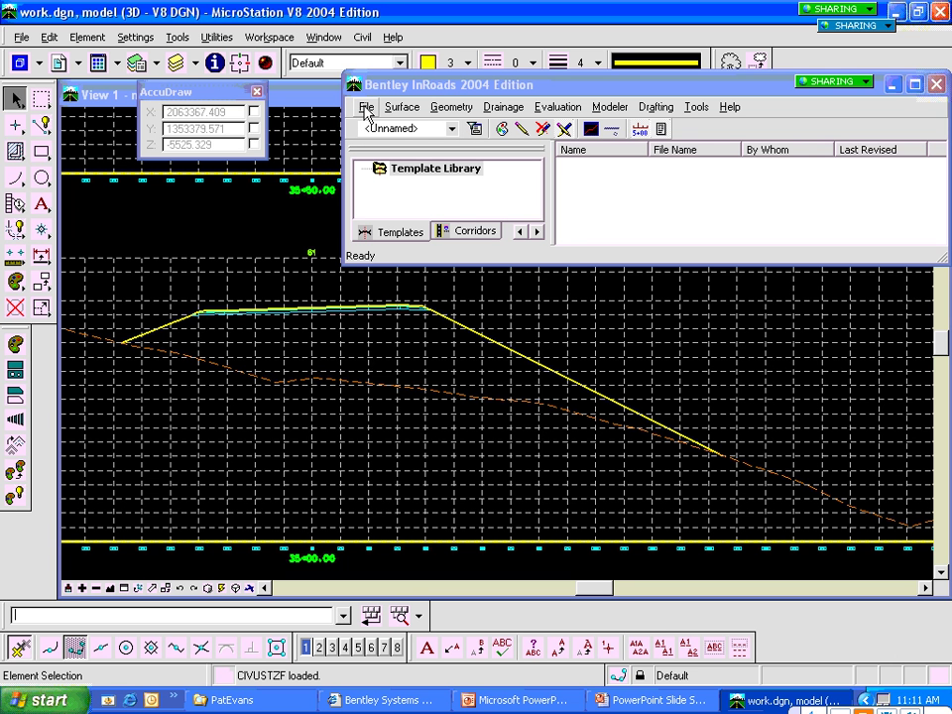
Step: Open the project file Corr_x.rwk from the Corr_x folder and close the file dialog
left_click(366, 107)
left_click(392, 144)
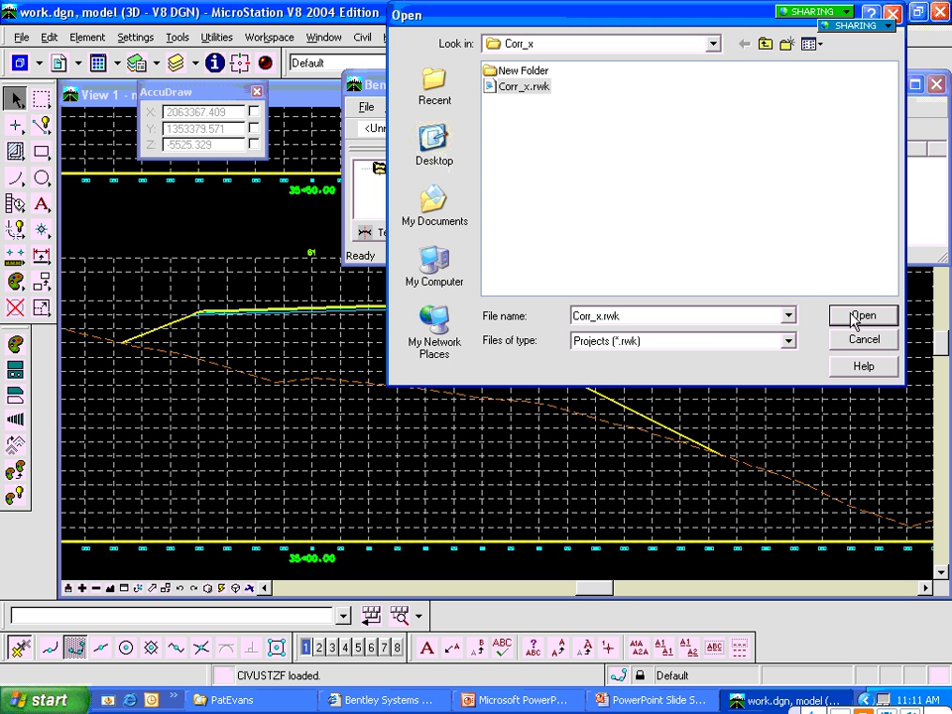
left_click(858, 316)
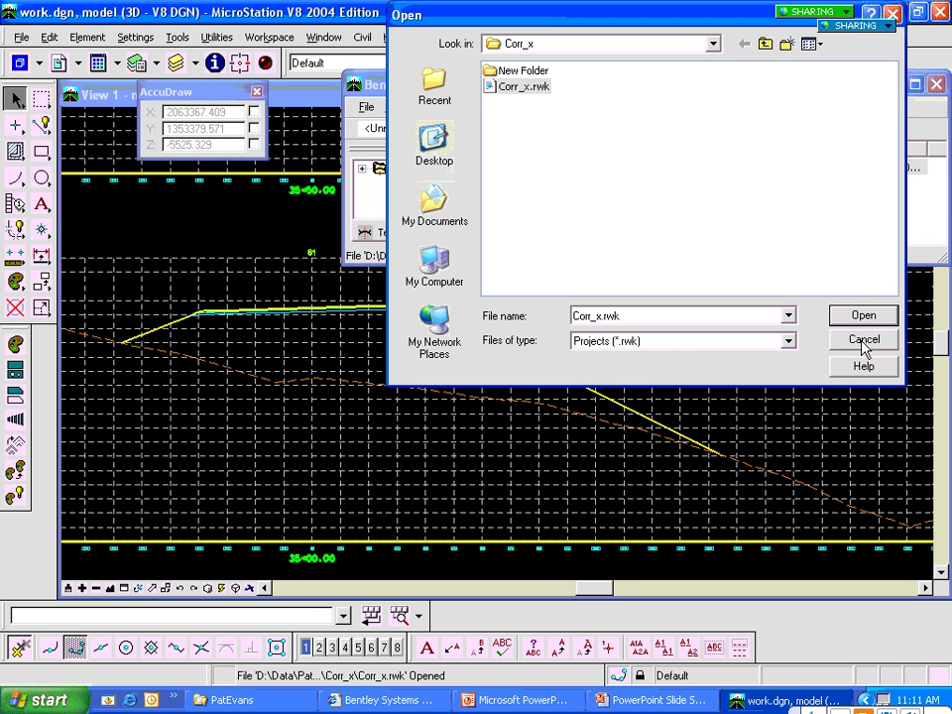
left_click(863, 341)
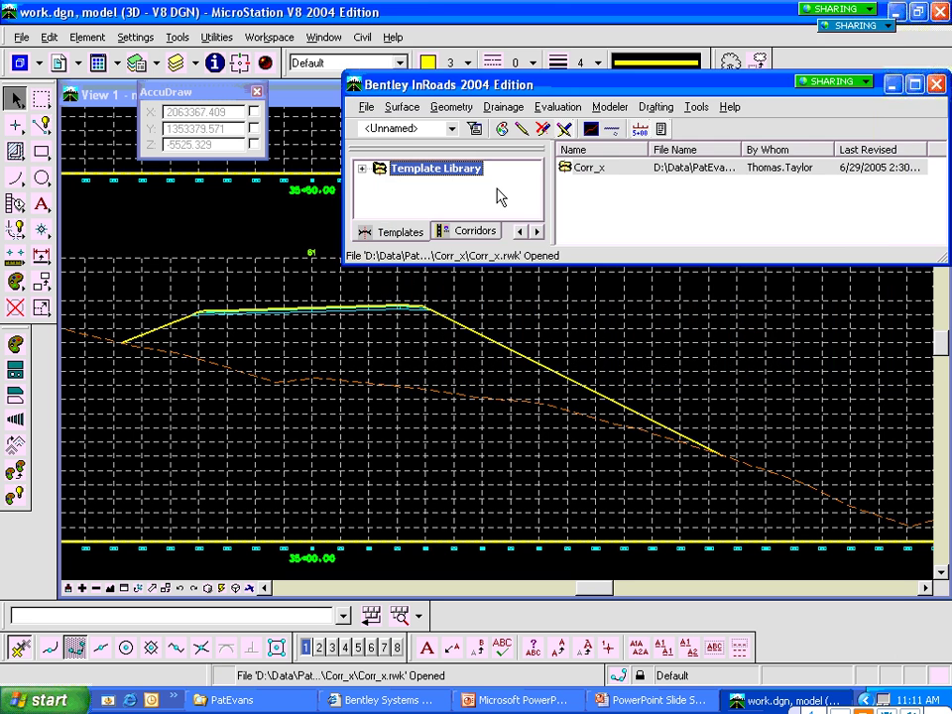
Step: Open the template library file sample.itl from the Corr_x folder
right_click(422, 170)
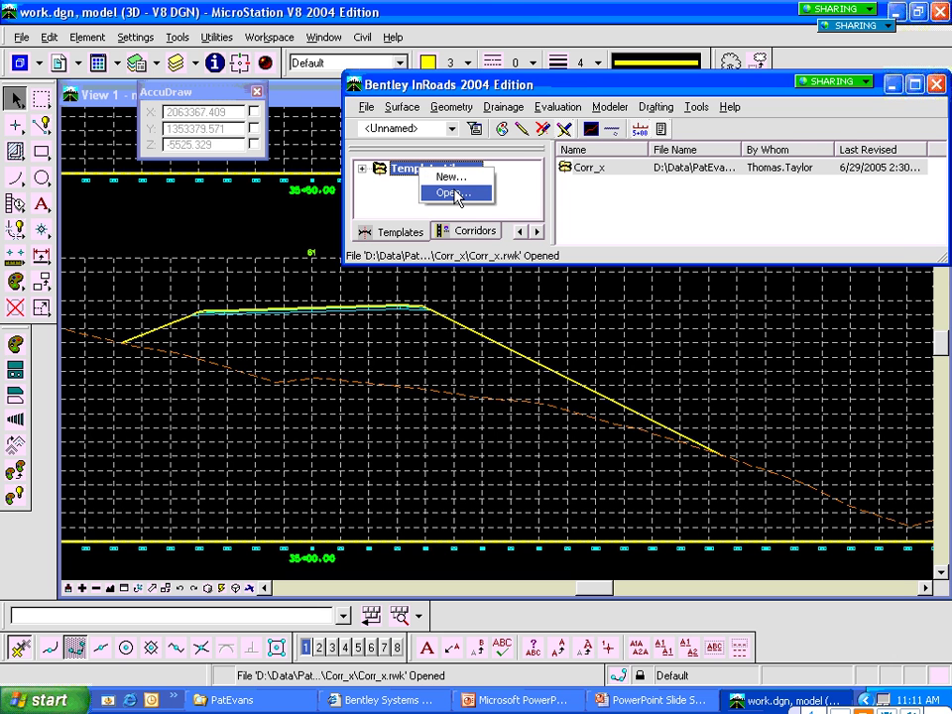
left_click(453, 194)
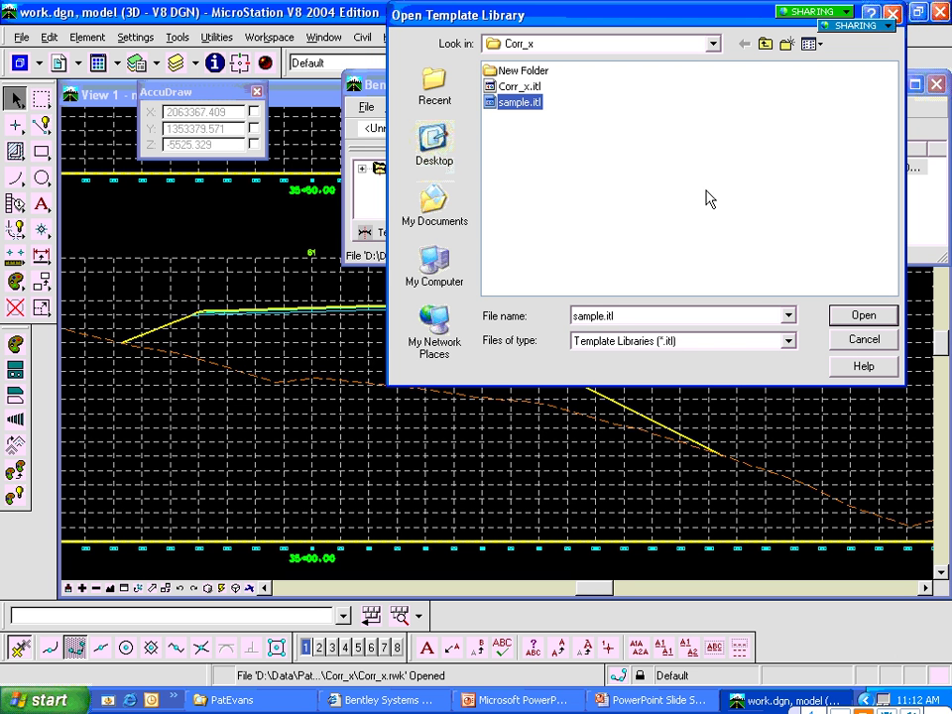
left_click(874, 319)
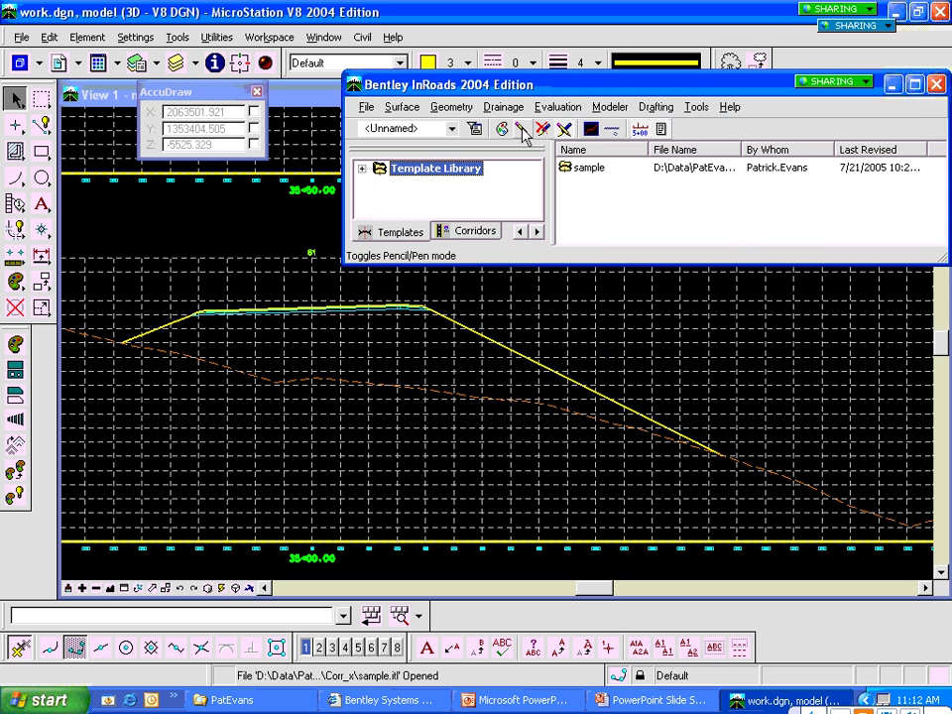
Step: Start Create Template and expand the sample library down to the templates in the Back Bone folder
left_click(560, 107)
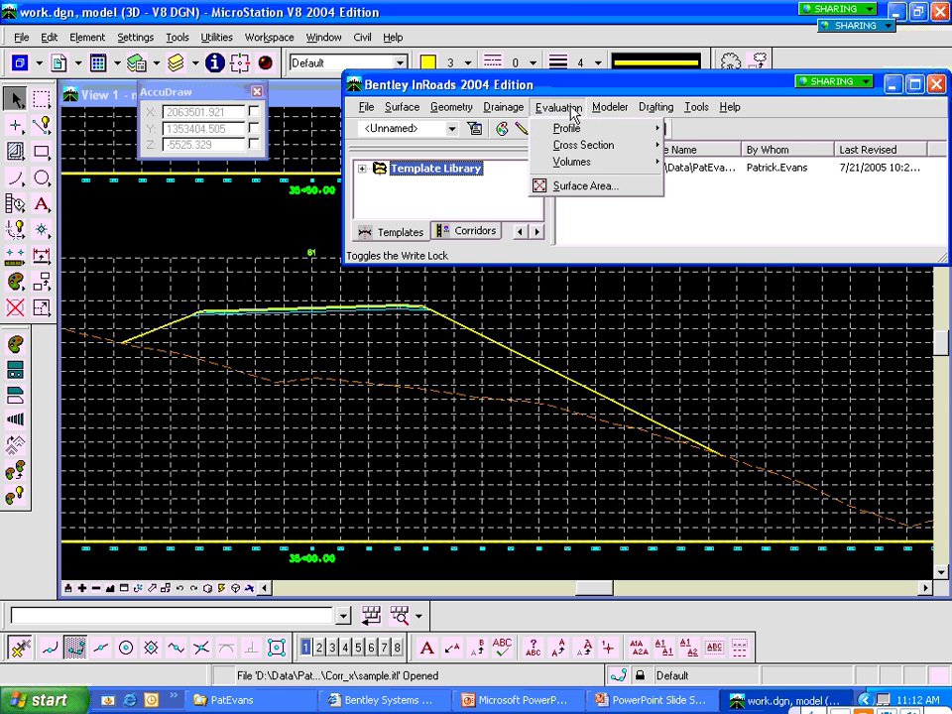
mouse_move(590, 112)
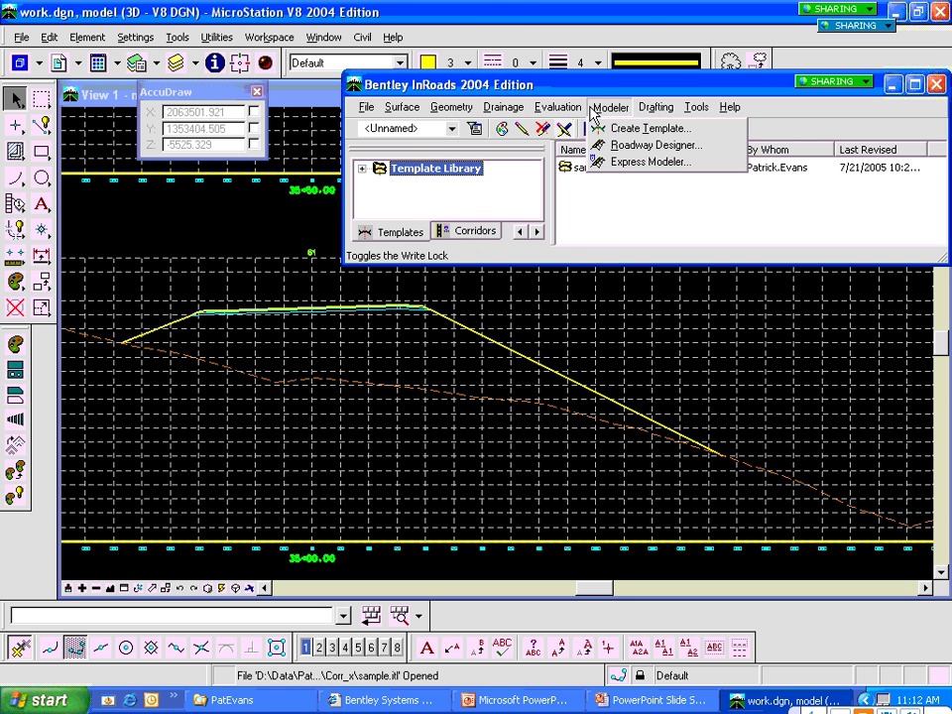
left_click(615, 128)
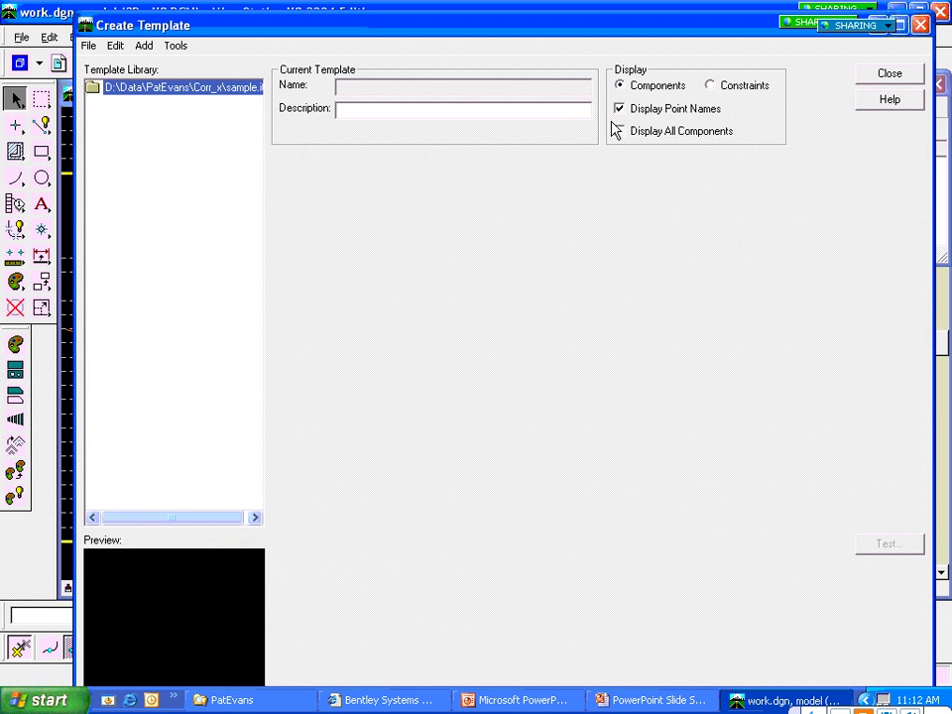
double_click(133, 91)
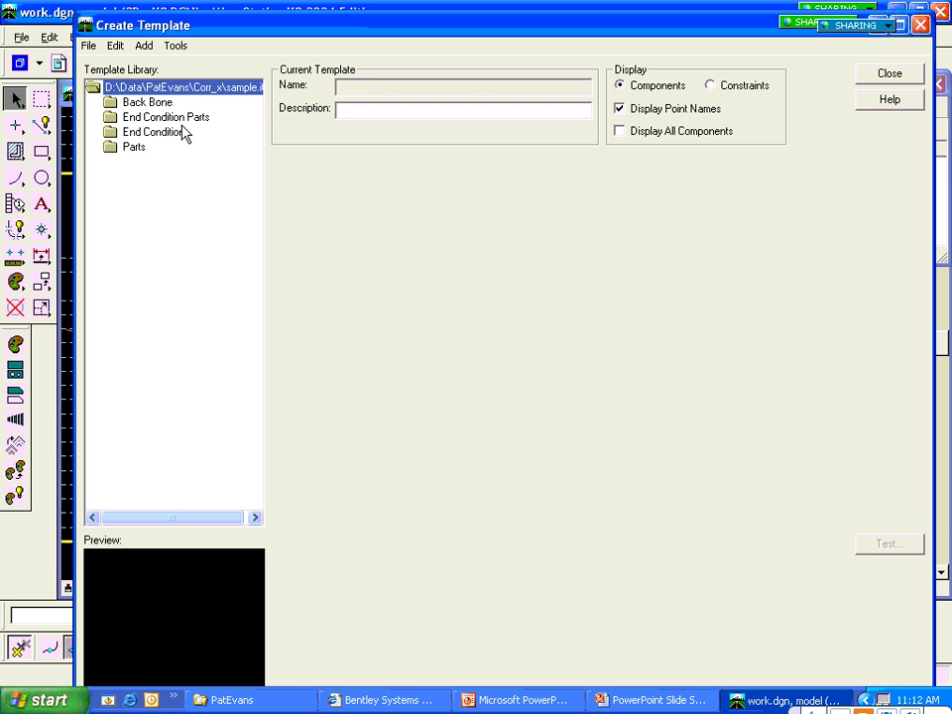
double_click(139, 102)
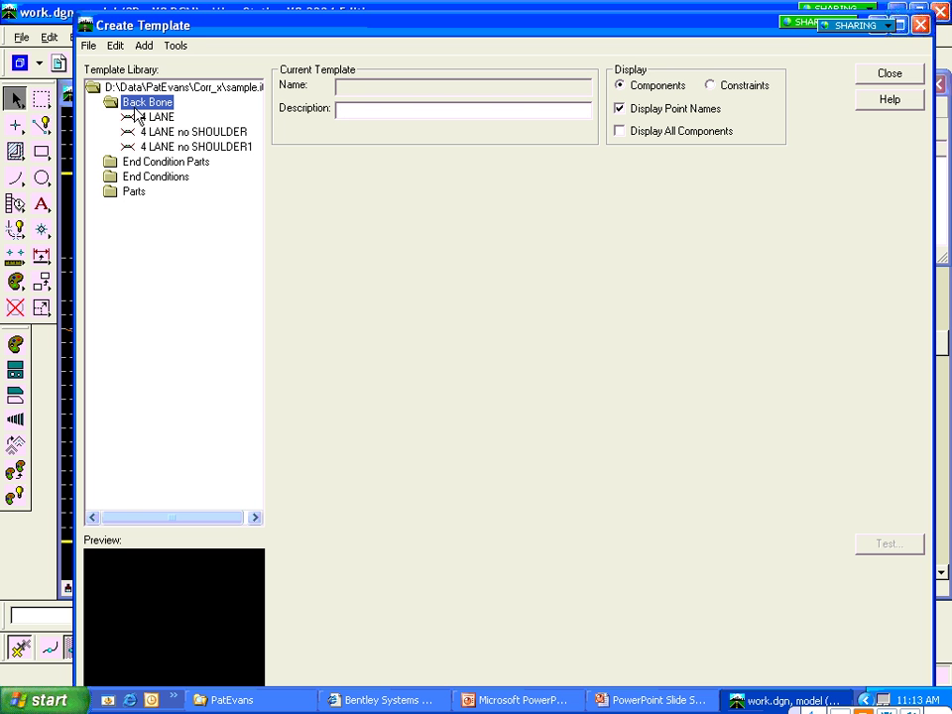
left_click(89, 45)
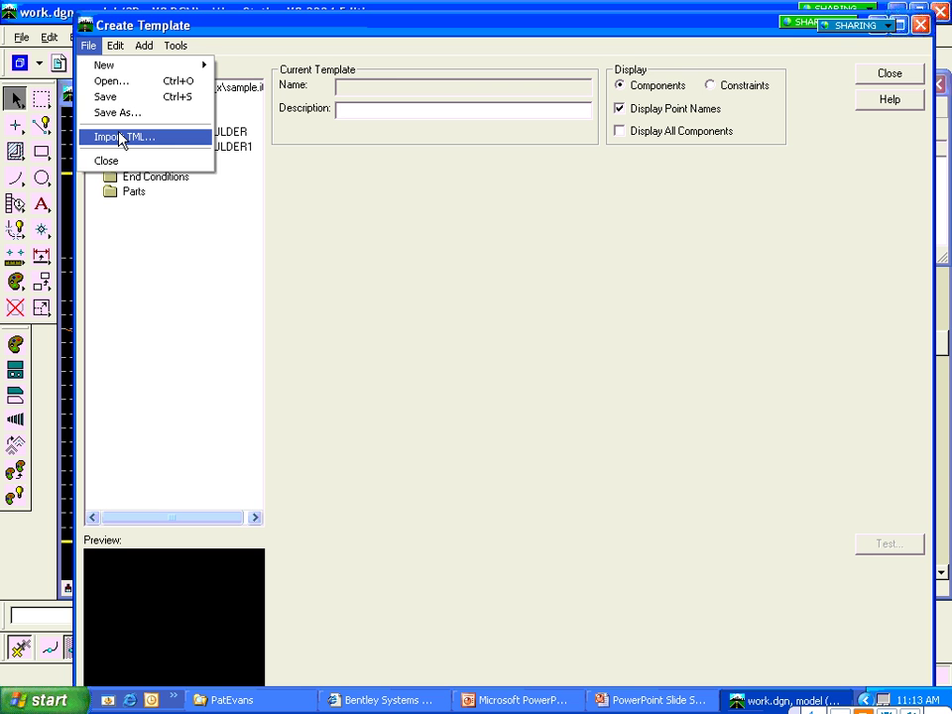
left_click(181, 189)
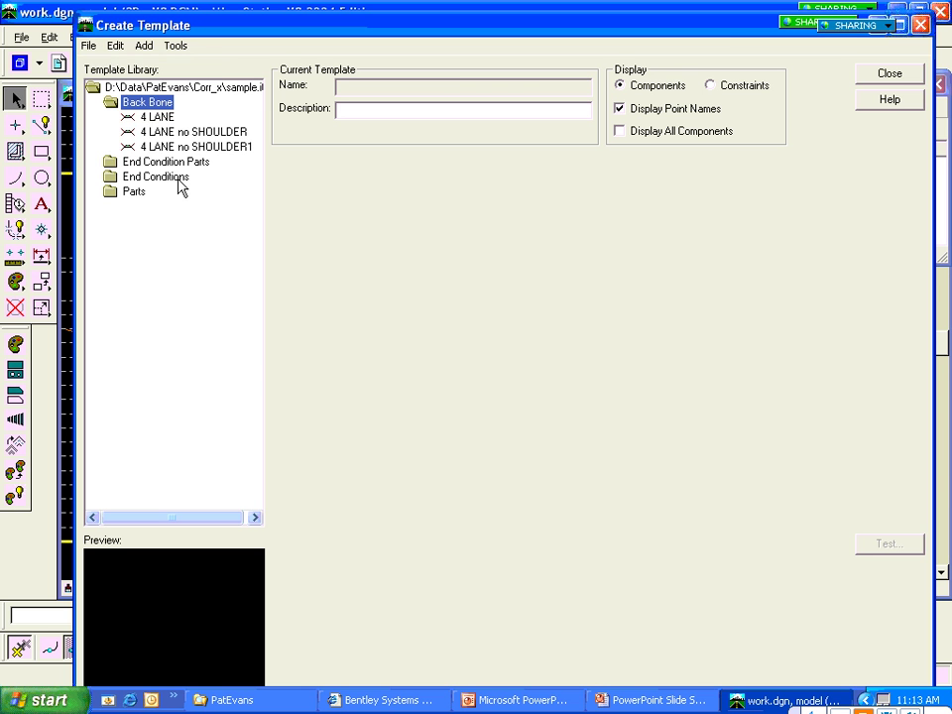
Step: Make the 4 LANE template in the Back Bone folder the current template for editing
left_click(156, 117)
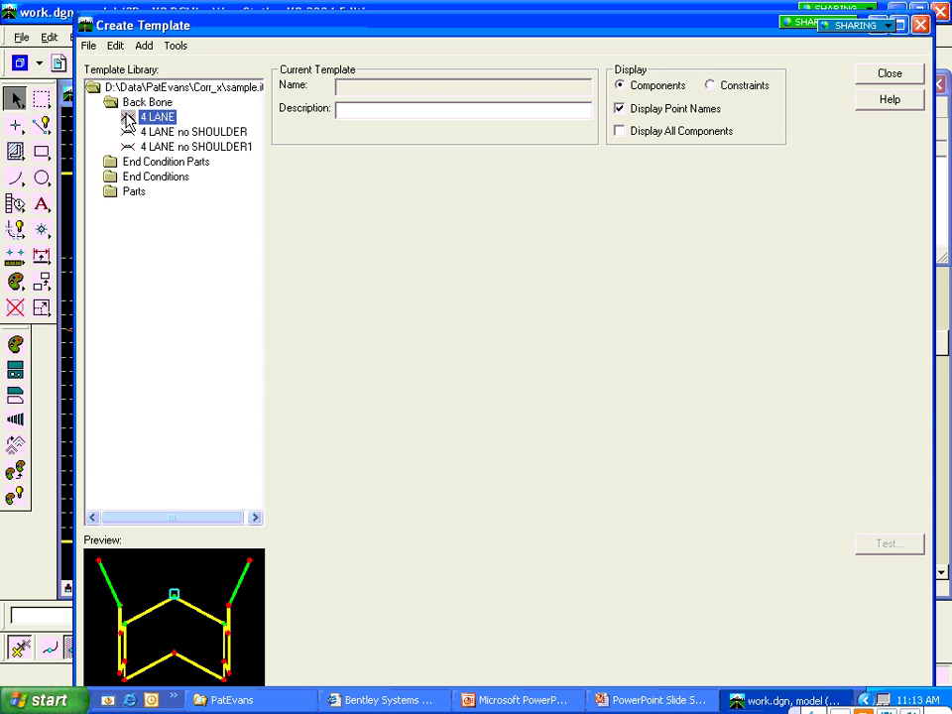
double_click(149, 118)
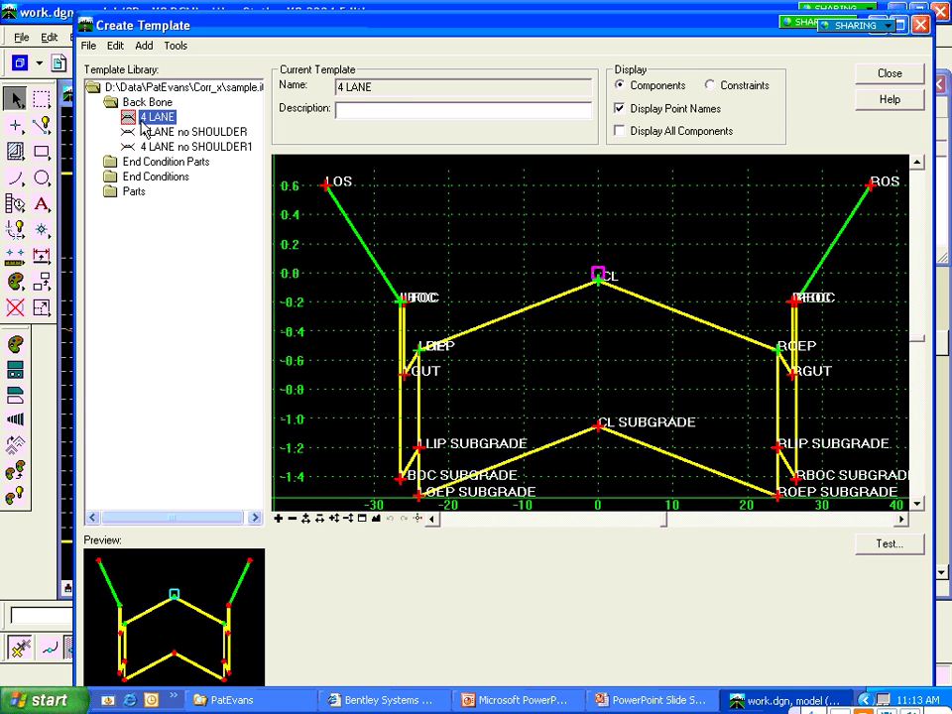
Step: Display the Dynamic Settings for the 4 LANE template and place the window clear of the template drawing
left_click(293, 516)
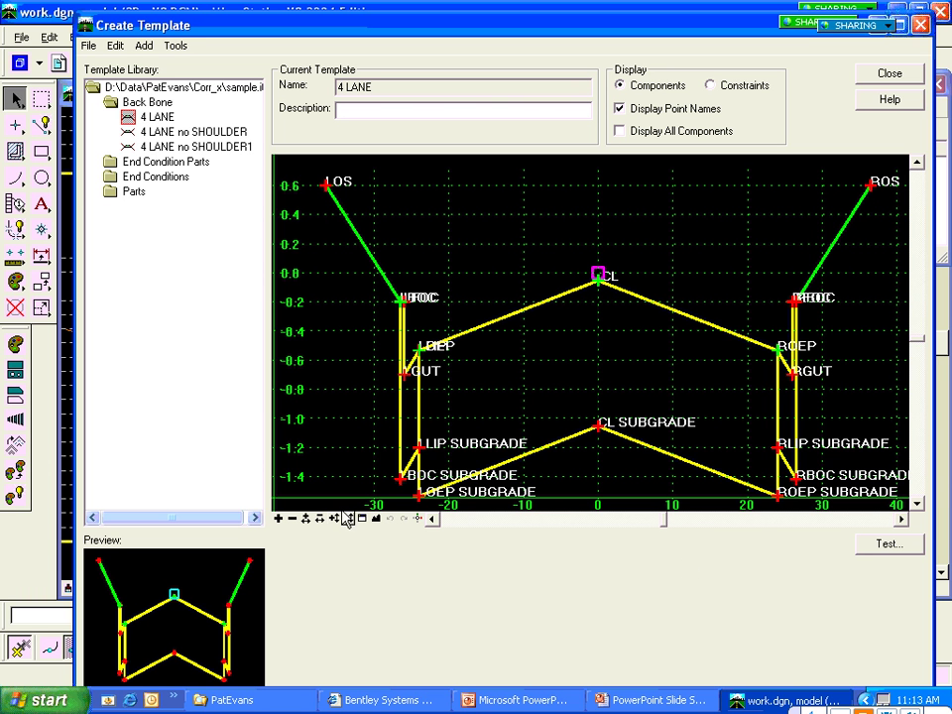
left_click(376, 517)
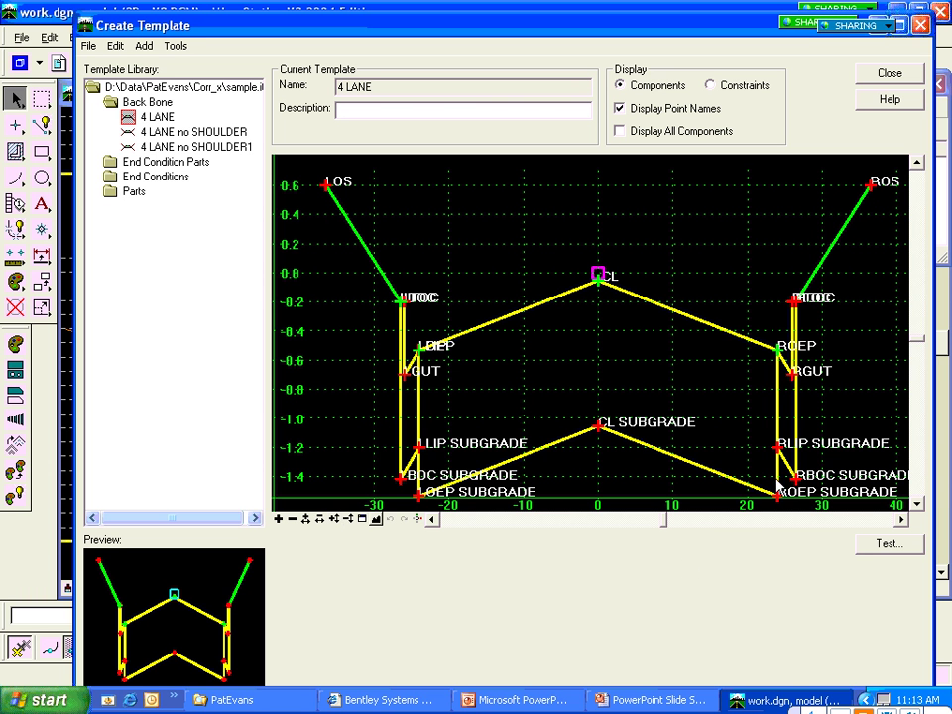
left_click(917, 165)
left_click(917, 166)
left_click(900, 519)
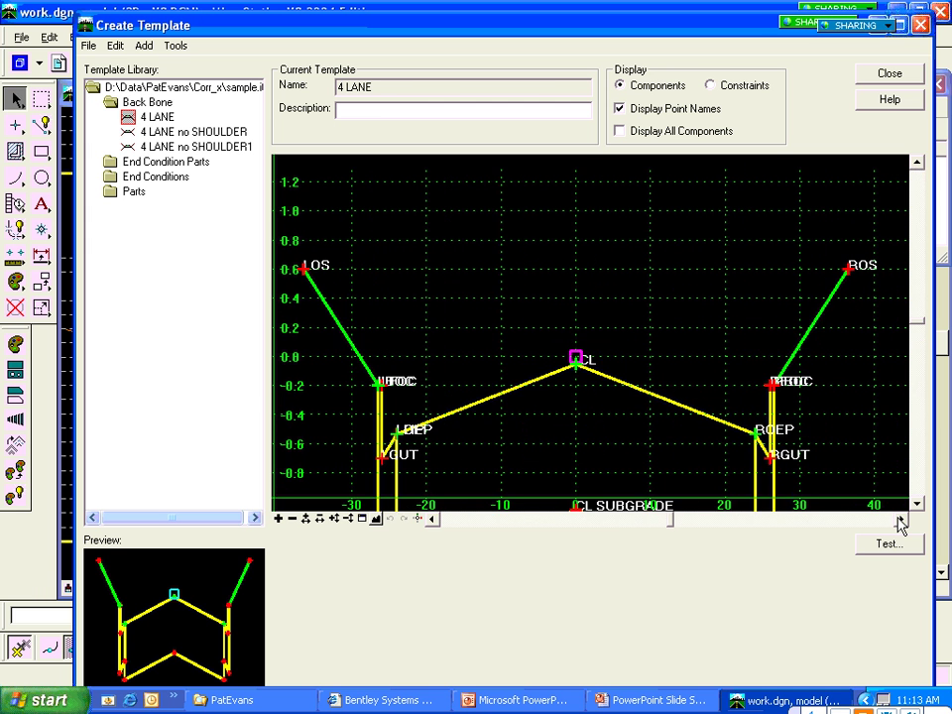
left_click(900, 519)
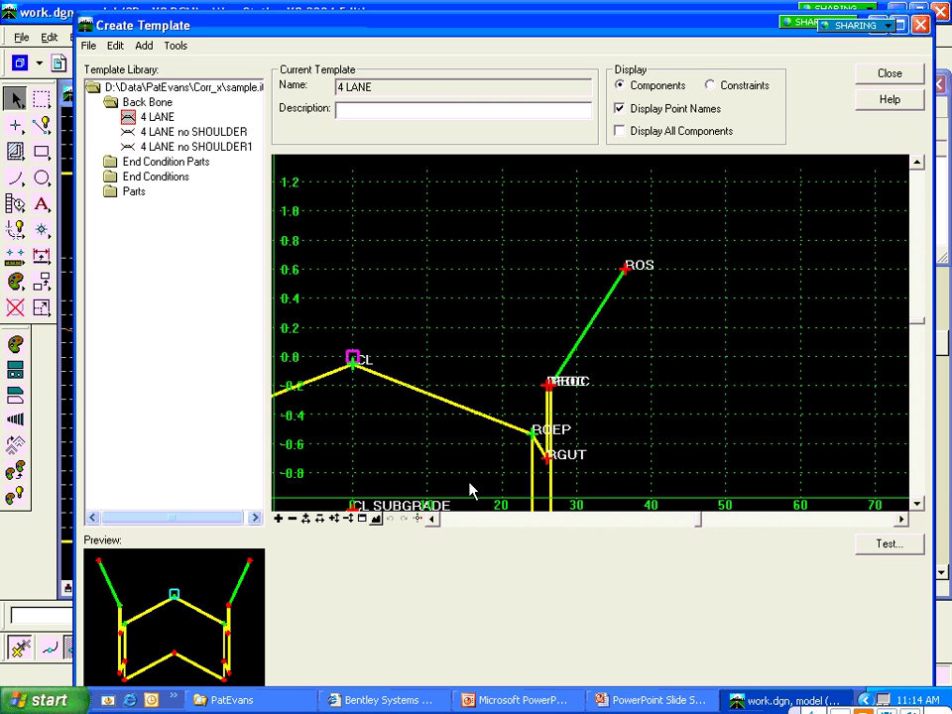
left_click(418, 519)
left_click_drag(708, 556, 704, 520)
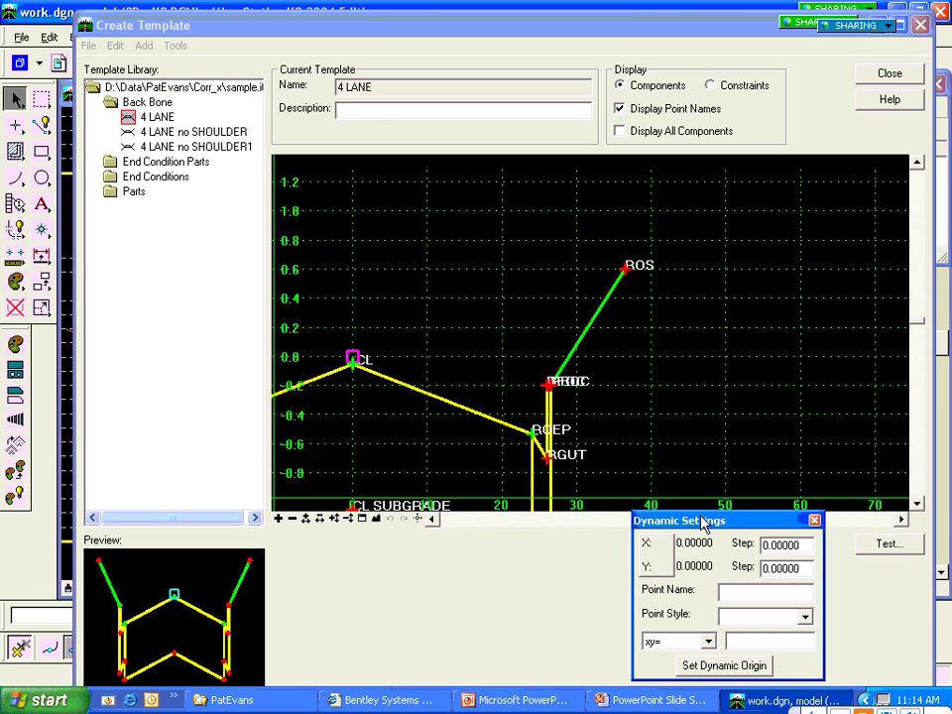
Step: Set both the X step and the Y step of the dynamic settings to 1
left_click(796, 546)
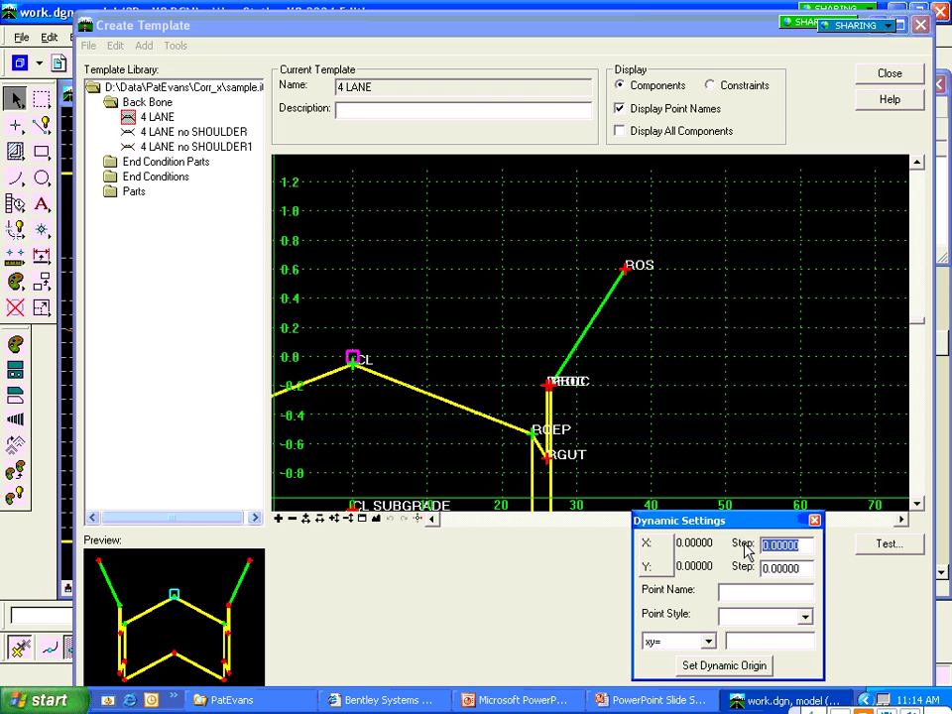
type("1")
key("Tab")
type("1")
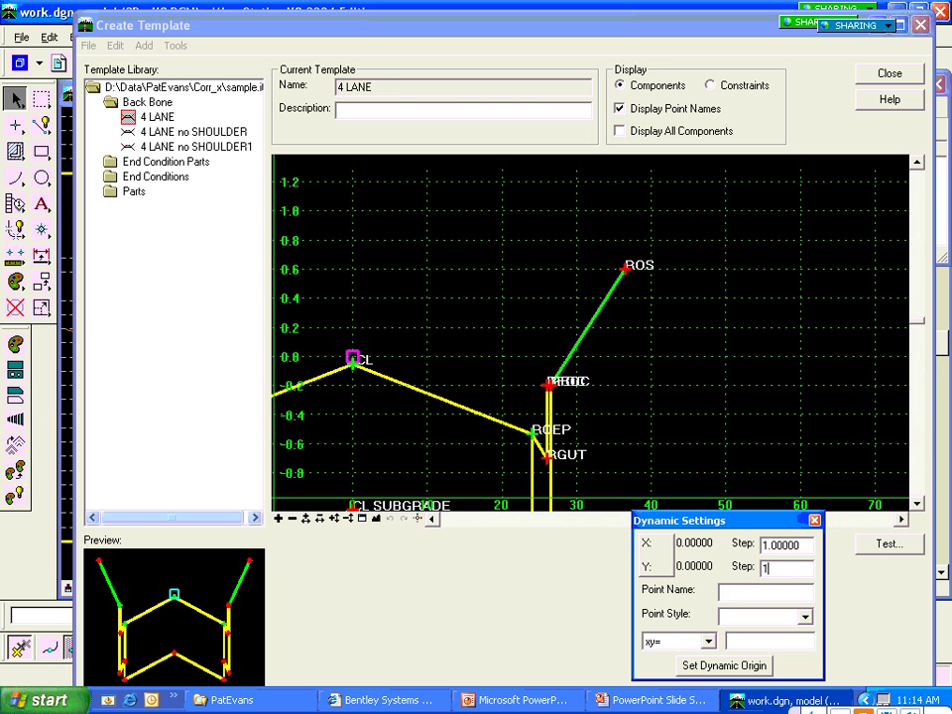
key("Tab")
Step: Switch the dynamic coordinates to X and slope, set the slope step to 1%, and return to X and Y mode
left_click(651, 557)
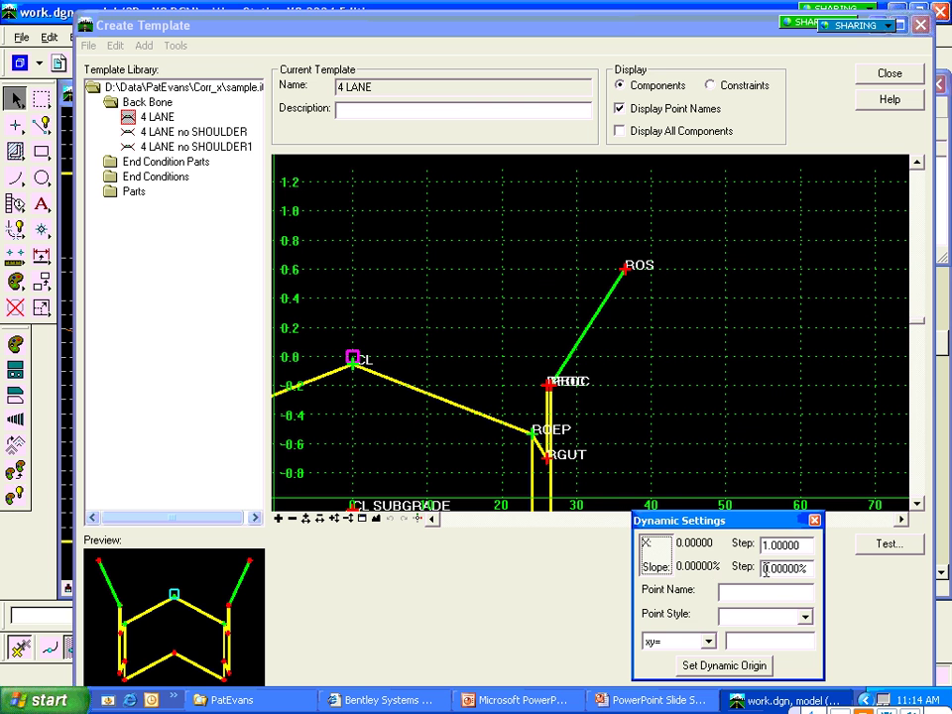
left_click_drag(769, 569, 735, 561)
type("1")
key("Tab")
left_click(659, 571)
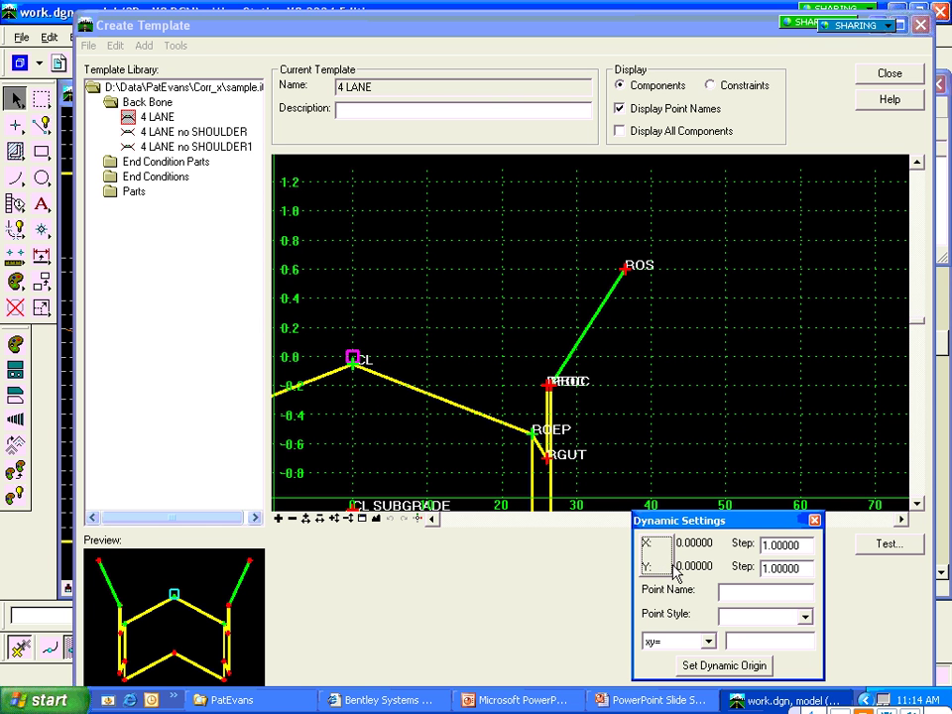
Step: Add a new End Condition component to the 4 LANE template, named CUT and using the Cut style
right_click(691, 327)
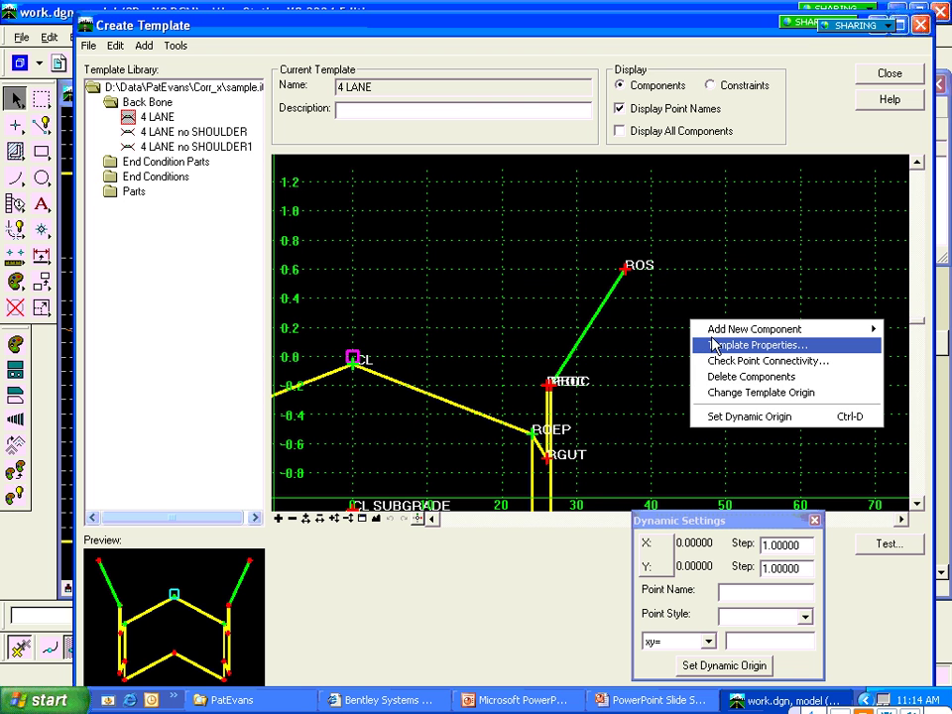
mouse_move(716, 336)
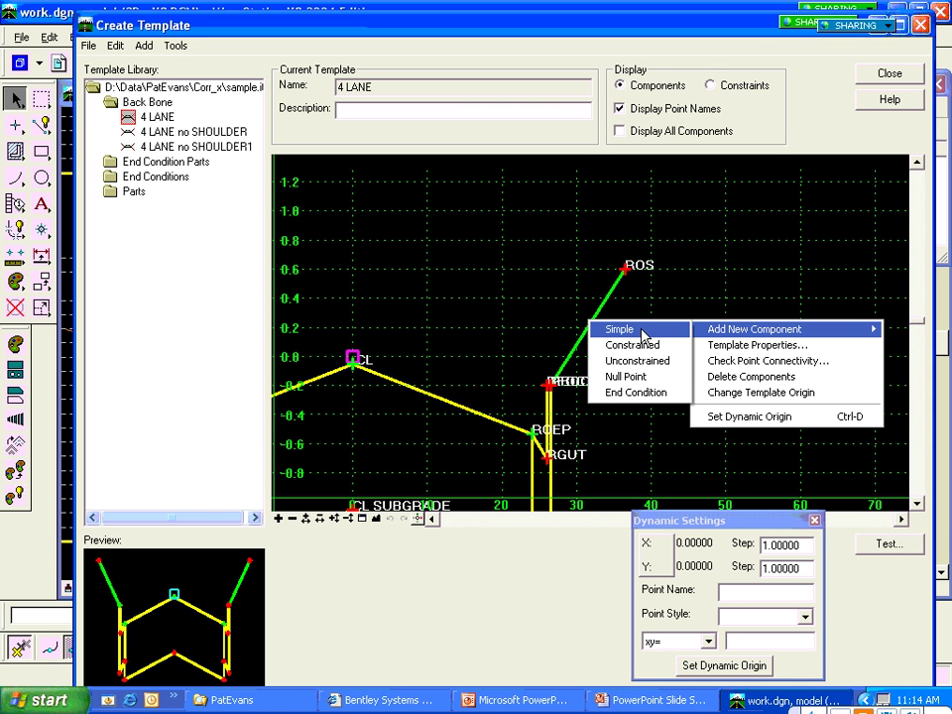
left_click(639, 394)
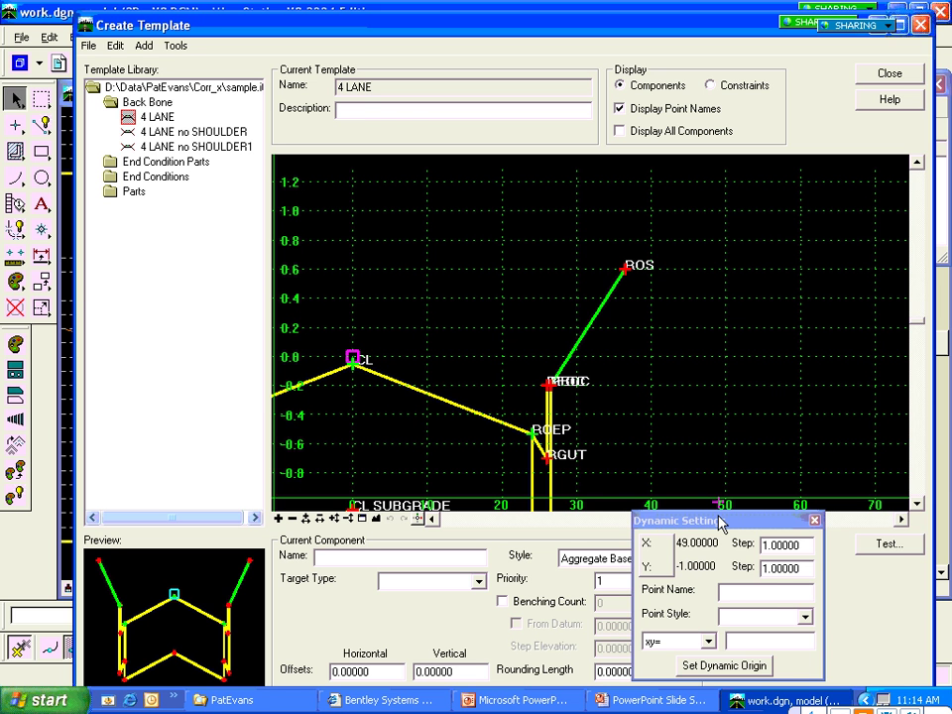
left_click_drag(721, 522, 811, 524)
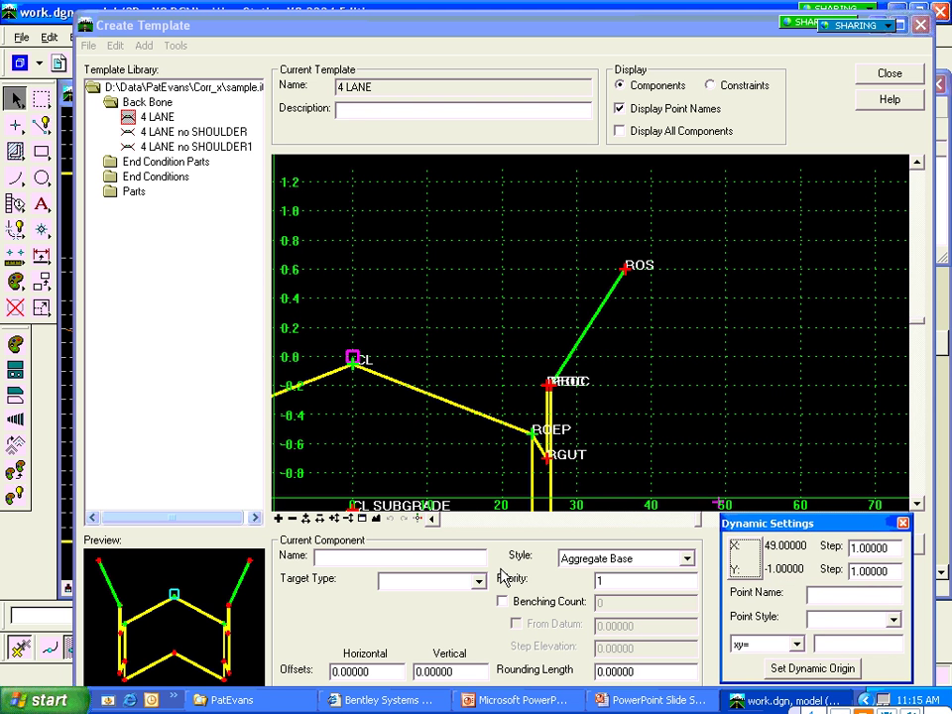
left_click(382, 555)
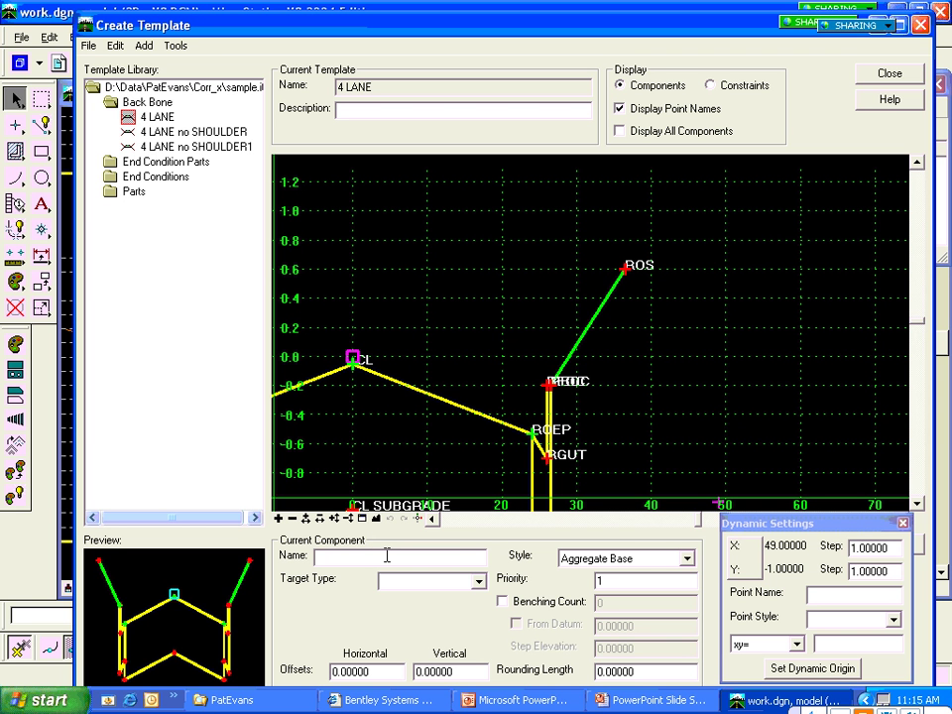
type("CUT")
key("Tab")
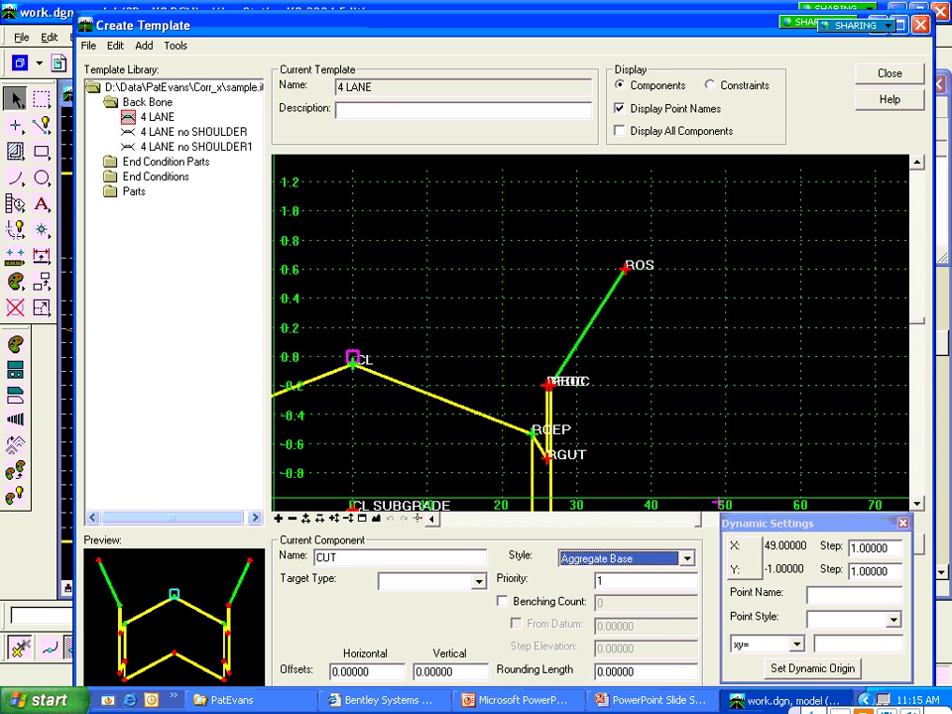
key("Down")
key("Down")
key("Down")
key("Down")
key("Down")
Step: Set the CUT component's target type to Surface and its target surface to <Active>
left_click(478, 583)
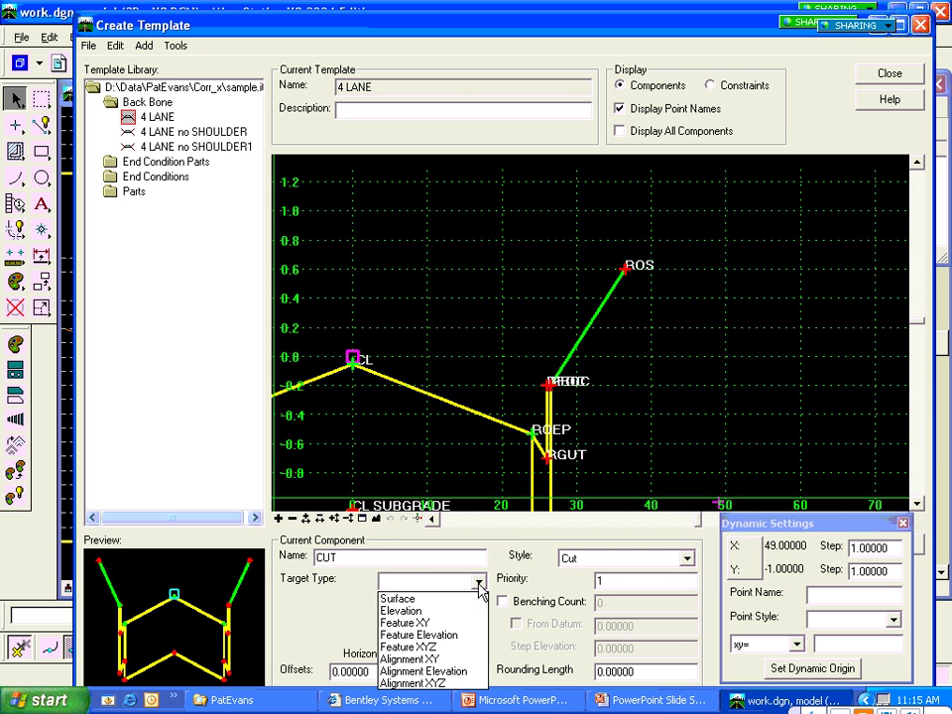
left_click(418, 601)
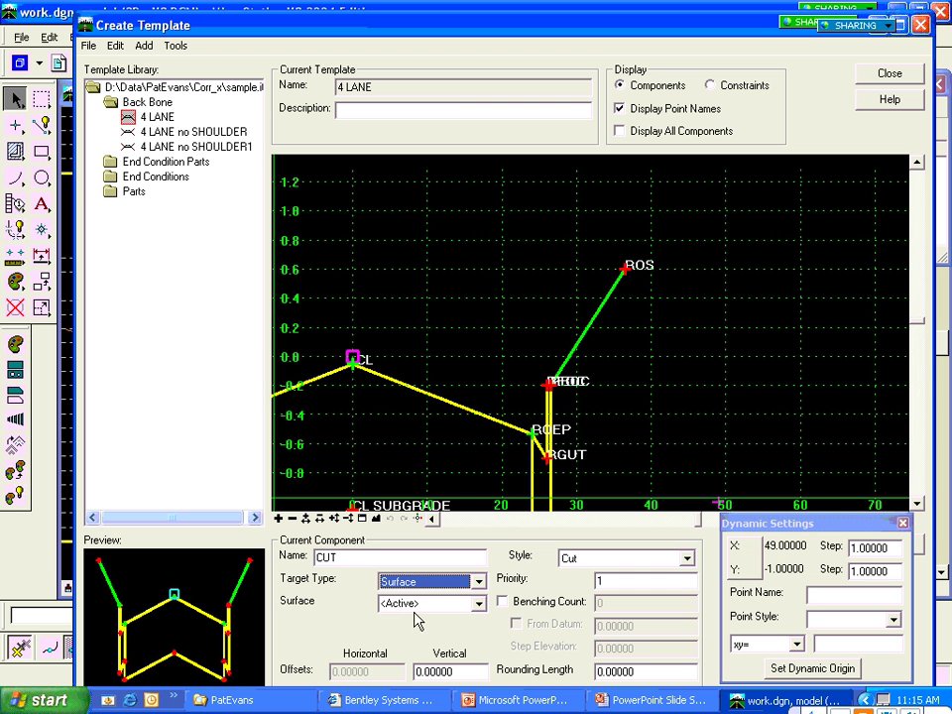
left_click(478, 607)
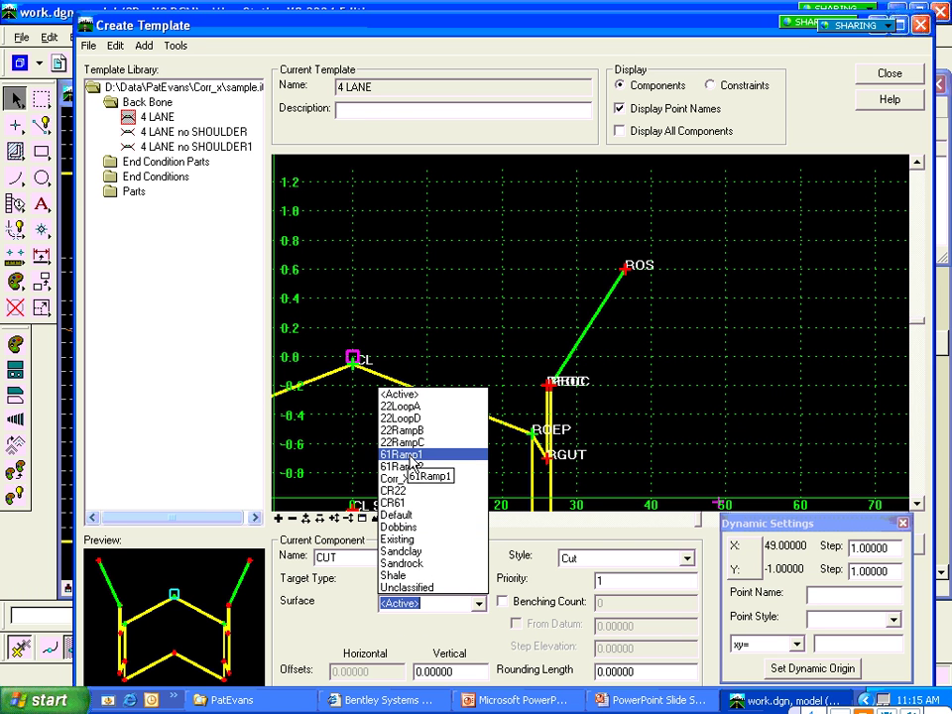
left_click(401, 394)
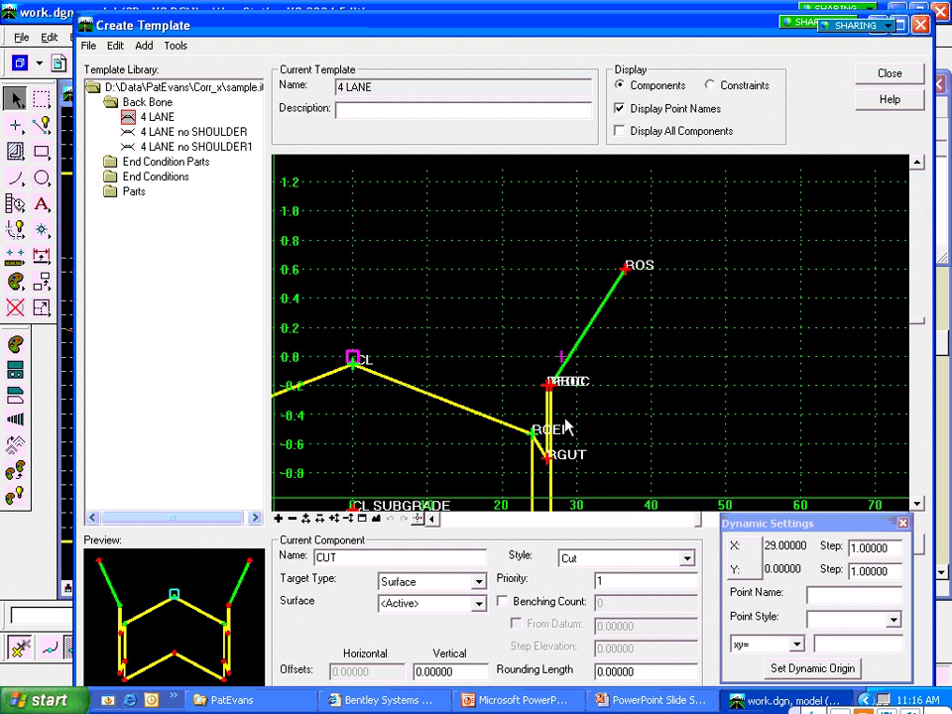
Step: Draw the CUT end condition from ROS to a point 3 across and 1 up, with End Condition is Infinite enabled, and finish it
left_click(624, 270)
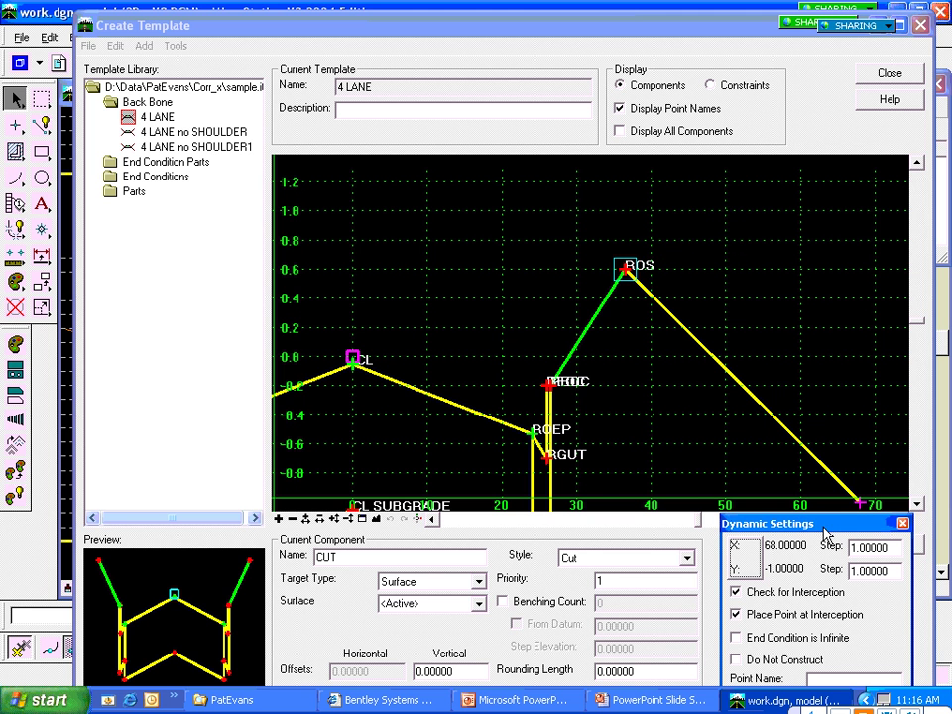
left_click_drag(823, 532, 809, 441)
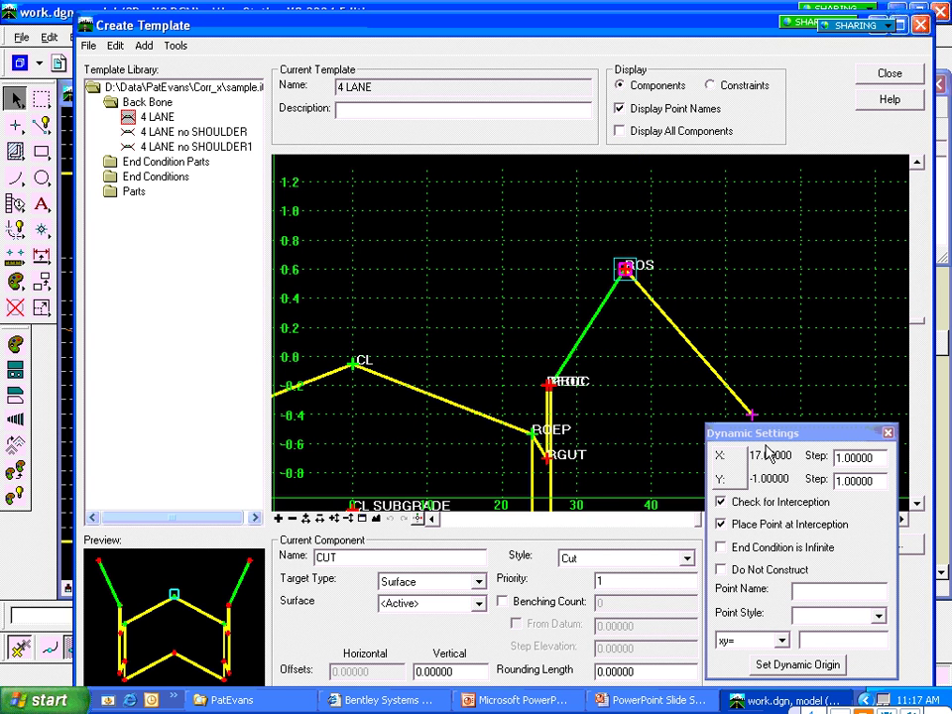
left_click(722, 548)
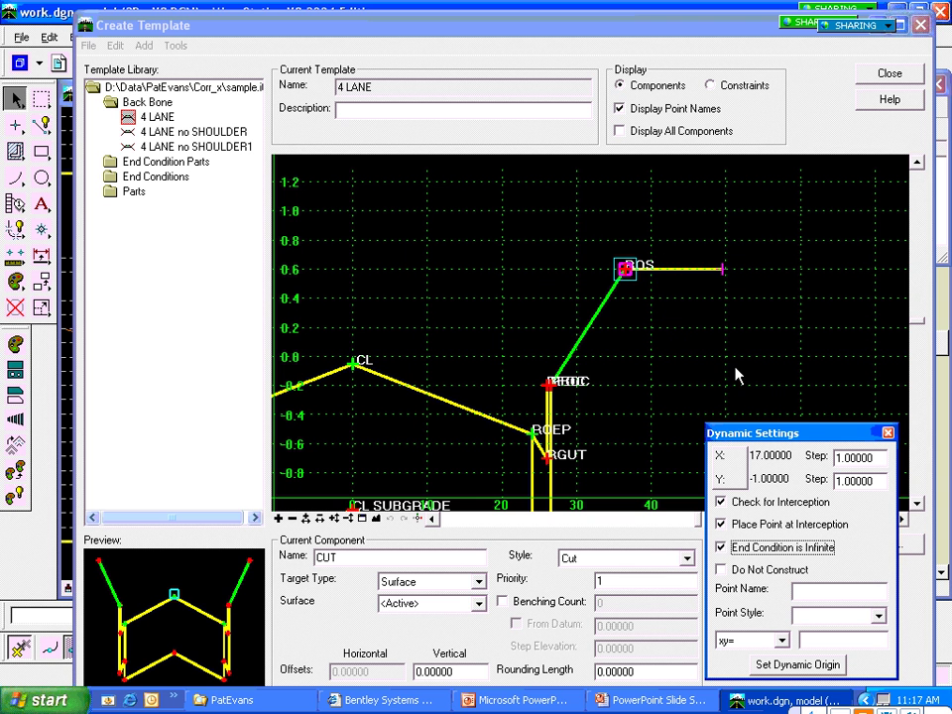
left_click(649, 183)
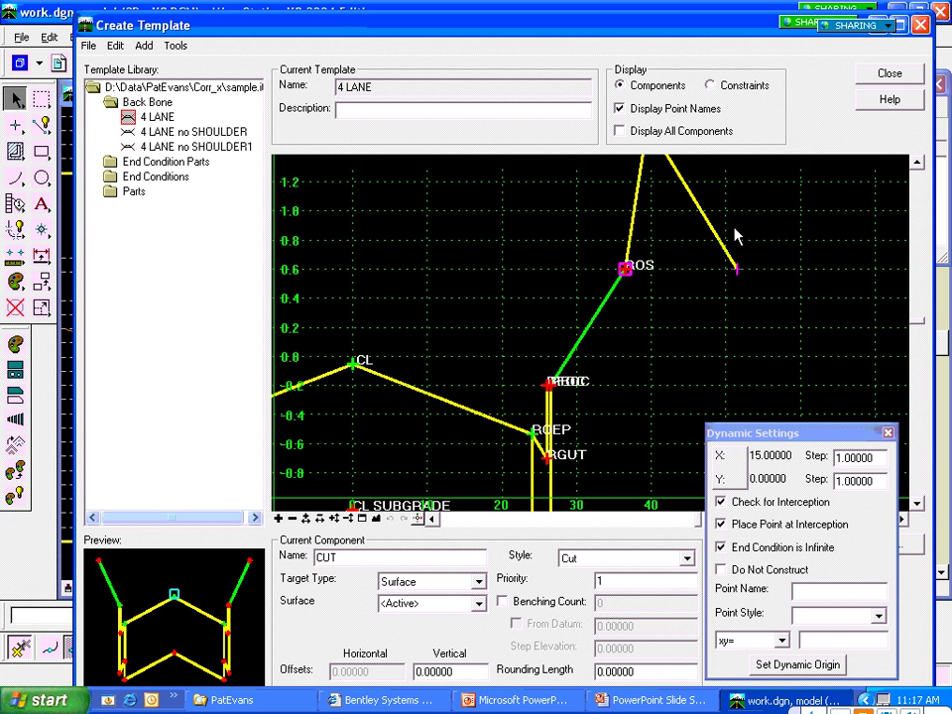
right_click(736, 236)
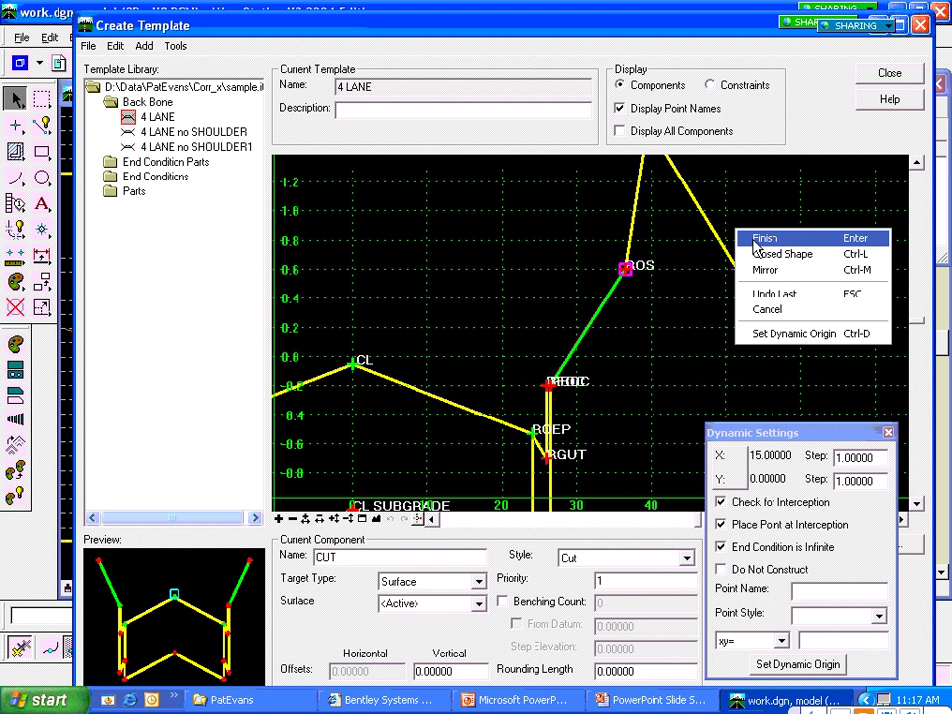
left_click(763, 239)
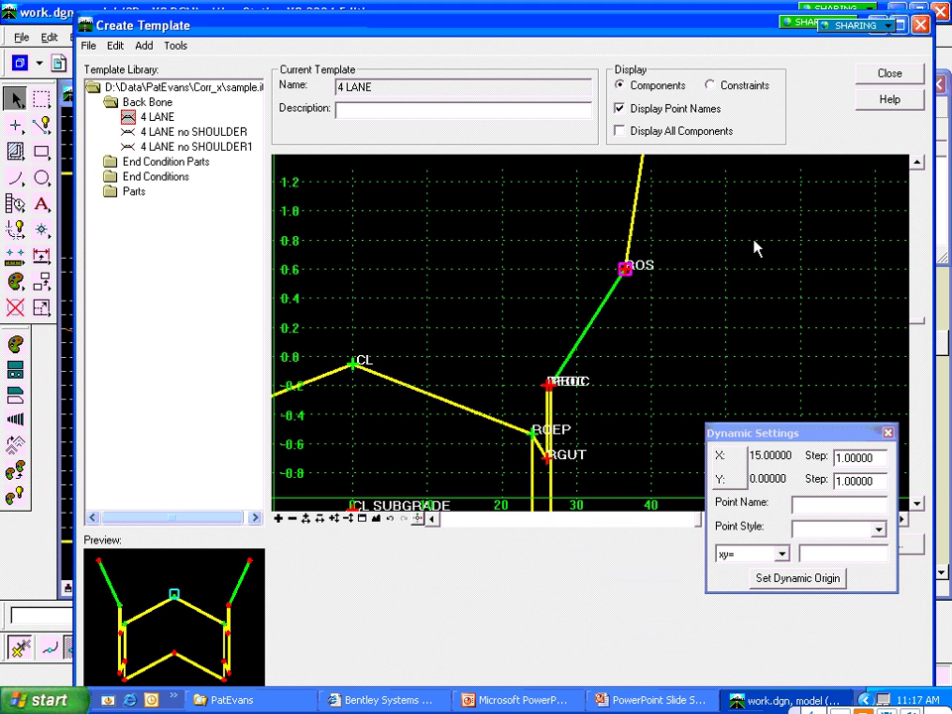
Step: Add a new End Condition component to the 4 LANE template, named FILL, with the Fill style and target type Surface
left_click(376, 518)
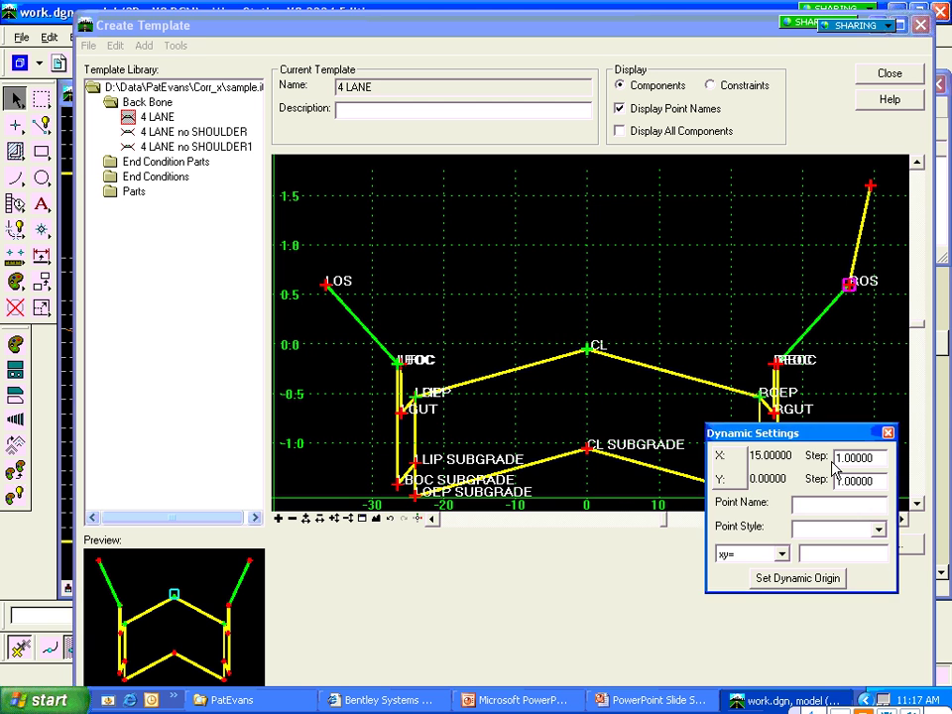
left_click_drag(853, 433, 903, 526)
left_click(901, 518)
left_click(901, 517)
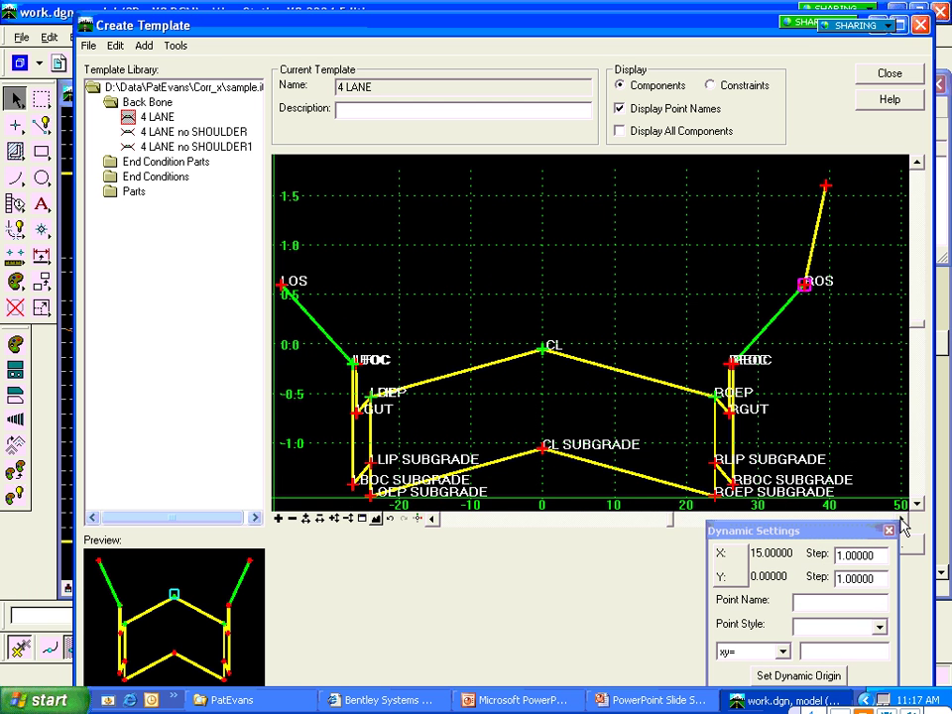
left_click(901, 517)
left_click(902, 517)
left_click(901, 518)
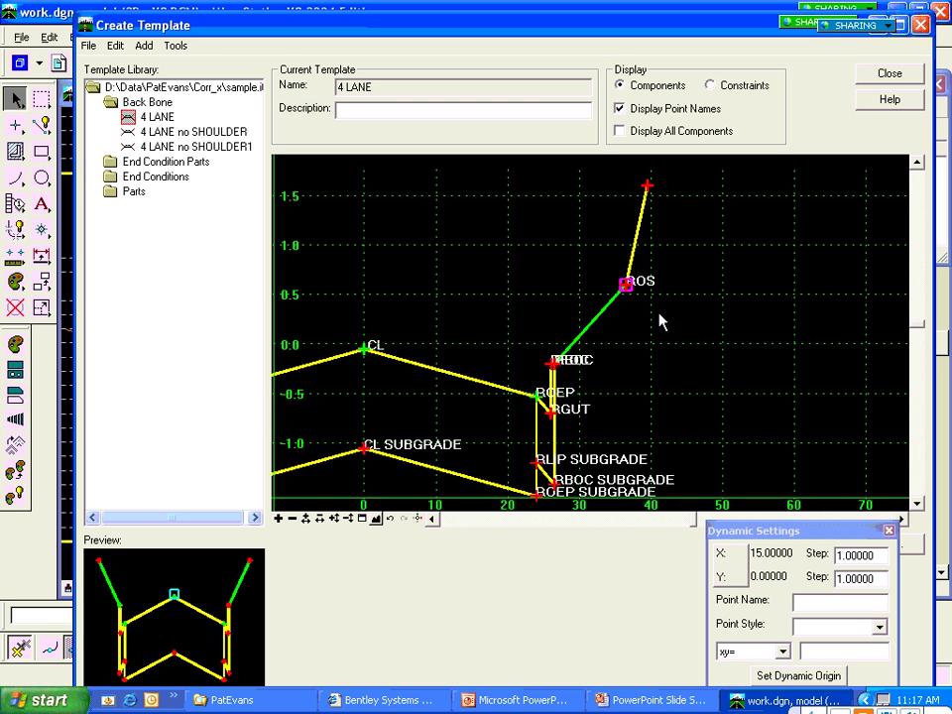
right_click(667, 329)
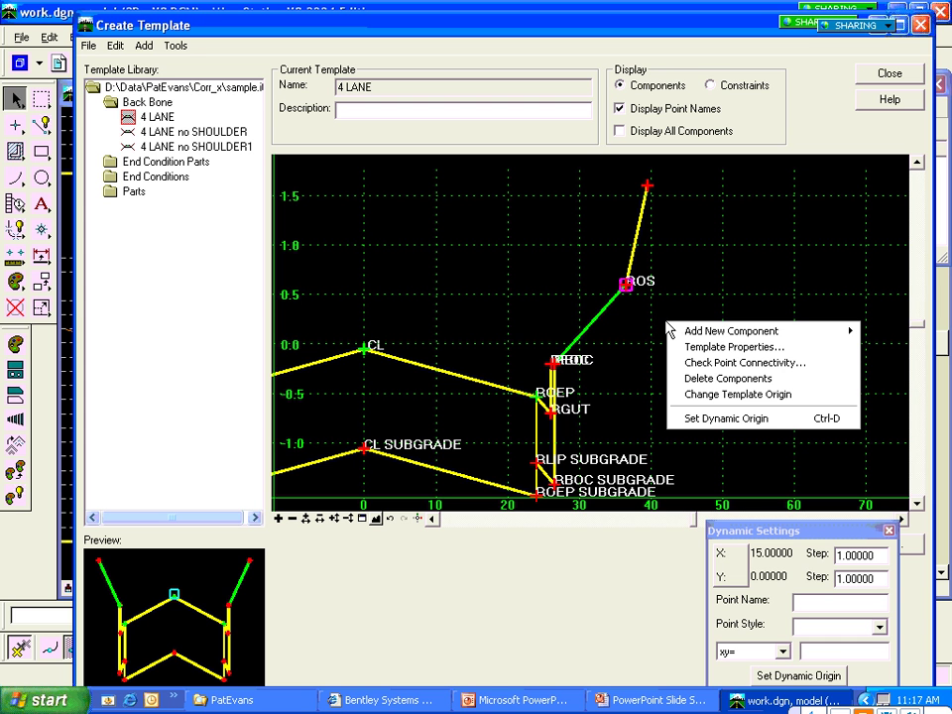
mouse_move(694, 337)
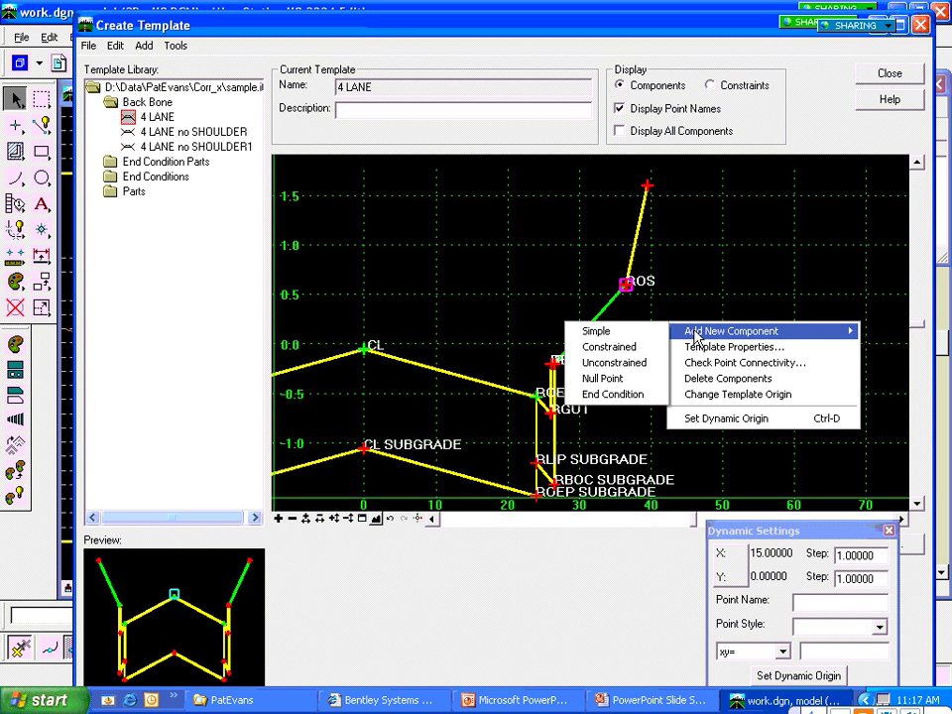
left_click(614, 394)
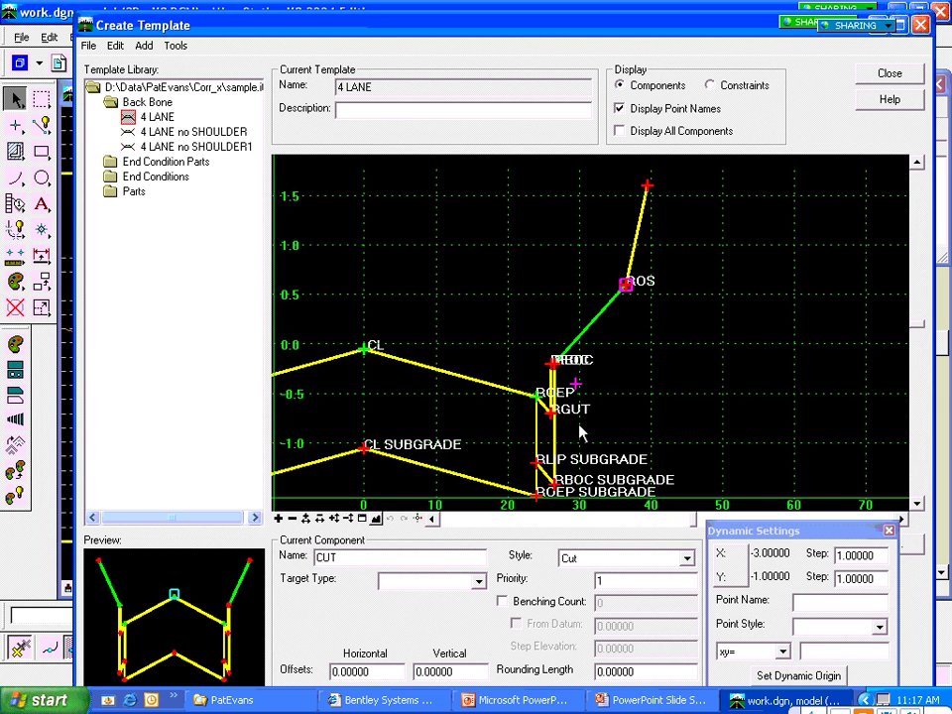
double_click(327, 558)
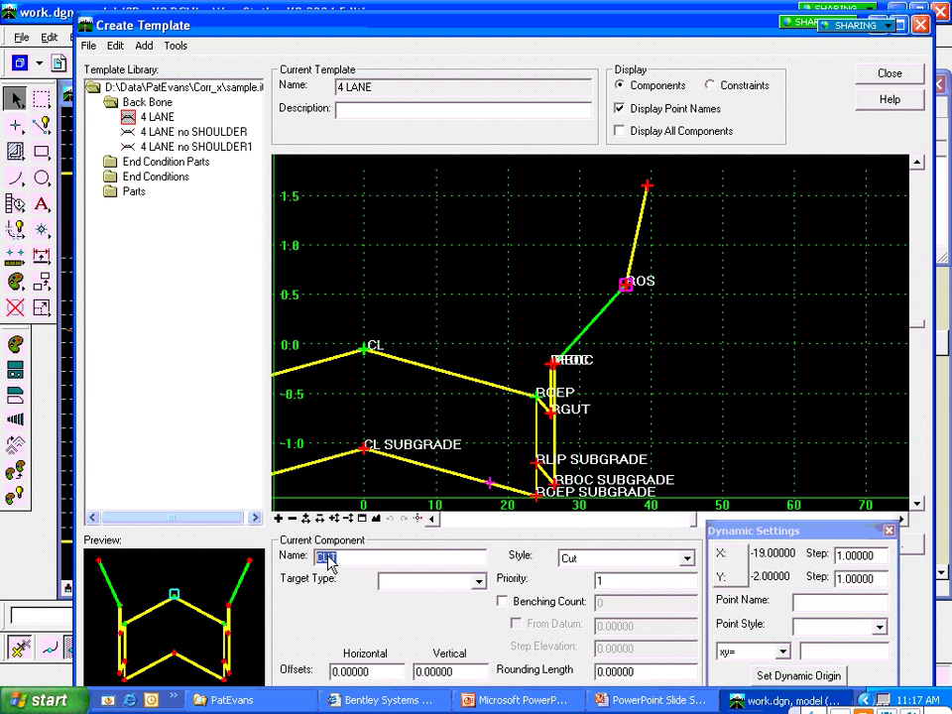
type("FILL")
key("Tab")
key("f")
key("Tab")
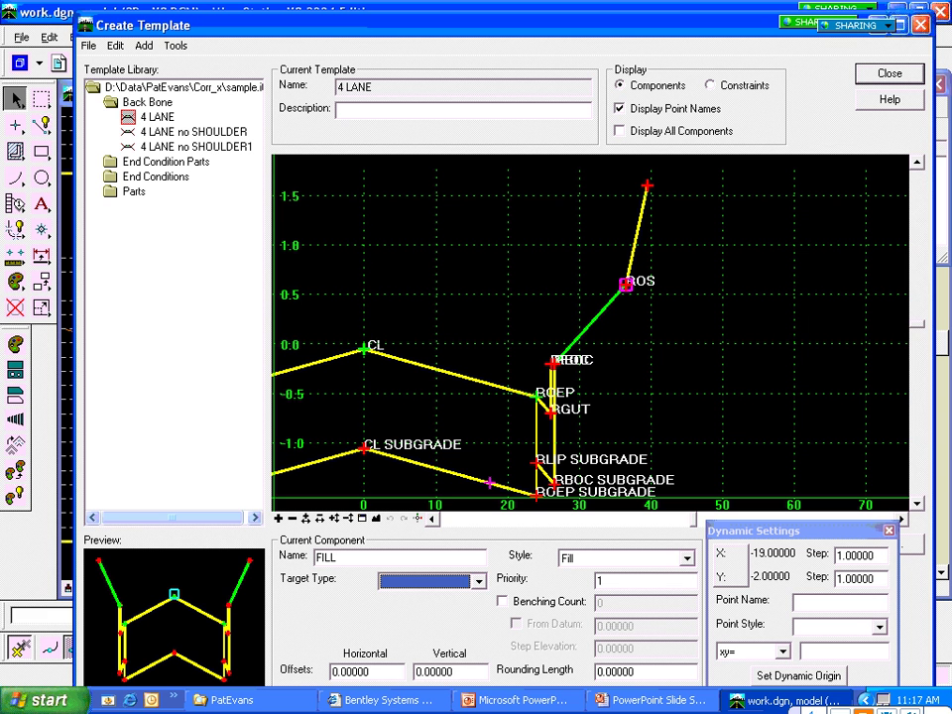
left_click(478, 580)
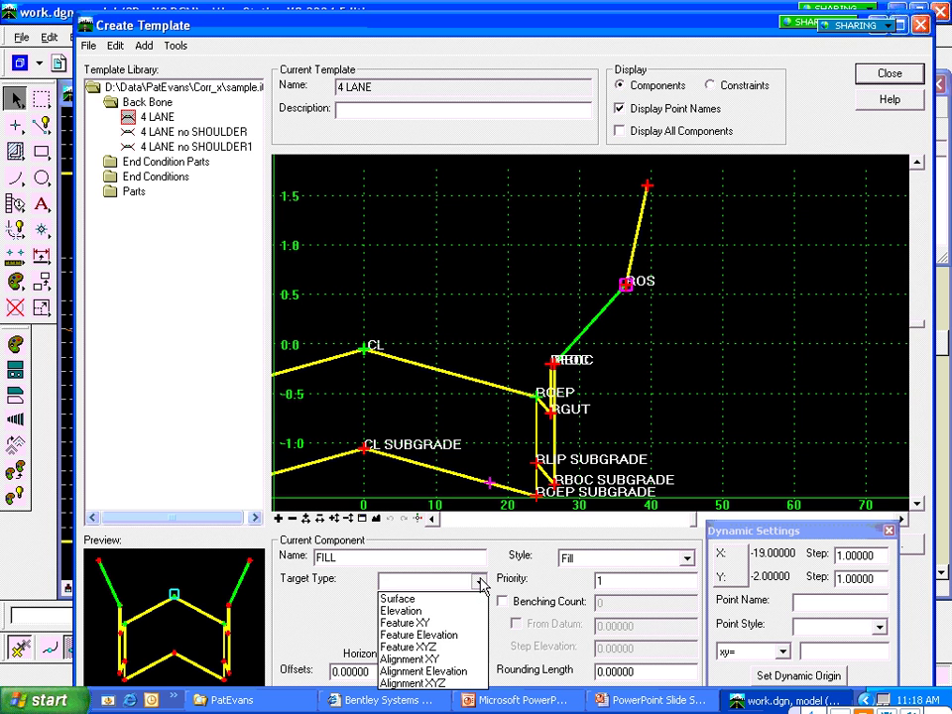
left_click(407, 598)
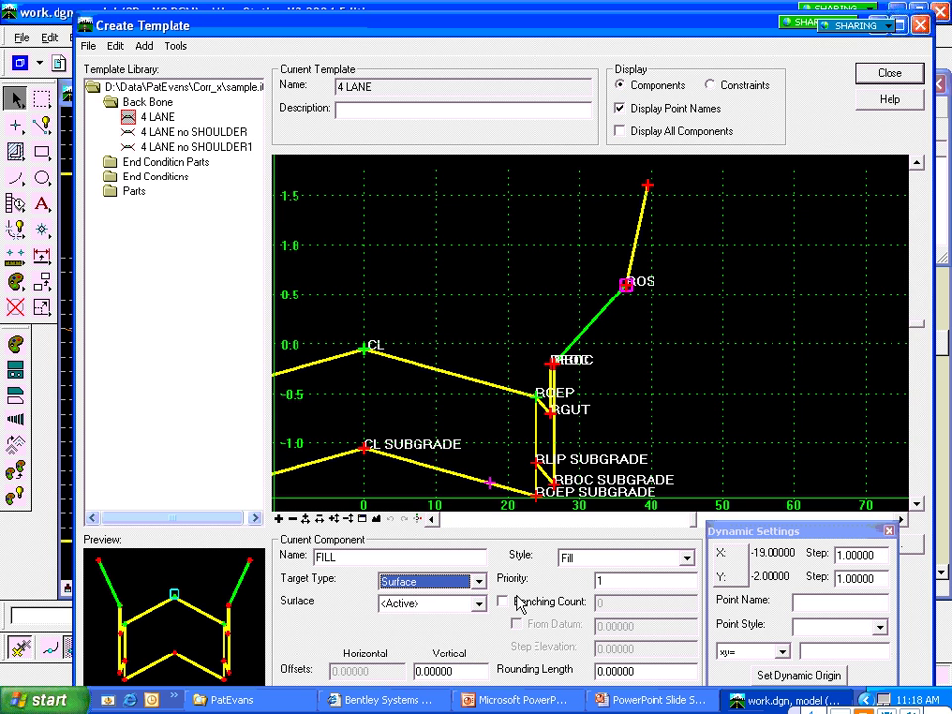
Step: Draw the FILL end condition from ROS to a point 2 across and 1 down, and finish it
left_click(626, 286)
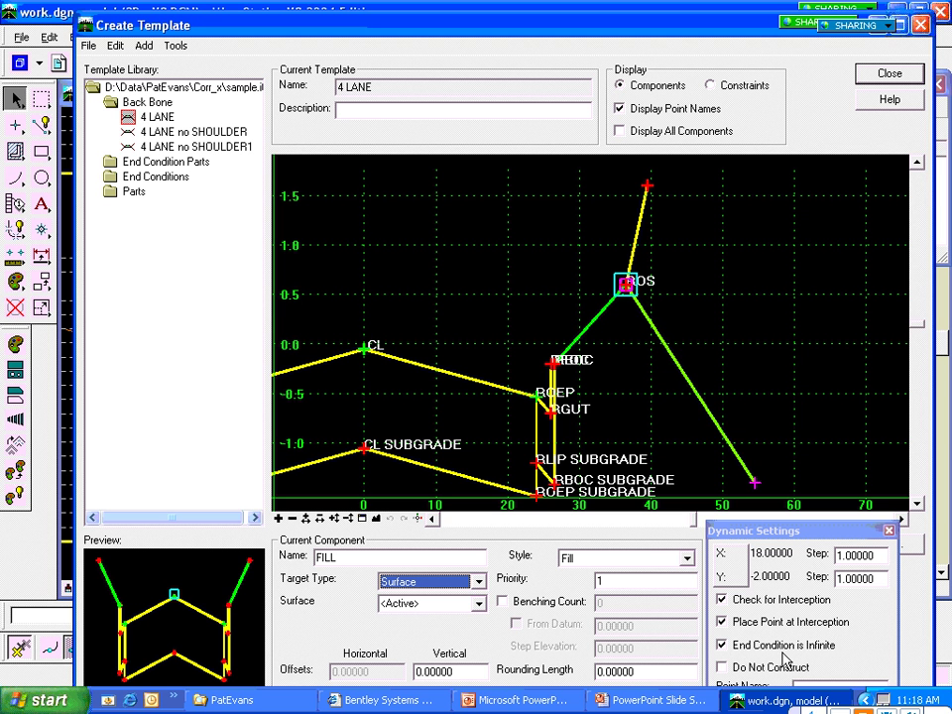
left_click(638, 347)
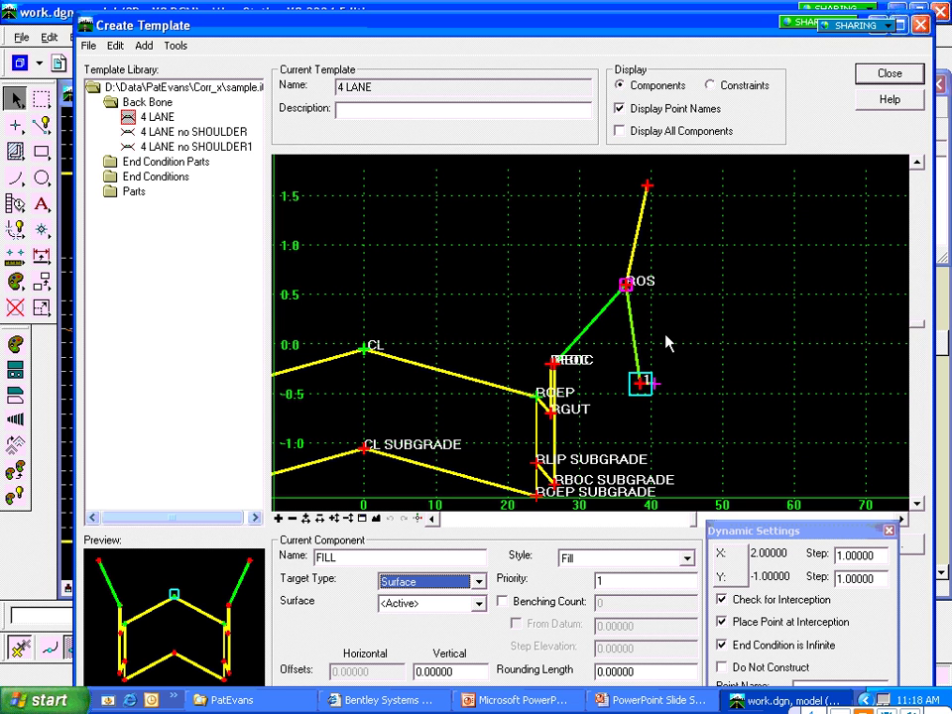
right_click(670, 339)
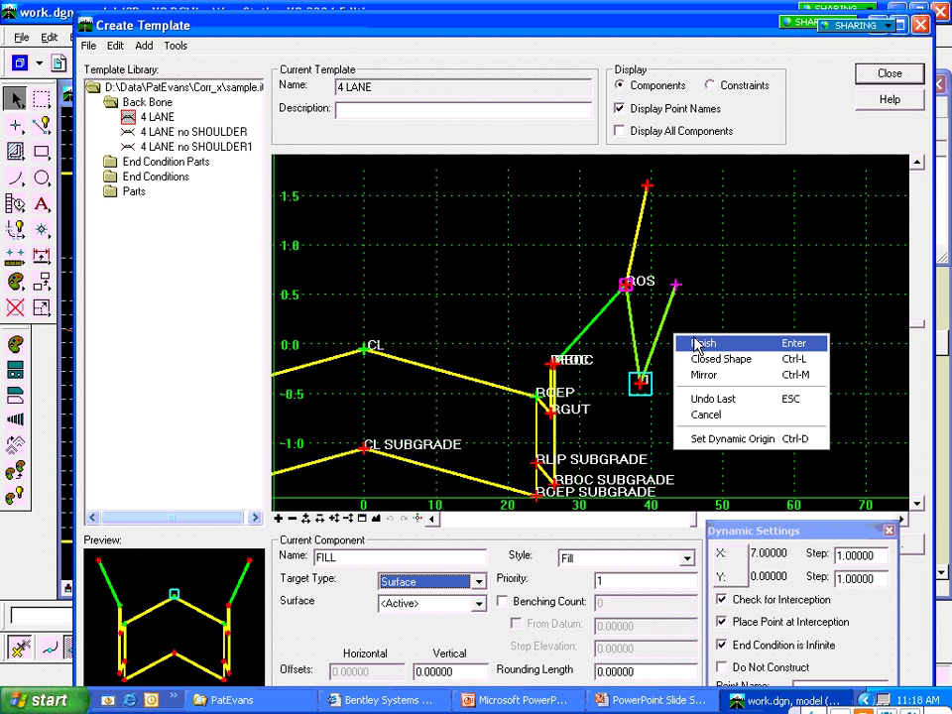
left_click(700, 344)
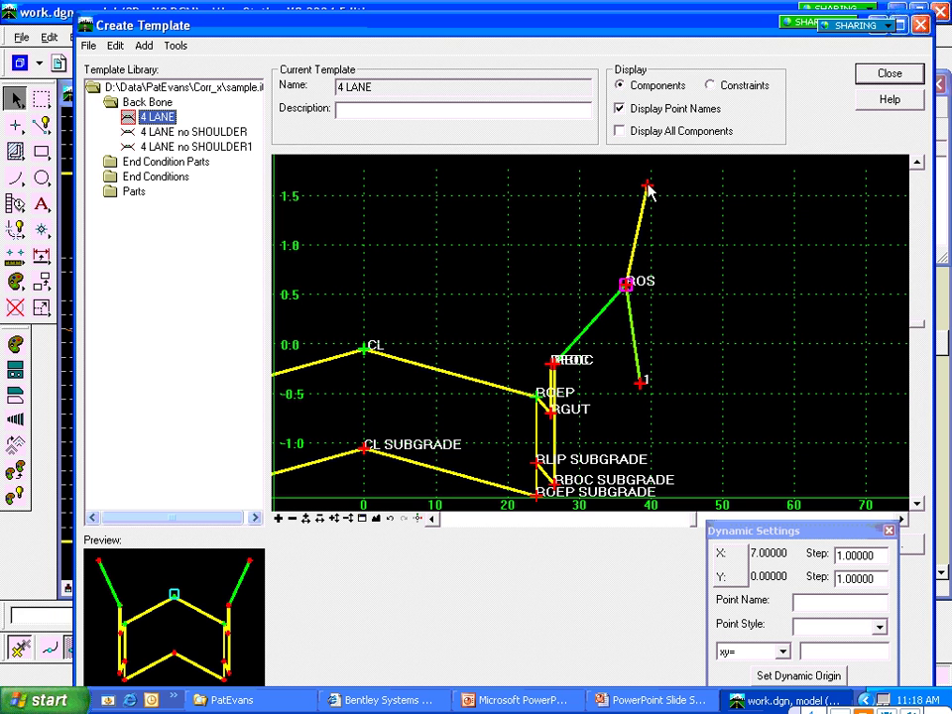
Step: Name the cut slope's outer point CUT and set its slope constraint from ROS to 50%
mouse_move(649, 191)
right_click(647, 187)
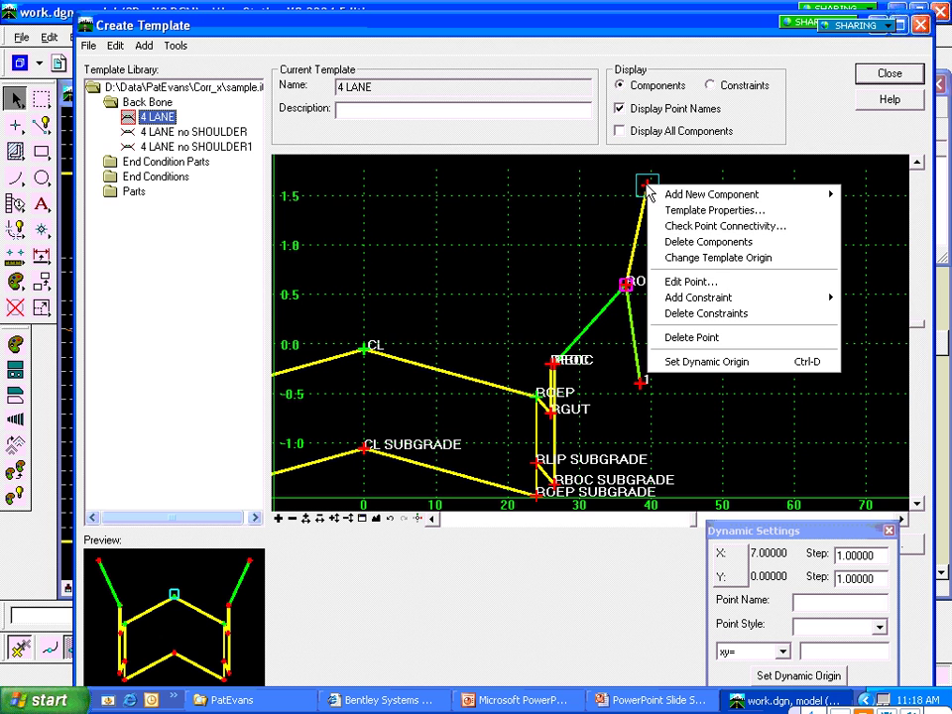
left_click(689, 282)
type("CUT")
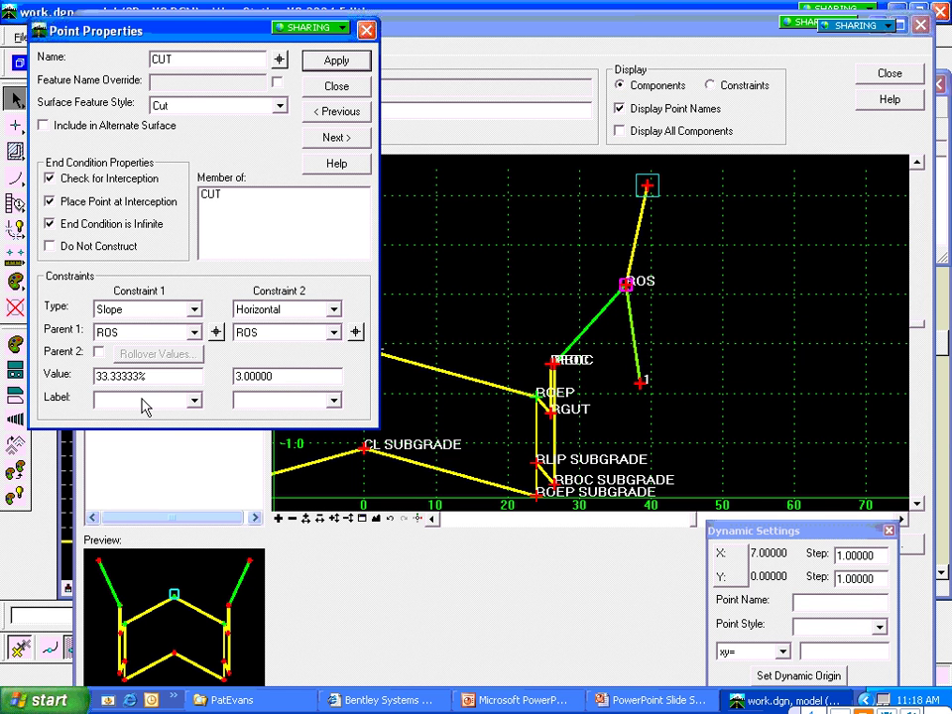
left_click_drag(138, 376, 89, 395)
type("50")
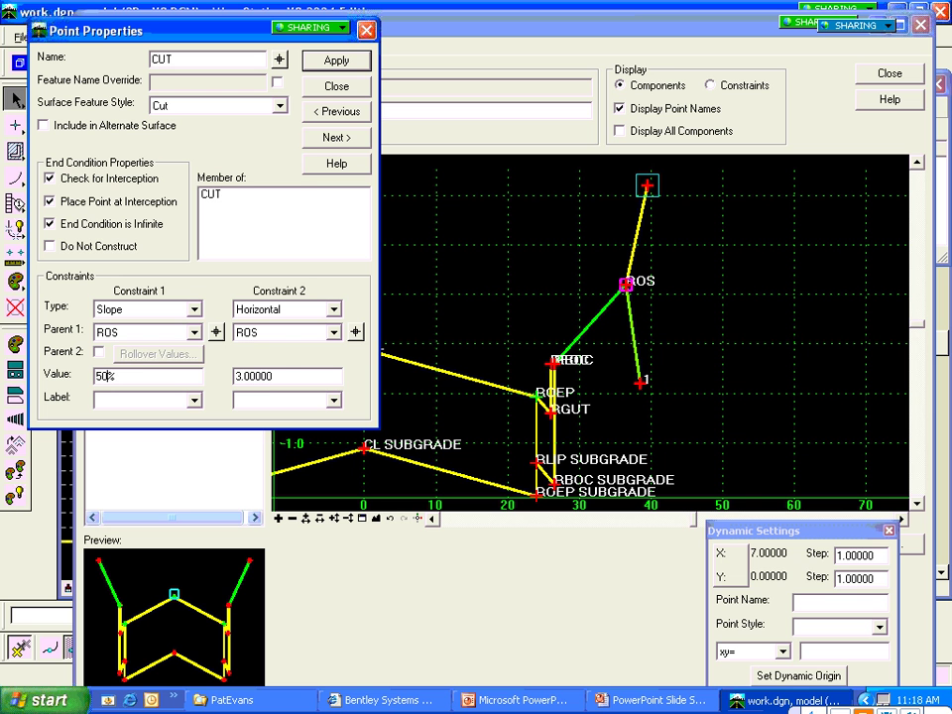
key("Tab")
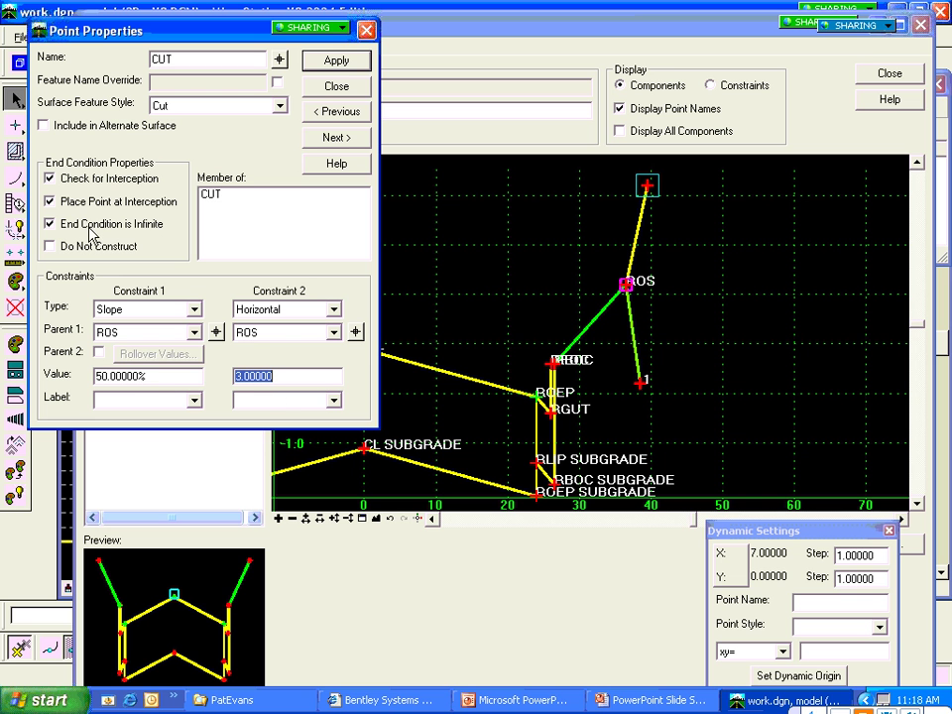
left_click(337, 63)
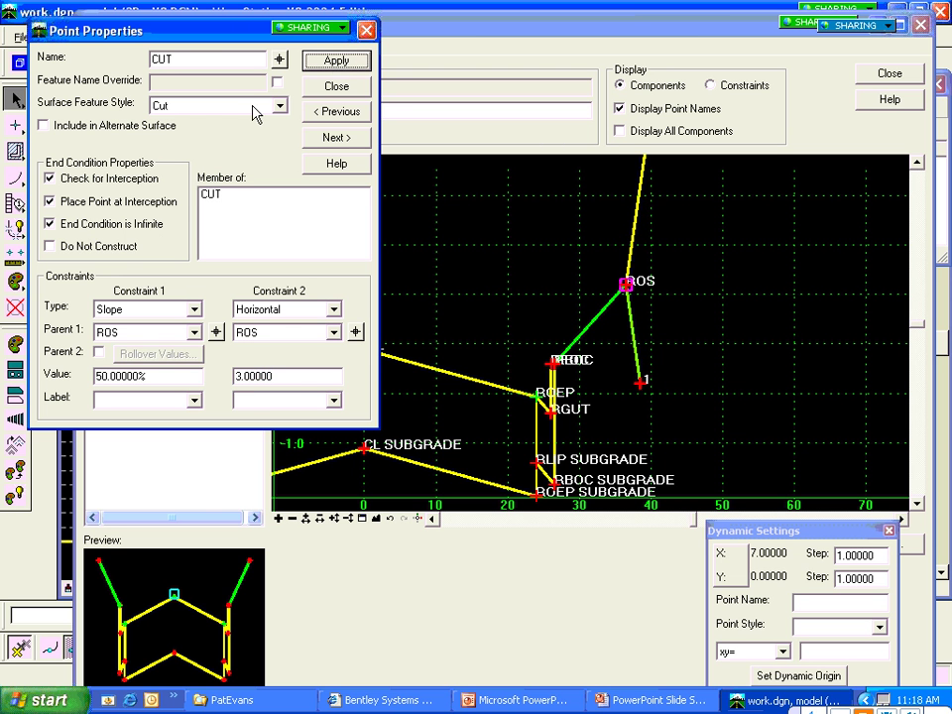
Step: Rename the outer point of the fill slope as FILL and close the point properties
left_click(279, 62)
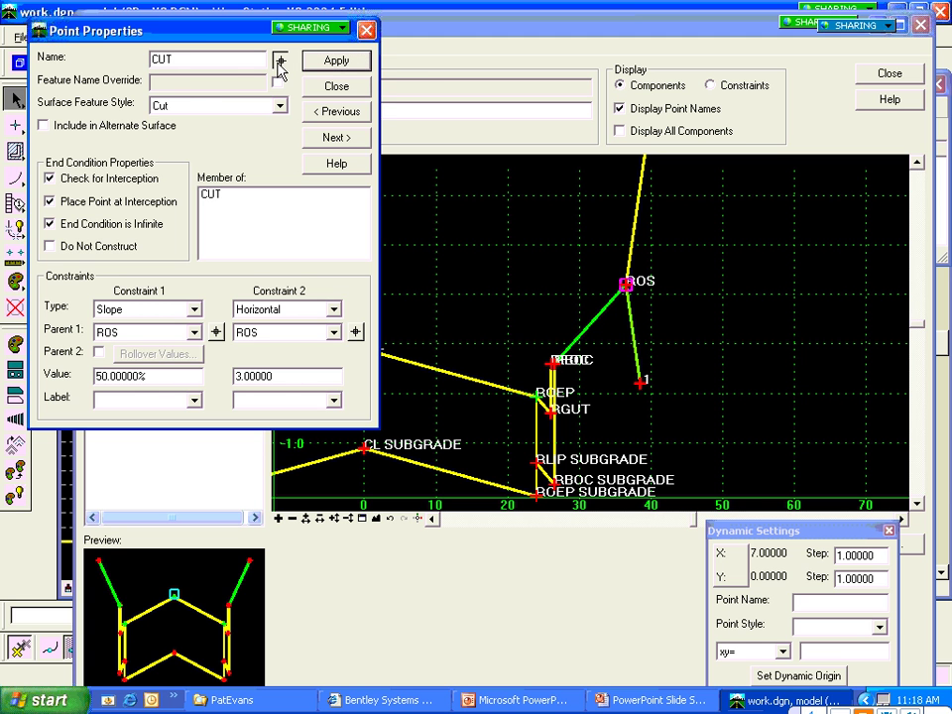
left_click(640, 384)
type("F")
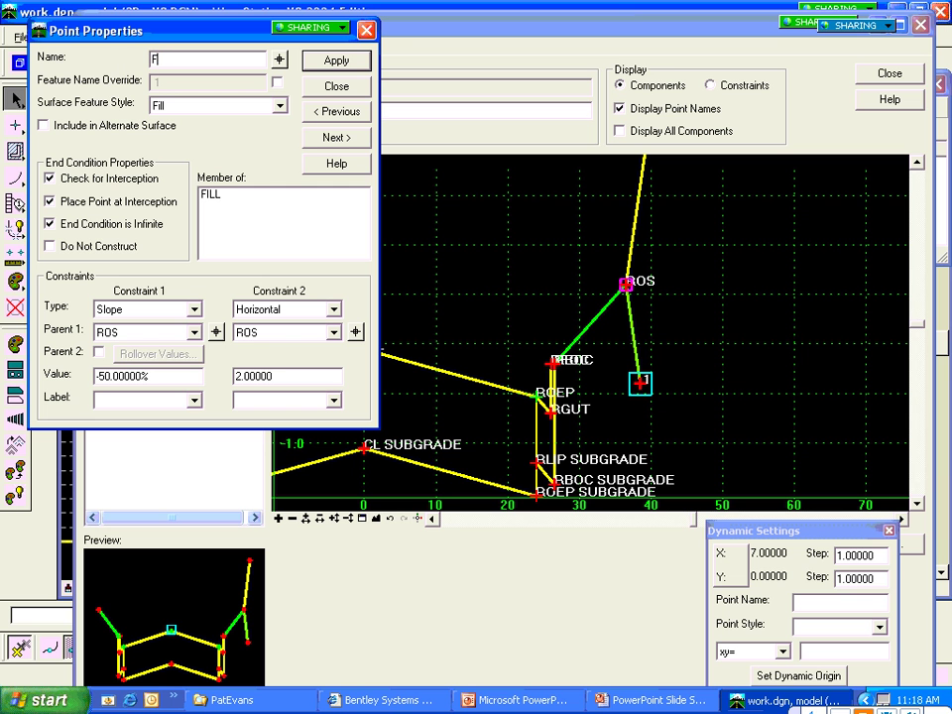
type("ILL")
left_click(335, 63)
left_click(337, 88)
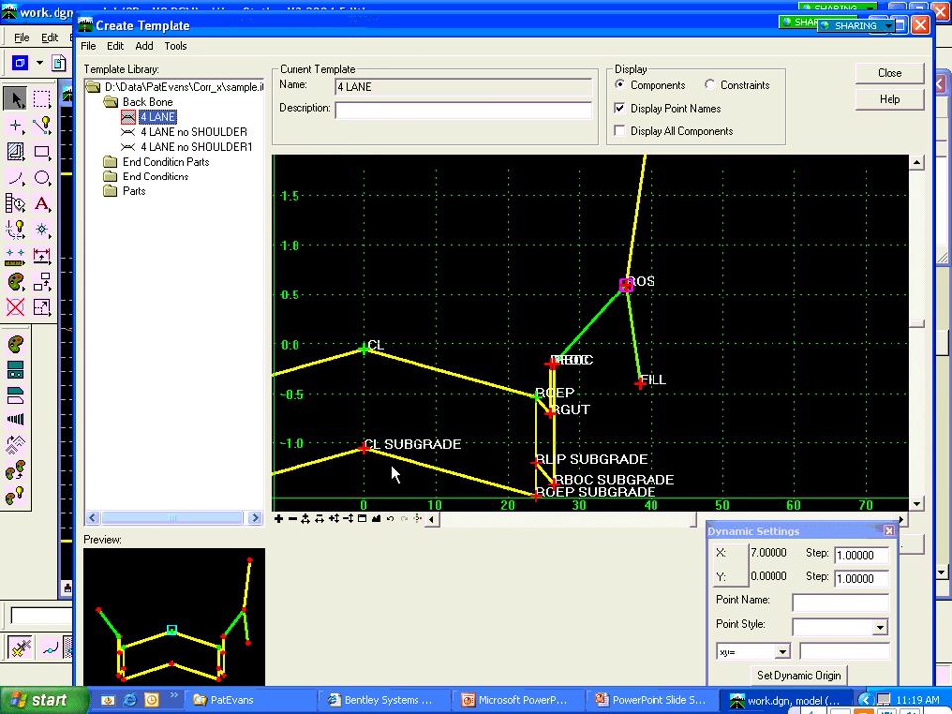
Step: Fit the whole template in view and start the end condition test for the 4 LANE template
left_click(376, 517)
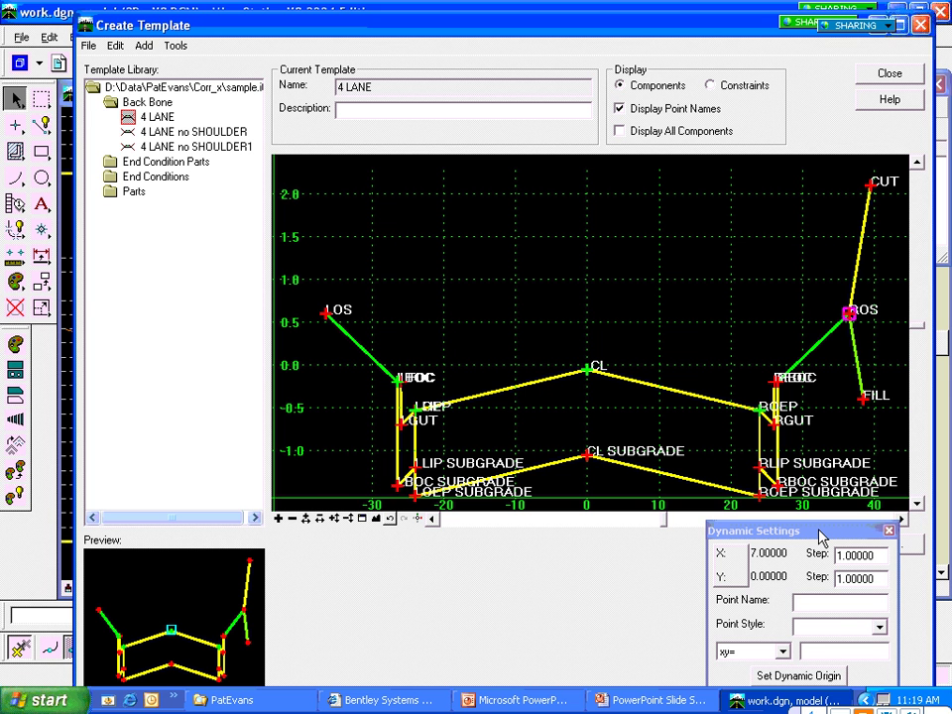
left_click_drag(820, 536, 824, 586)
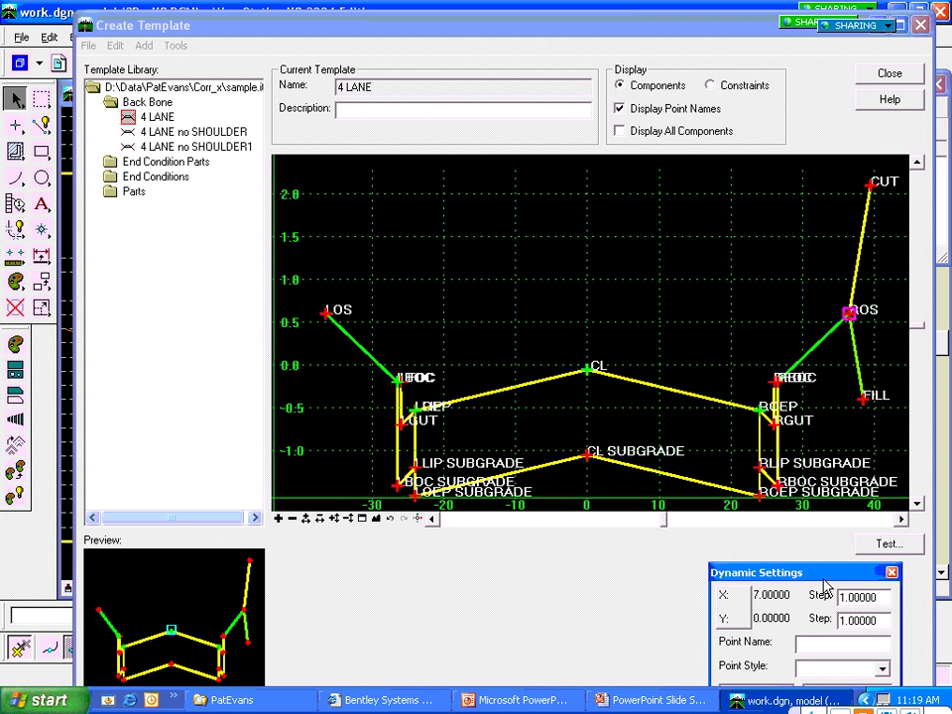
left_click(885, 544)
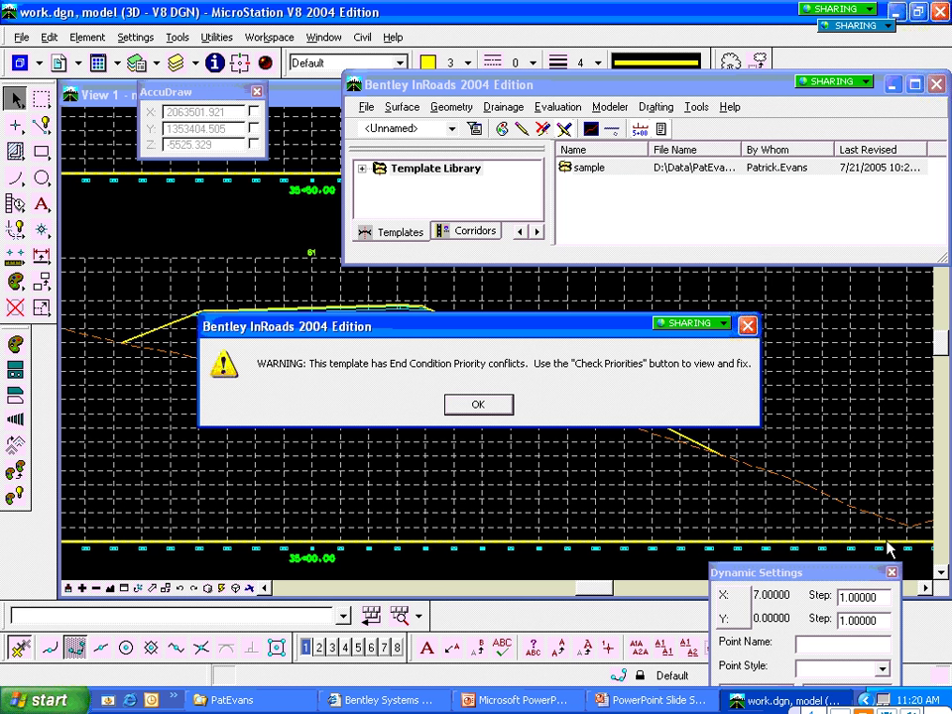
Step: Switch to the PowerPoint slide show and read the slide on end condition Priority
key("alt+Tab")
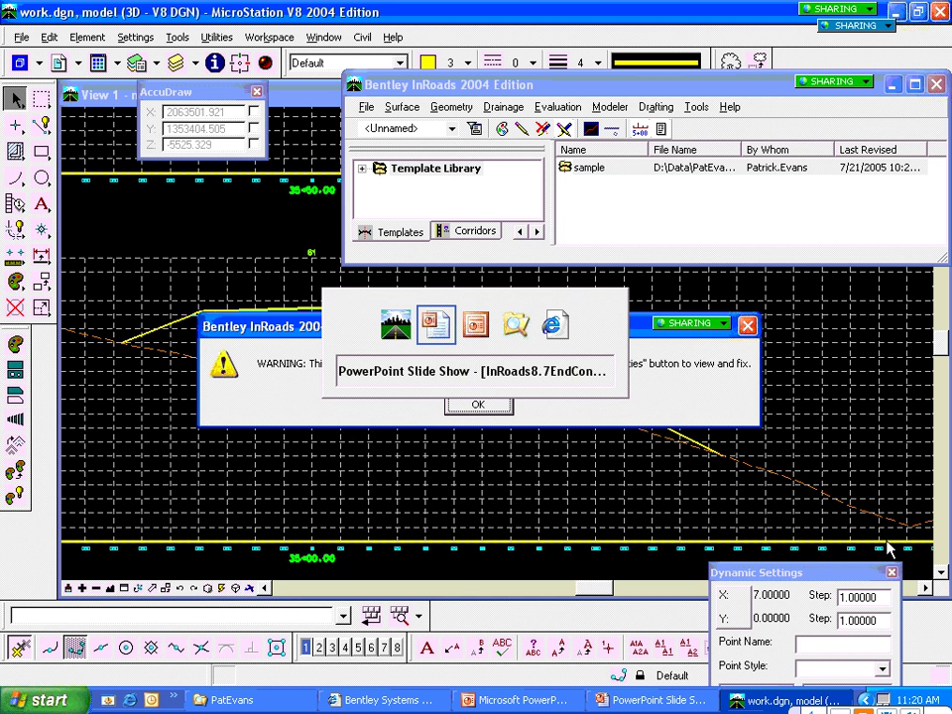
key("Right")
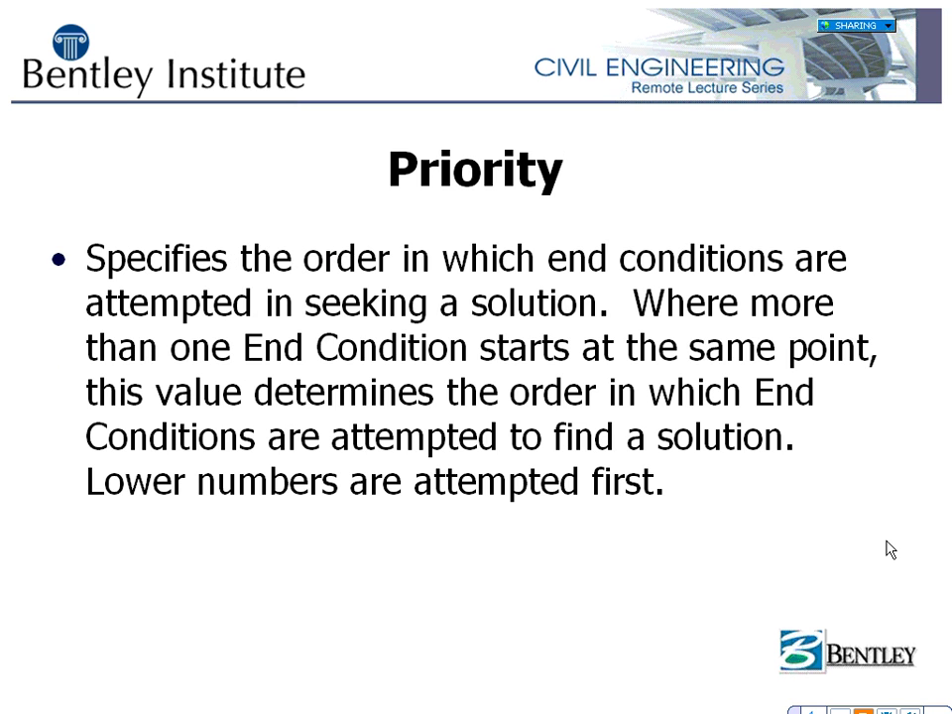
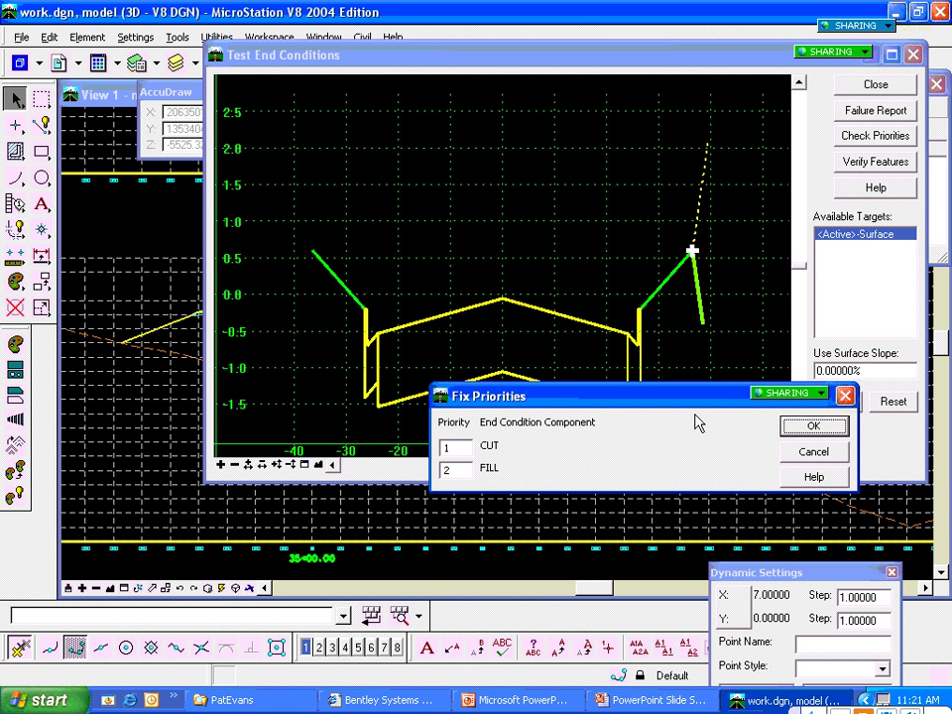
Step: Accept the end condition priorities with CUT as 1 and FILL as 2
left_click(803, 426)
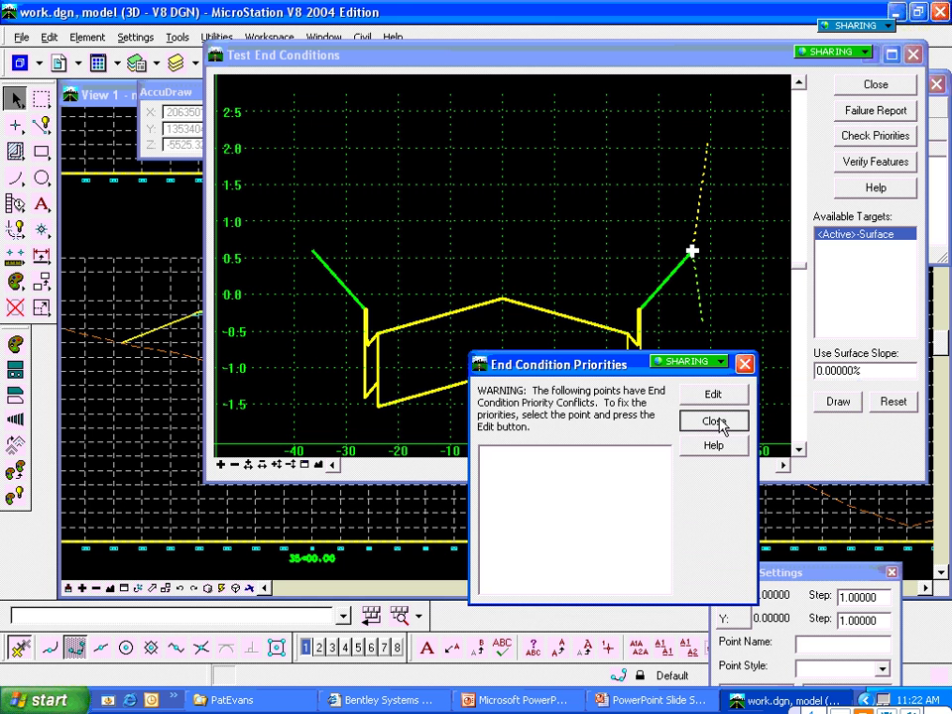
Step: Test the end conditions against the active surface at a 3% slope and close the test
left_click(715, 422)
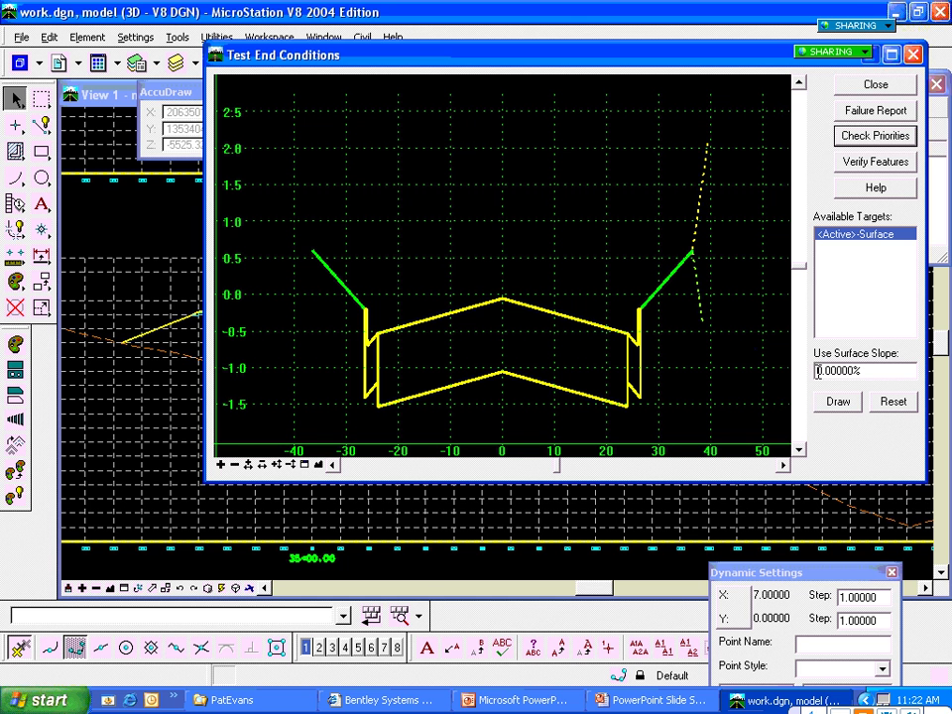
left_click_drag(820, 371, 808, 371)
type("3")
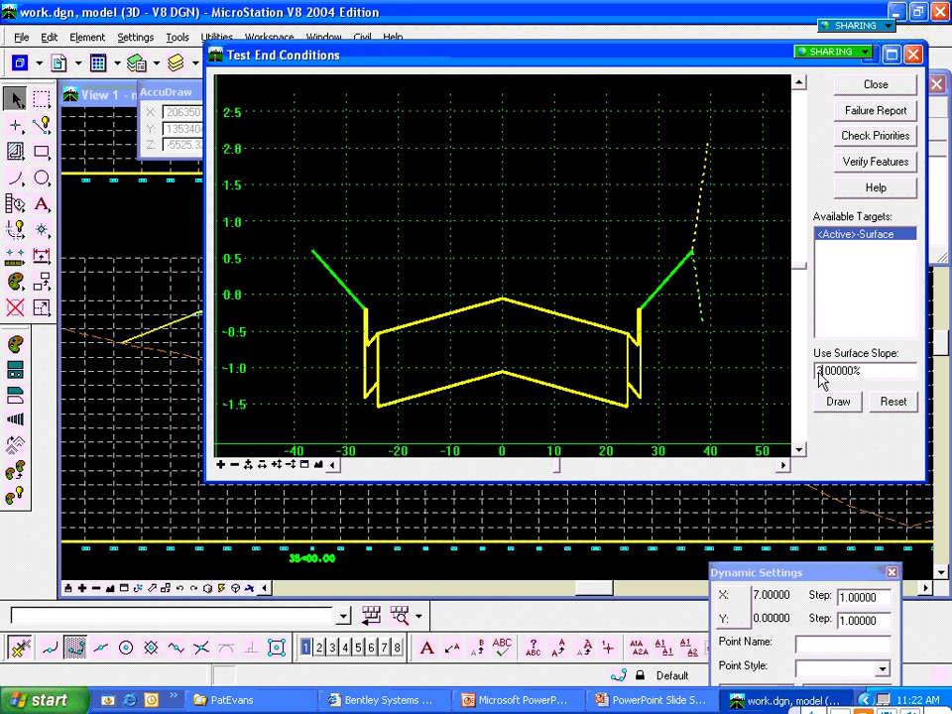
left_click(837, 401)
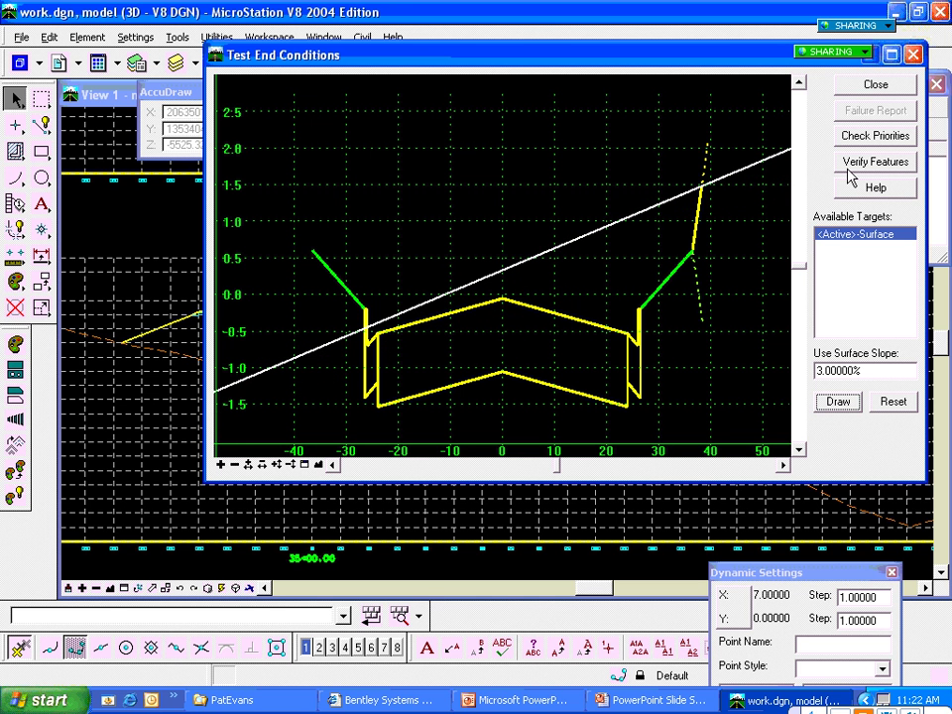
left_click(872, 87)
left_click(872, 91)
left_click(872, 86)
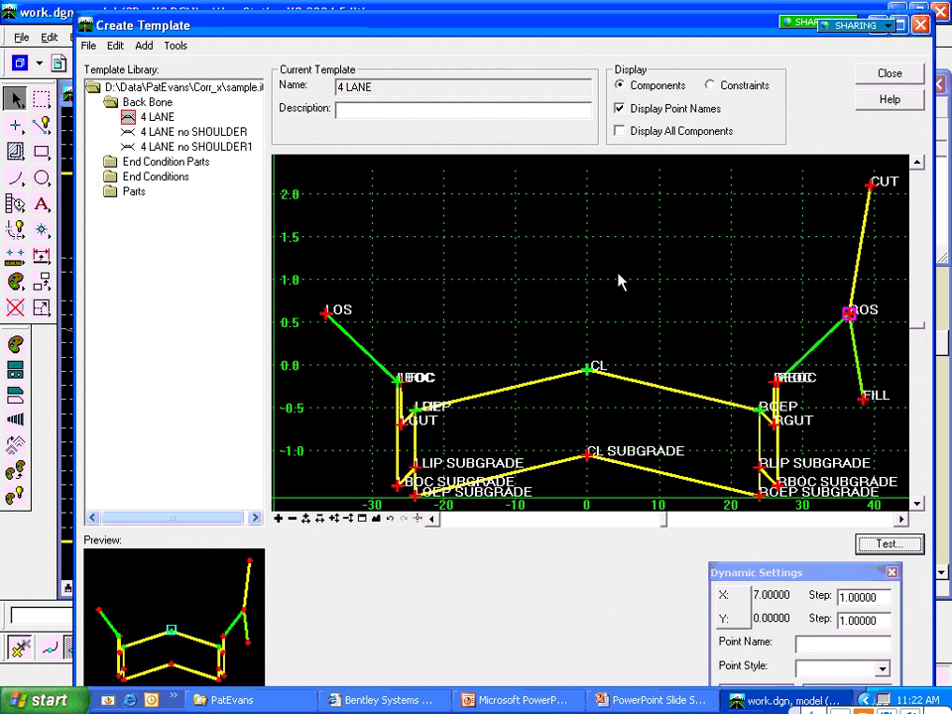
Step: Switch to the PowerPoint slide show, read the Basic End Conditions Plus slide and return to the template
key("alt+Tab")
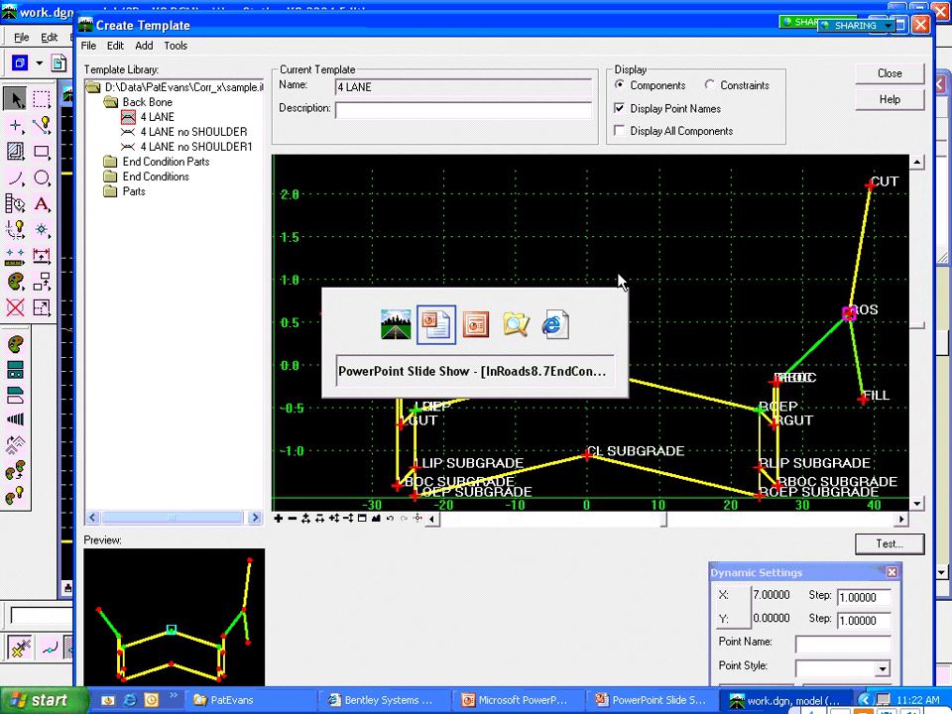
key("Page_Down")
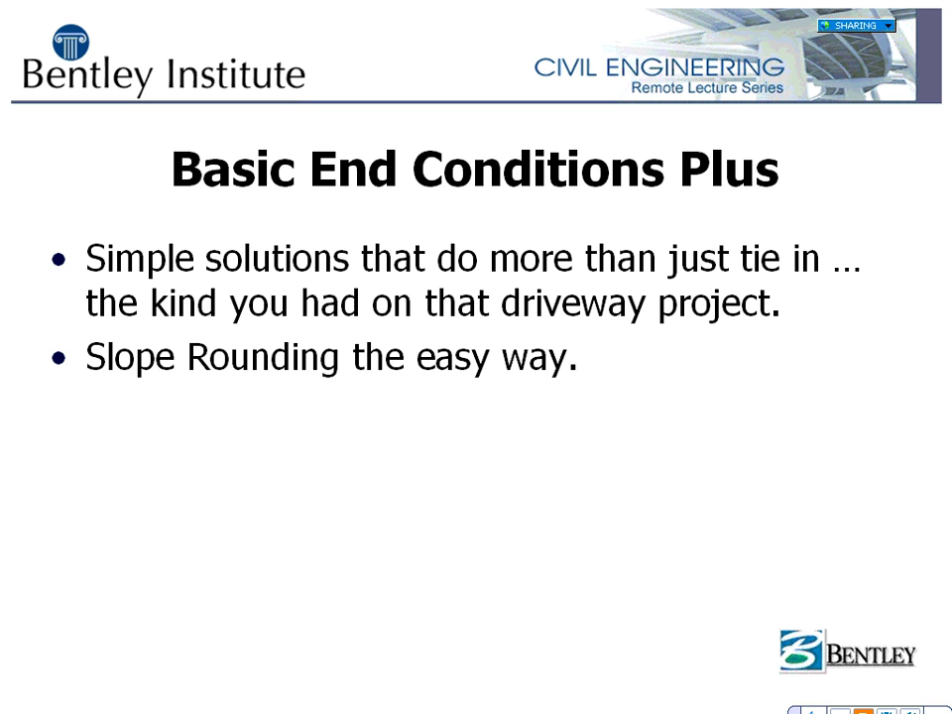
key("alt+Tab")
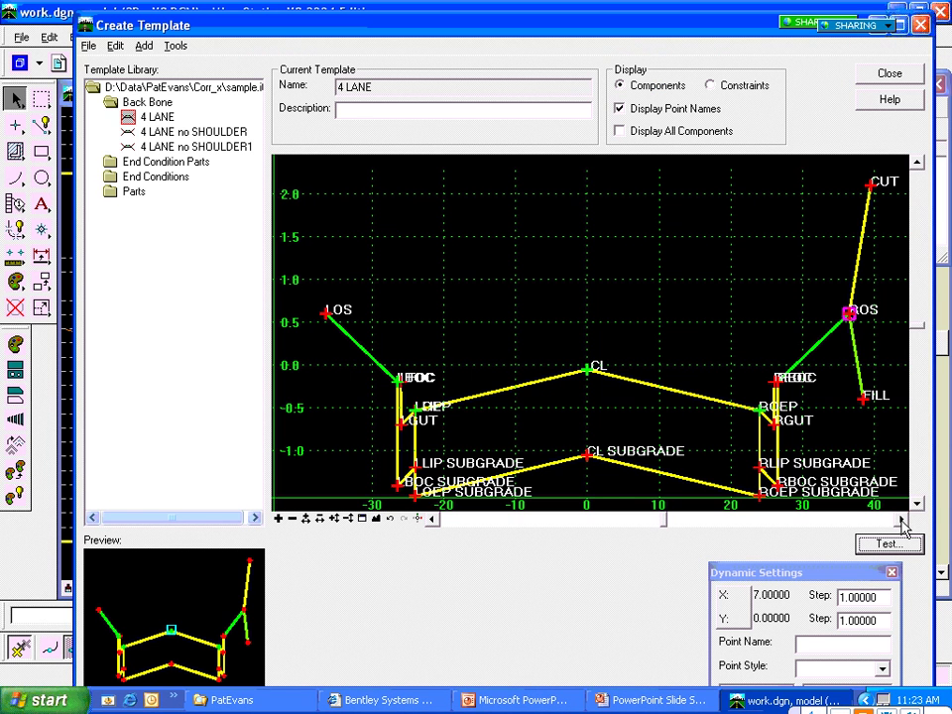
Step: Delete the right shoulder, CUT and FILL components from the 4 LANE template
left_click(901, 520)
left_click(897, 519)
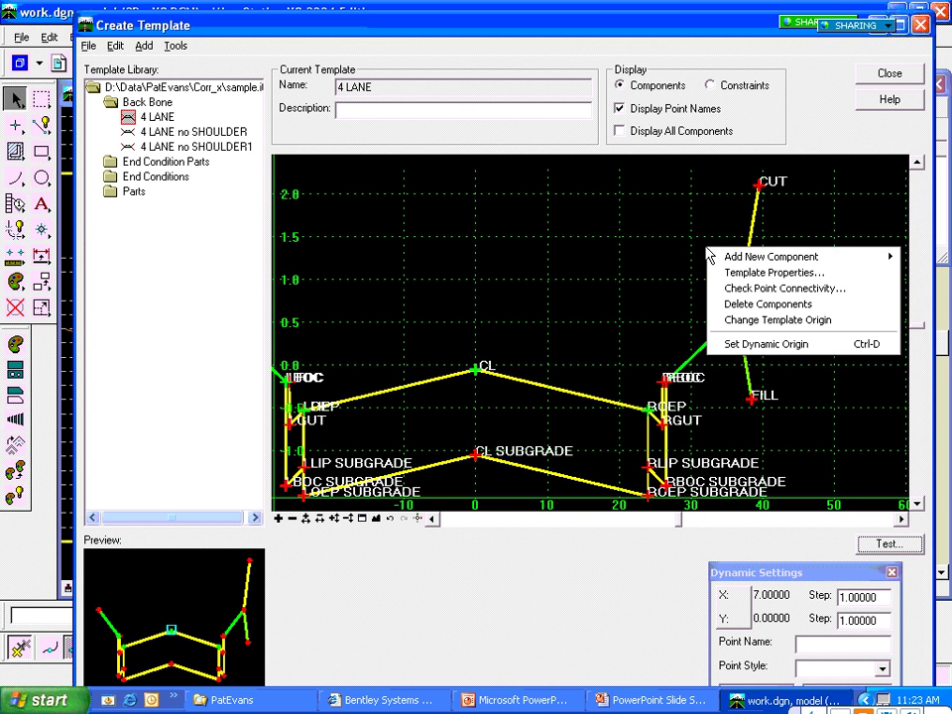
right_click(707, 257)
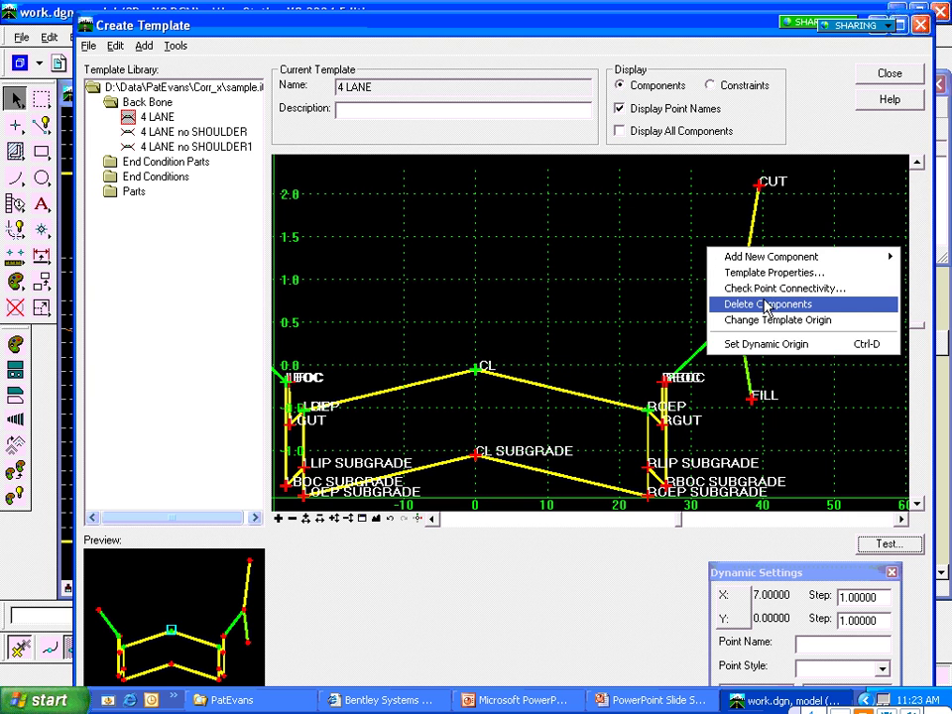
left_click(739, 303)
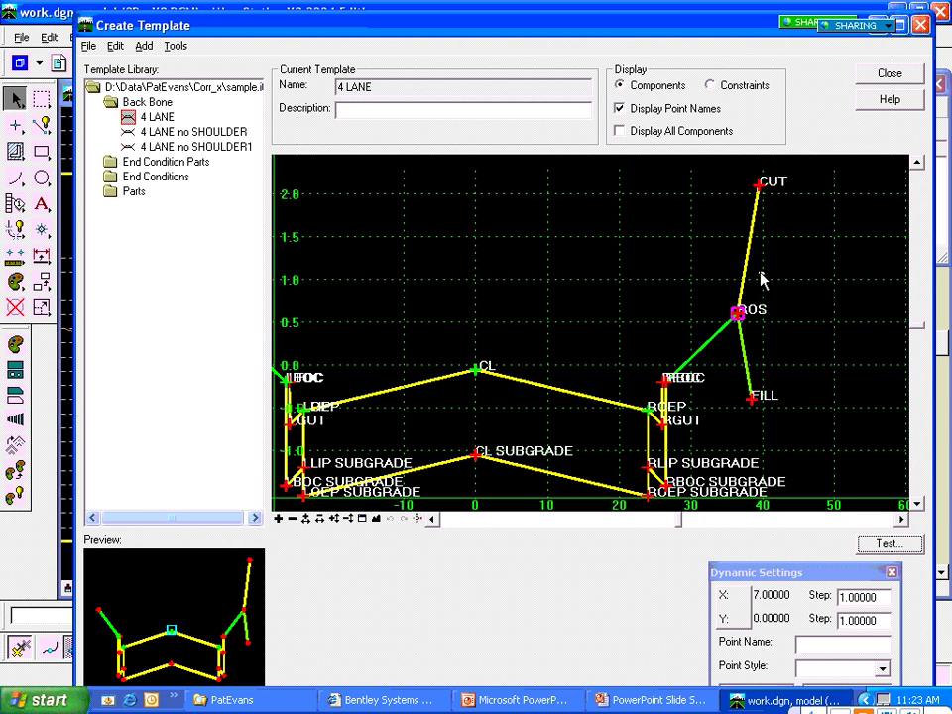
mouse_move(762, 274)
left_mouse_down()
mouse_move(724, 302)
mouse_move(733, 340)
mouse_move(756, 350)
mouse_move(781, 336)
left_mouse_up()
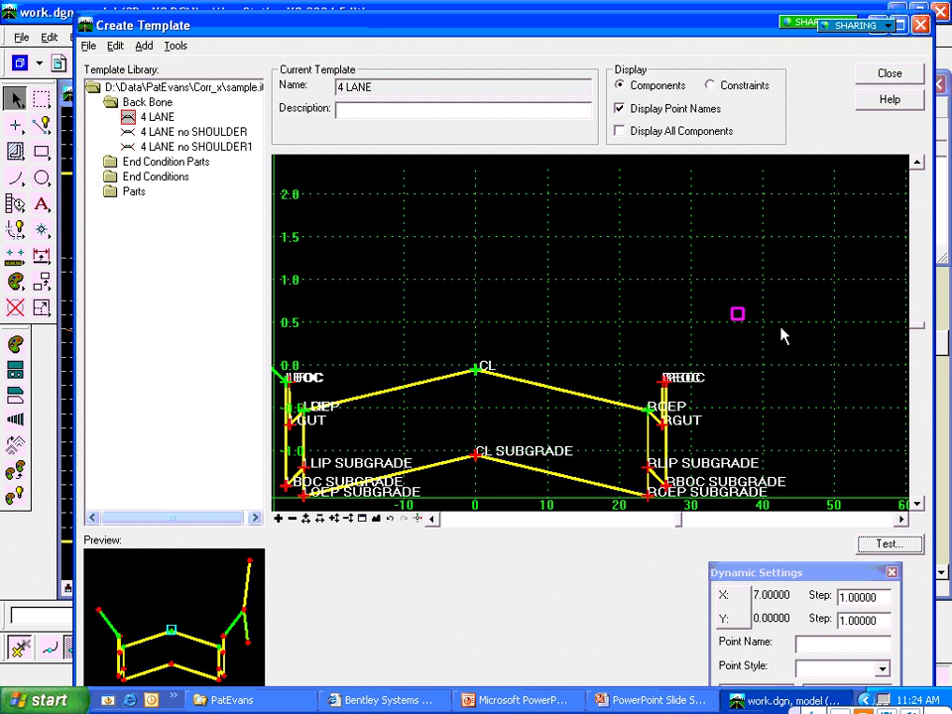
Step: Add a new FILL end condition with the active surface as target, starting at the top of the right curb
right_click(748, 367)
mouse_move(789, 370)
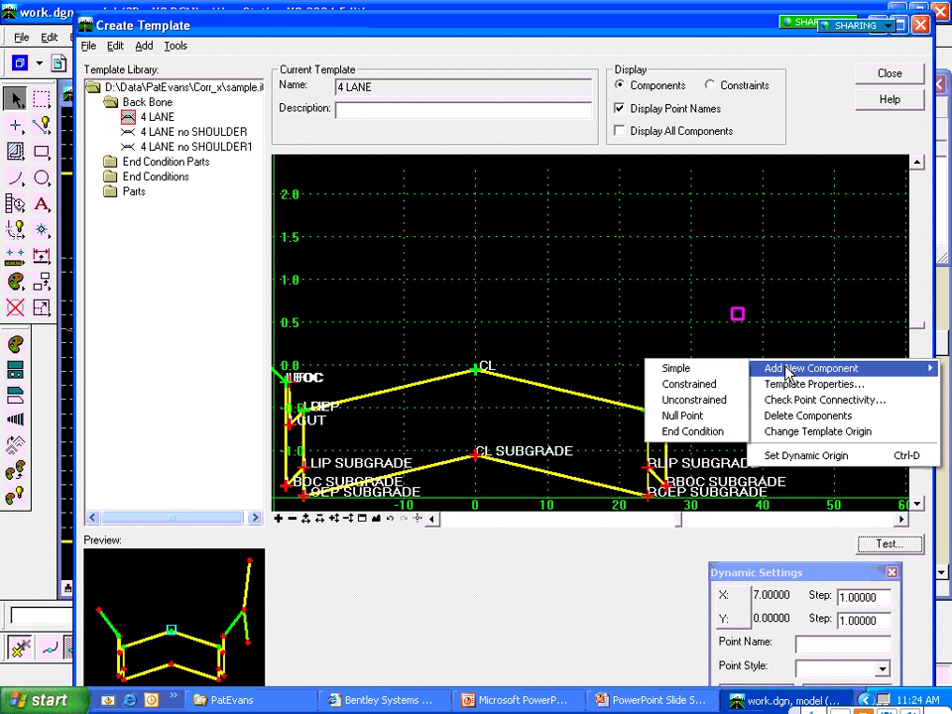
left_click(681, 433)
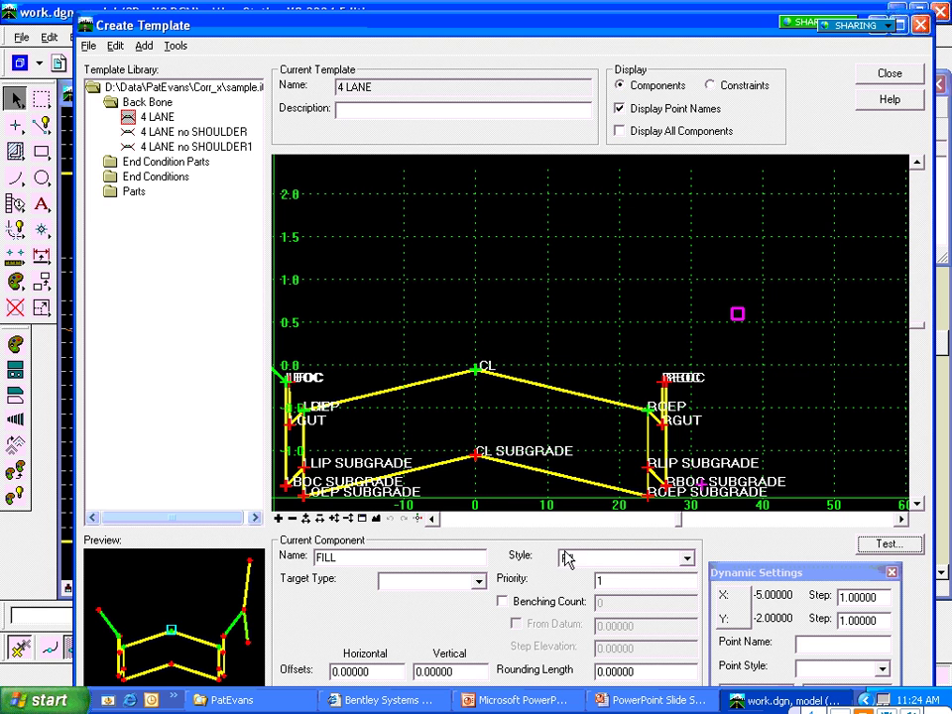
left_click(478, 581)
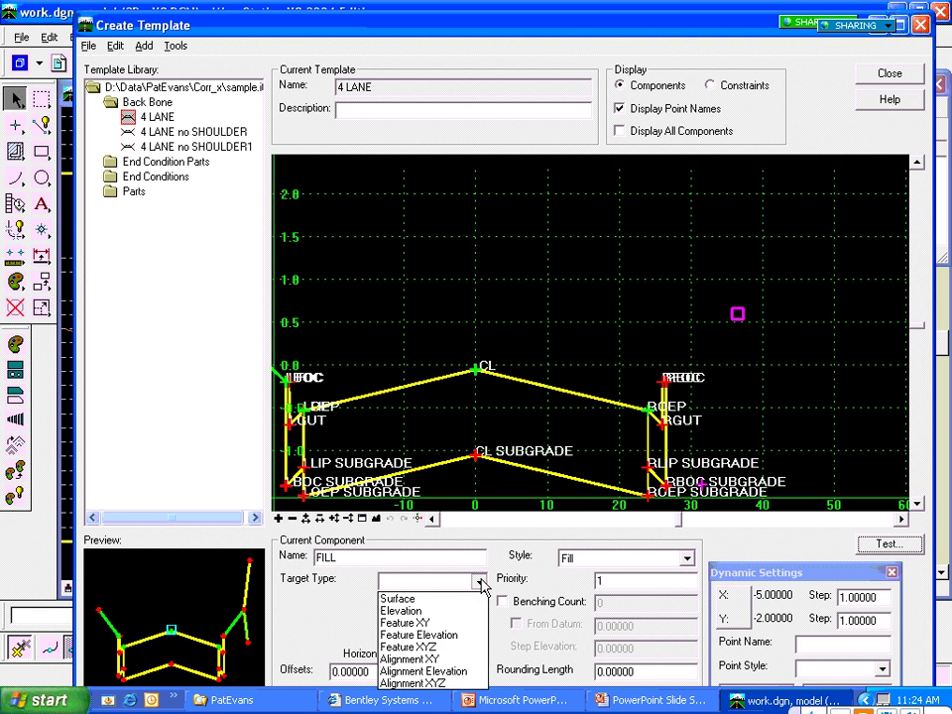
left_click(446, 597)
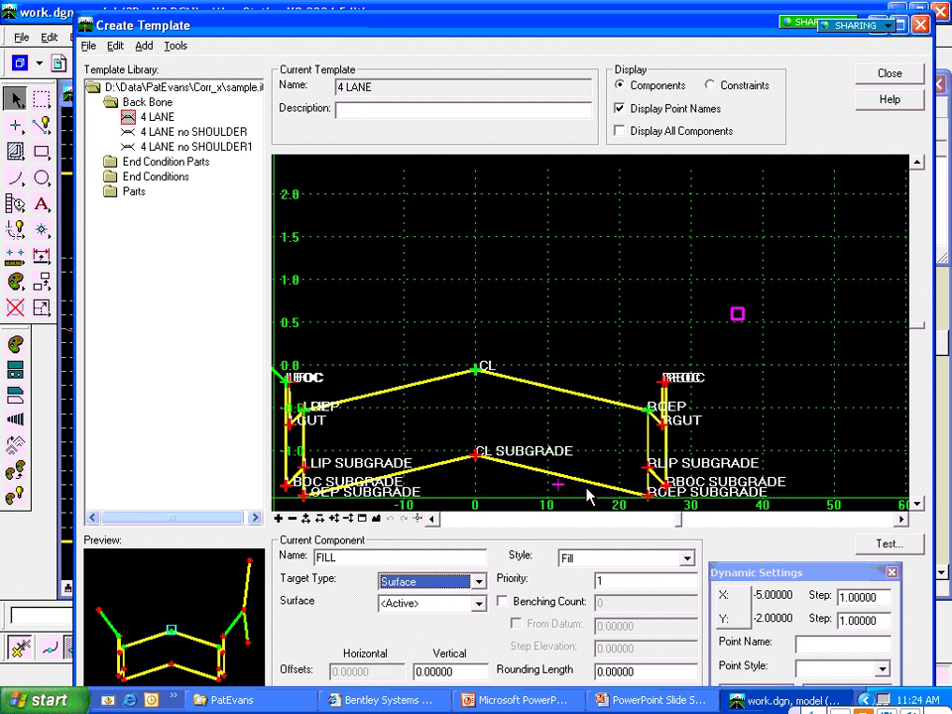
left_click(665, 381)
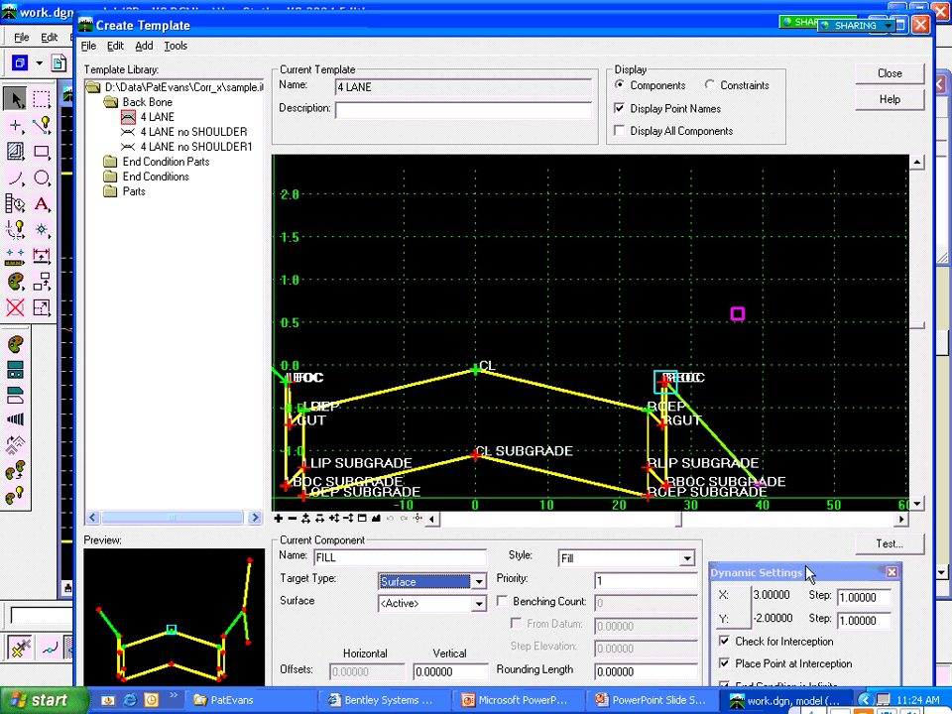
Step: Place the first FILL segment's end at X 8, Y -1 with interception checking and the infinite option turned off
left_click_drag(808, 575, 804, 493)
left_click(721, 605)
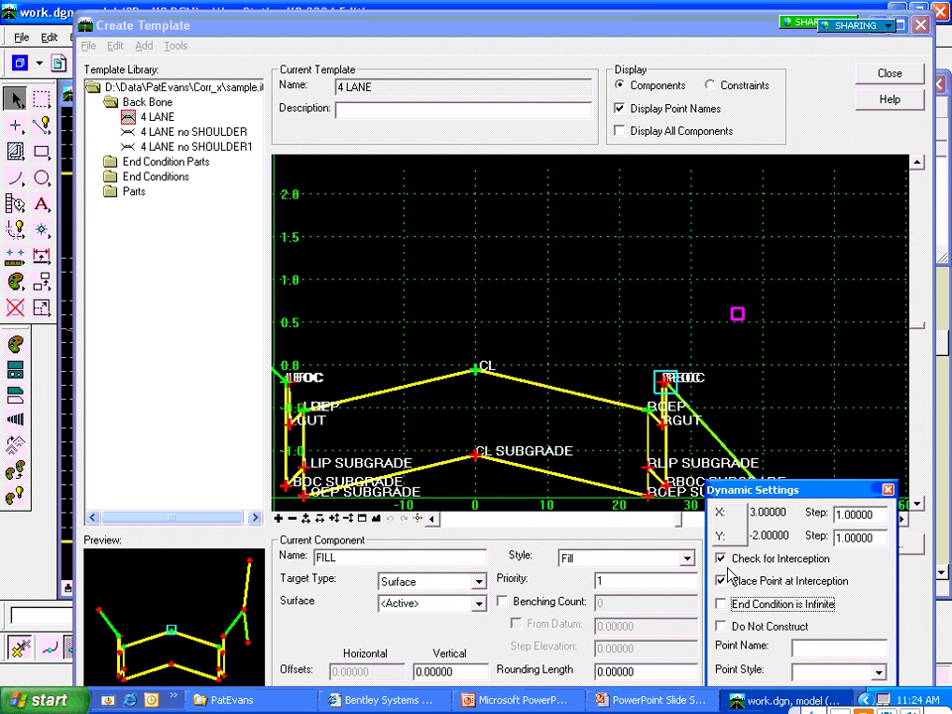
left_click(721, 558)
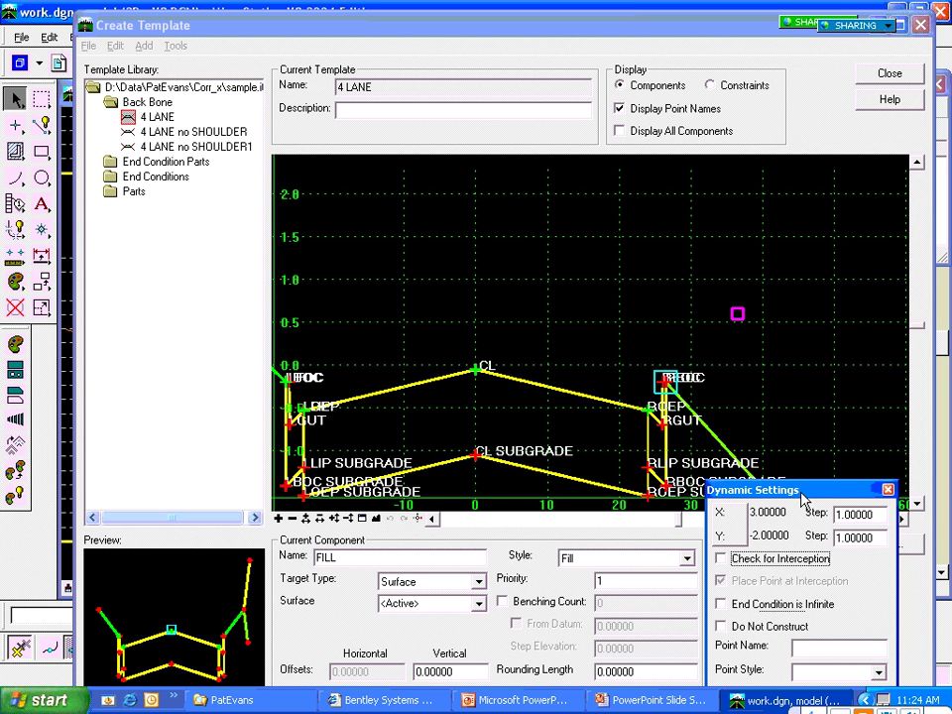
left_click_drag(805, 491, 807, 460)
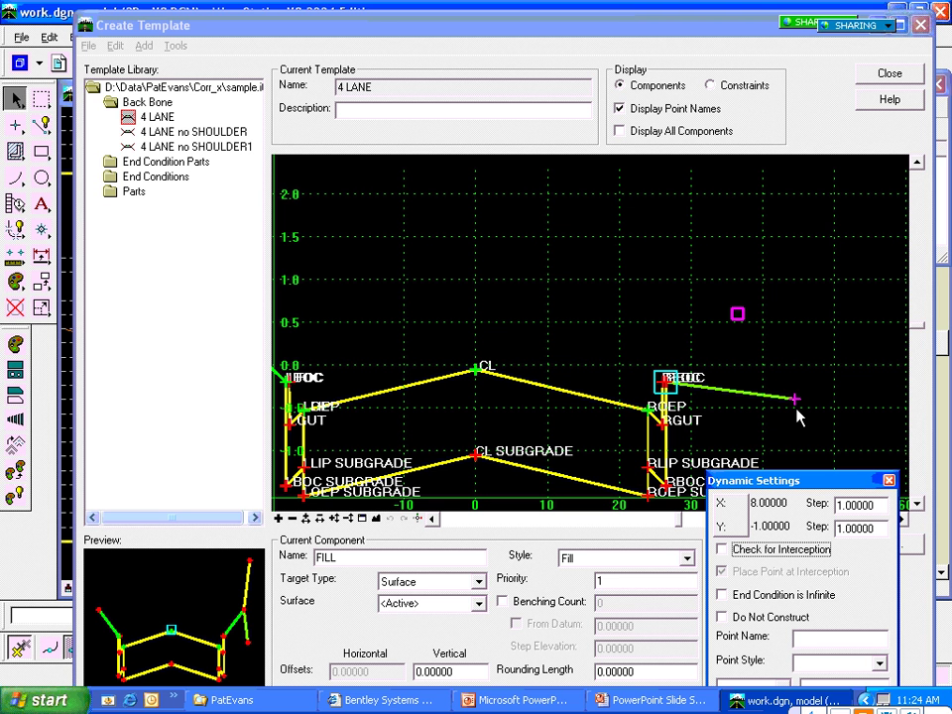
left_click(798, 410)
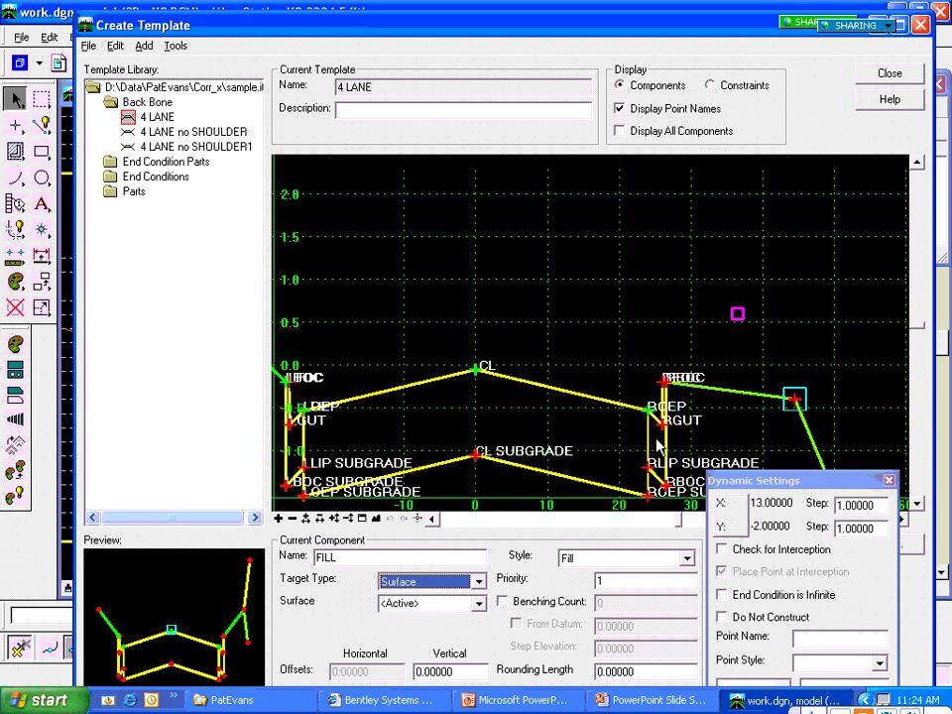
Step: Finish FILL with a second segment to X 16, Y -2, with interception checking and the infinite option turned on
left_click(420, 453)
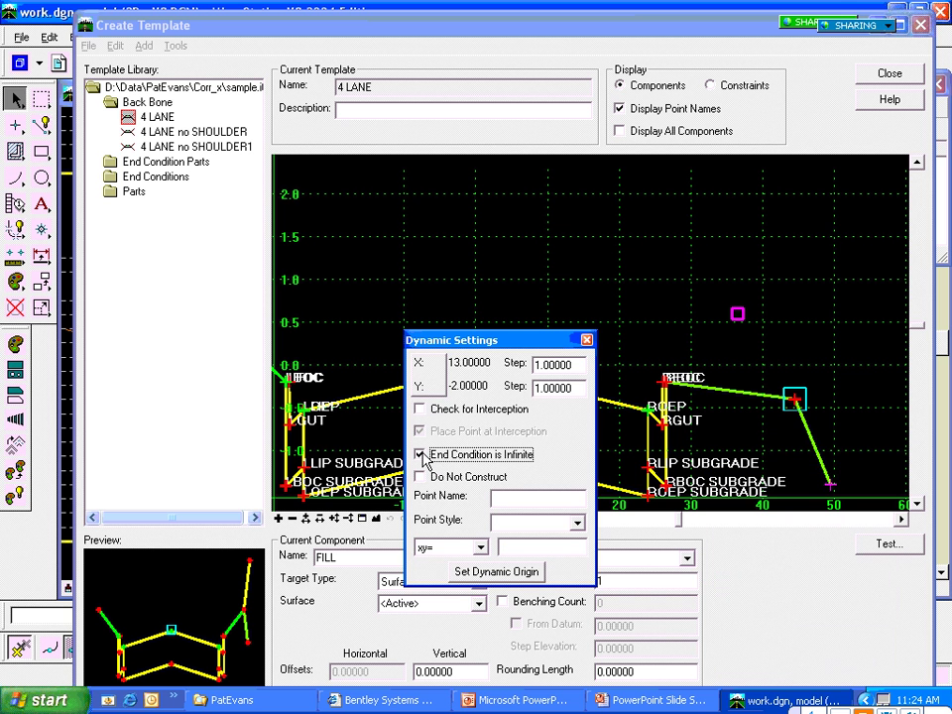
left_click(420, 408)
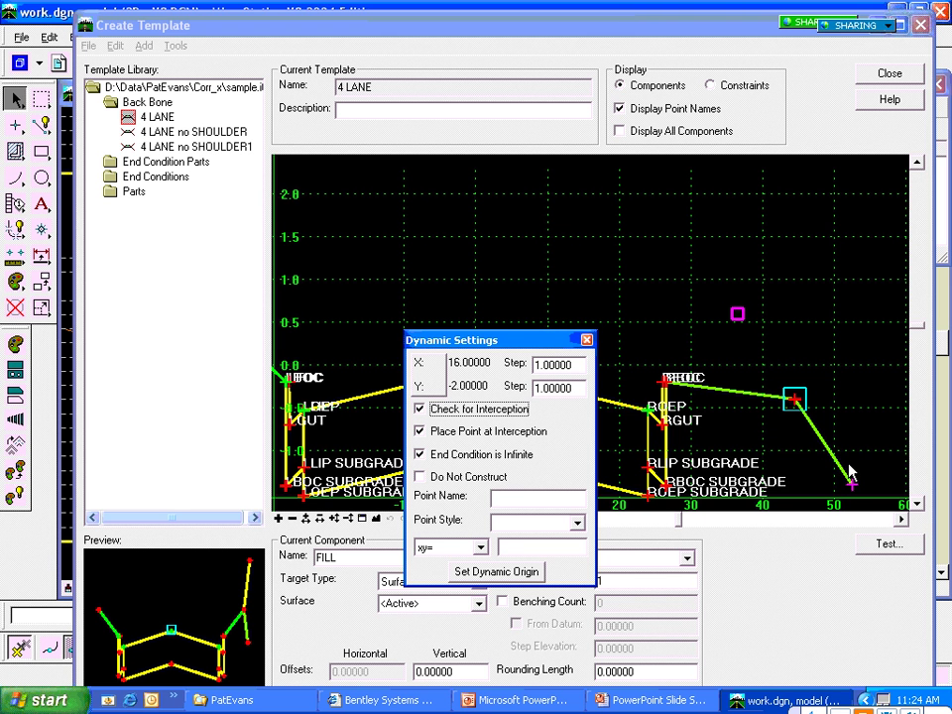
left_click(849, 479)
right_click(871, 436)
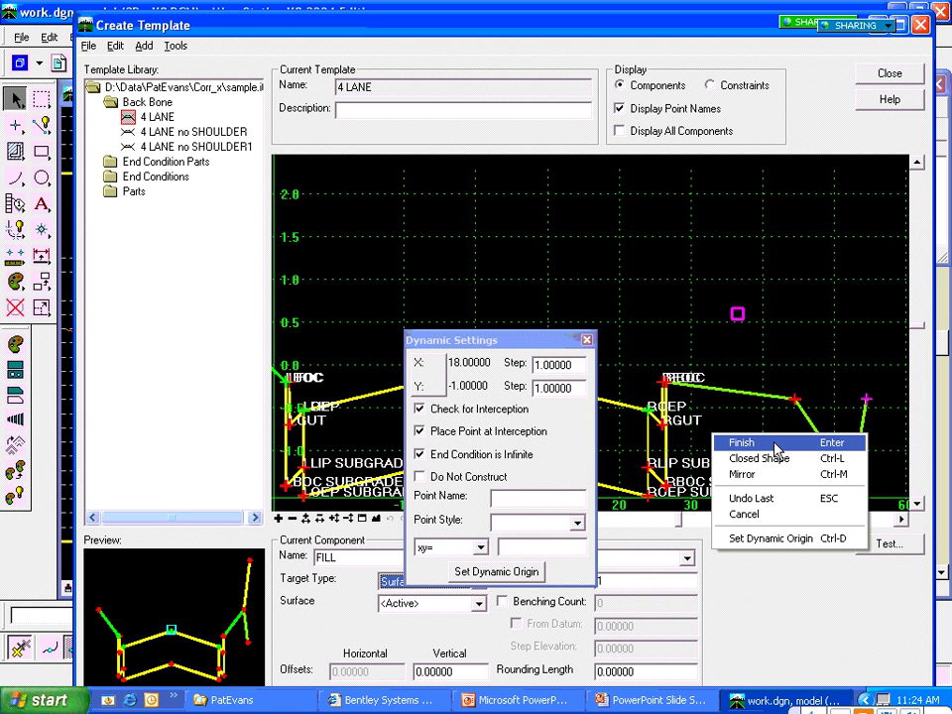
left_click(773, 444)
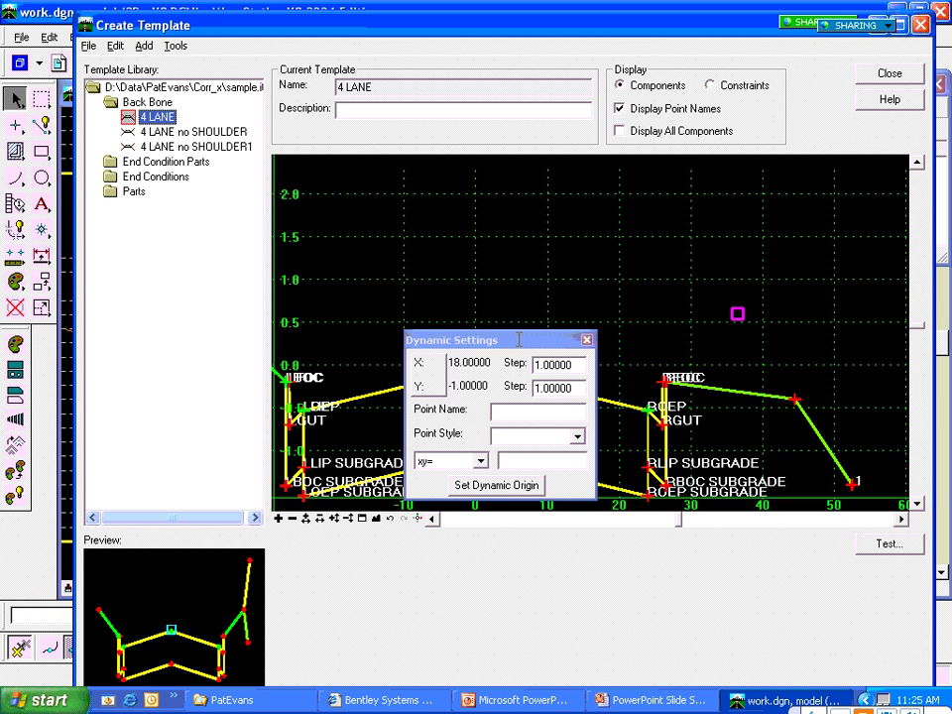
Step: Start another end condition named CUT with the Cut style and the active surface as its target
left_click(580, 400)
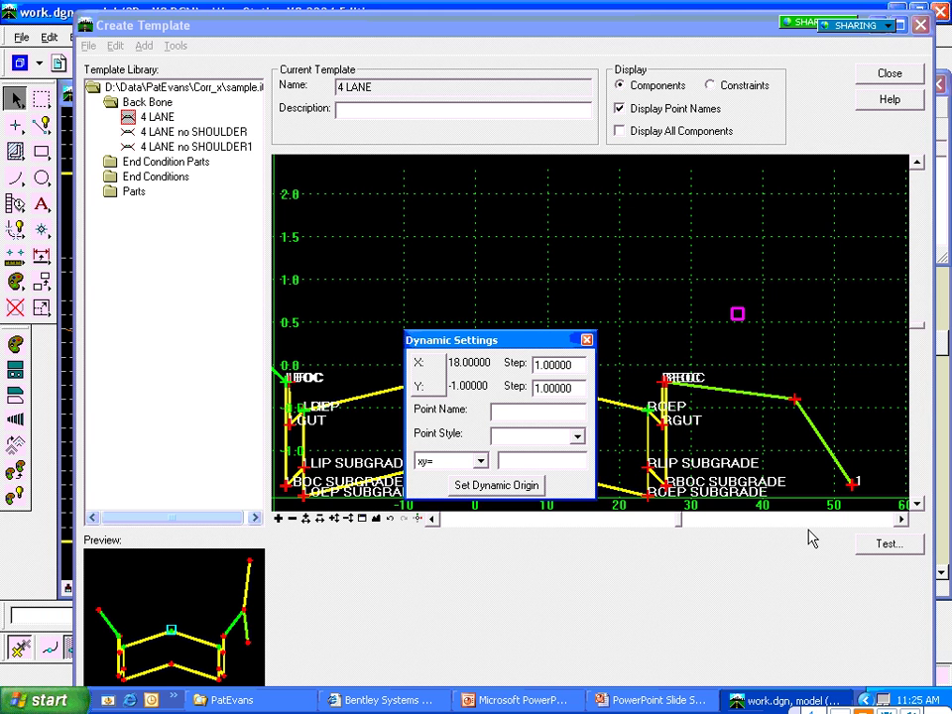
left_click_drag(521, 341, 822, 524)
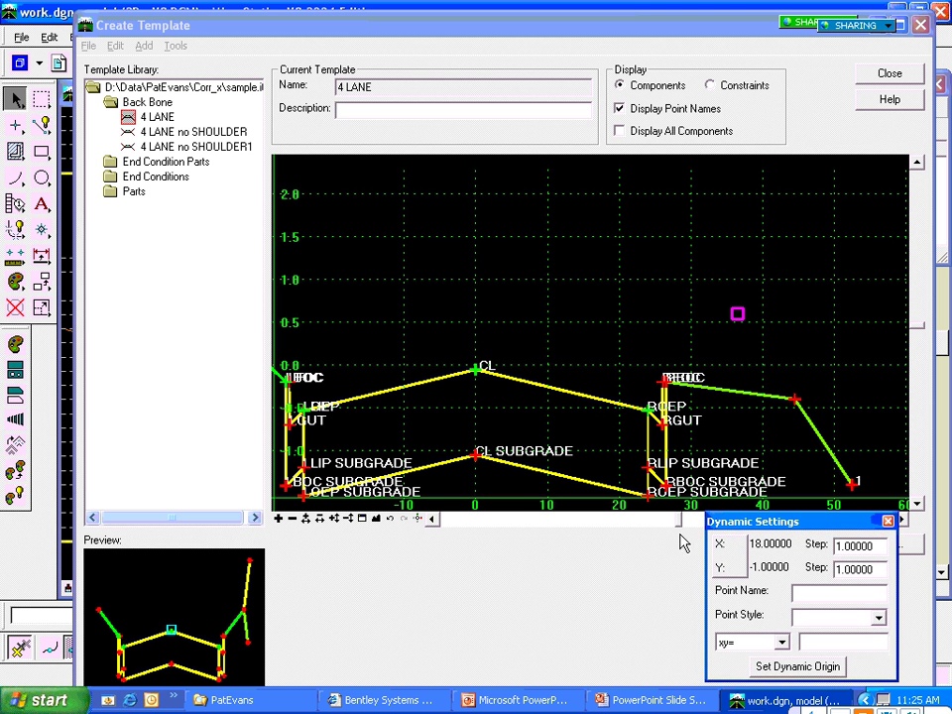
right_click(801, 330)
mouse_move(789, 332)
left_click(867, 396)
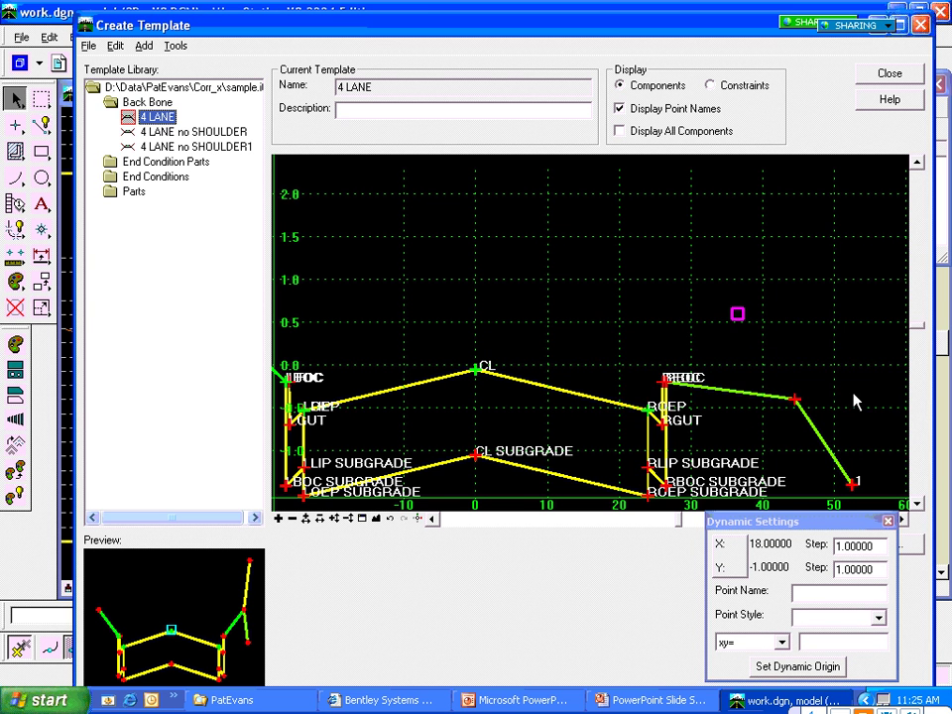
left_click(855, 400)
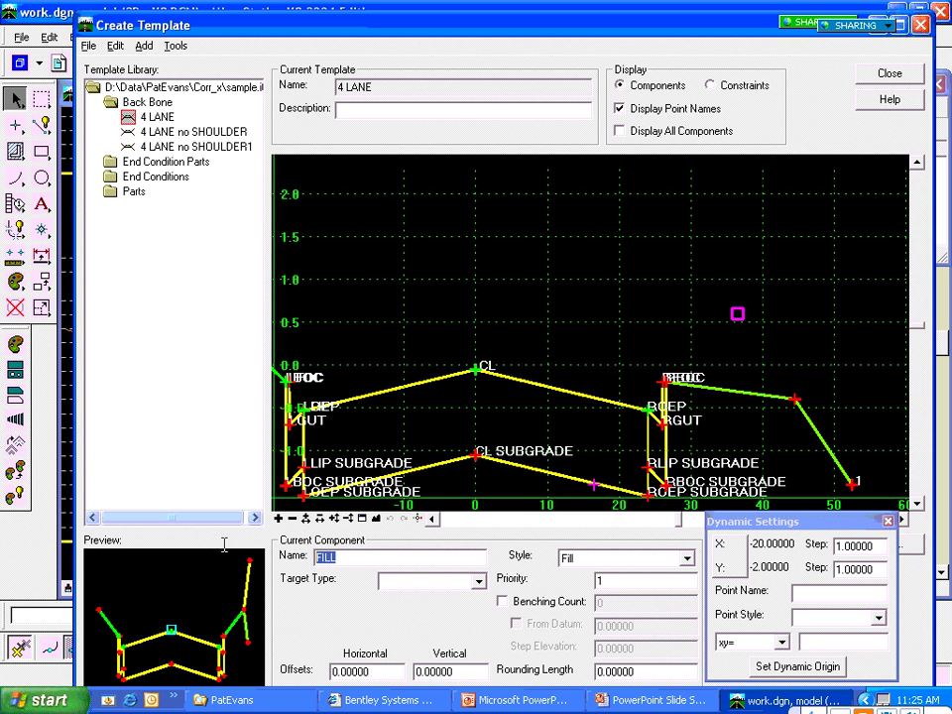
type("CUT")
key("Tab")
type("cut")
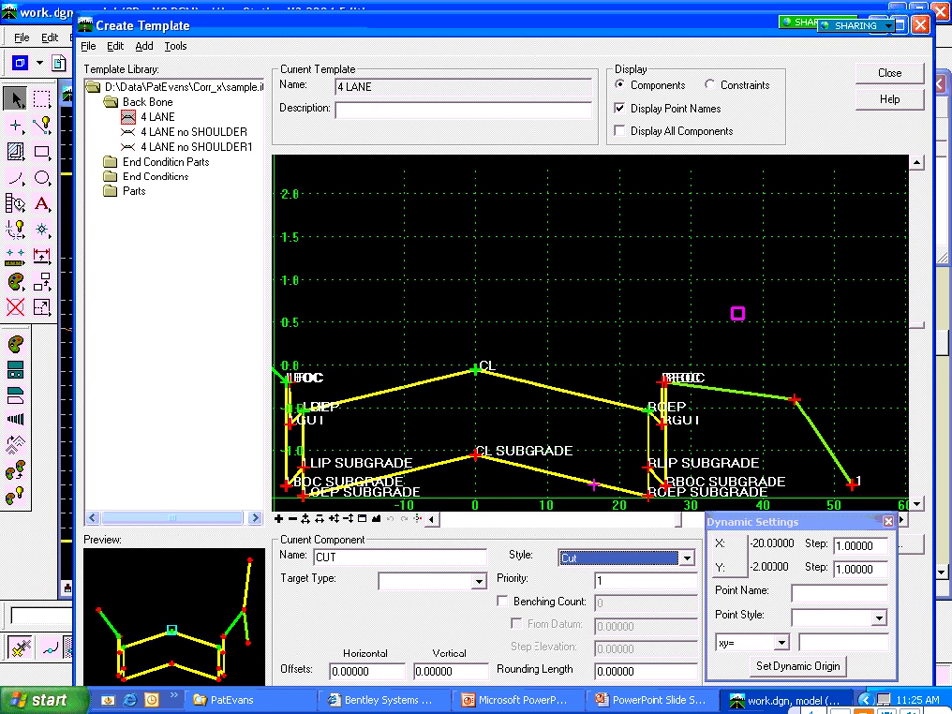
key("Tab")
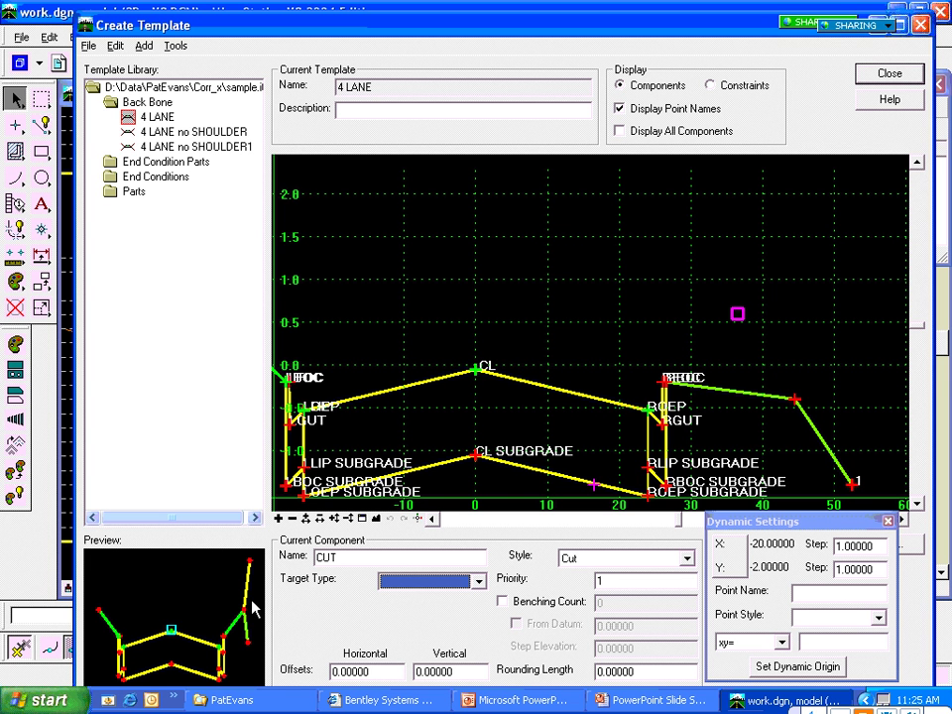
left_click(478, 580)
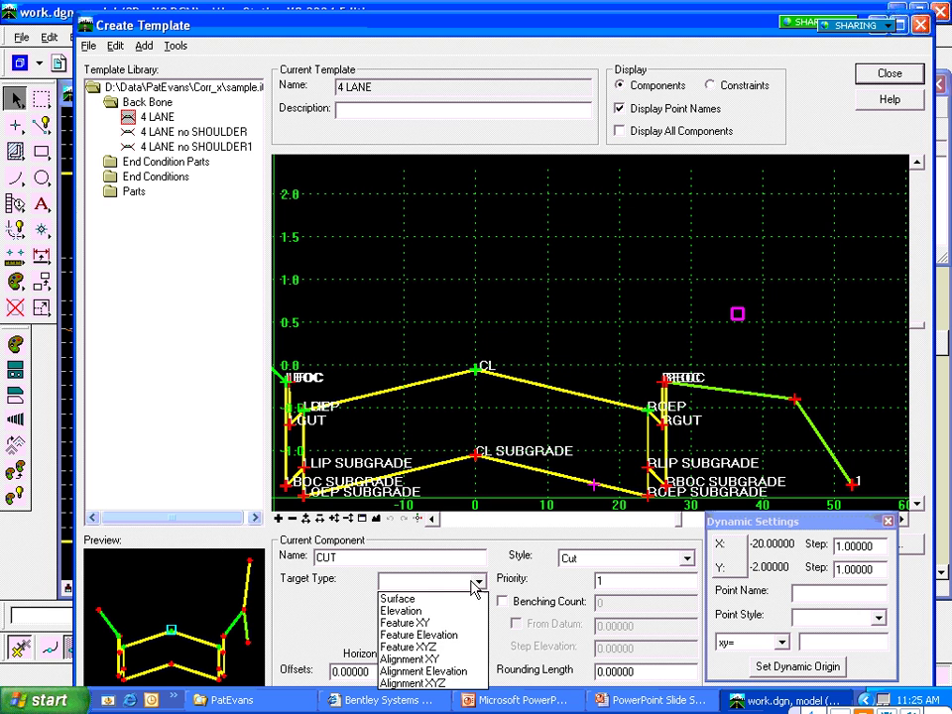
left_click(409, 599)
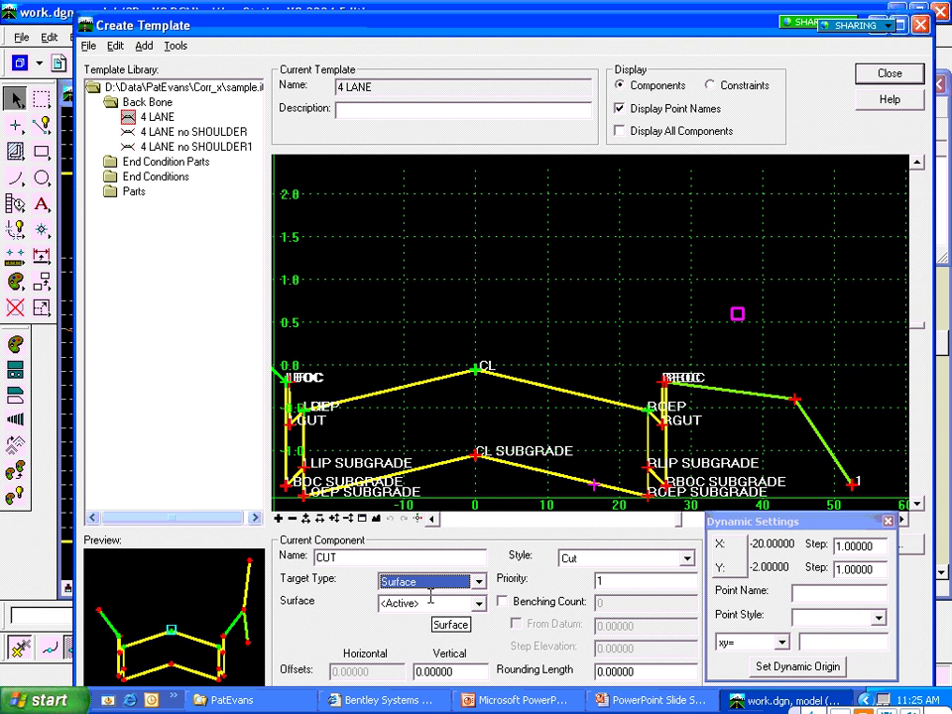
Step: Draw CUT from the top of the right curb to X 8, Y 0, then up a second segment at 12.5% over 8, and finish
left_click(664, 379)
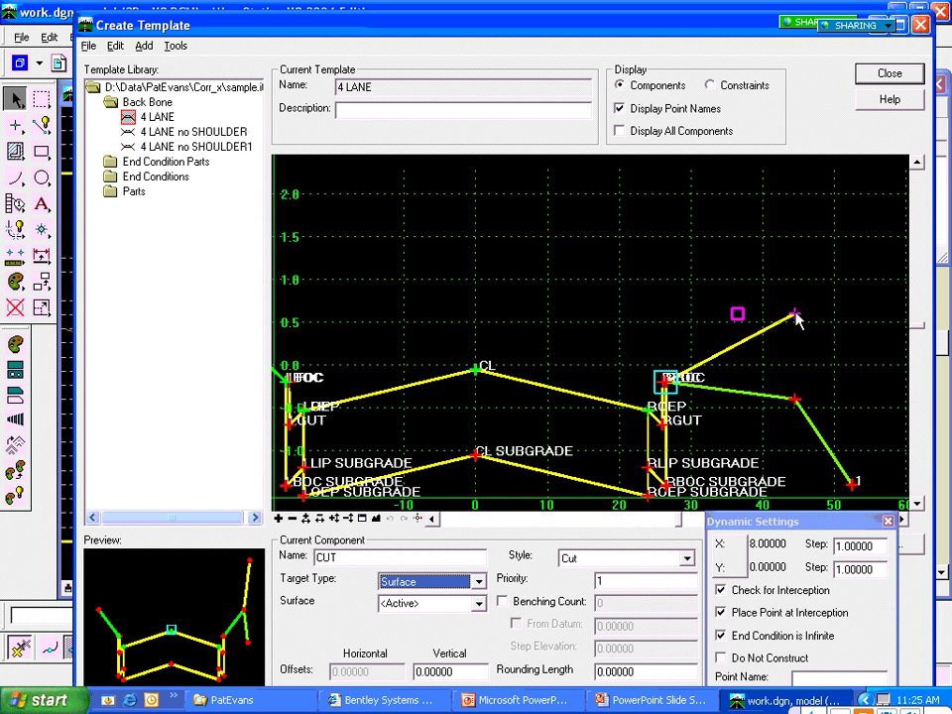
left_click(795, 314)
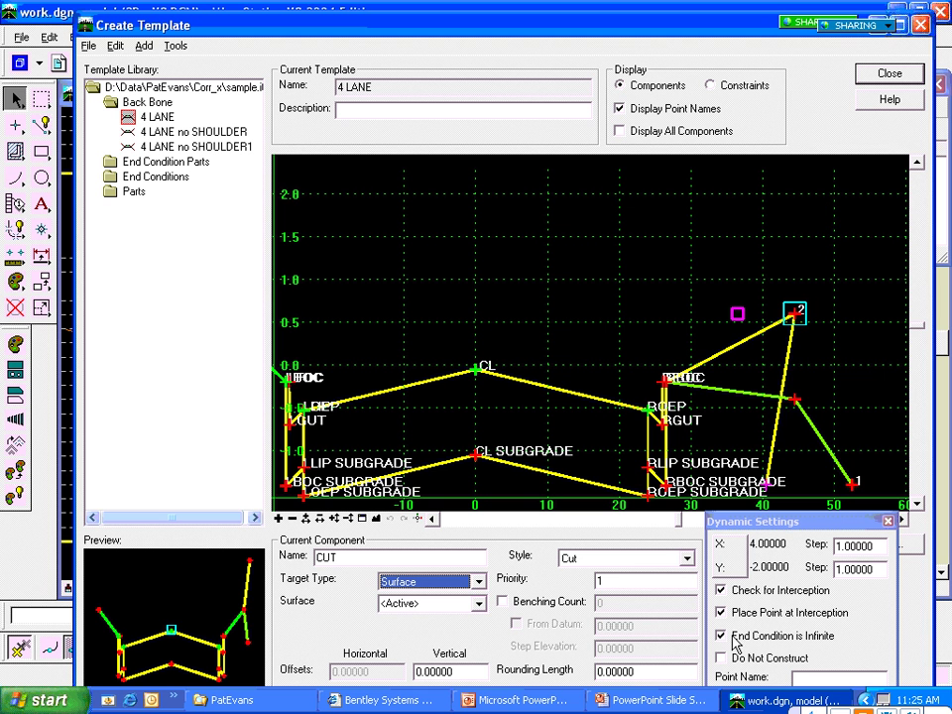
right_click(862, 192)
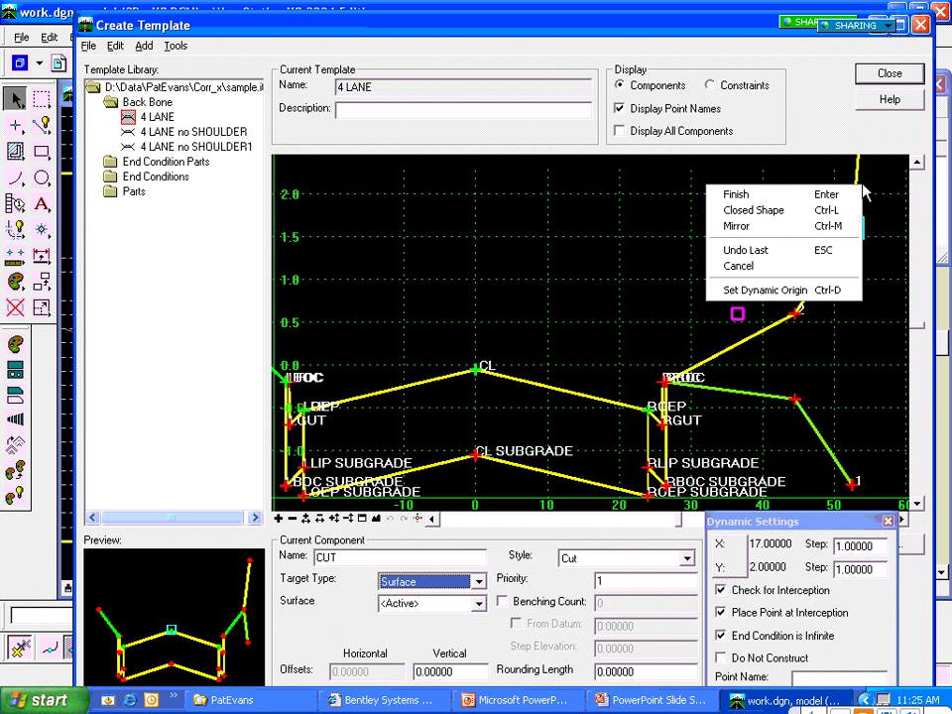
left_click(775, 195)
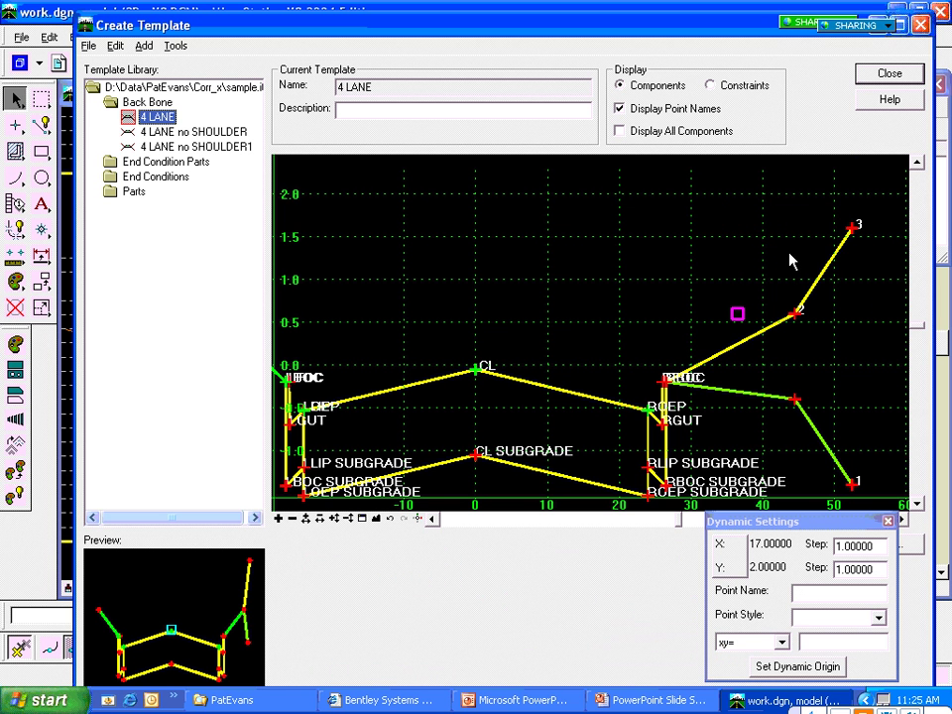
right_click(795, 401)
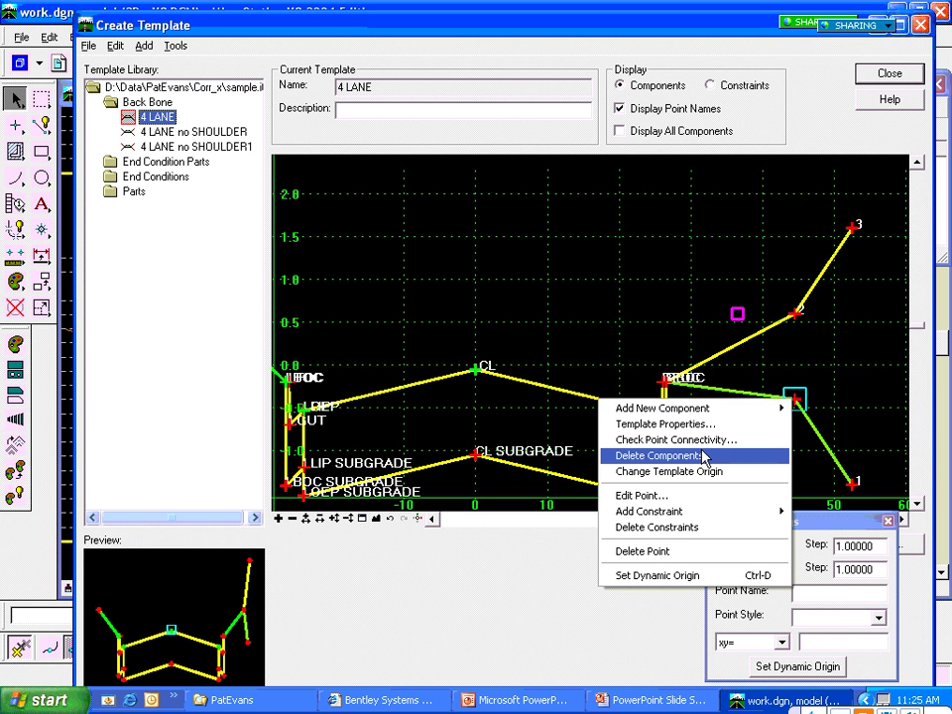
left_click(636, 312)
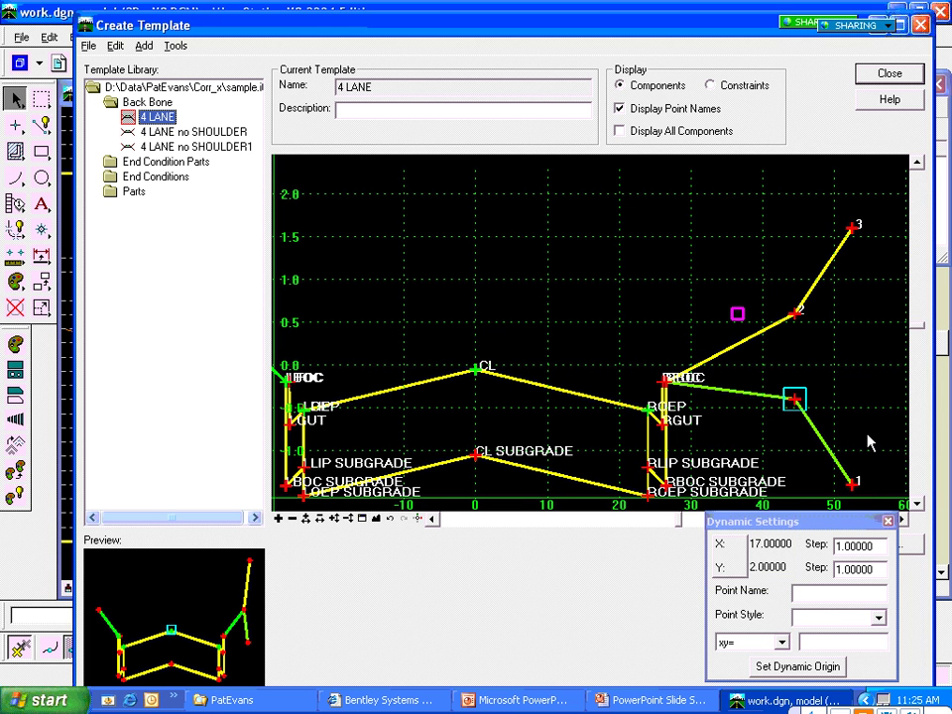
double_click(794, 315)
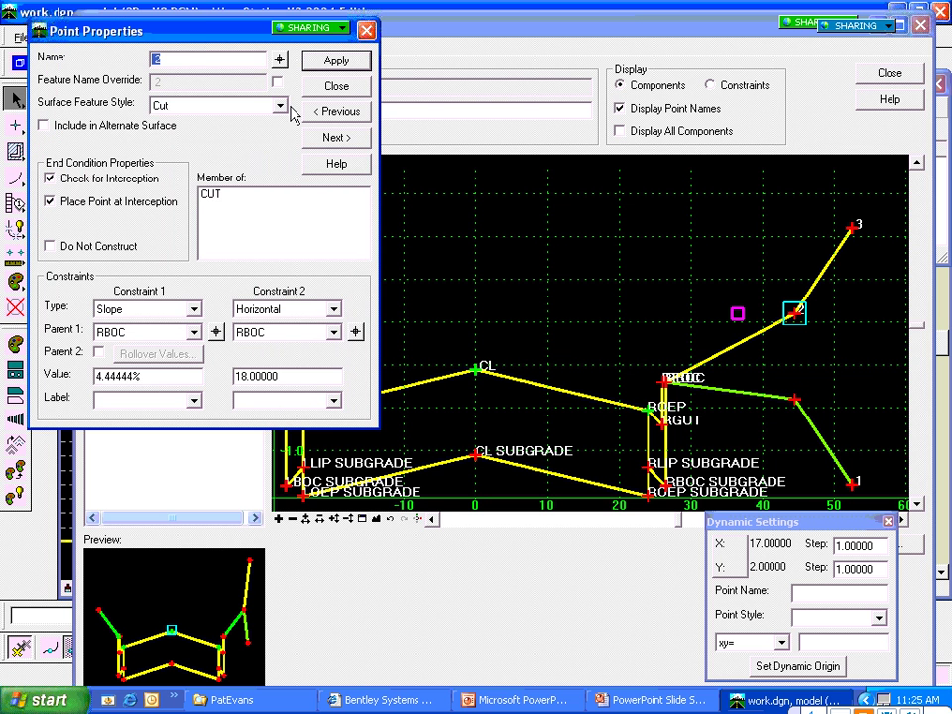
left_click_drag(205, 35, 217, 58)
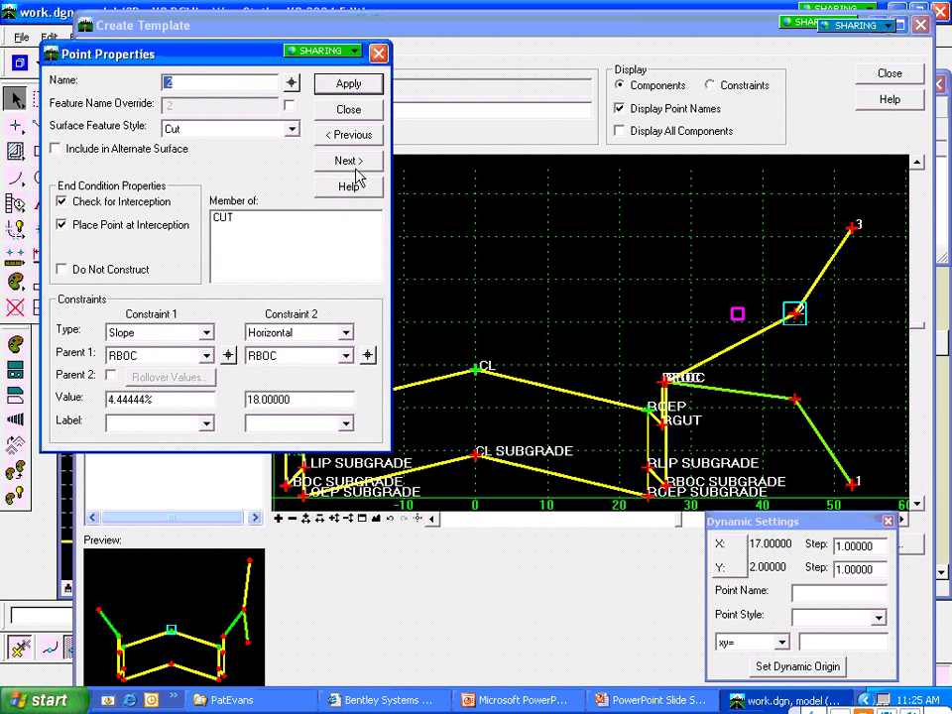
type("LOS")
left_click(347, 85)
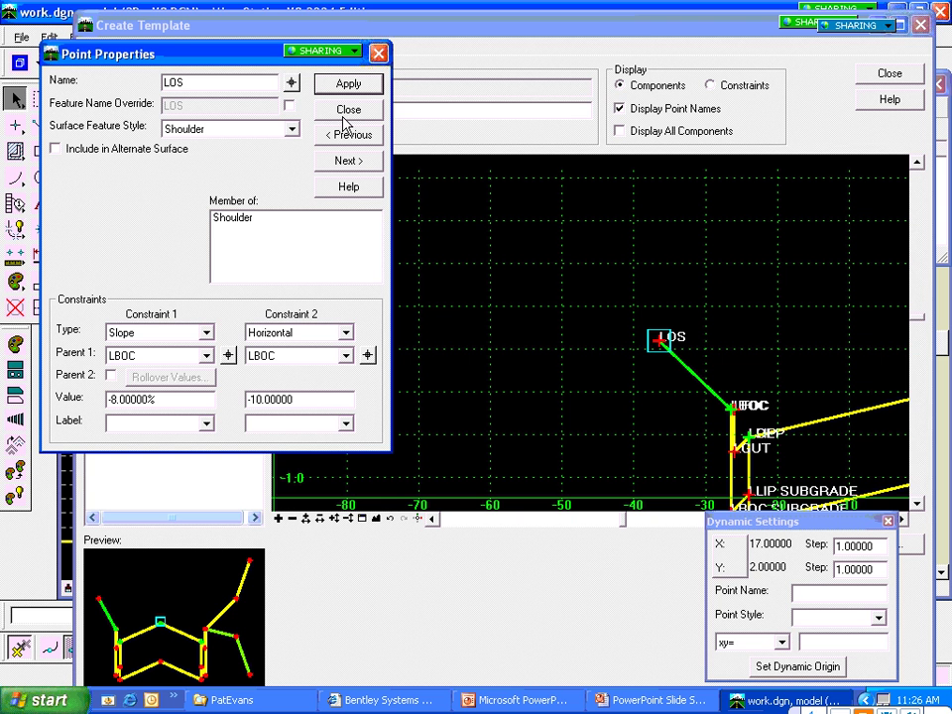
left_click(377, 517)
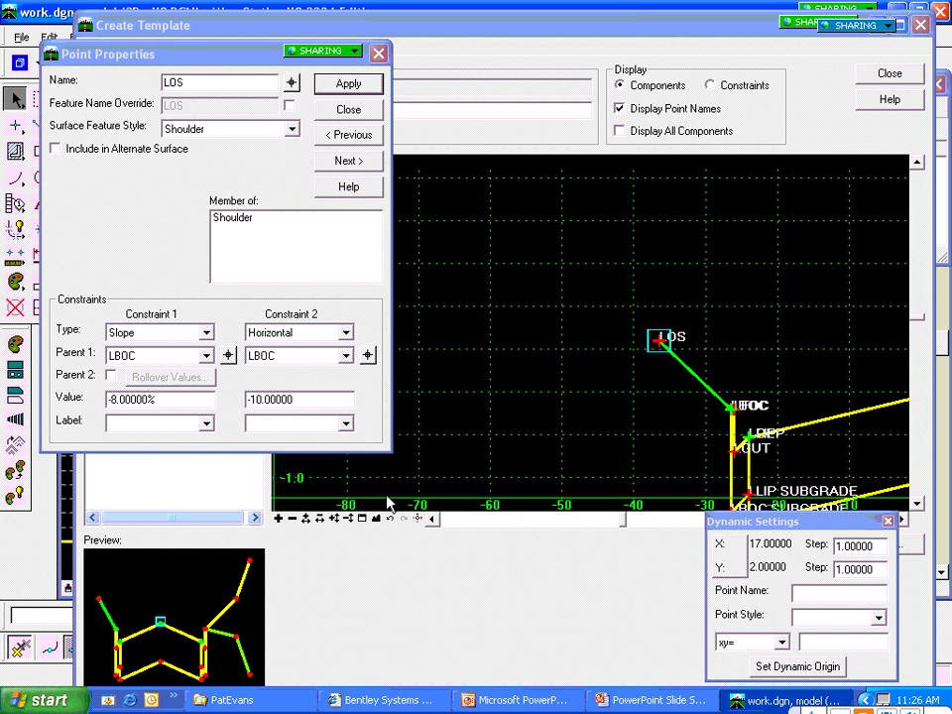
left_click(345, 111)
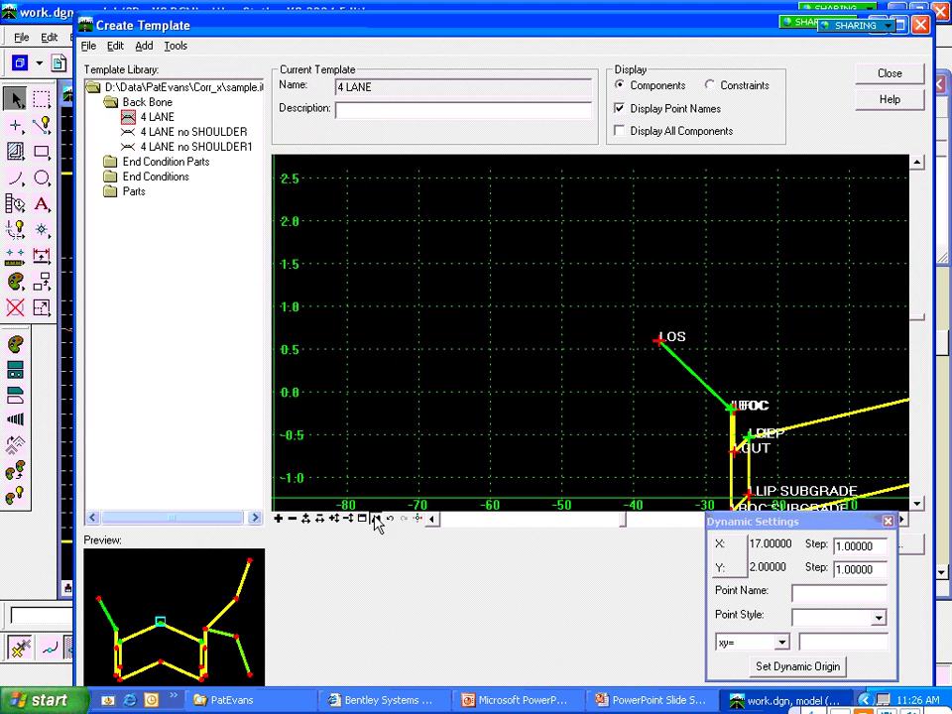
left_click(375, 518)
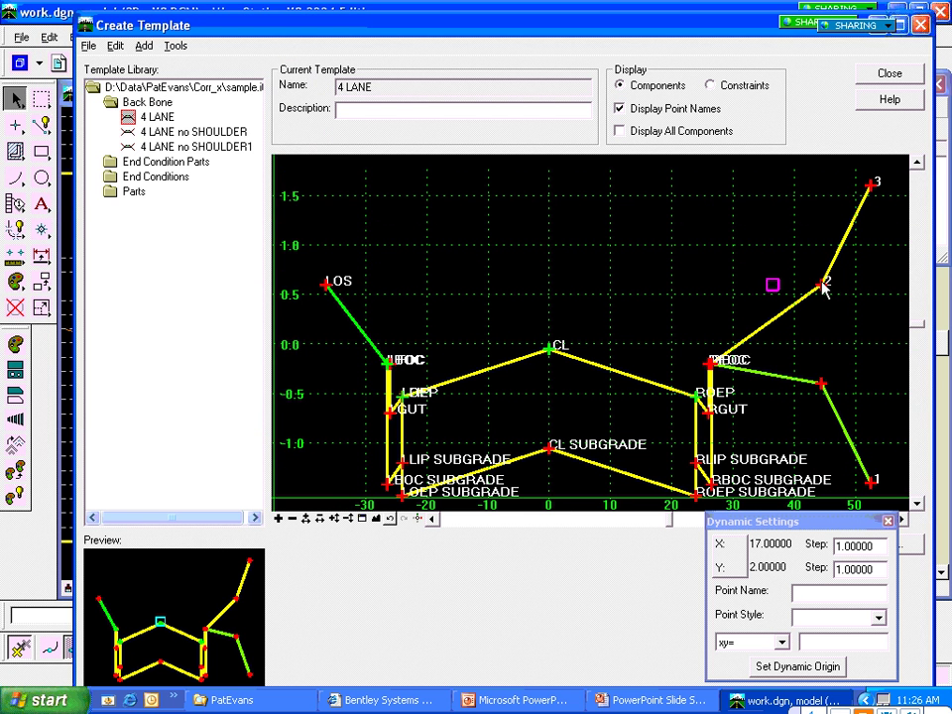
double_click(823, 288)
type("LOS")
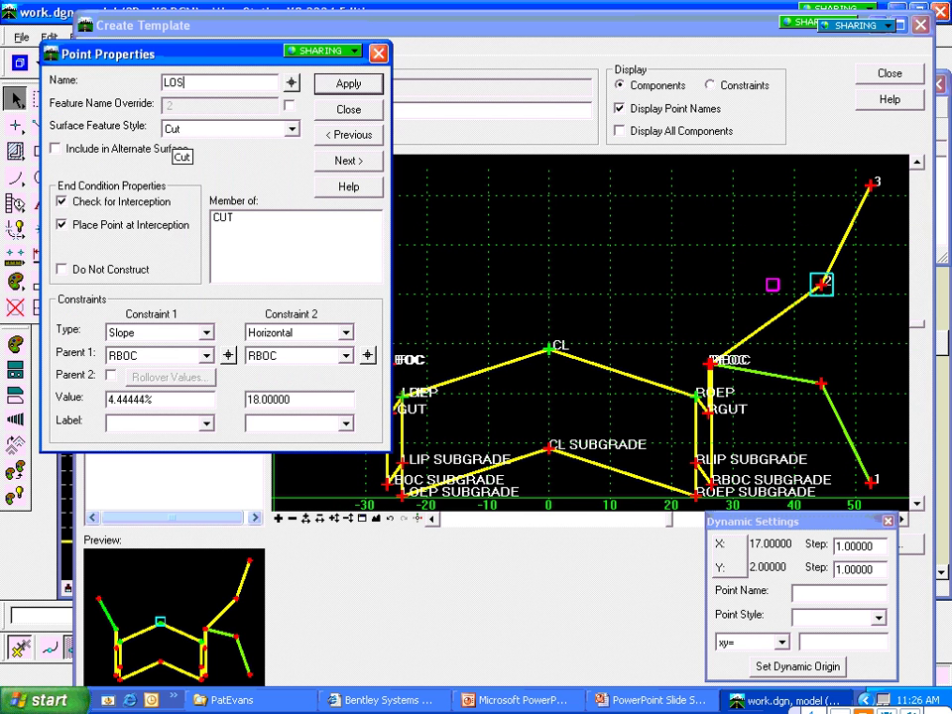
left_click(292, 132)
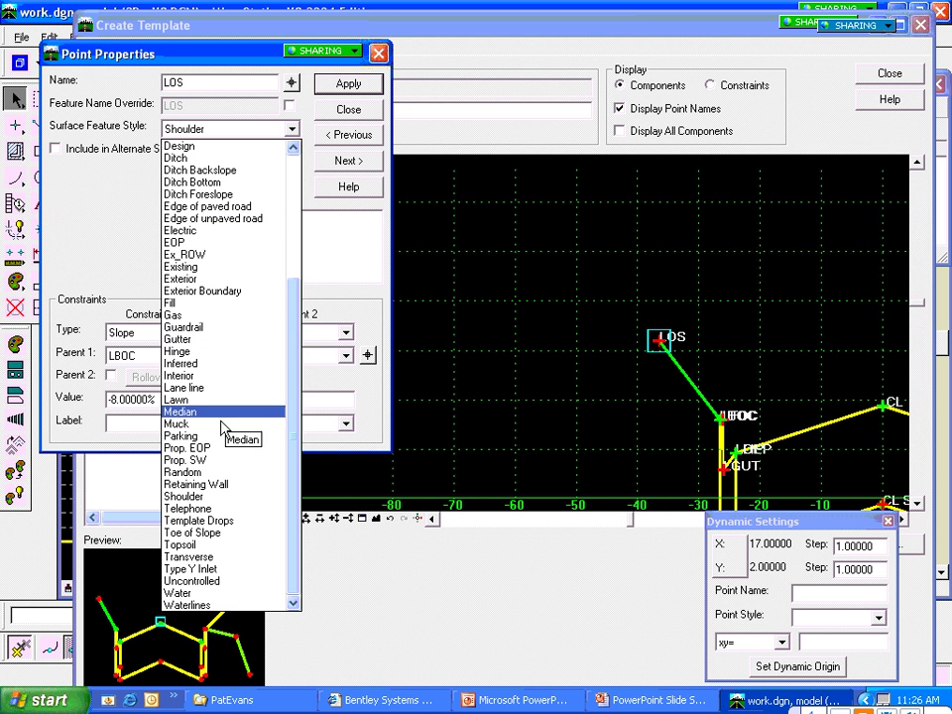
left_click(228, 62)
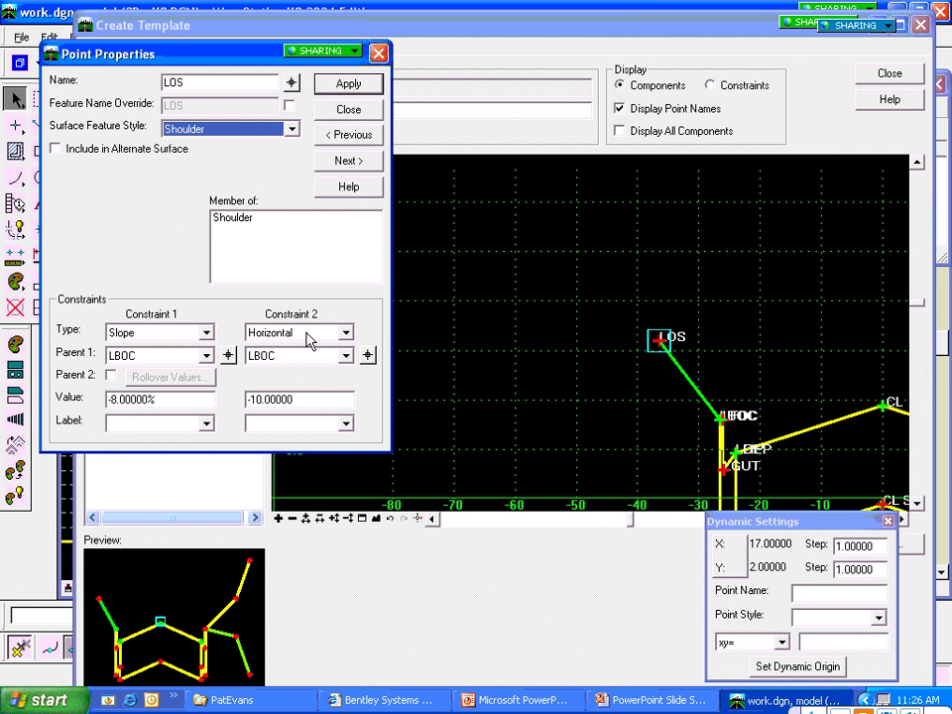
left_click(379, 515)
left_click(347, 230)
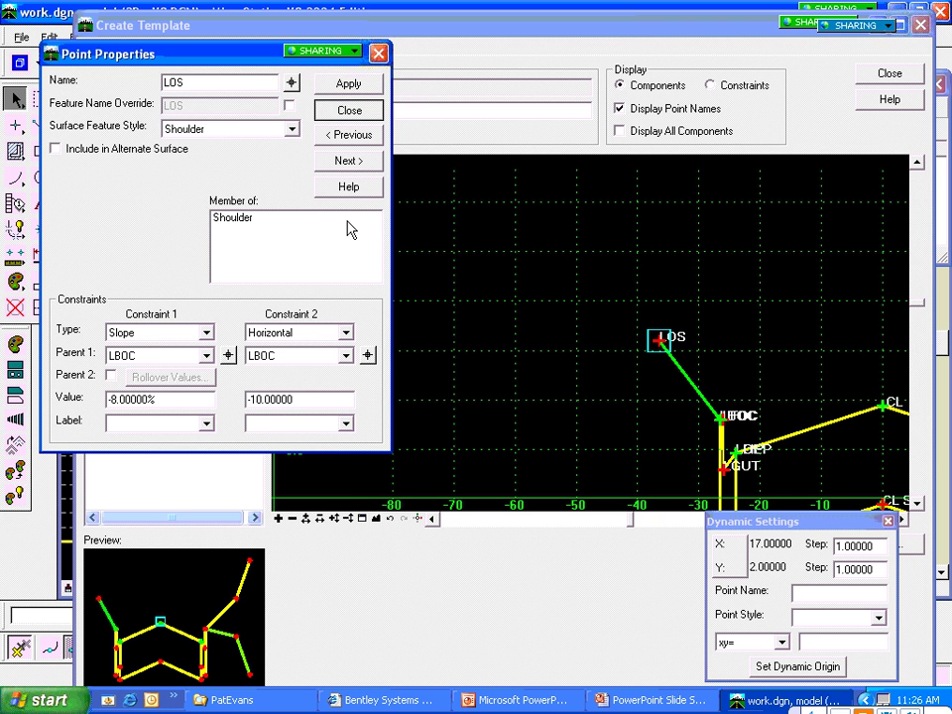
key("Return")
left_click(376, 517)
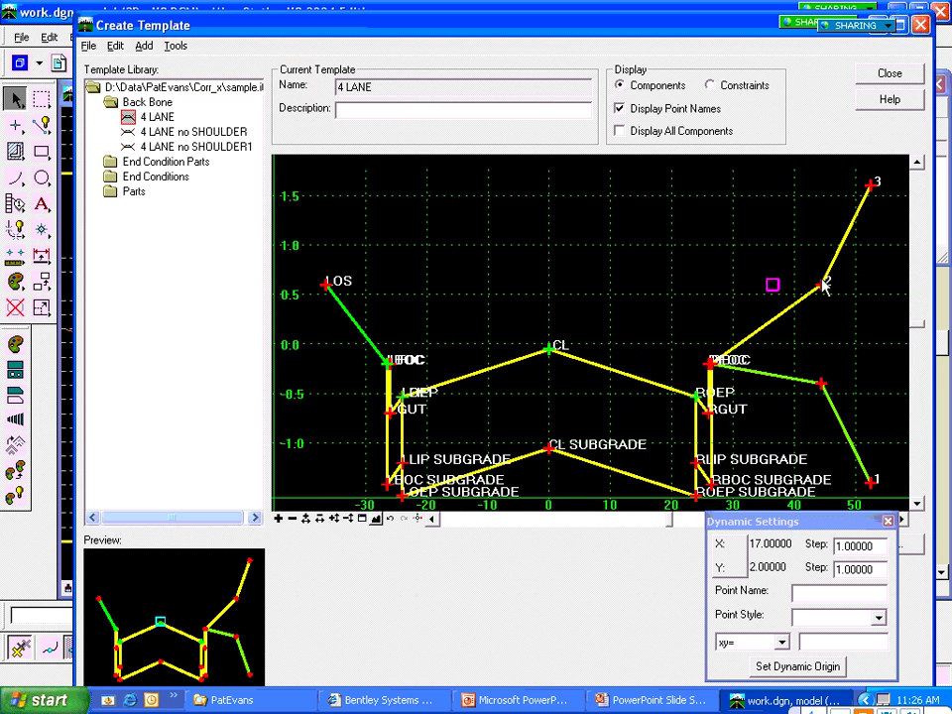
Step: Rename the middle point of the CUT end condition as ROS and set its surface feature style to Shoulder
double_click(822, 286)
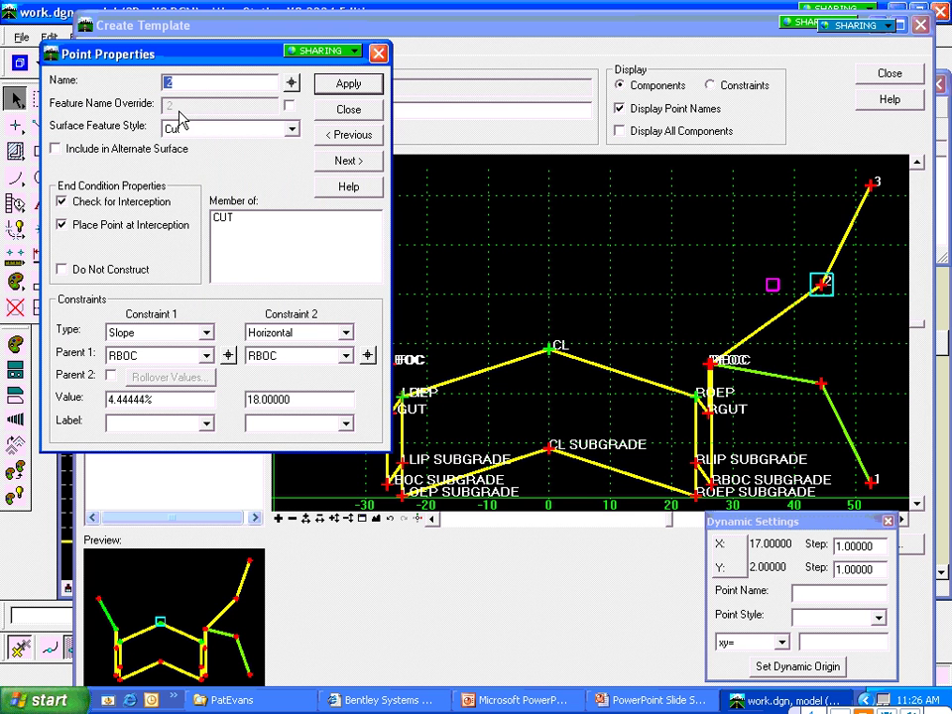
type("ROS")
left_click(292, 132)
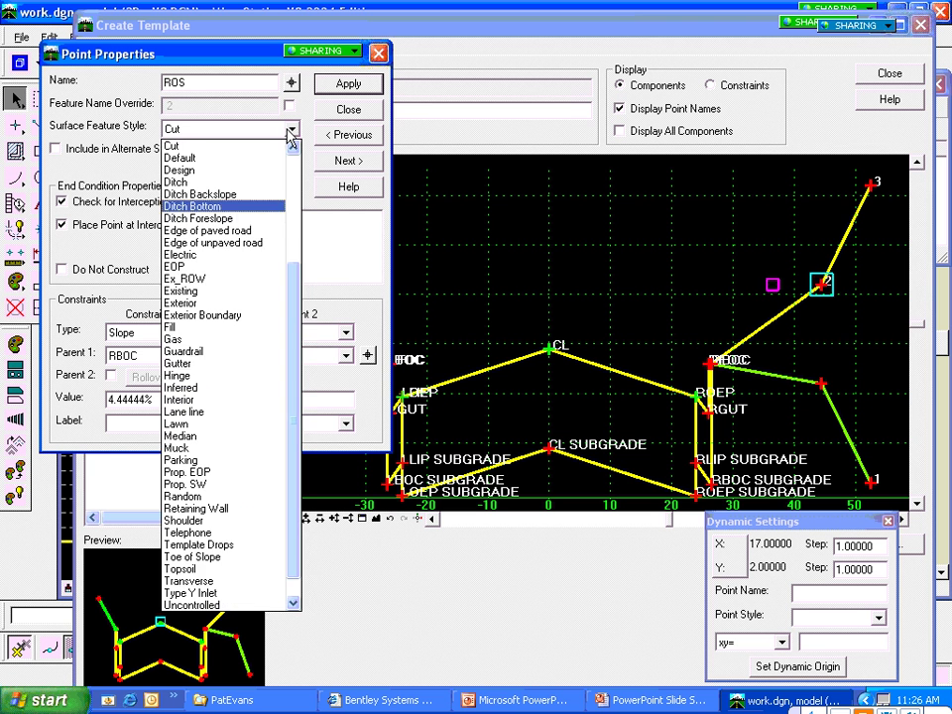
left_click(203, 519)
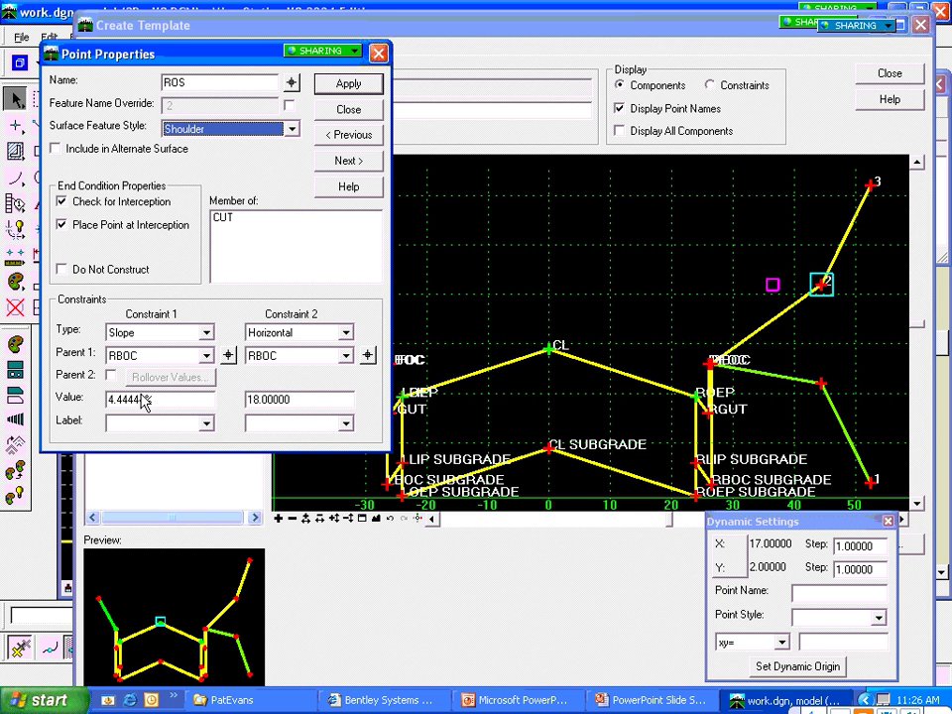
Step: Constrain ROS to an 8% slope and a horizontal offset of 8 from RBOC, with interception checking turned off
left_click_drag(142, 397, 99, 396)
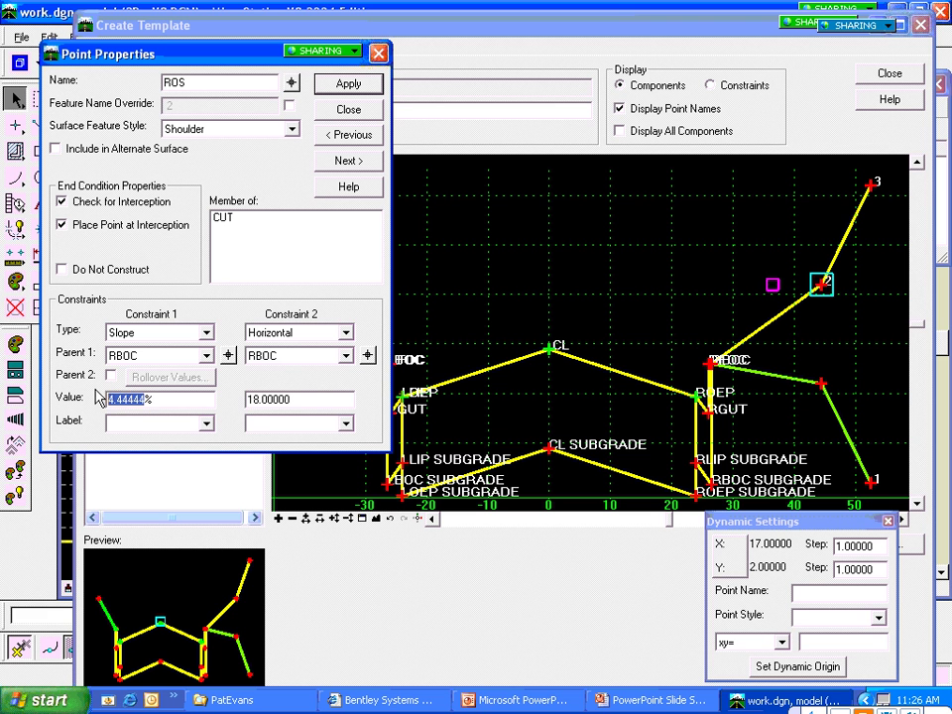
type("8")
key("Tab")
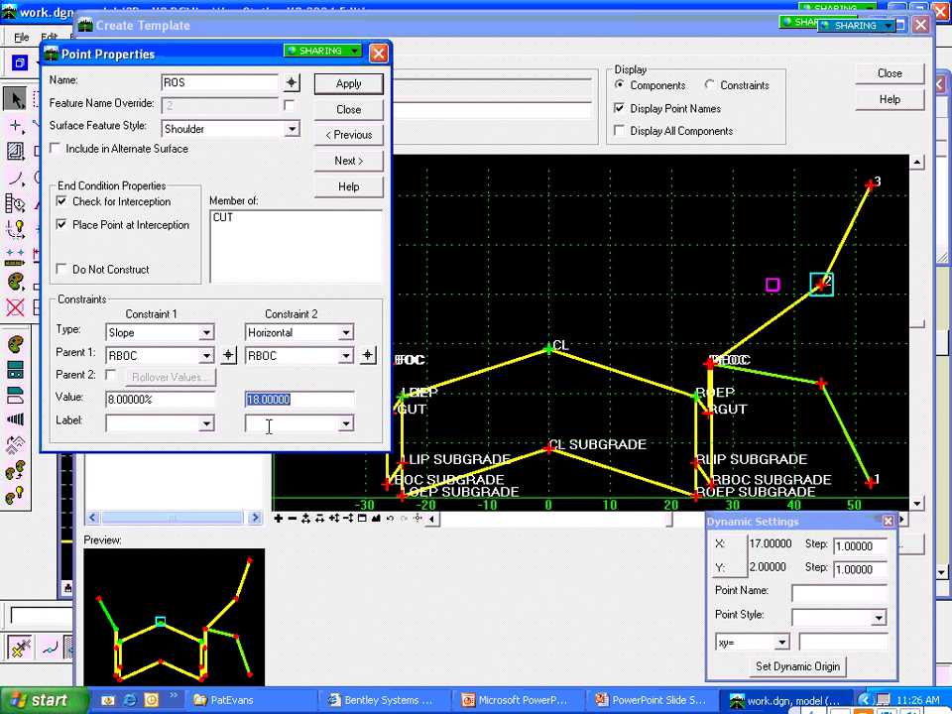
type("8")
key("Tab")
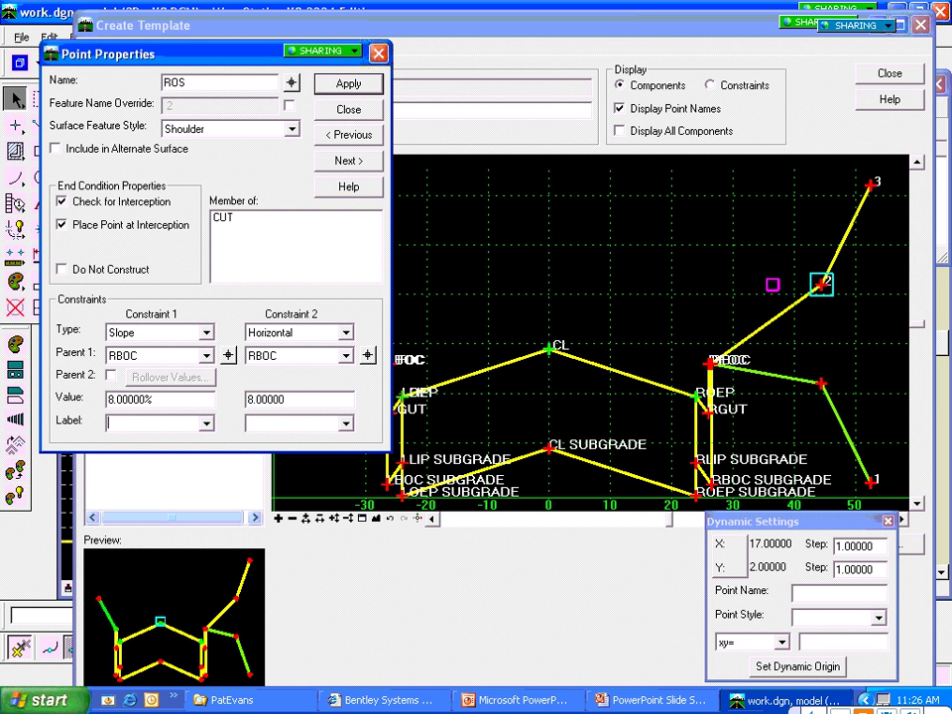
left_click(63, 201)
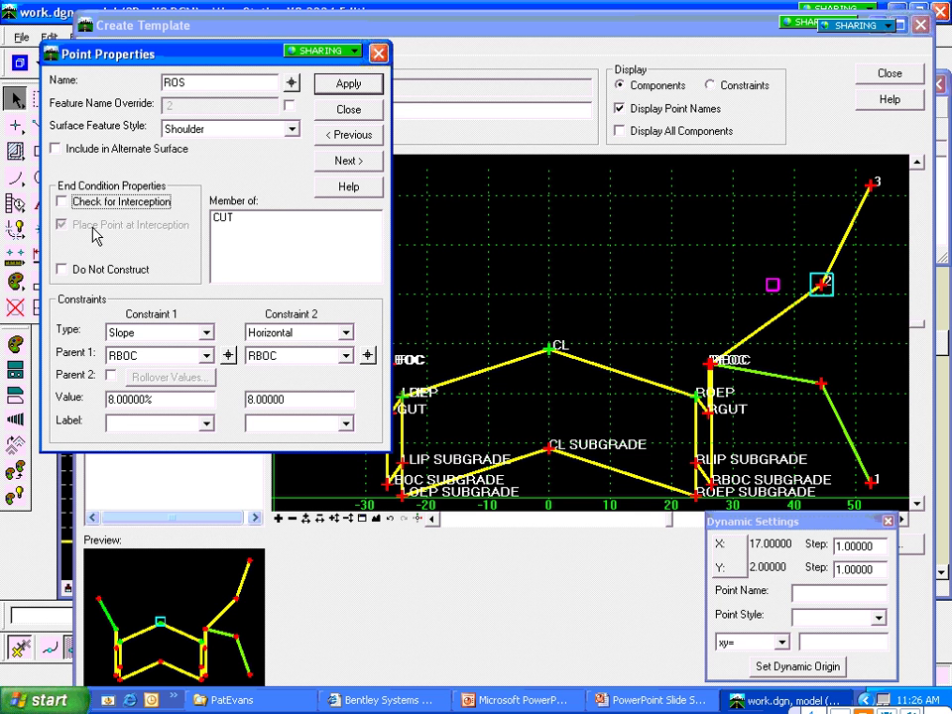
left_click(343, 87)
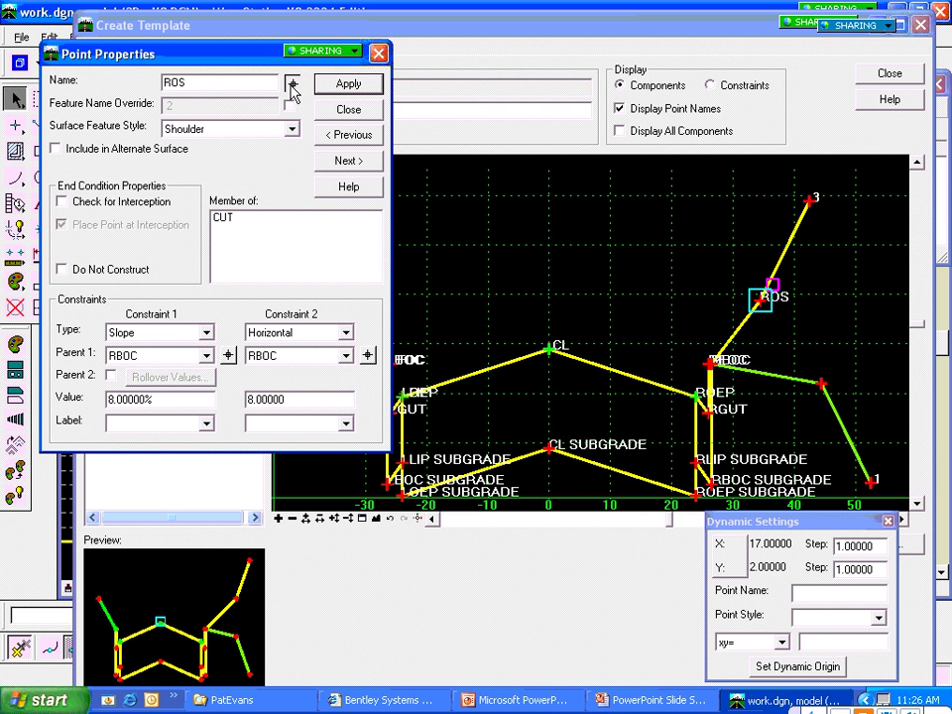
left_click(291, 82)
left_click(394, 132)
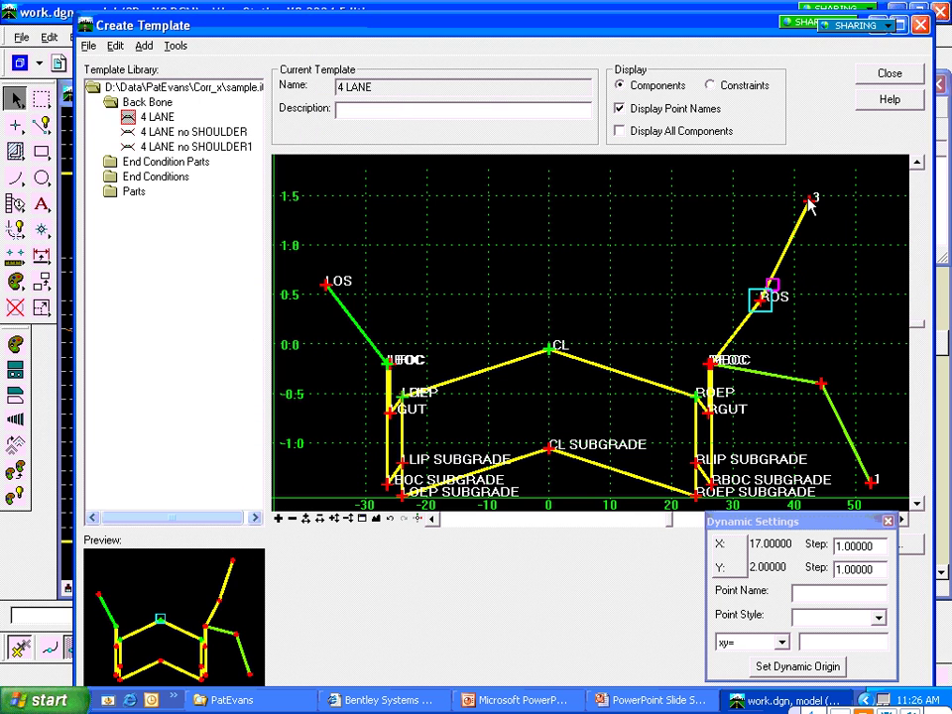
Step: Rename the outer point of the CUT end condition as CUT and set its slope from ROS to 50%
double_click(809, 203)
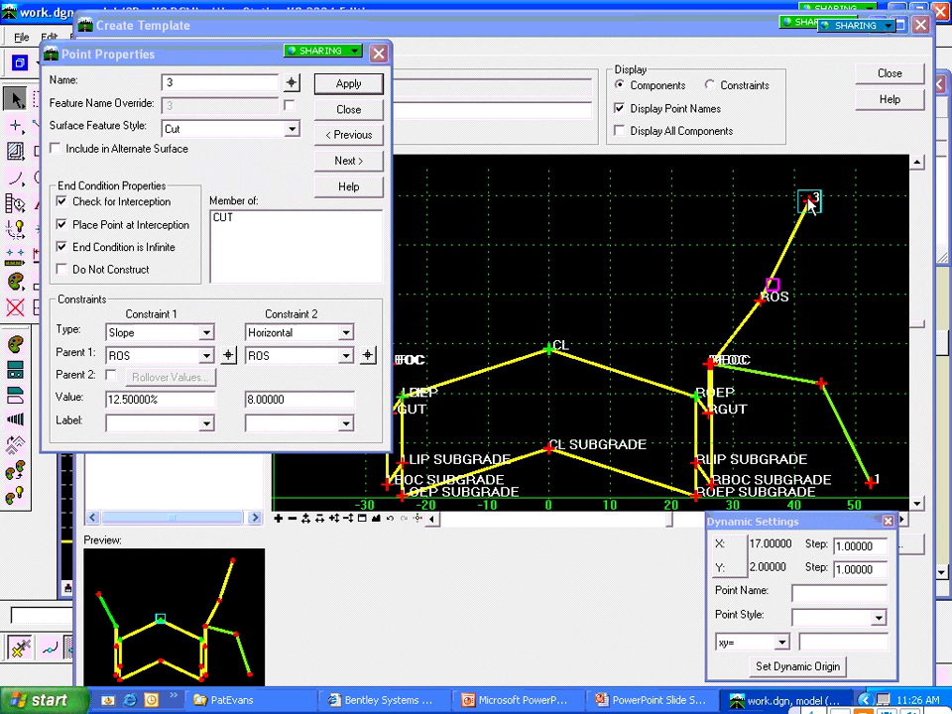
type("CUT")
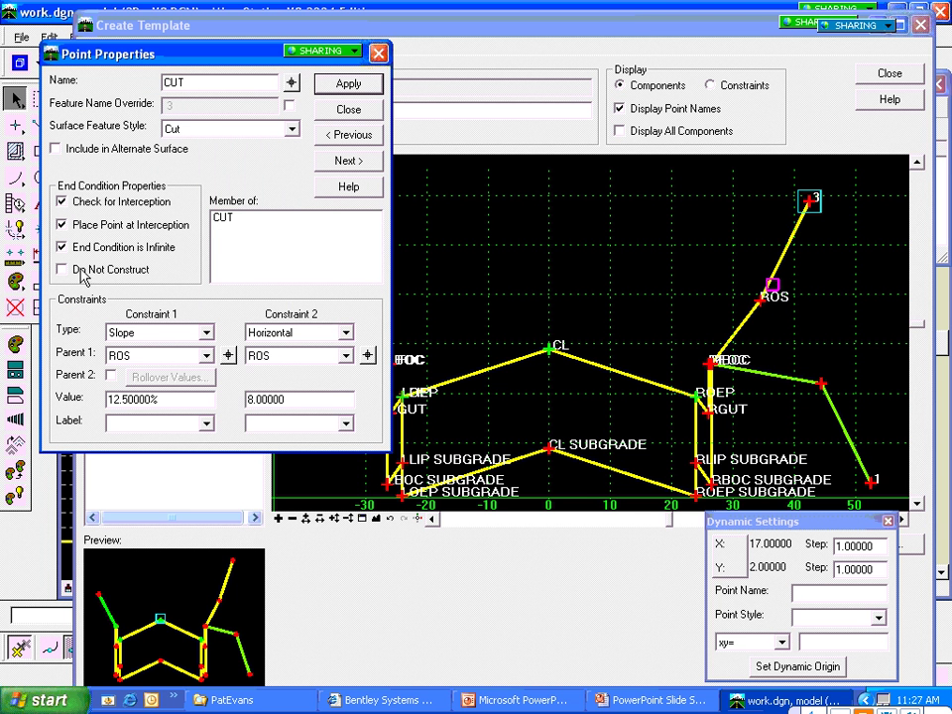
left_click_drag(145, 398, 108, 398)
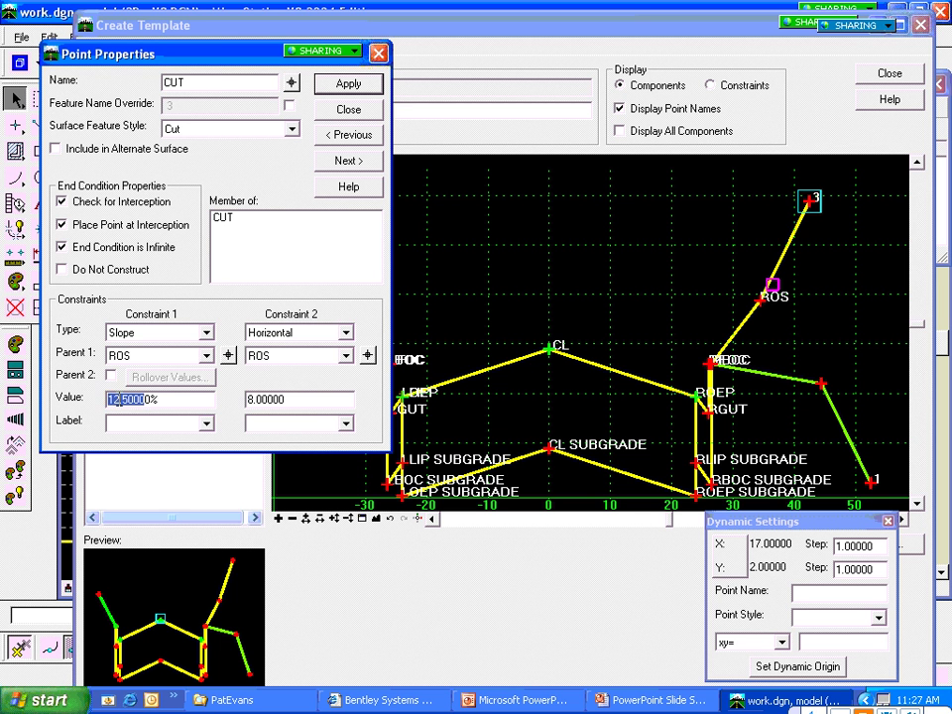
type("5")
key("Tab")
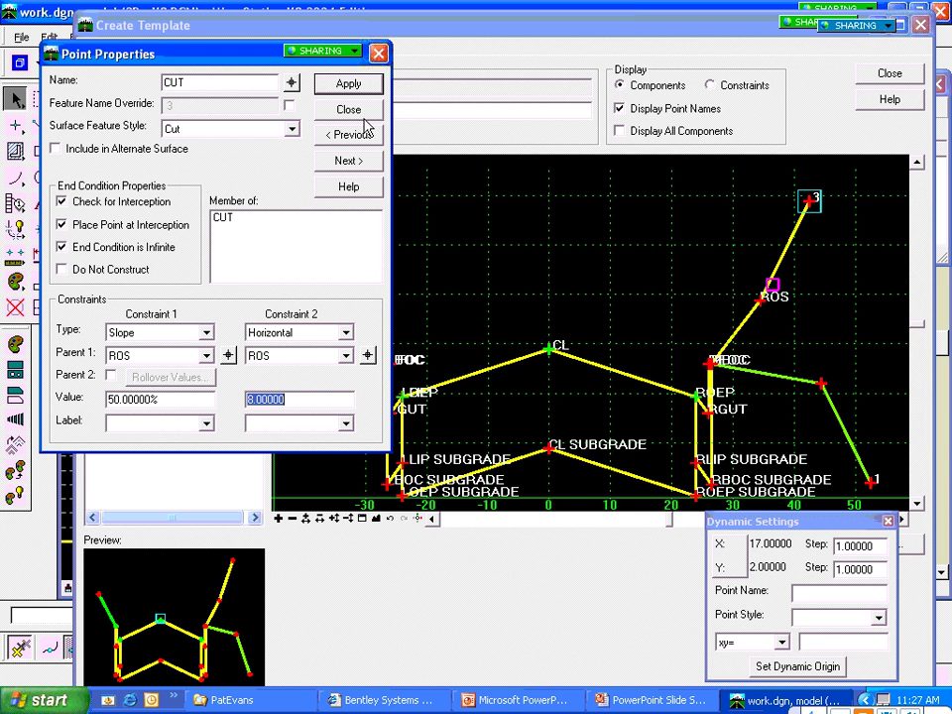
left_click(349, 85)
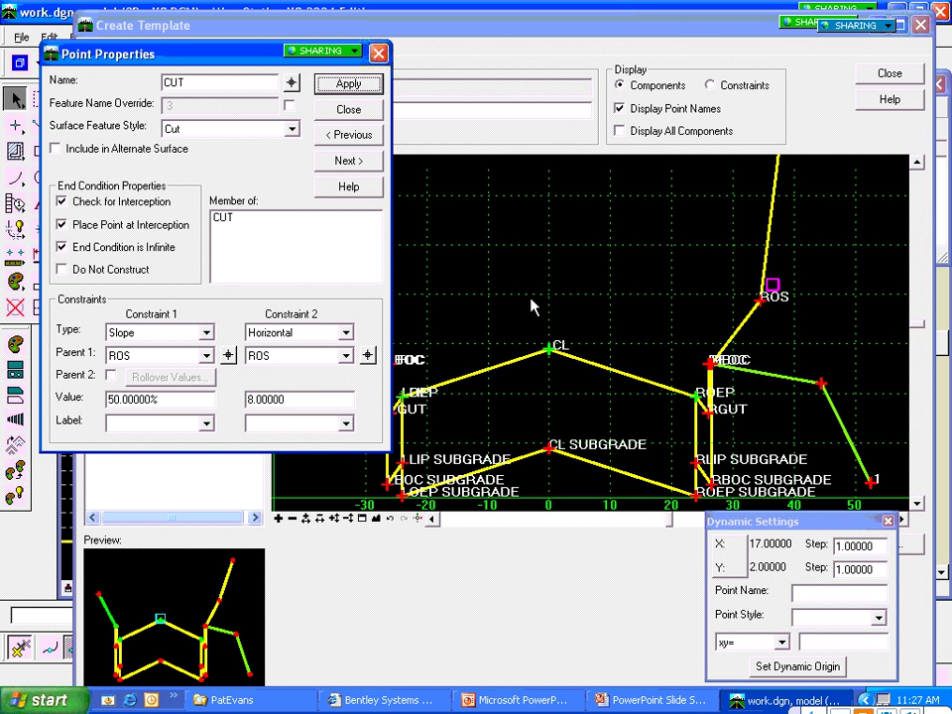
Step: Rename the middle point of the FILL end condition as ROS1 and set its surface feature style to Shoulder
left_click(293, 83)
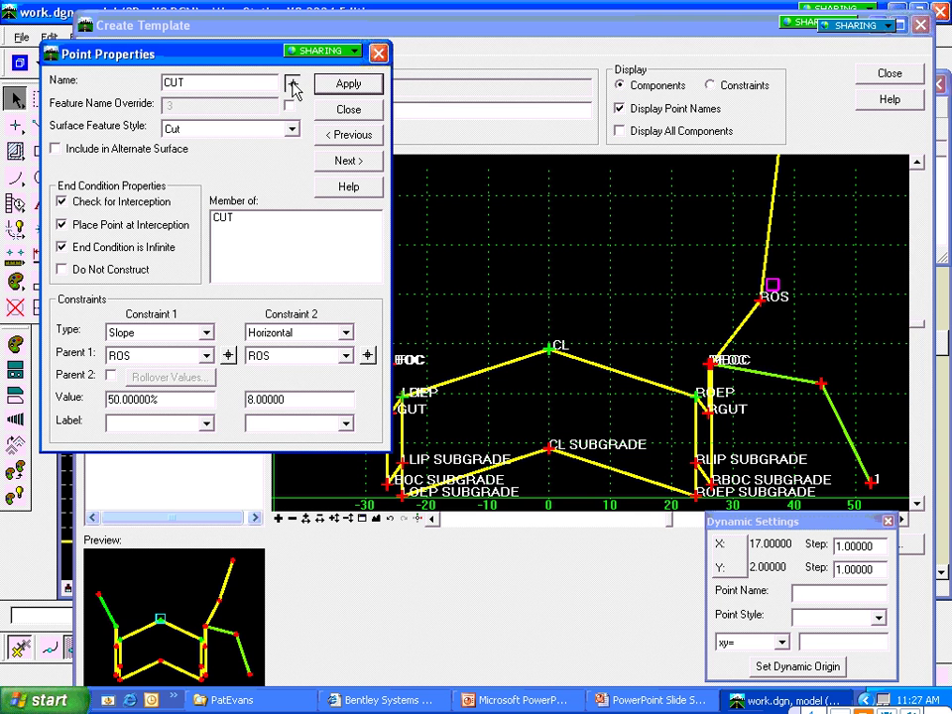
left_click(821, 384)
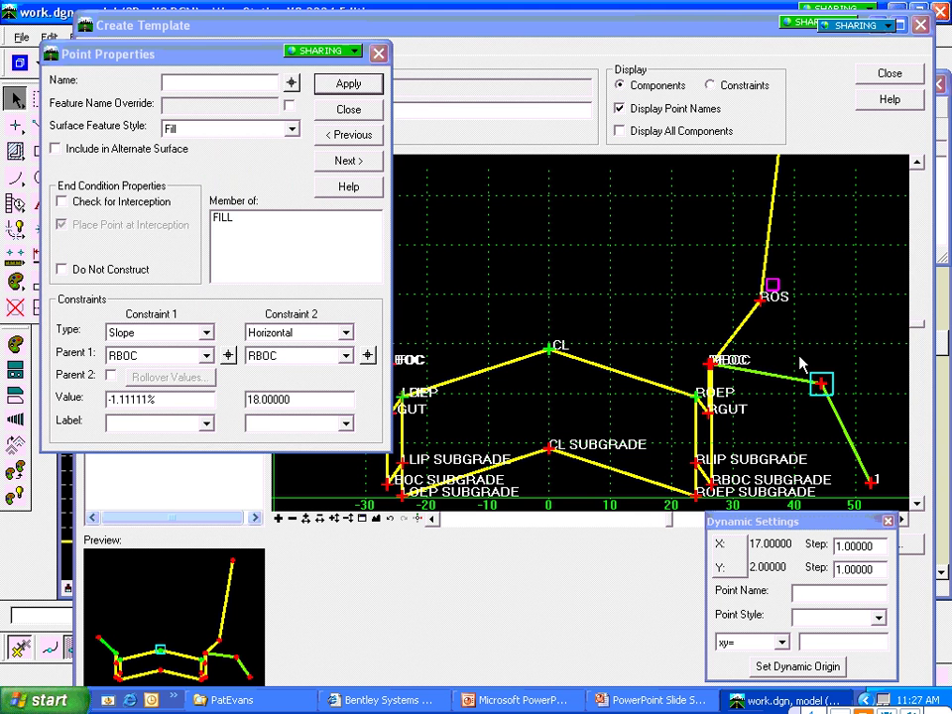
left_click(197, 81)
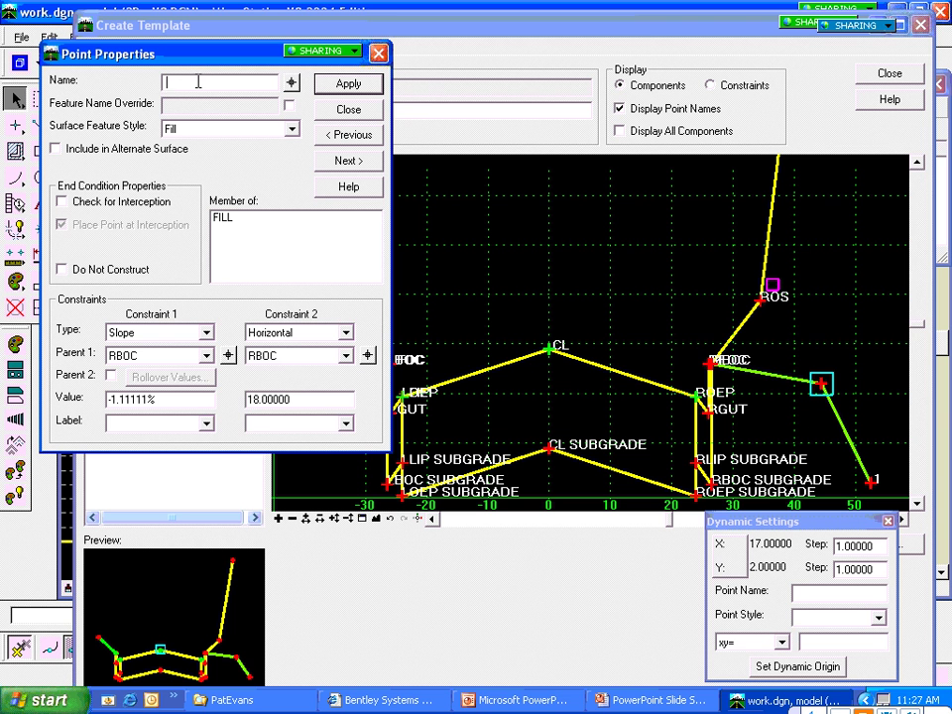
type("ROS1")
left_click(292, 132)
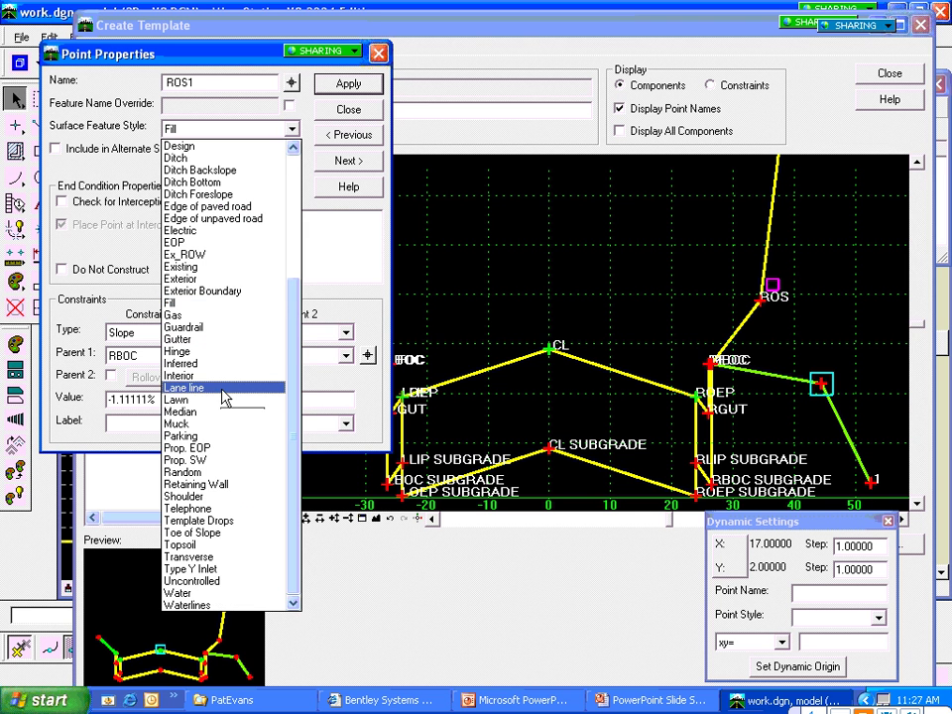
left_click(204, 505)
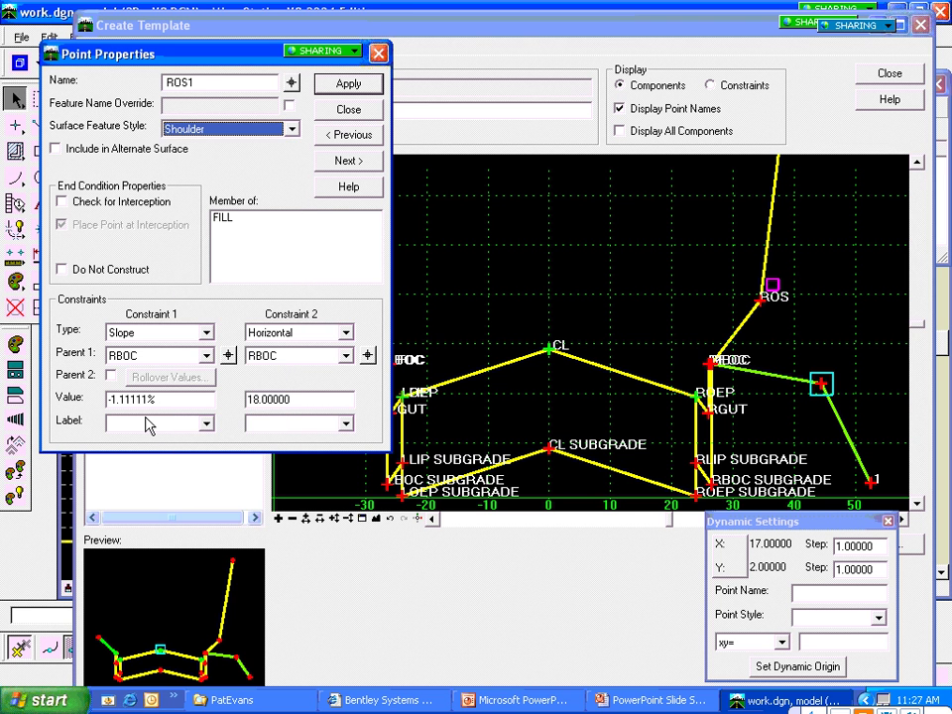
Step: Constrain ROS1 to a -8% slope and a horizontal offset of 8 from RBOC
left_click_drag(107, 398, 149, 401)
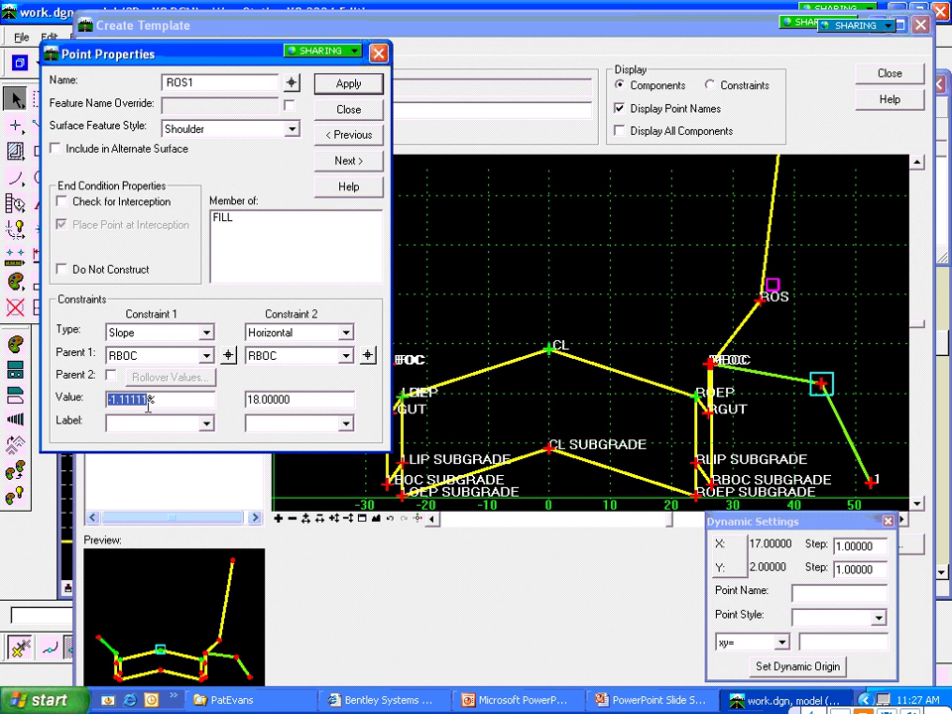
type("-8")
key("Tab")
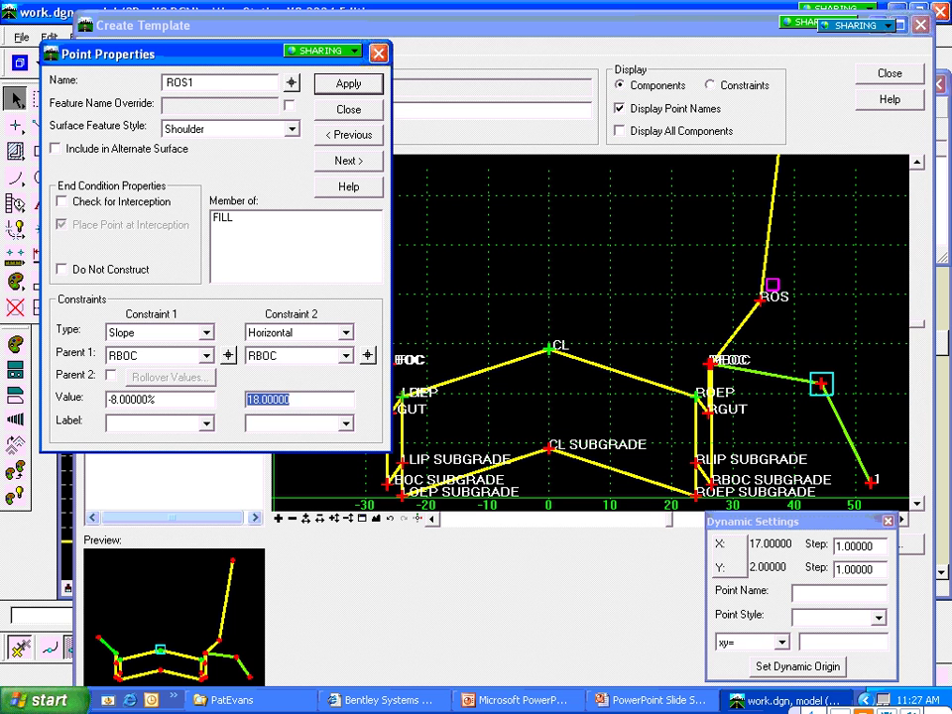
type("8")
key("Tab")
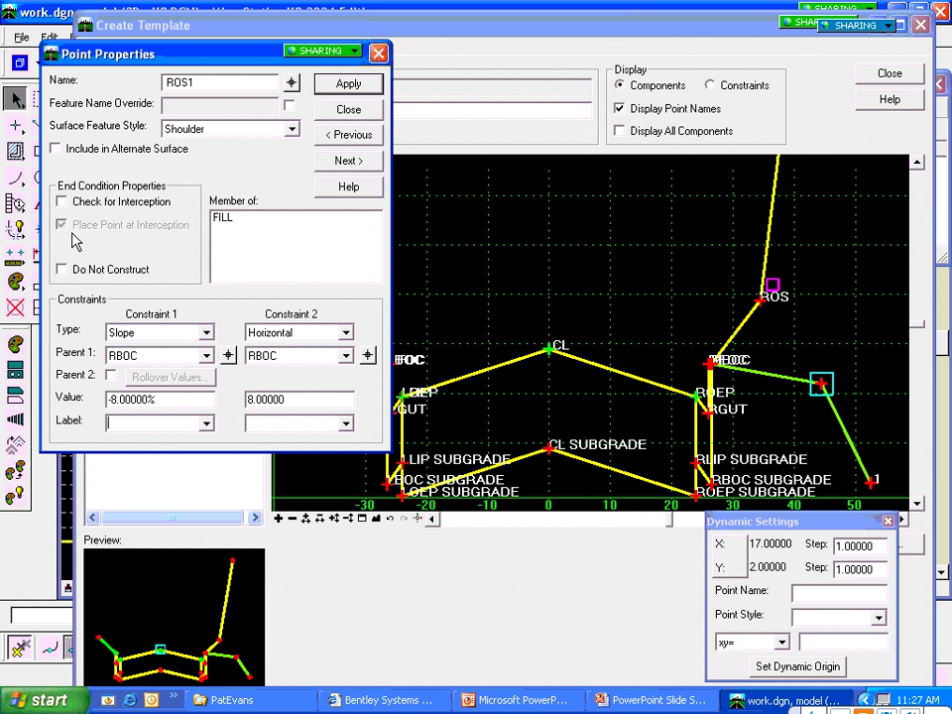
left_click(347, 84)
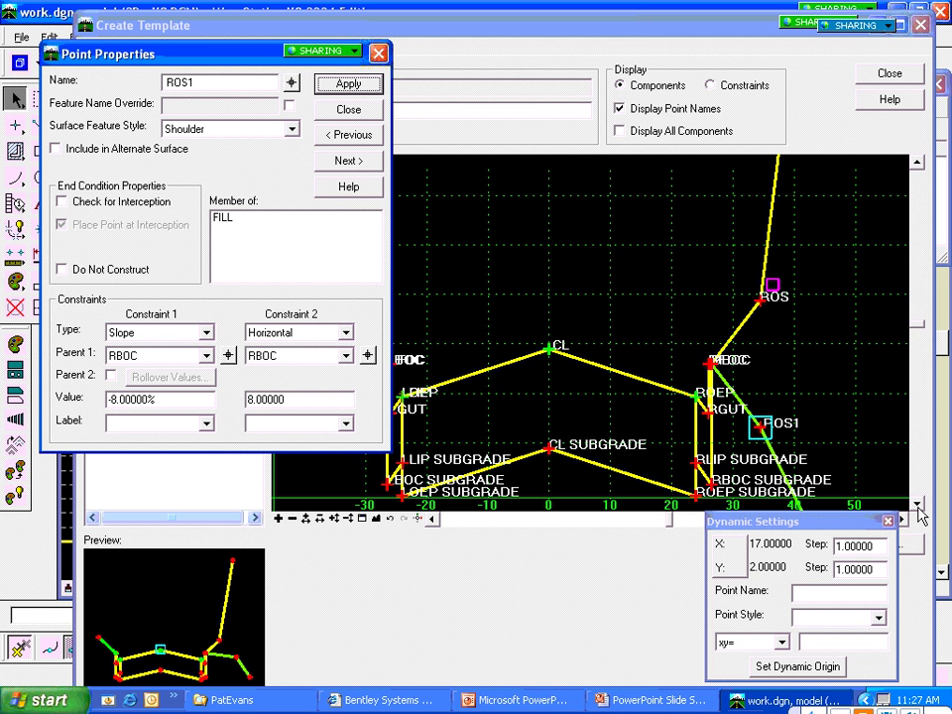
left_click(292, 84)
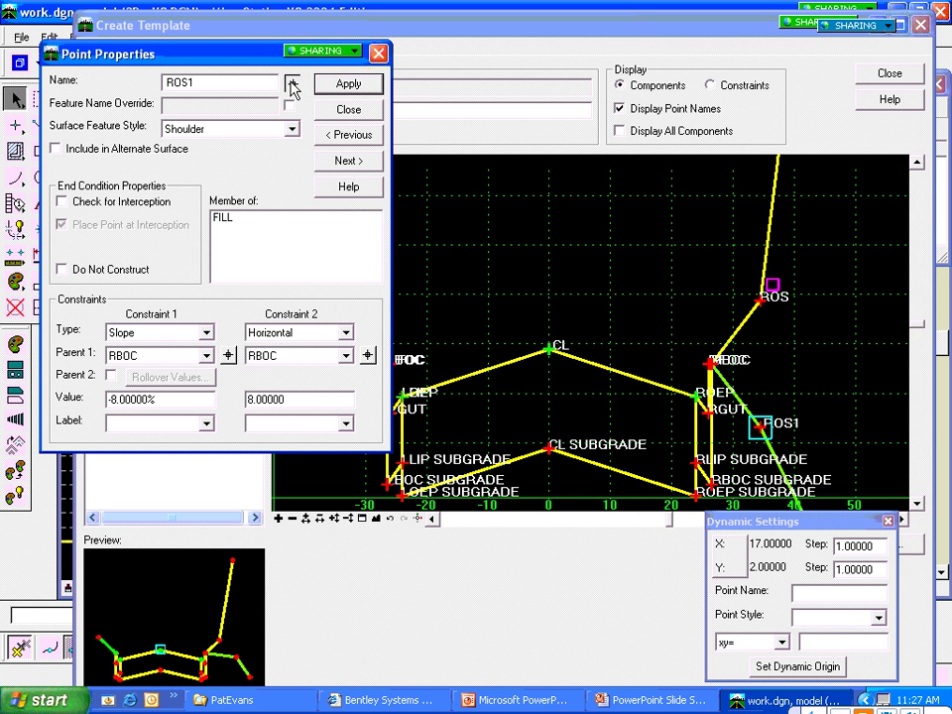
left_click(348, 109)
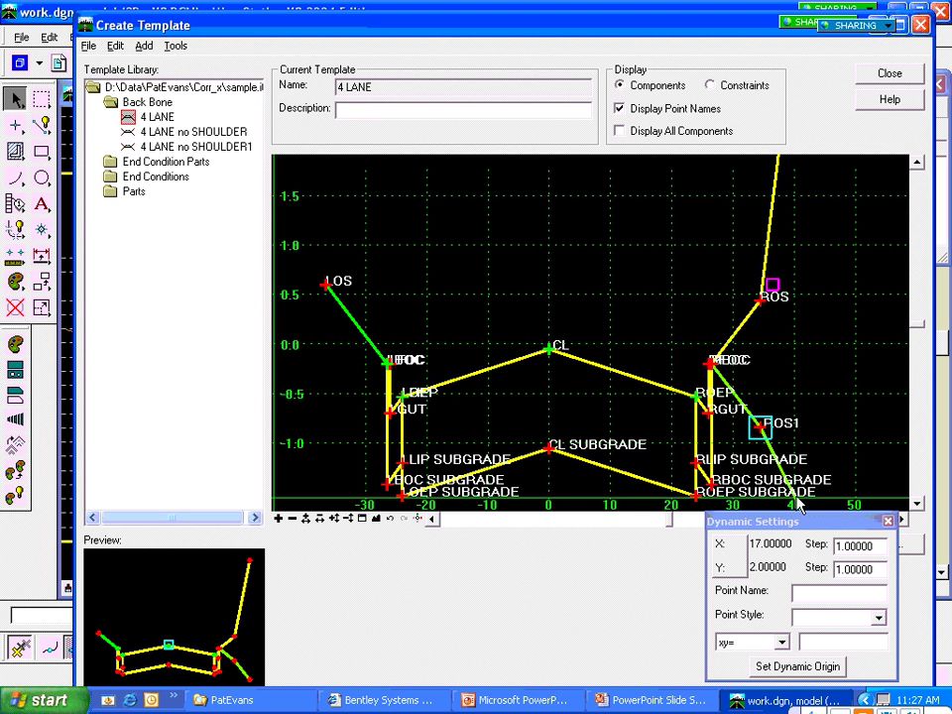
Step: Rename the outer point of the FILL end condition as FILL and set its slope from ROS1 to -50%
double_click(759, 428)
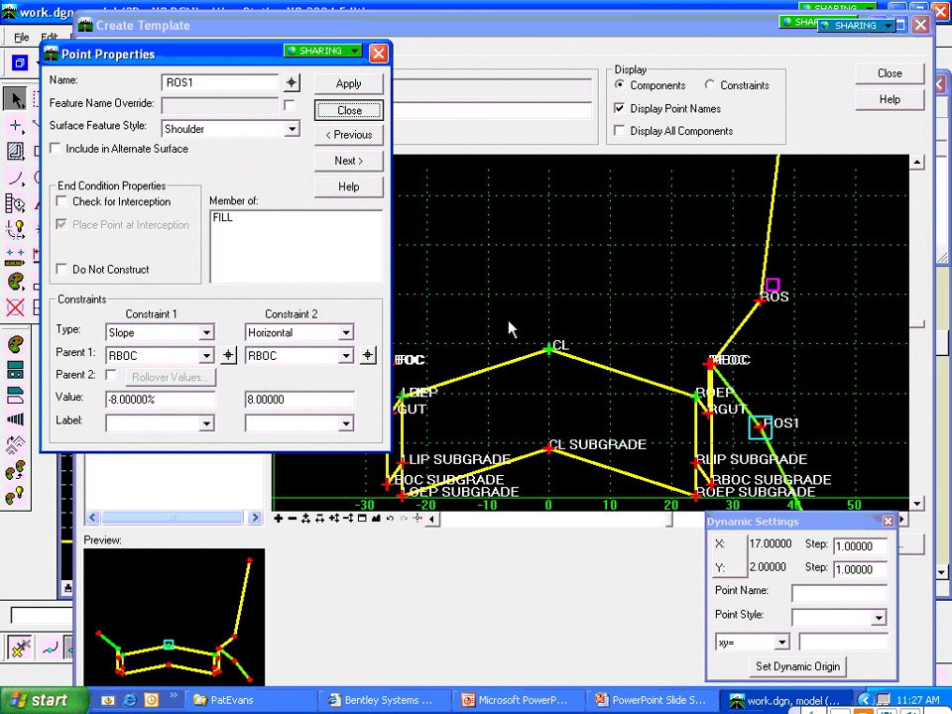
key("Escape")
left_click(373, 517)
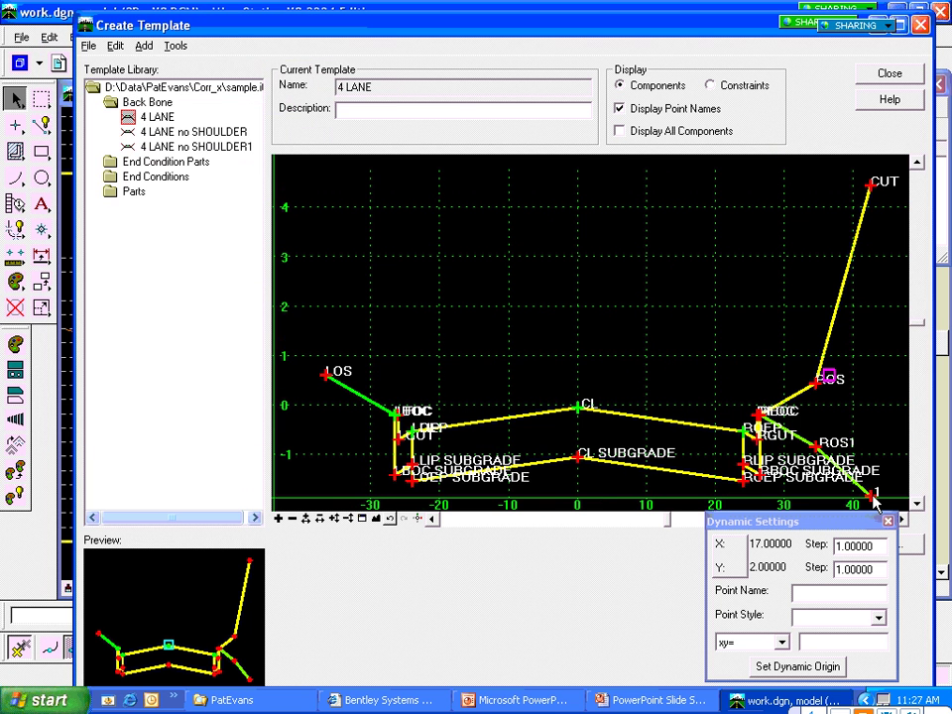
double_click(871, 498)
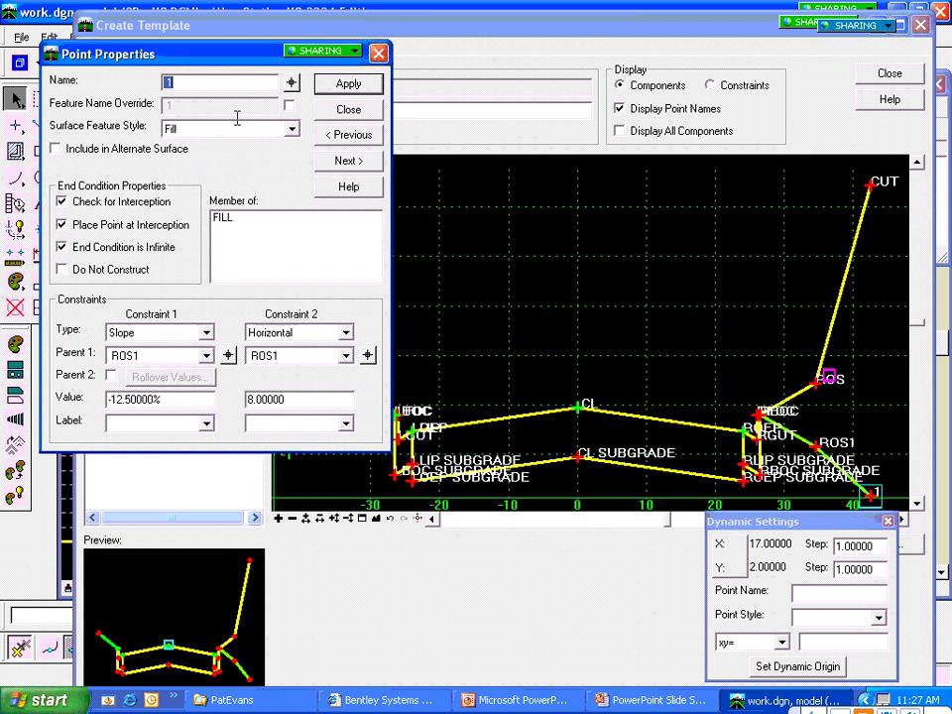
type("FilLL")
left_click_drag(155, 399, 109, 398)
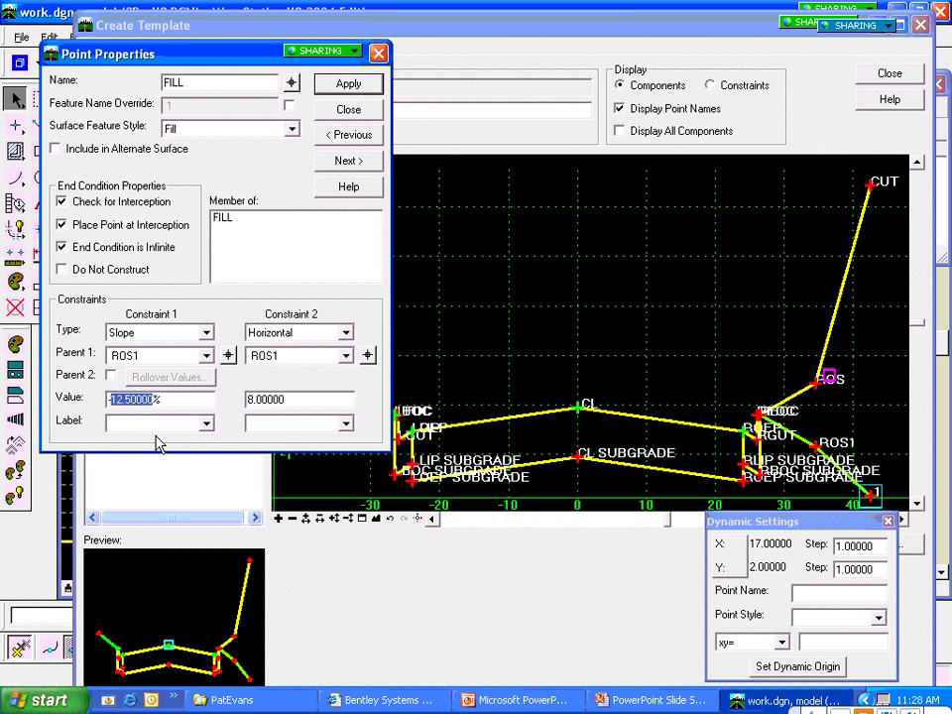
type("-50")
key("Tab")
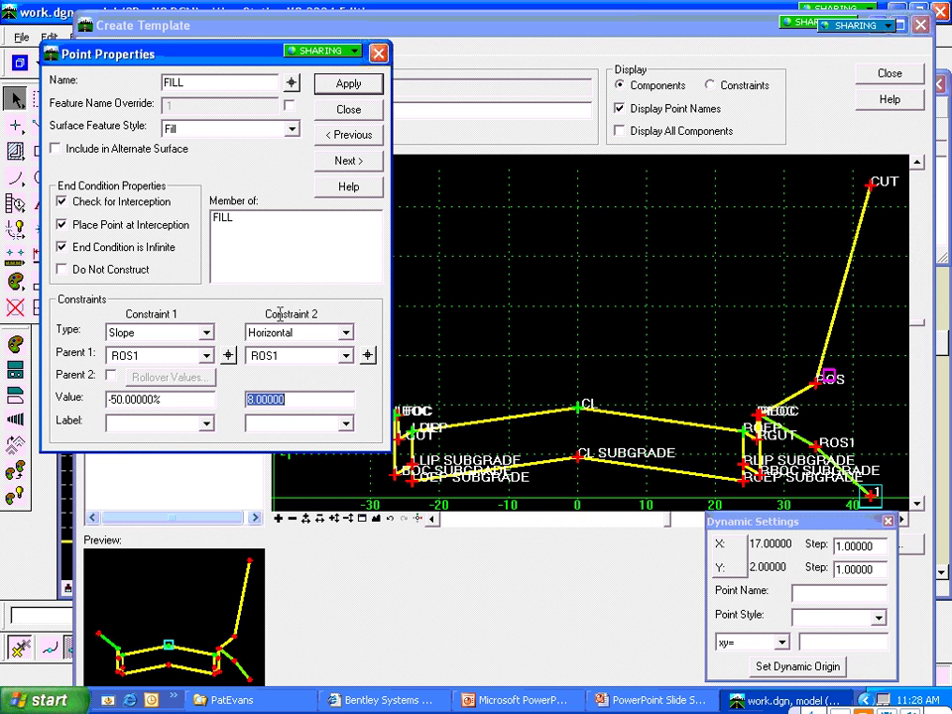
left_click(349, 87)
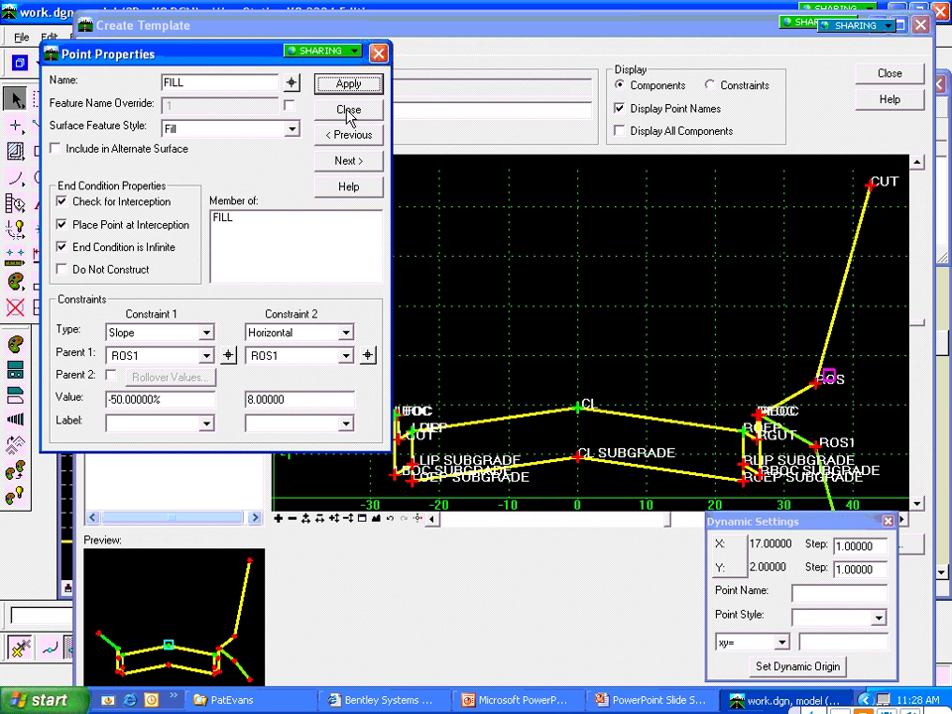
left_click(348, 111)
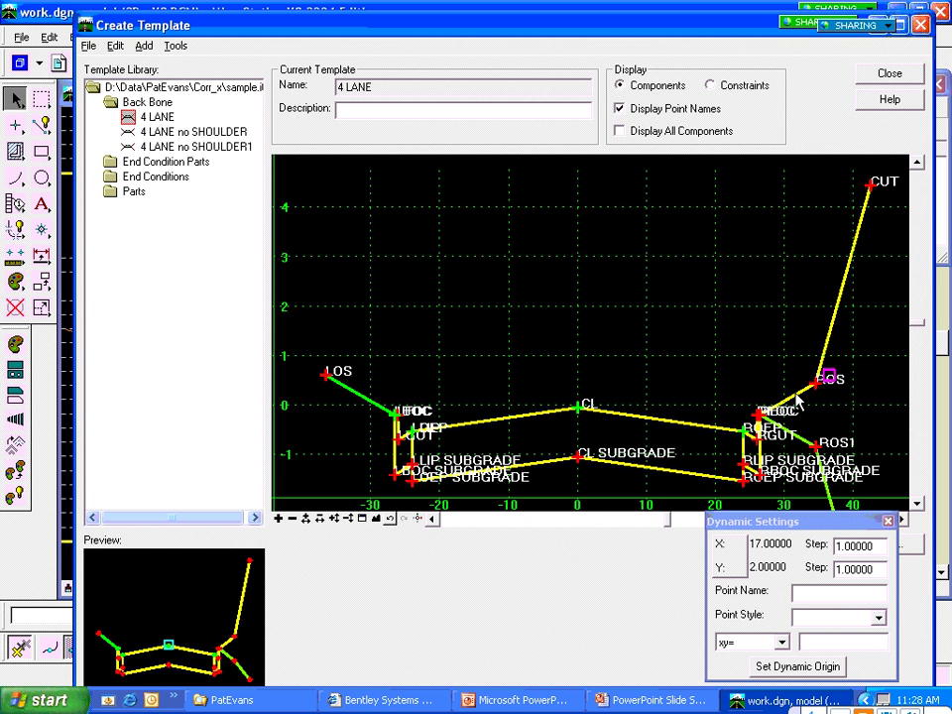
Step: Check the CUT component's priority and set the FILL component's priority to 2
double_click(799, 400)
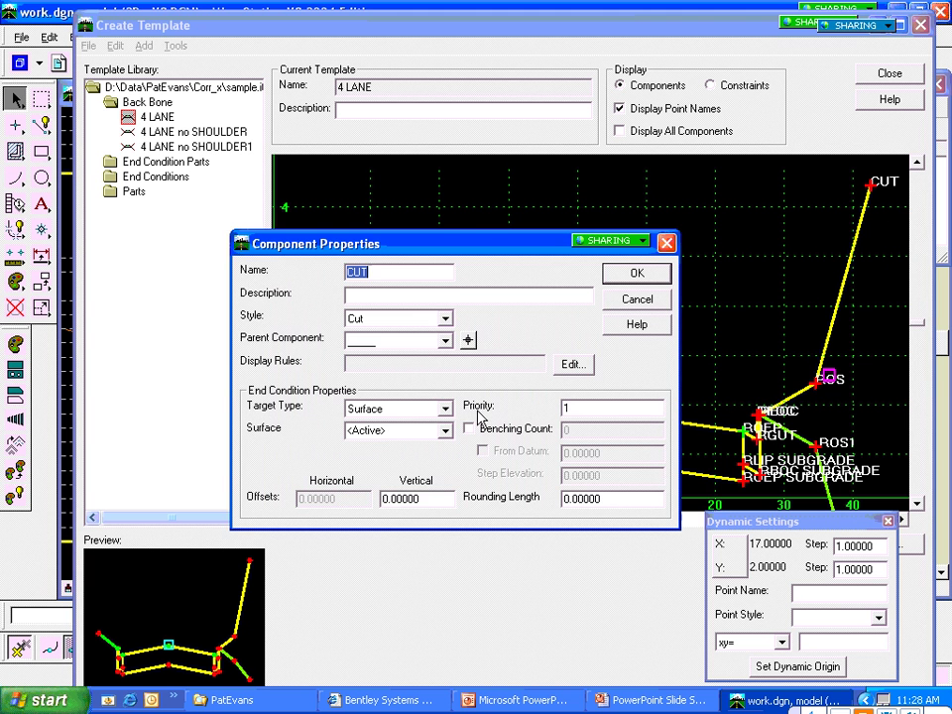
left_click(638, 276)
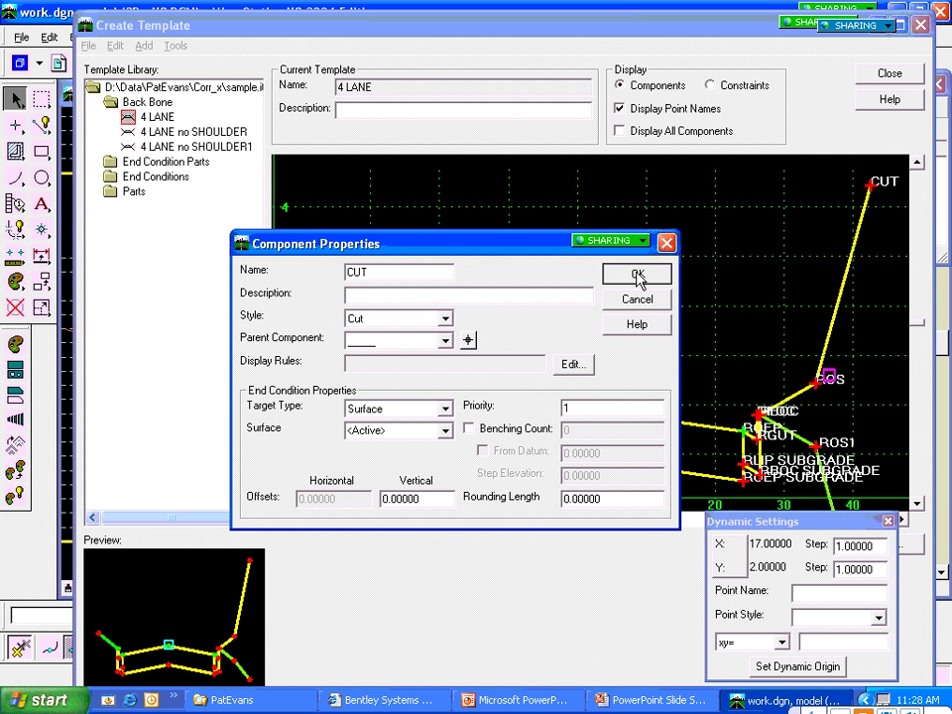
double_click(799, 443)
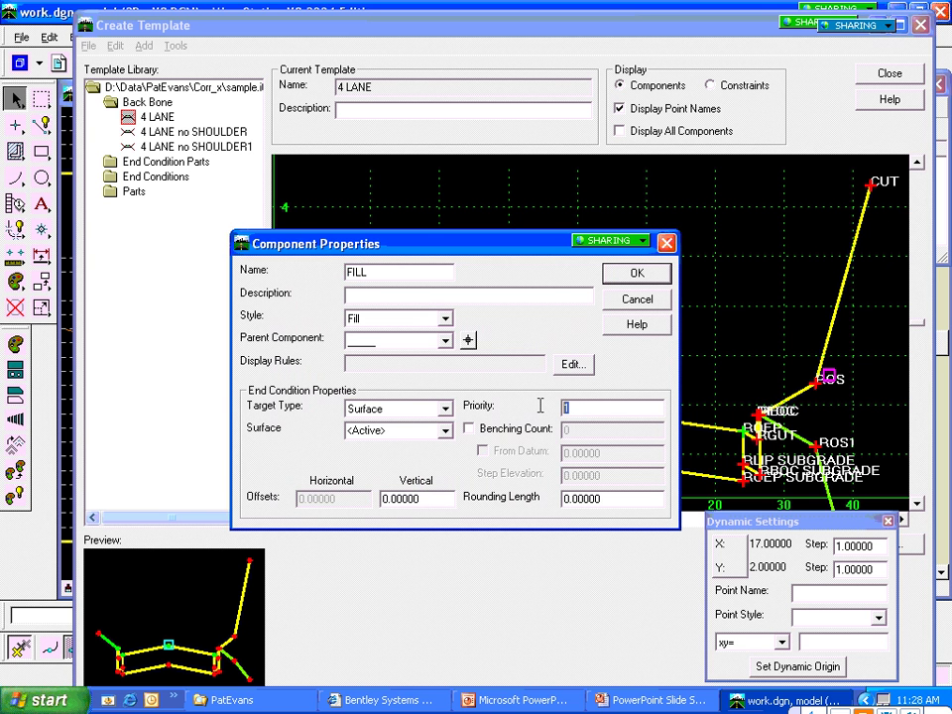
type("2")
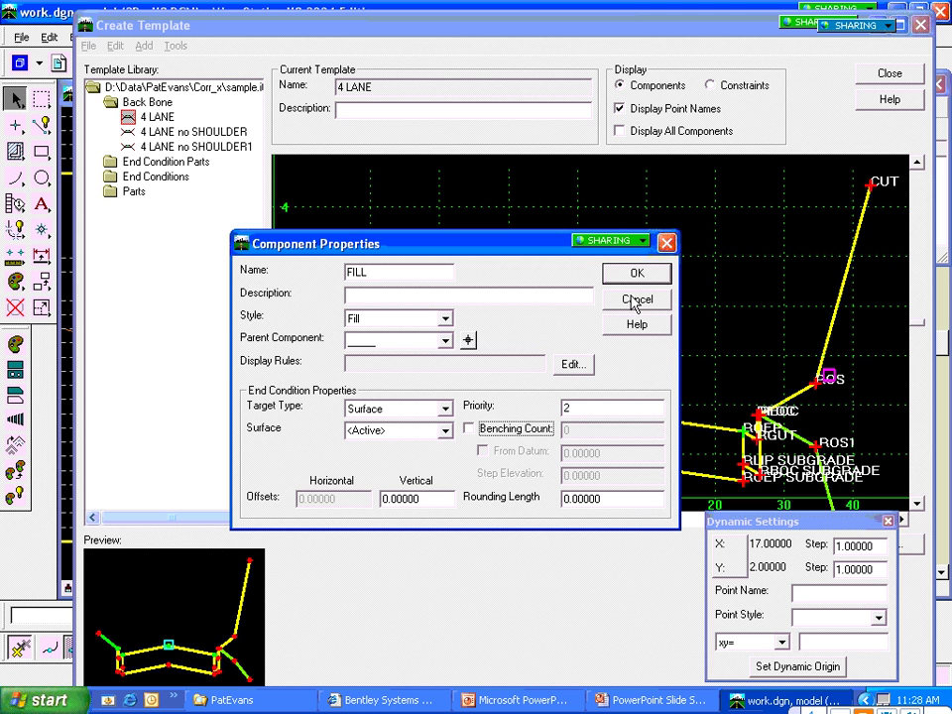
left_click(638, 276)
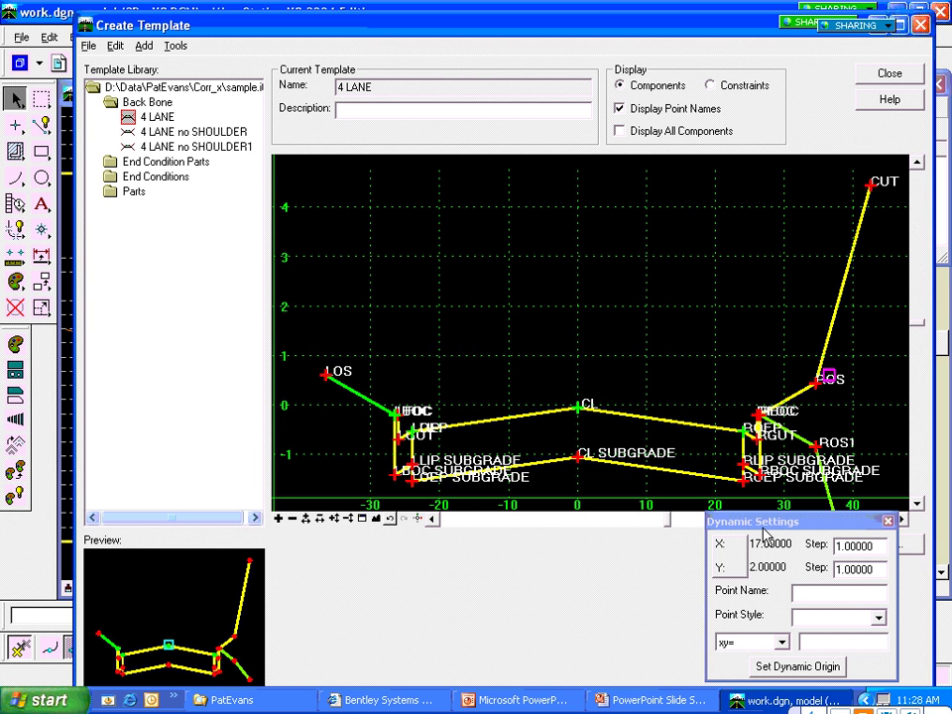
Step: Test the template's end conditions against the active surface at a 3% slope and review the failure report
left_click_drag(763, 525, 714, 541)
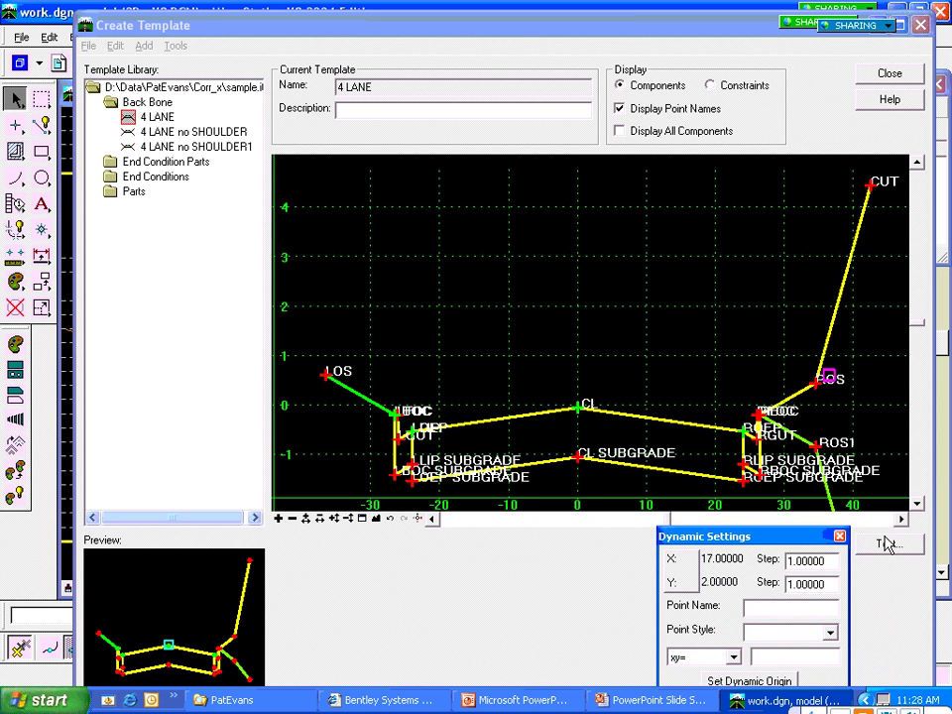
left_click(885, 543)
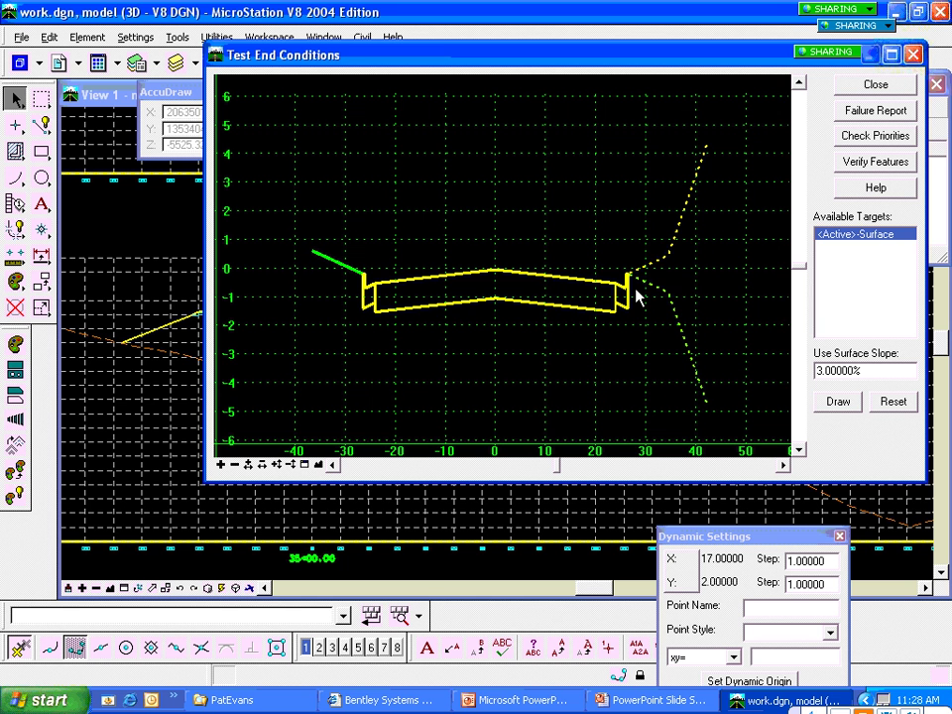
left_click(836, 403)
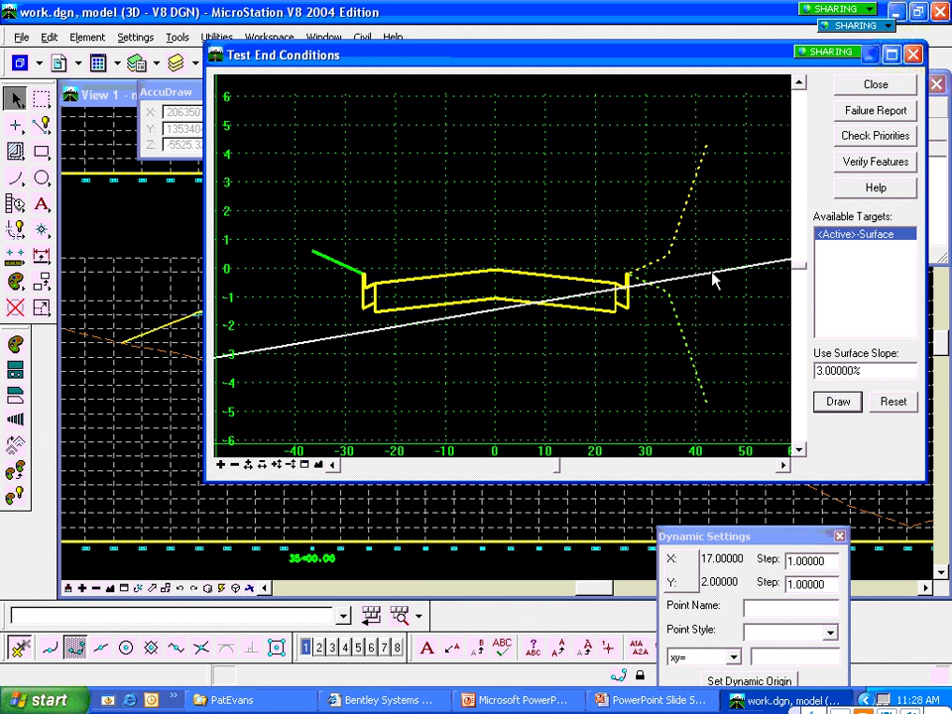
left_click(875, 112)
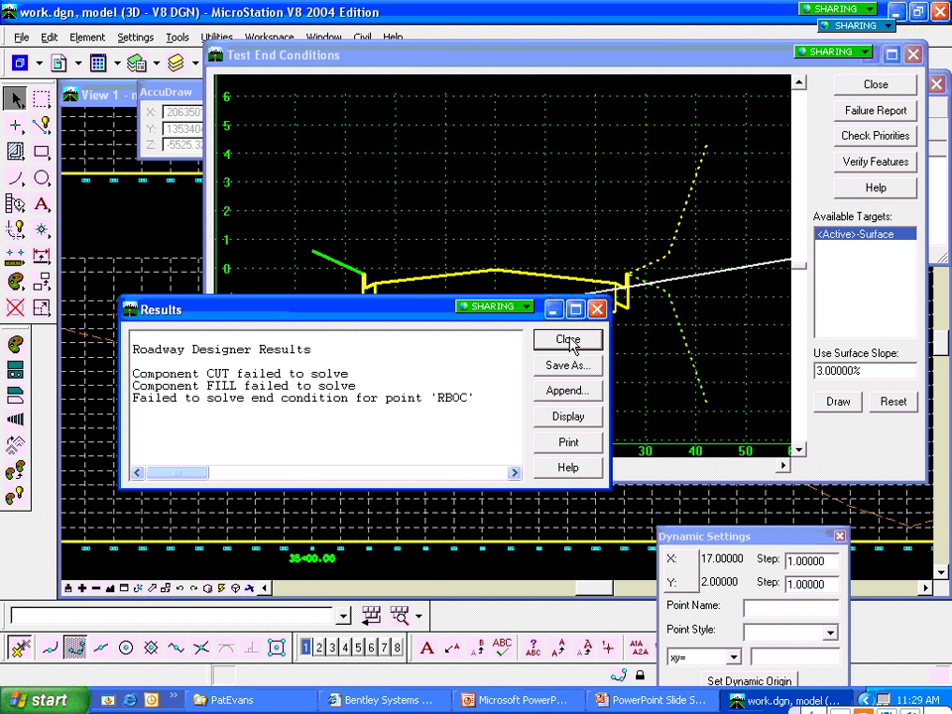
left_click(571, 341)
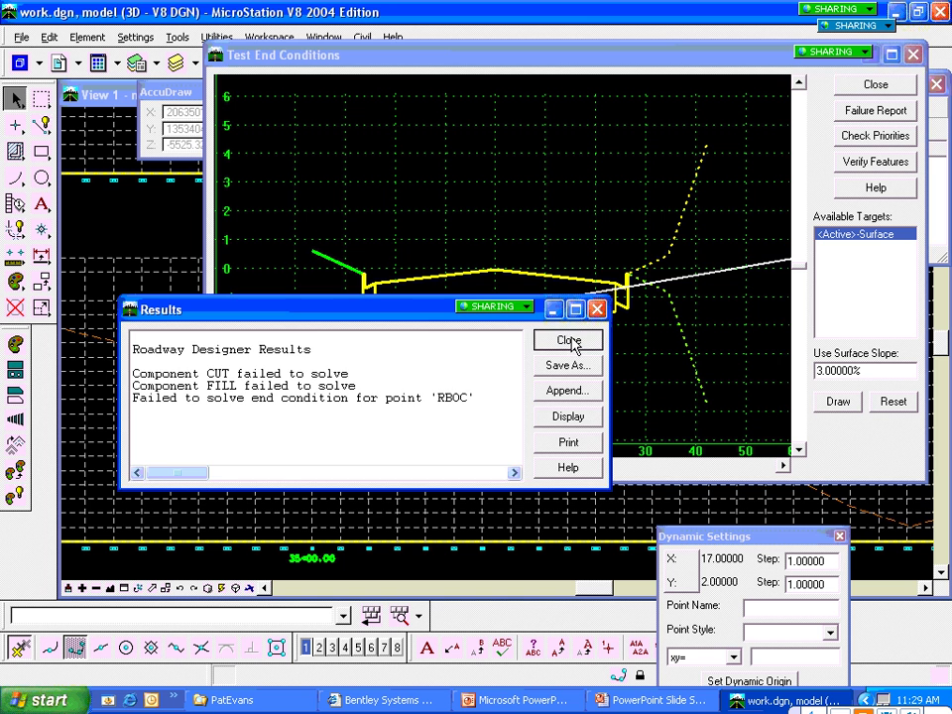
Step: Redraw the 3% test surface at different elevations to check the CUT and FILL solutions, and end the test
left_click(838, 401)
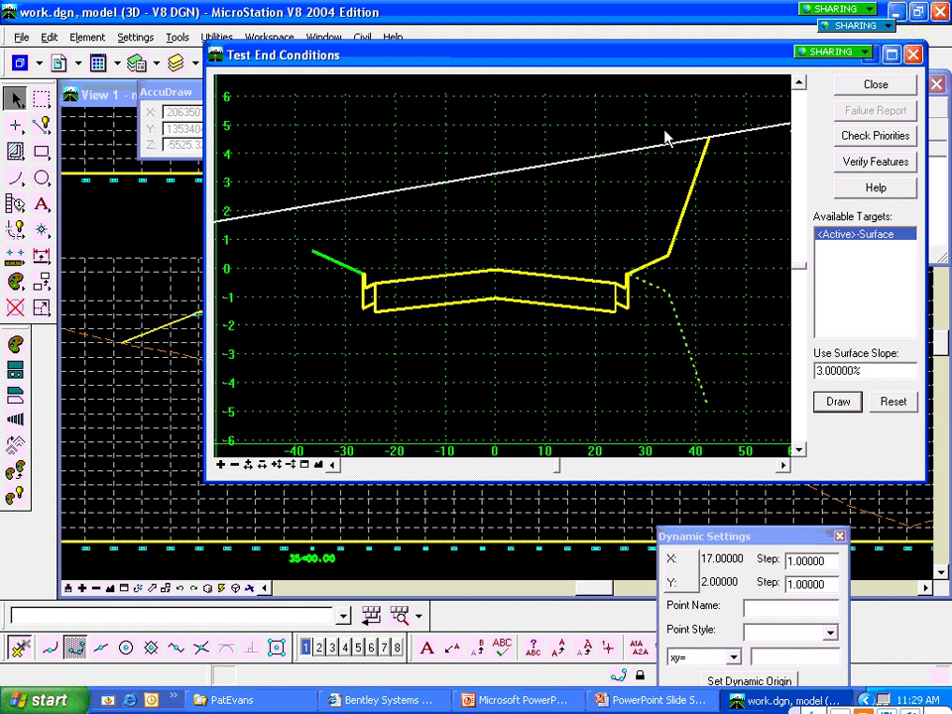
left_click(680, 208)
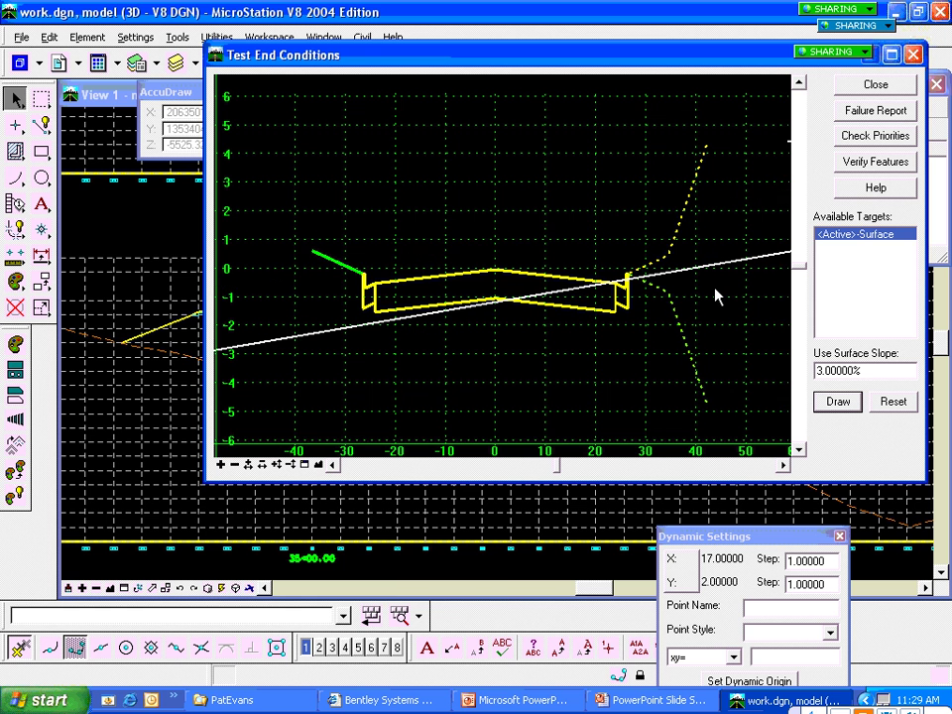
left_click(874, 86)
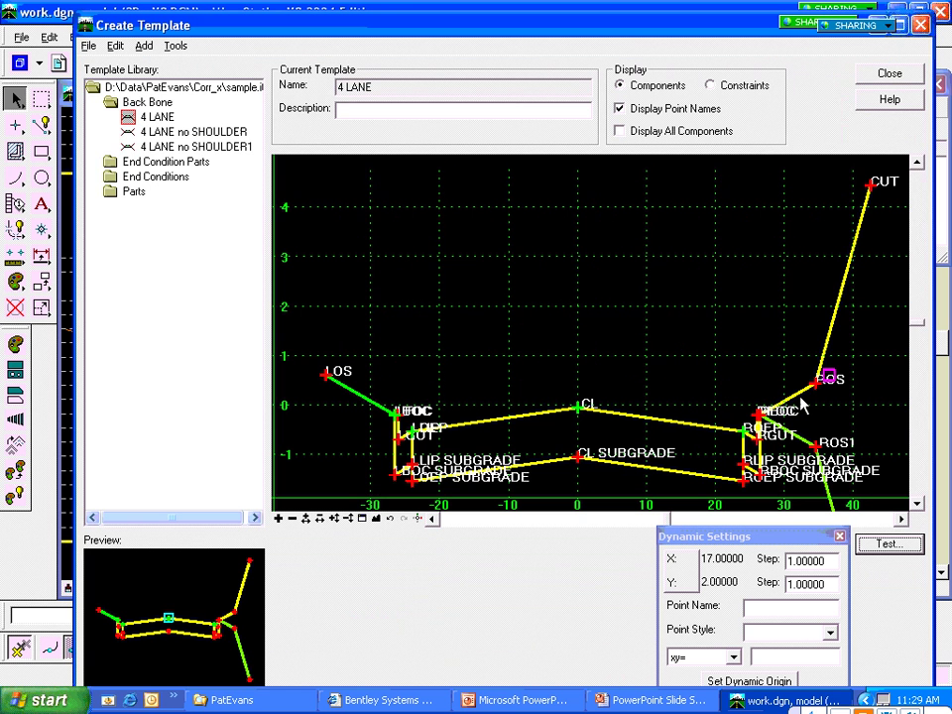
mouse_move(808, 451)
key("alt+Tab")
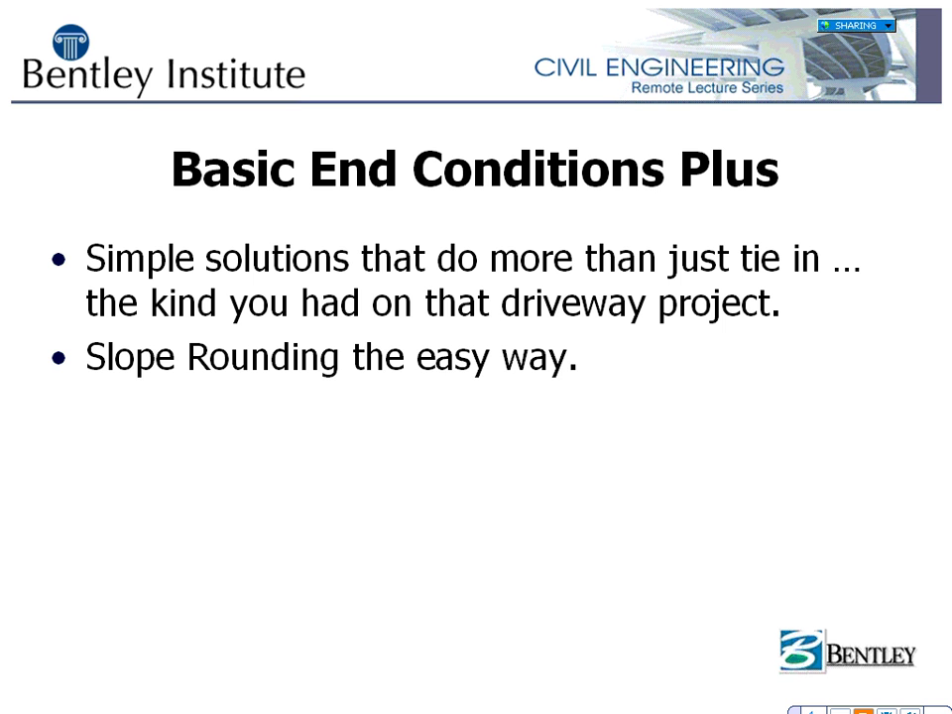
key("alt+Tab")
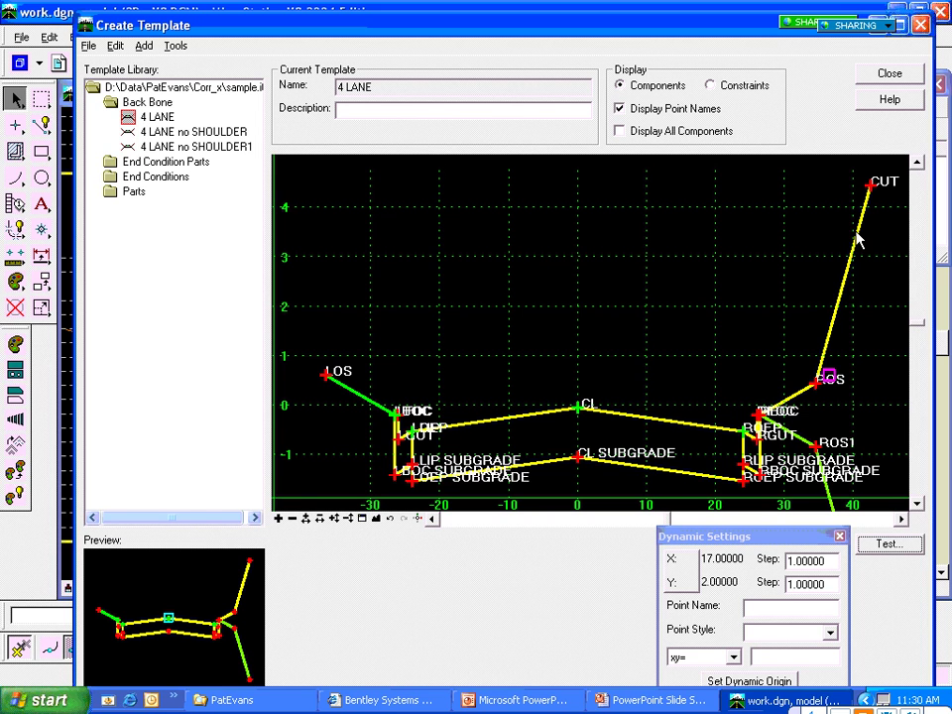
Step: Set the CUT component's rounding length to 10, reviewing the Rounding Length slide before accepting the properties
double_click(859, 238)
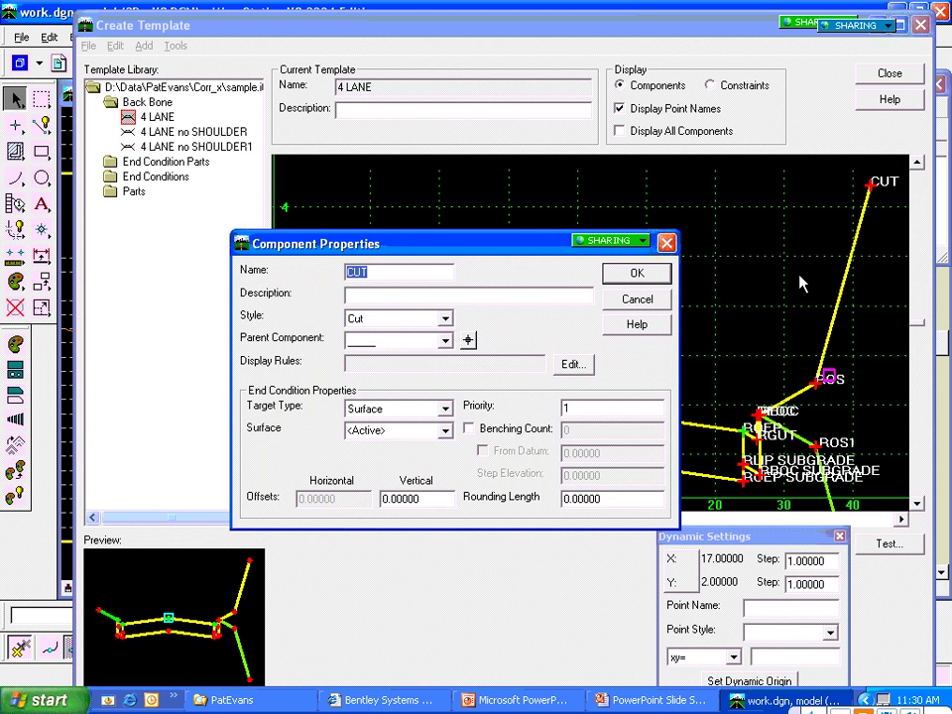
left_click(563, 498)
type("1")
key("Tab")
key("alt+Tab")
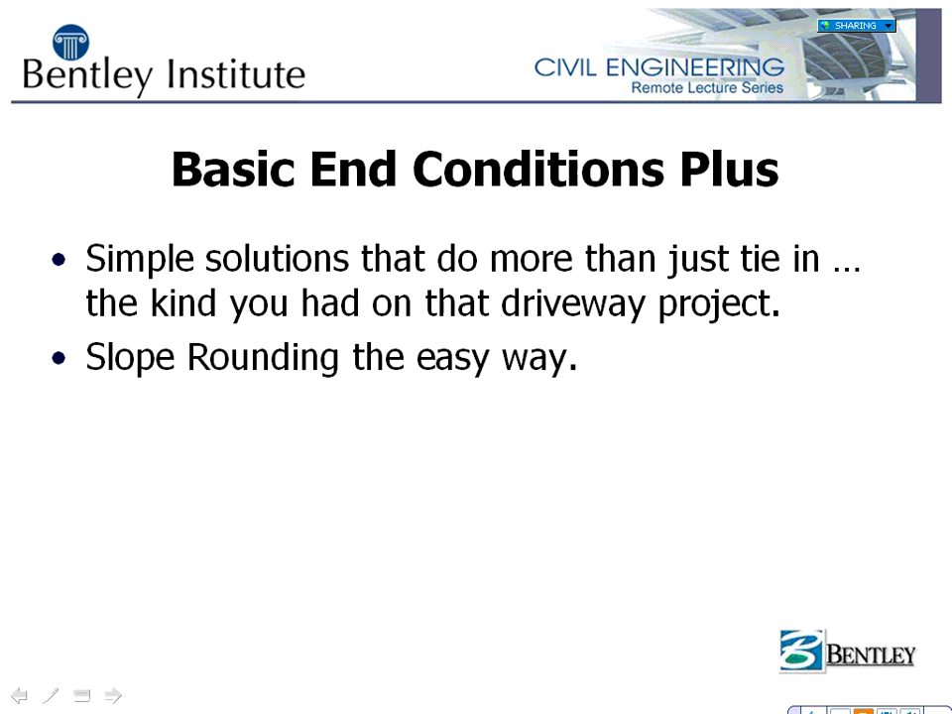
key("Right")
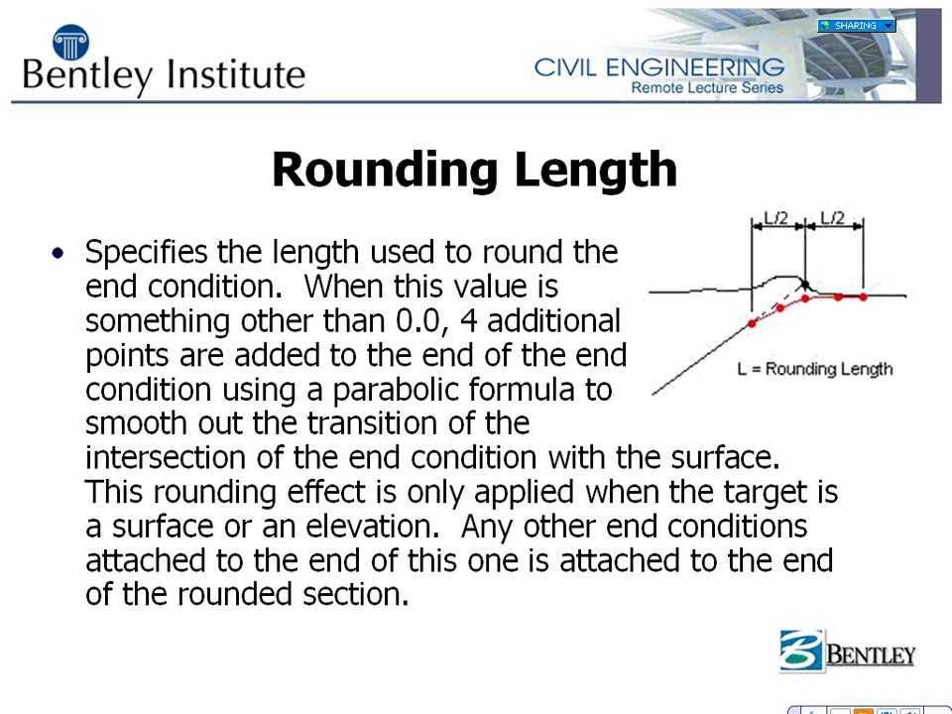
key("alt+Tab")
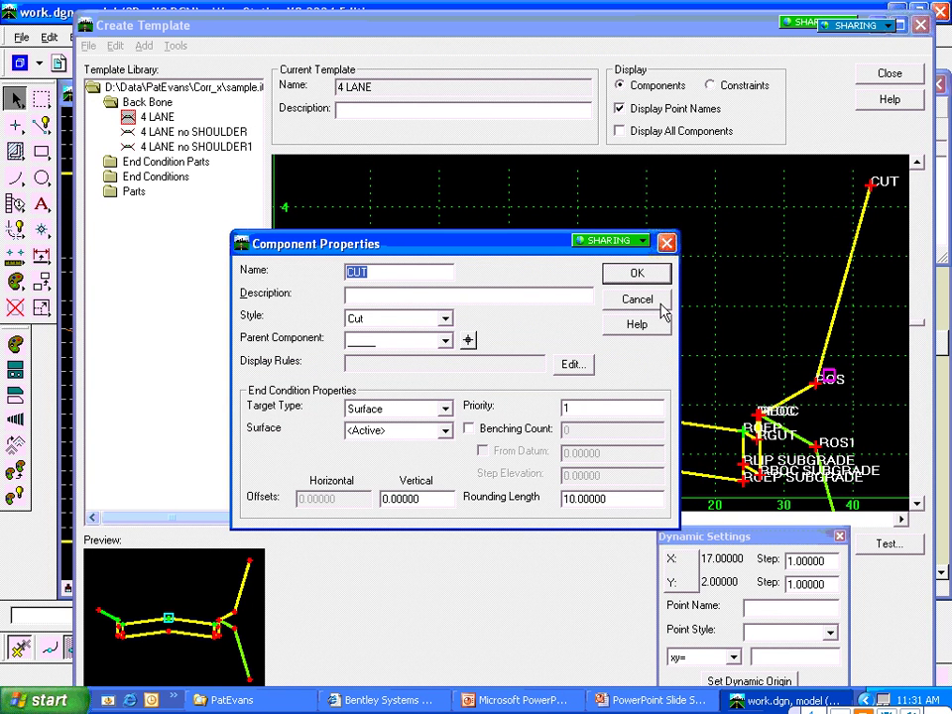
left_click(638, 272)
left_click(637, 275)
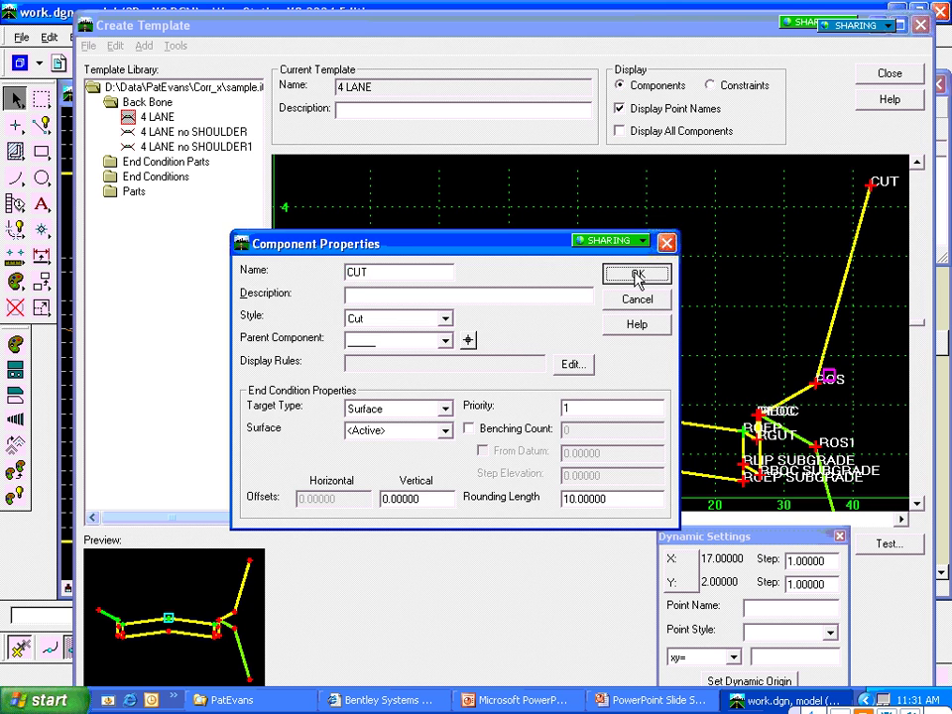
Step: Set the rounding length of the FILL component to 20
left_click(917, 505)
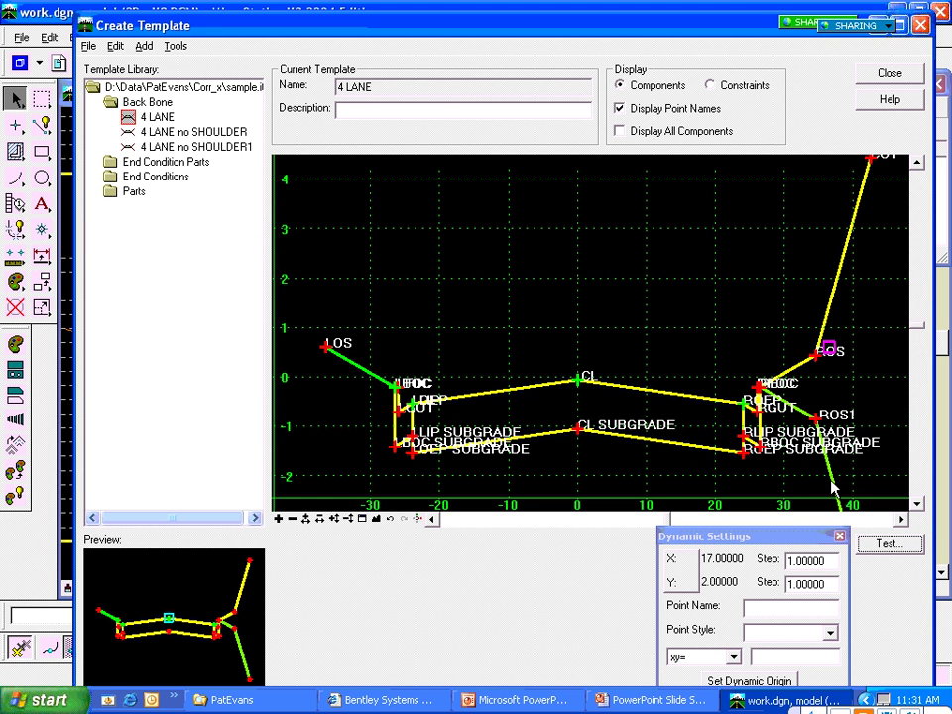
double_click(833, 487)
left_click(595, 496)
type("20.00000")
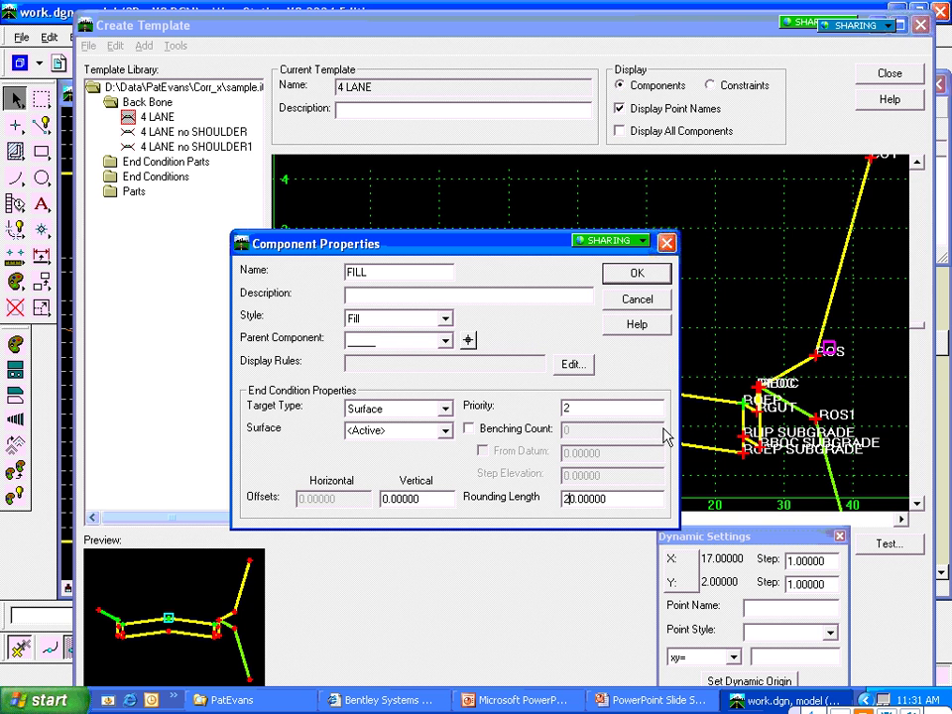
left_click(654, 279)
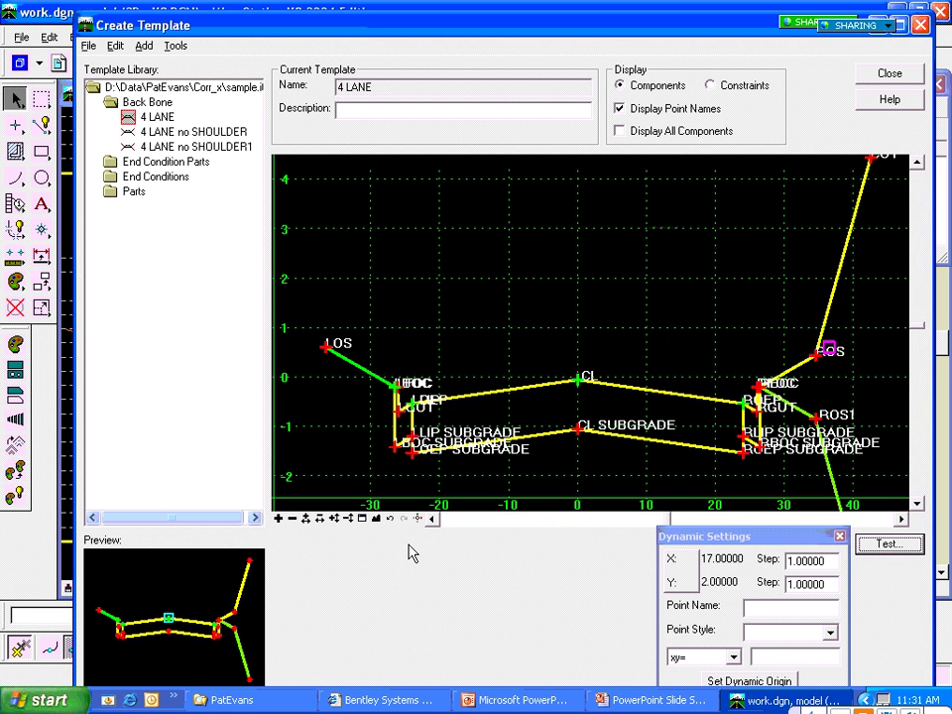
Step: Test the 4 LANE template's rounded CUT slope against a 3% active surface drawn above the roadway, and end the test
left_click(377, 518)
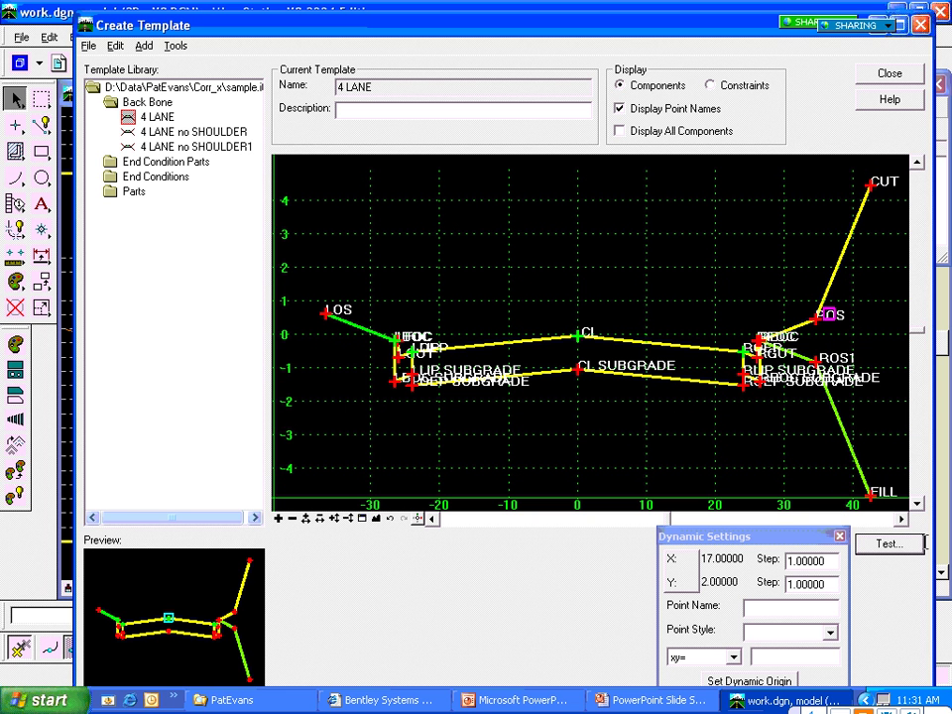
left_click(885, 545)
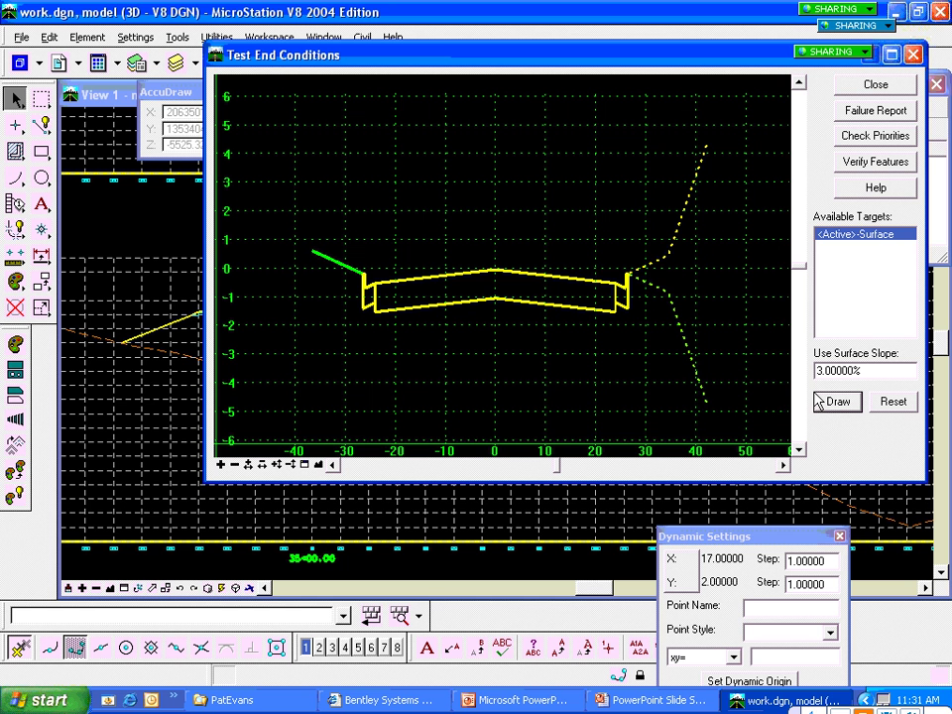
left_click(818, 401)
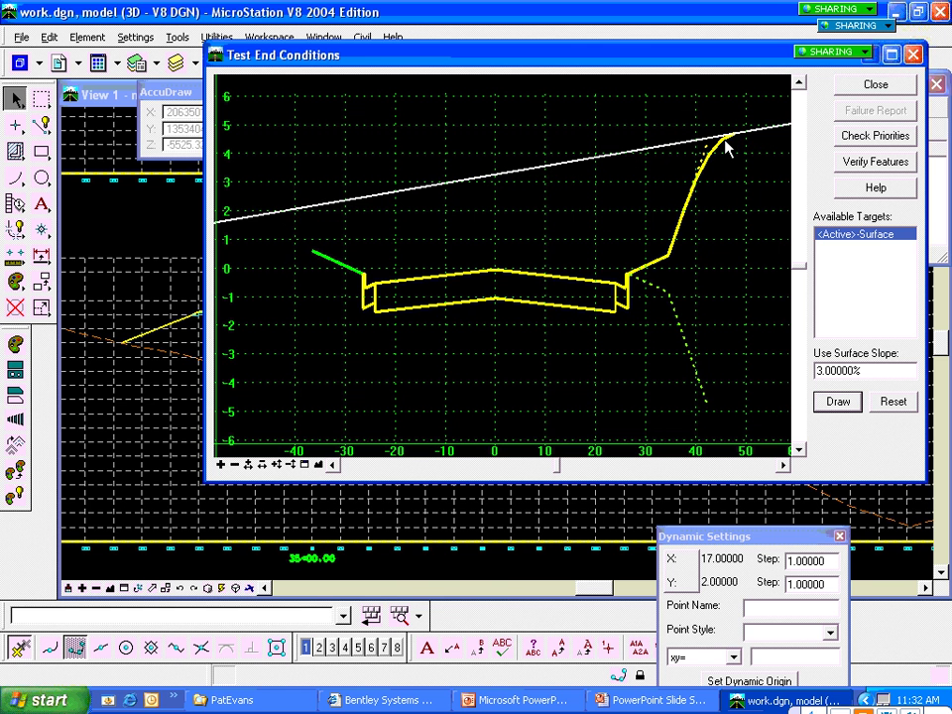
left_click(873, 88)
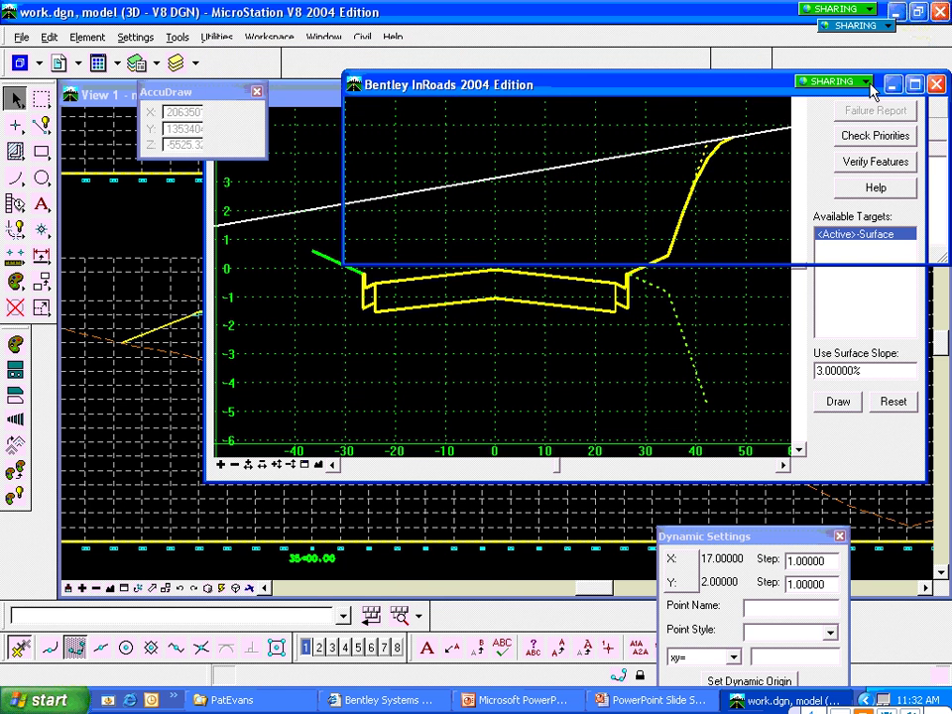
key("alt+Tab")
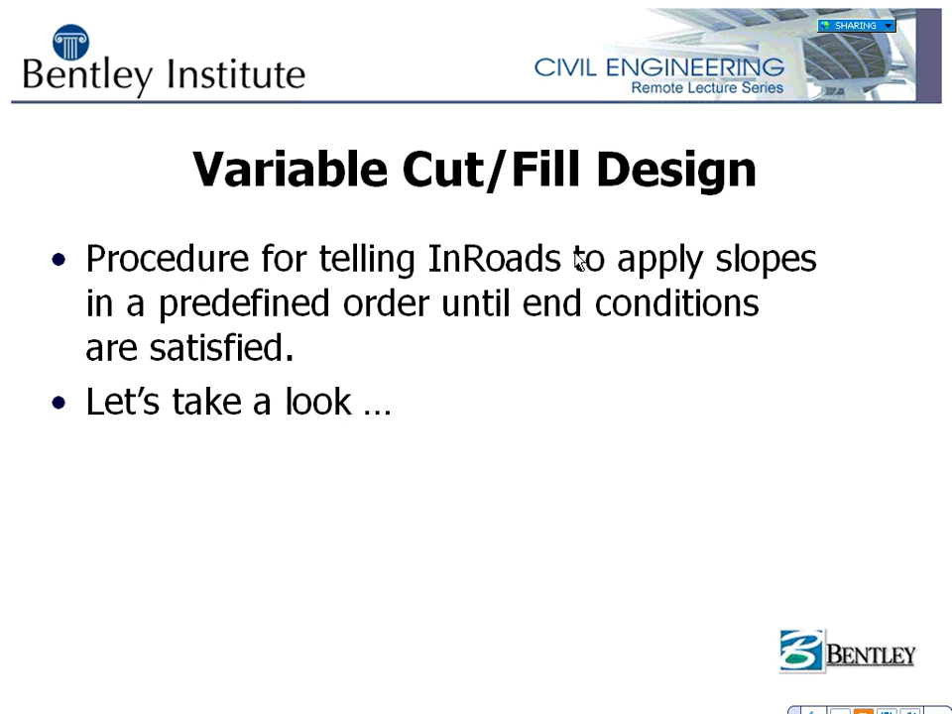
key("alt+Tab")
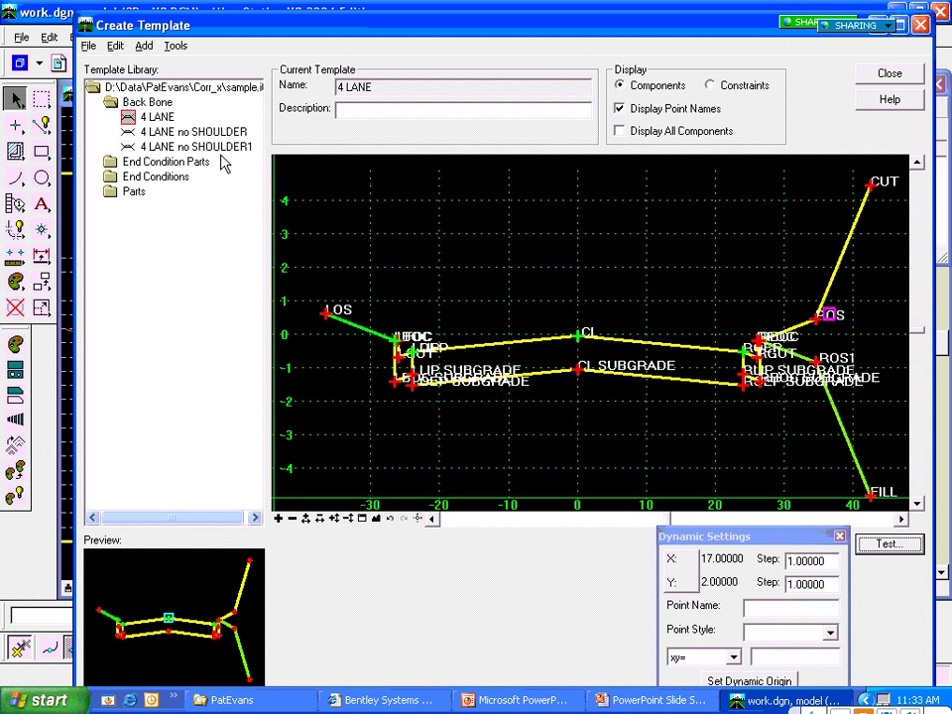
Step: Expand the End Conditions and End Condition Parts folders in the template library and open the LT template
left_click(114, 163)
double_click(111, 184)
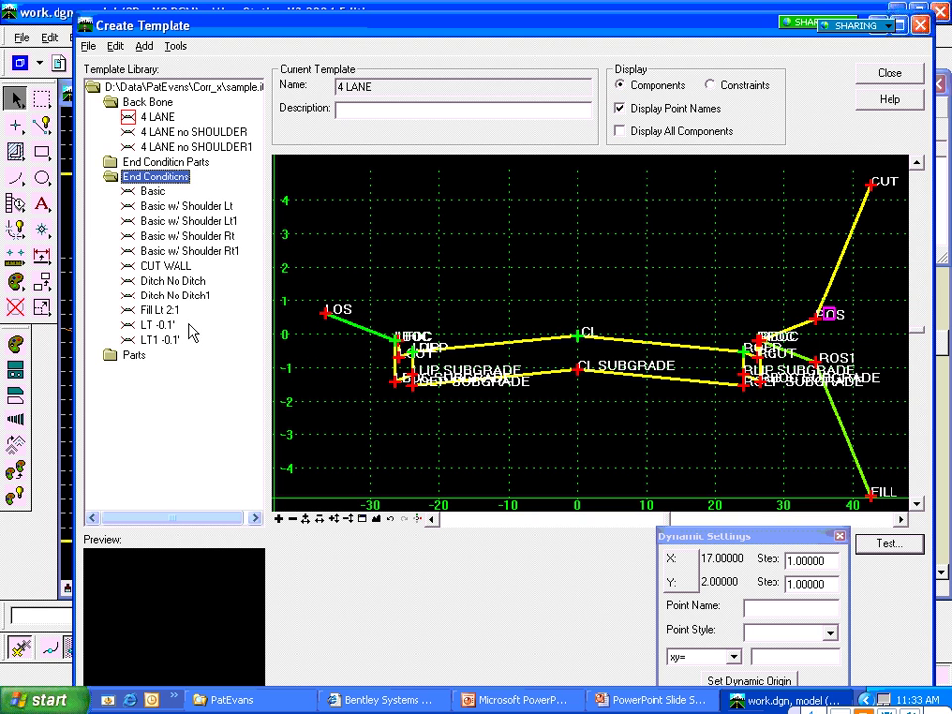
double_click(119, 163)
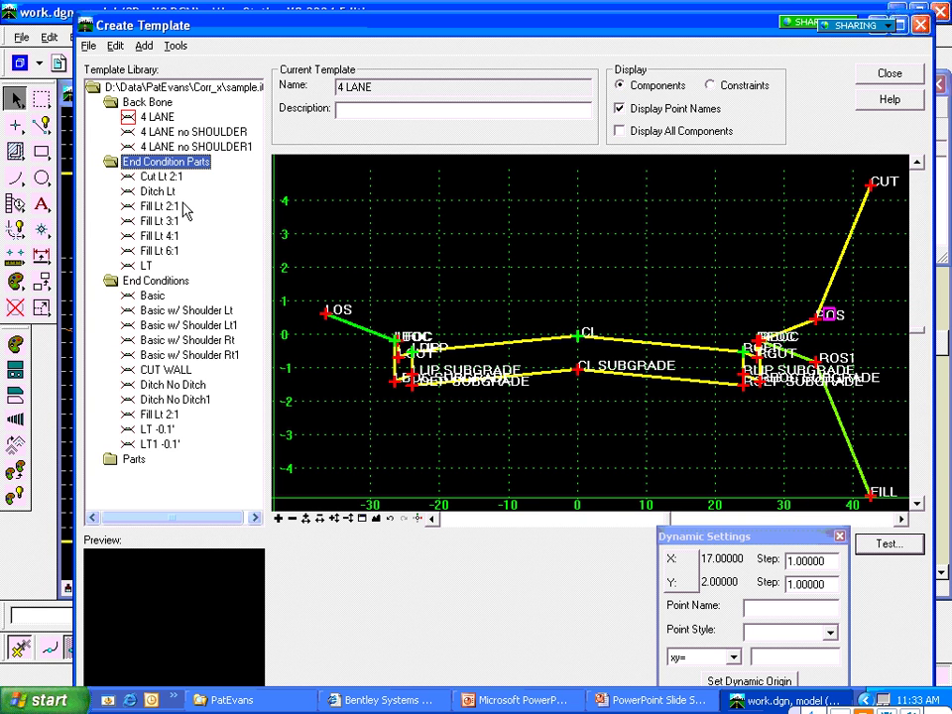
left_click(144, 266)
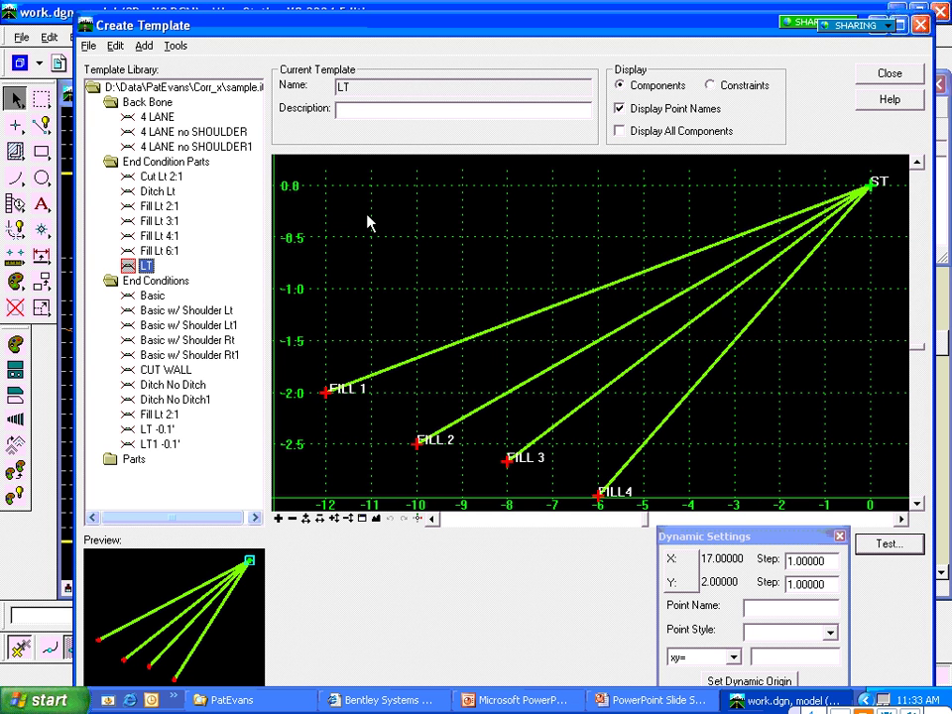
Step: Test the LT template's four fill slopes against a 3% active surface at different elevations, and end the test
left_click(893, 547)
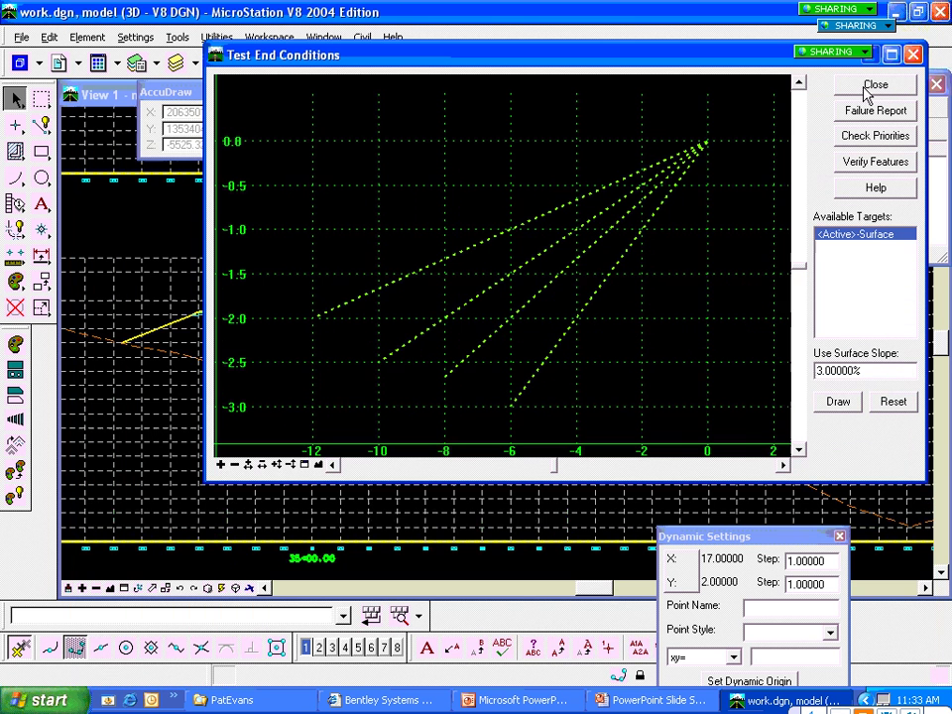
left_click(840, 407)
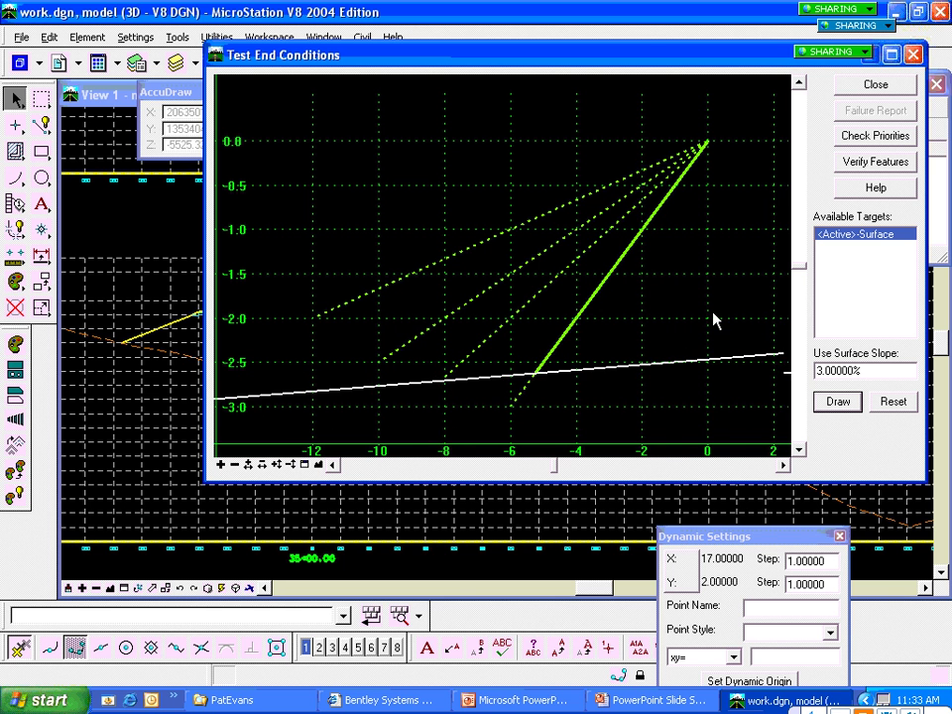
left_click(876, 84)
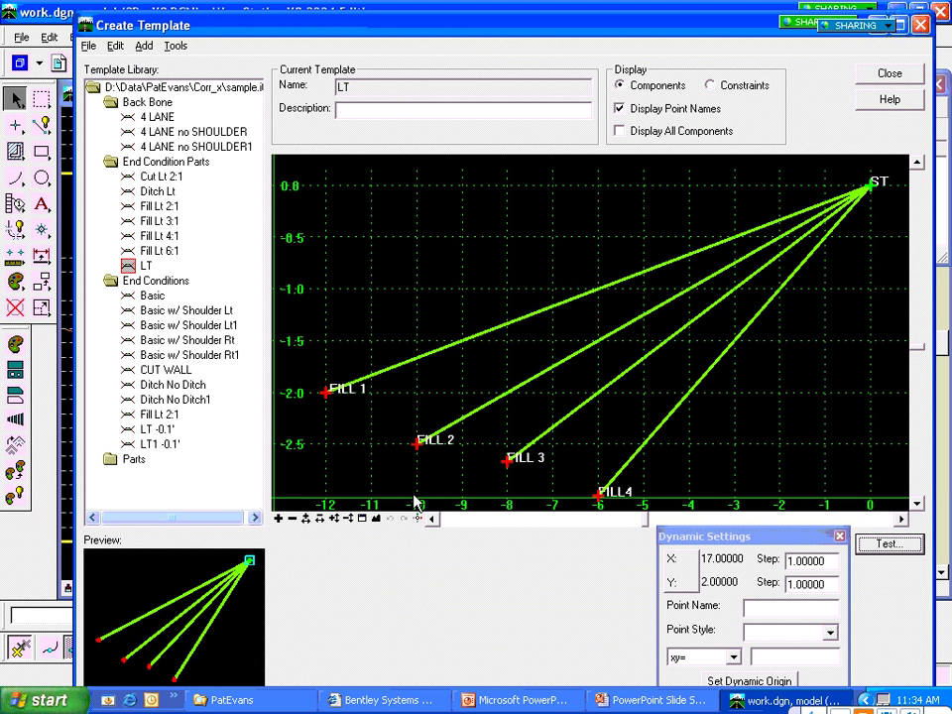
Step: Start a new CUT end condition component in the LT template with Surface as its target type
left_click(291, 519)
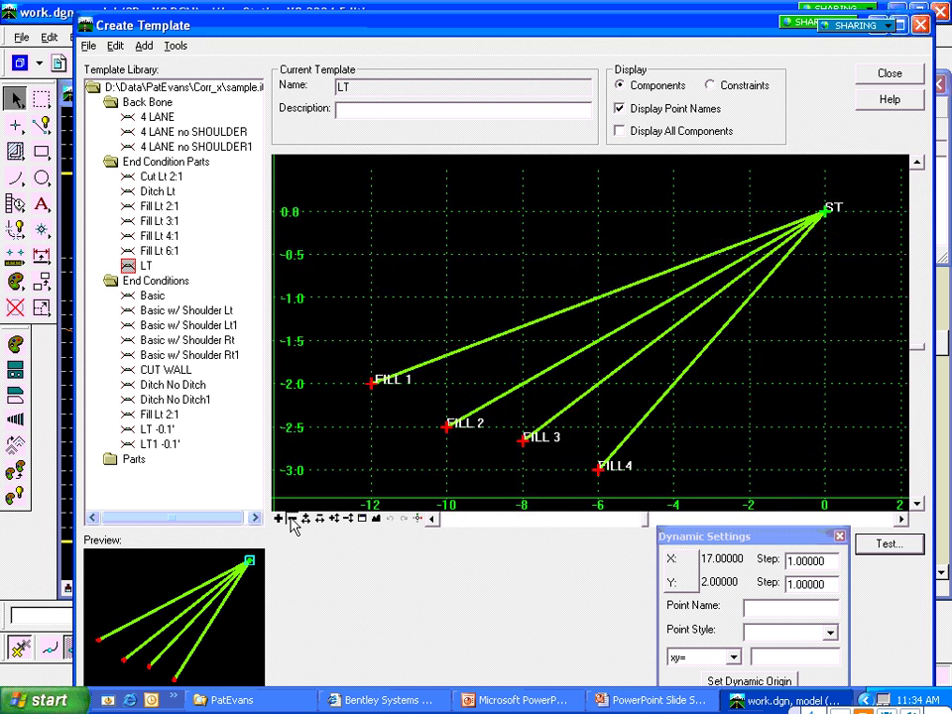
left_click(292, 519)
left_click(292, 520)
left_click(292, 519)
left_click(292, 519)
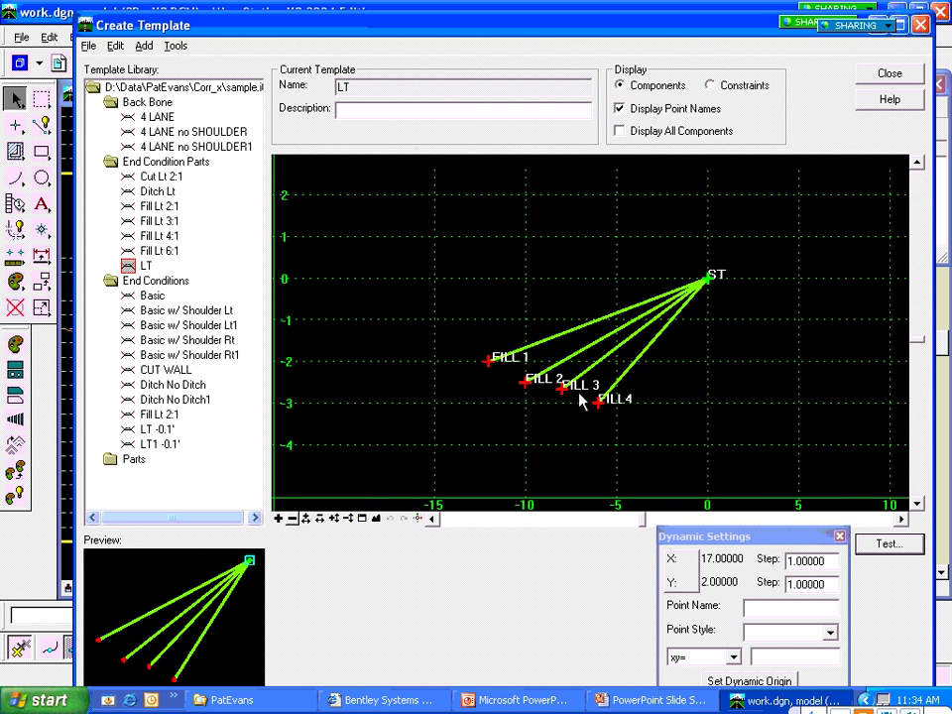
right_click(751, 333)
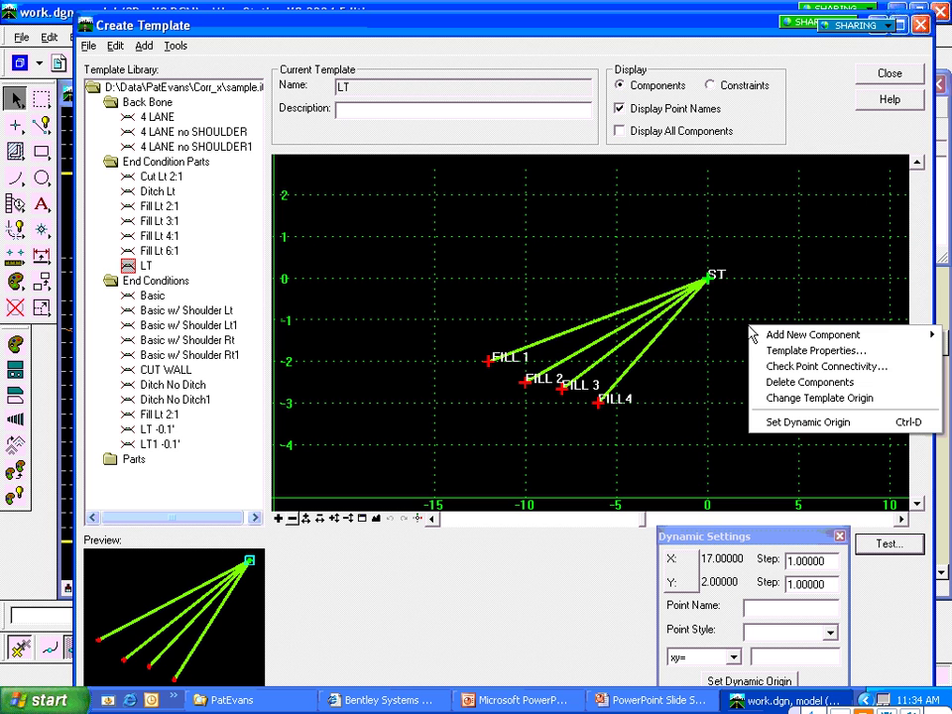
mouse_move(772, 336)
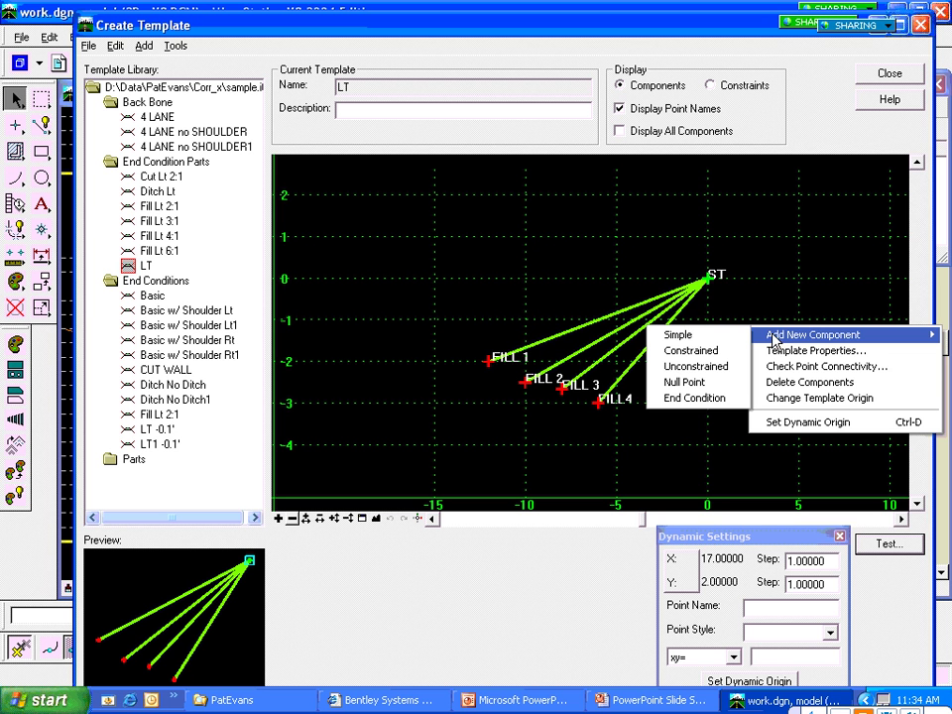
left_click(692, 398)
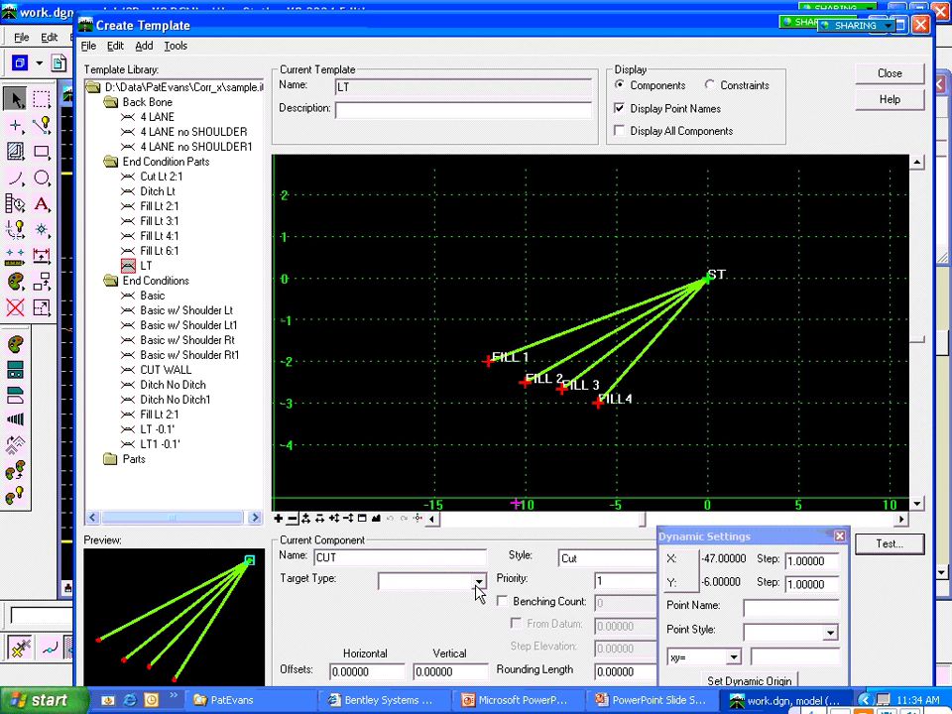
left_click(477, 584)
left_click(398, 599)
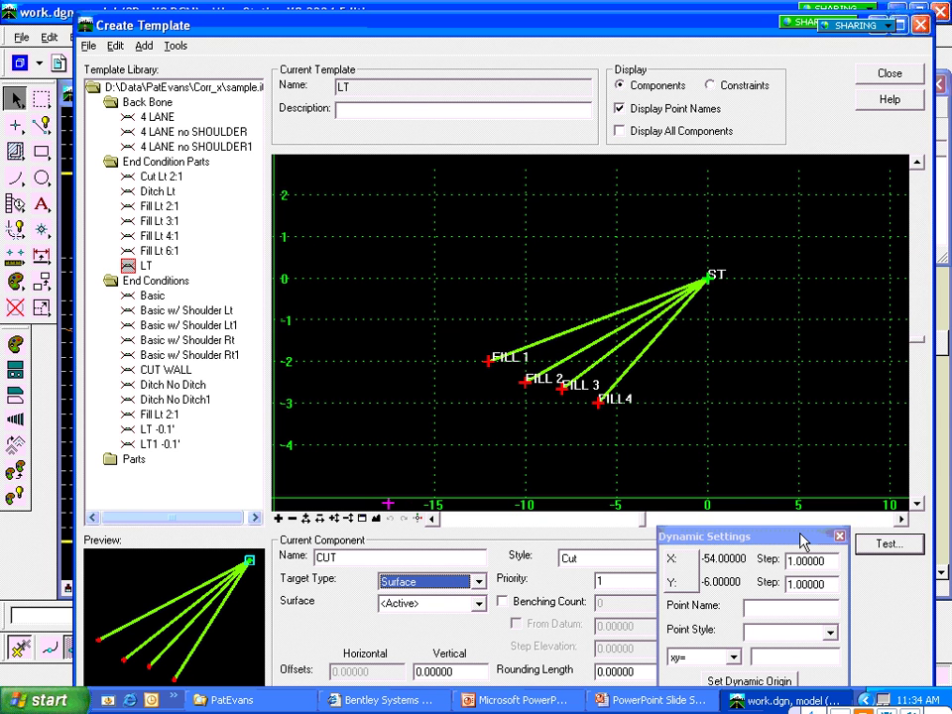
Step: Set the dynamic origin at the ST point, moving the Dynamic Settings window clear of the component settings
left_click_drag(803, 541, 857, 534)
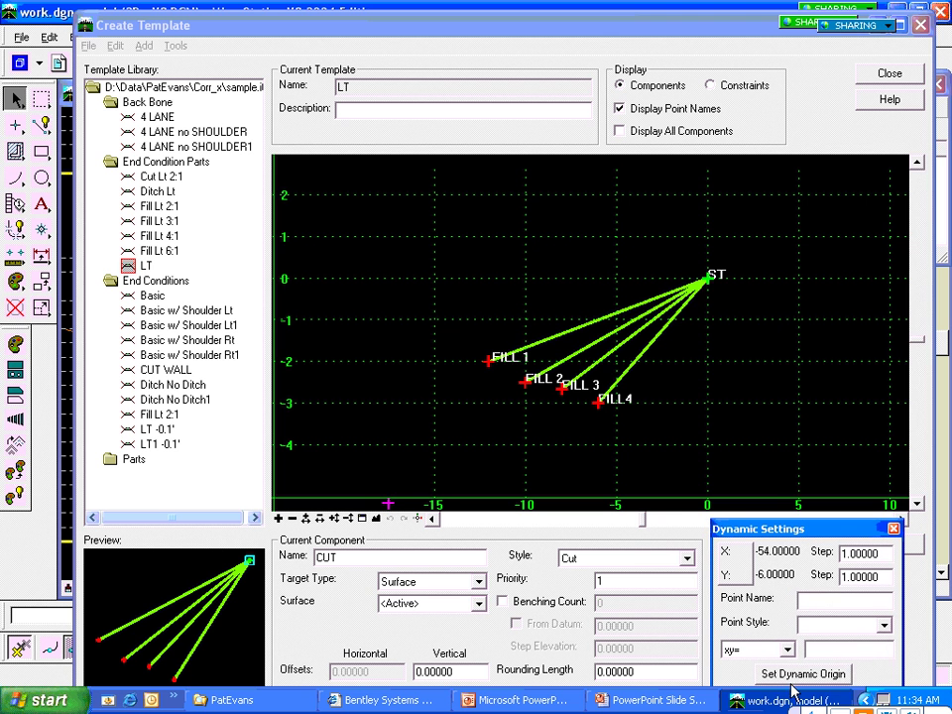
left_click(795, 677)
left_click(706, 281)
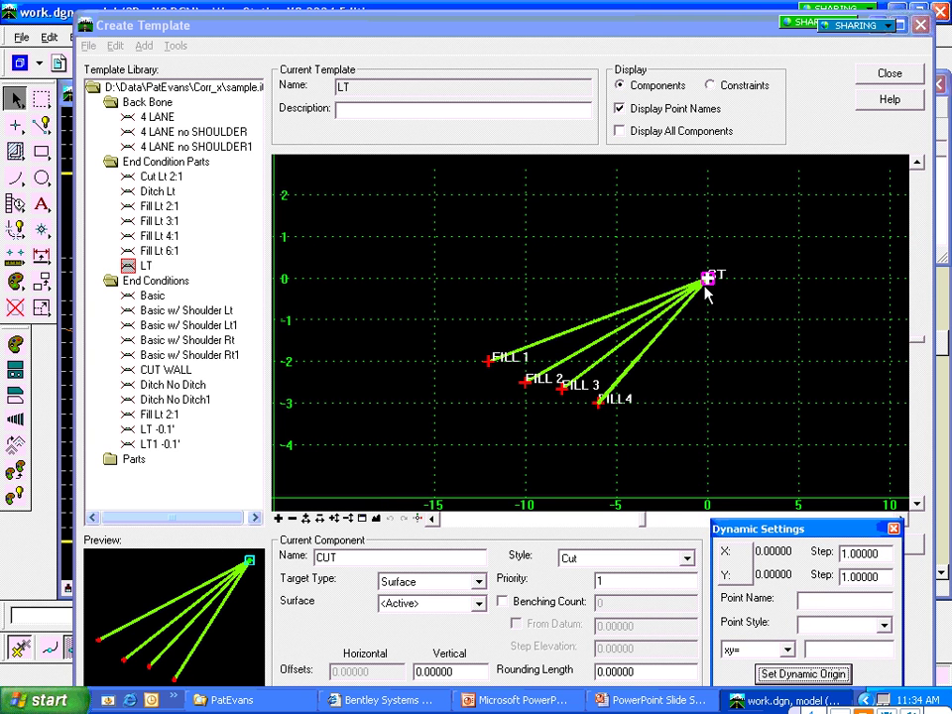
left_click(708, 281)
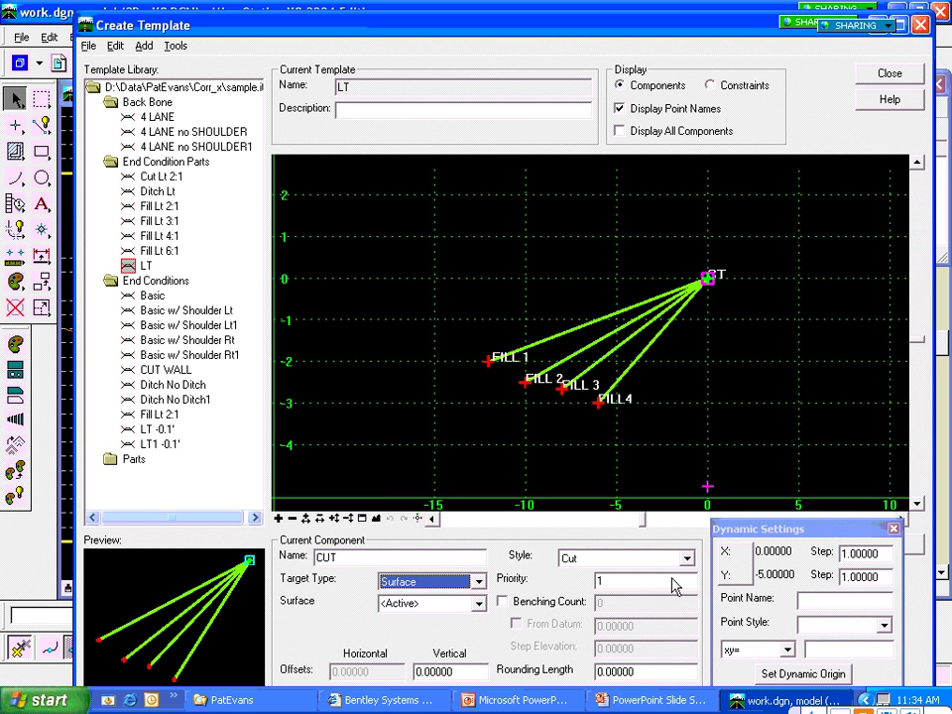
left_click(799, 517)
Step: Draw the CUT end condition from the ST point to X -12, Y 2 and finish the component
left_click(376, 519)
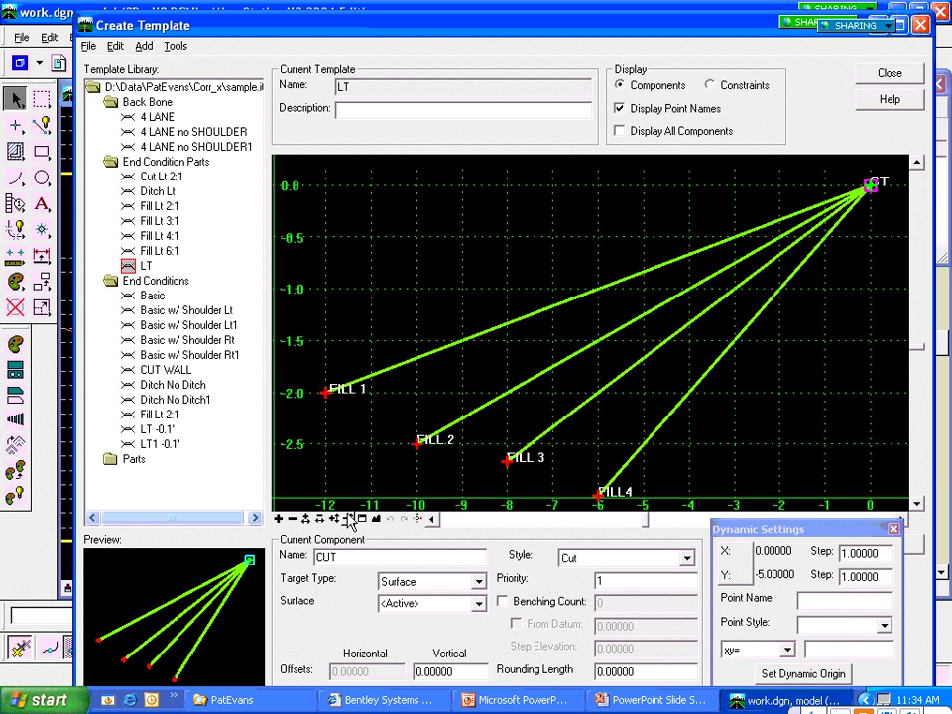
left_click(917, 162)
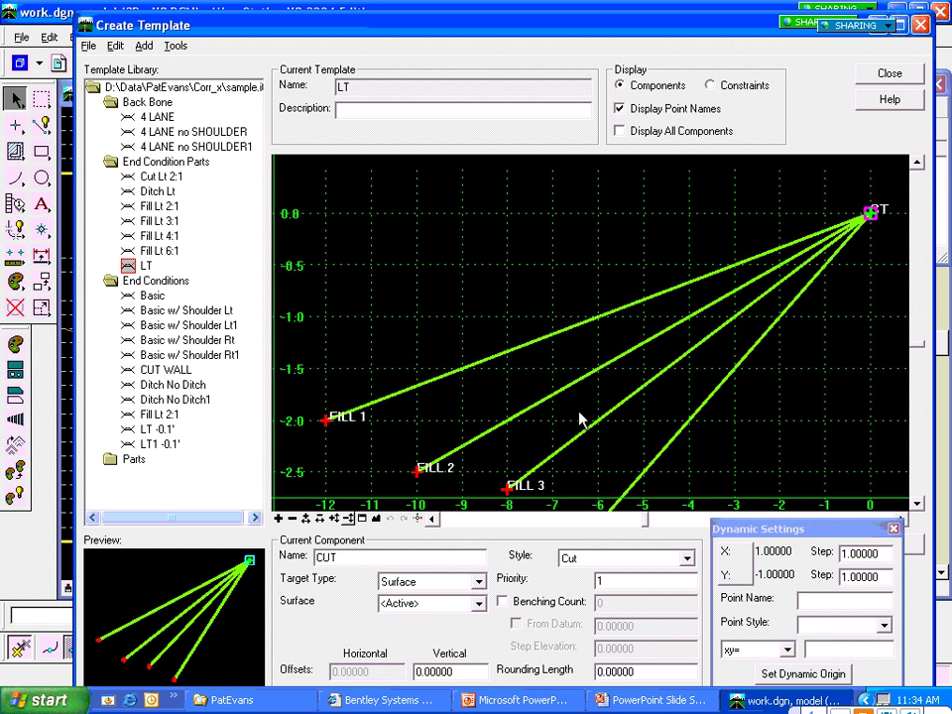
left_click(292, 519)
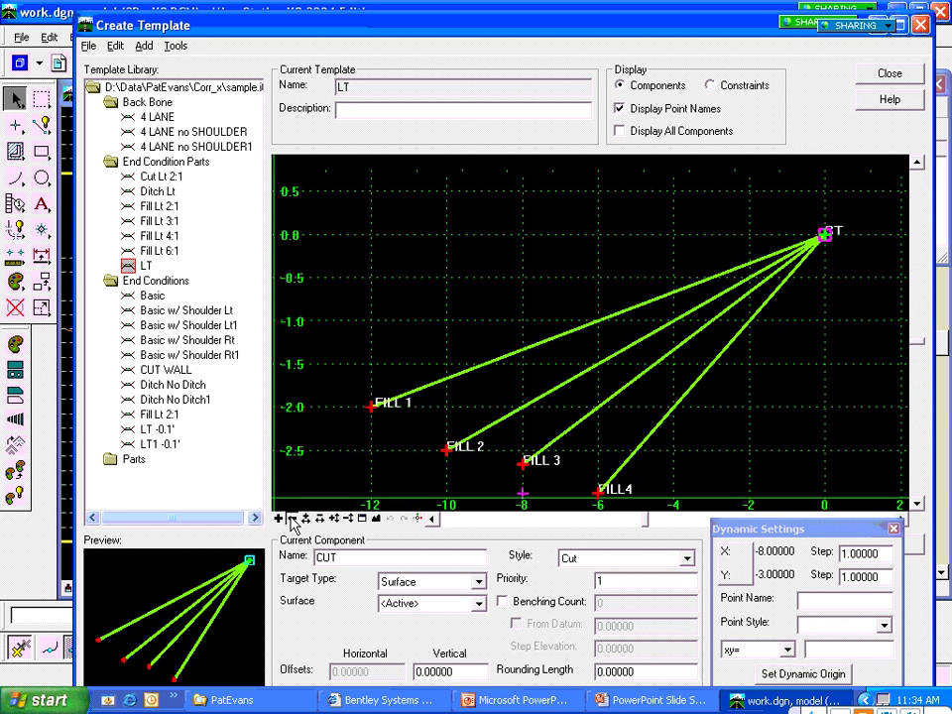
left_click(292, 519)
left_click(291, 519)
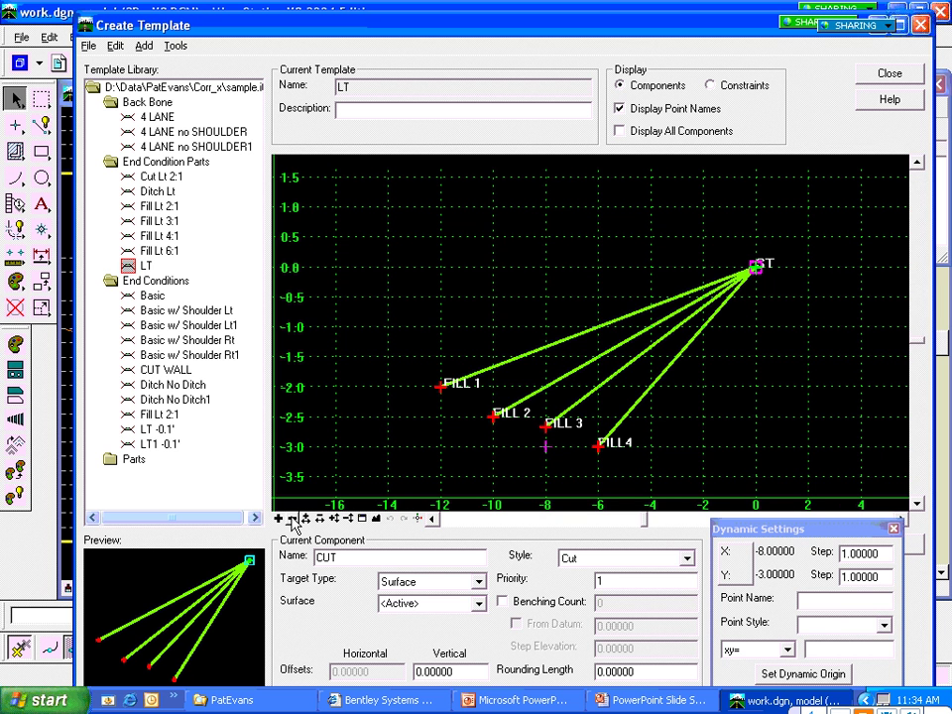
left_click(292, 518)
left_click(731, 279)
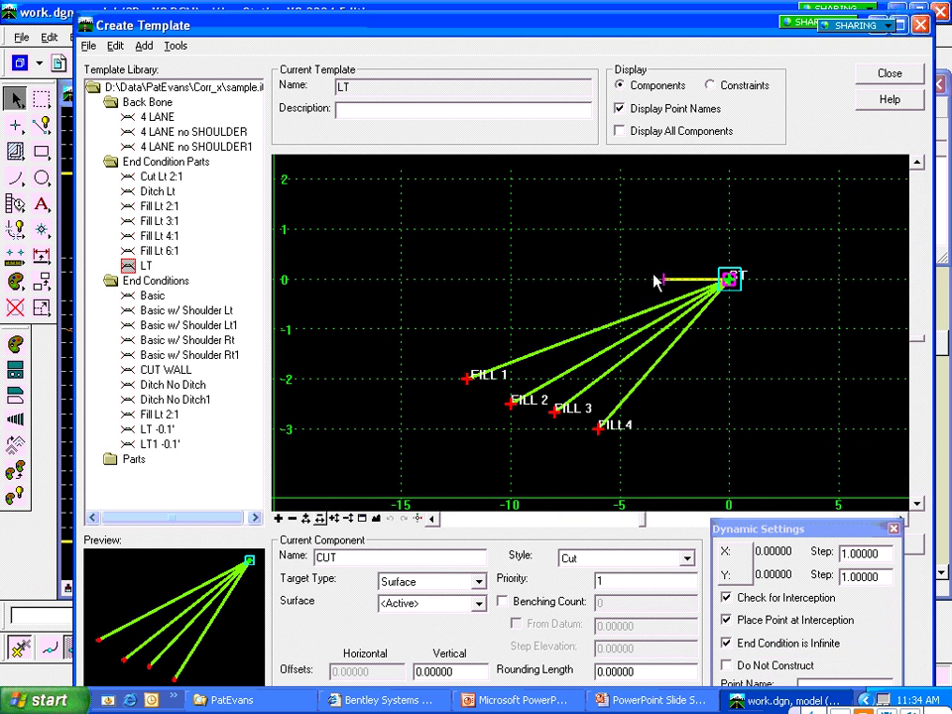
left_click(466, 192)
right_click(419, 204)
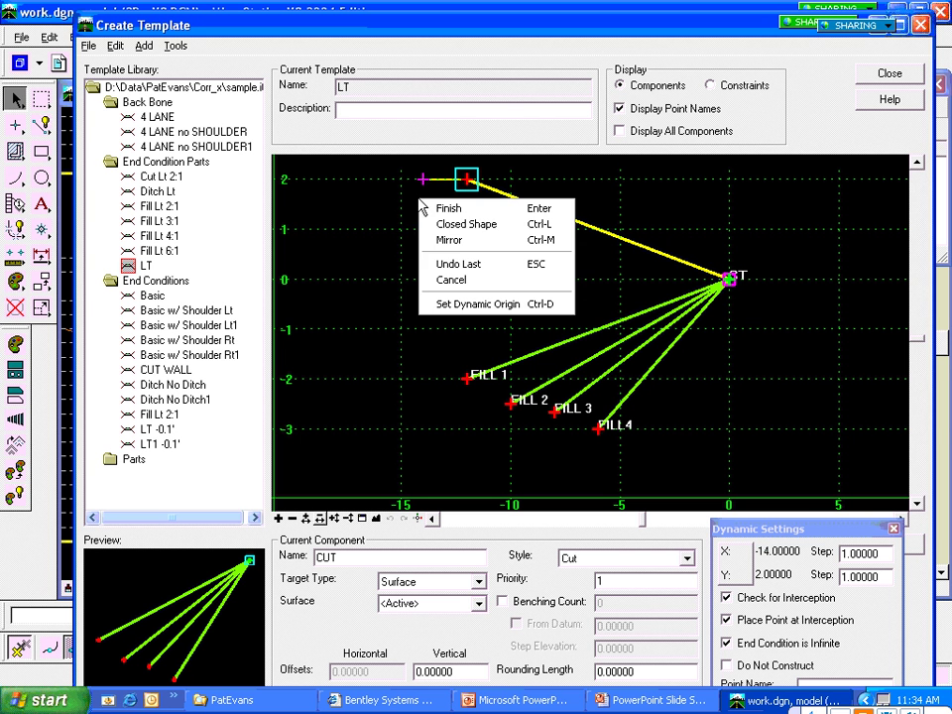
left_click(445, 206)
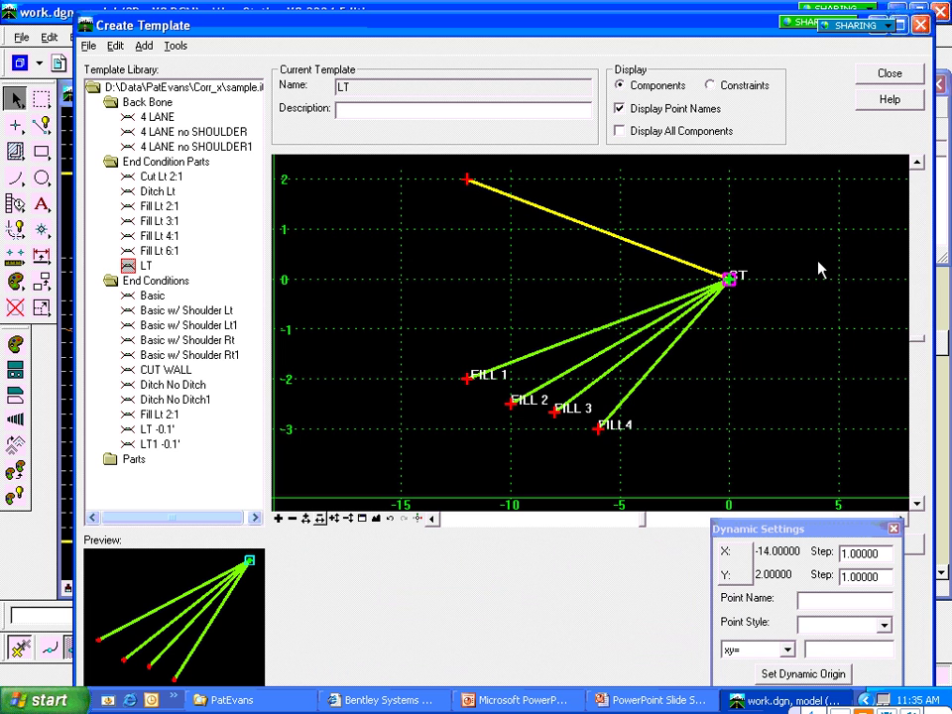
Step: Add a second cut end condition from the ST point to X -4, Y 1
right_click(624, 264)
mouse_move(779, 272)
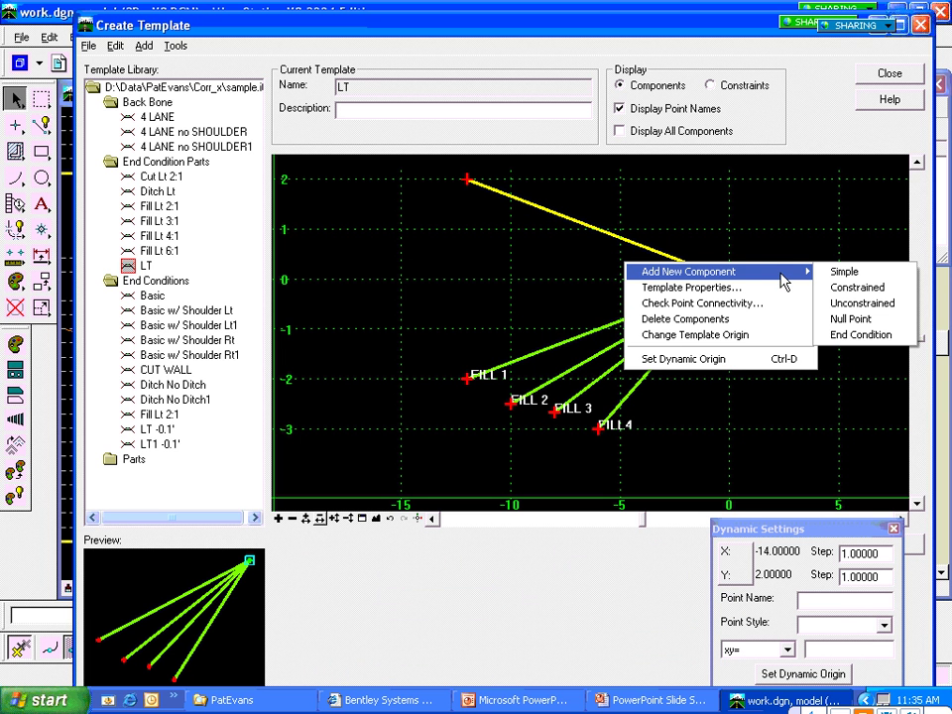
left_click(861, 335)
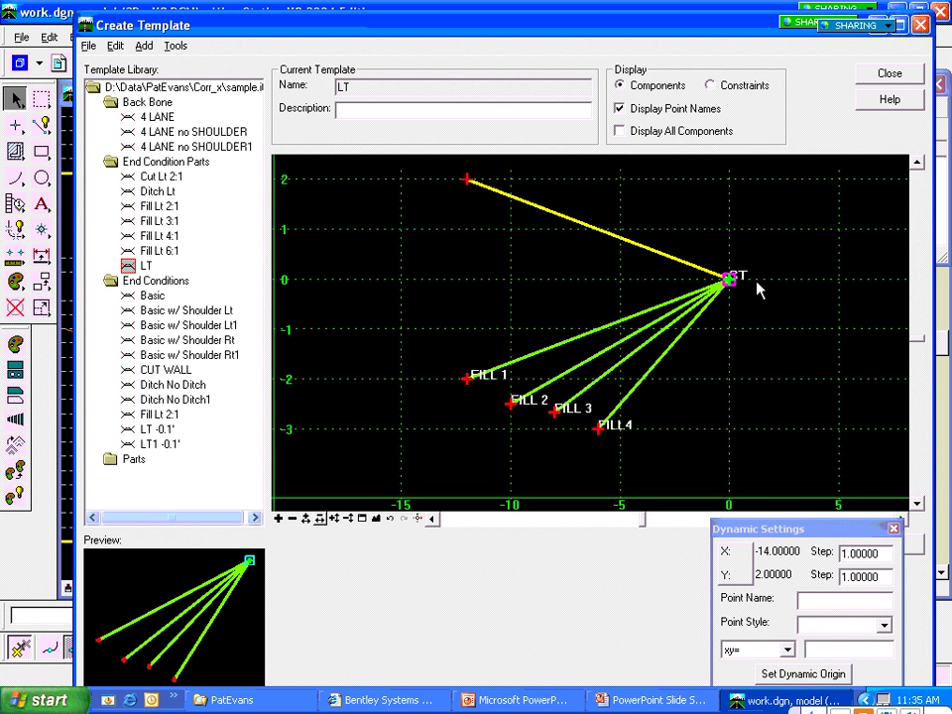
left_click(731, 279)
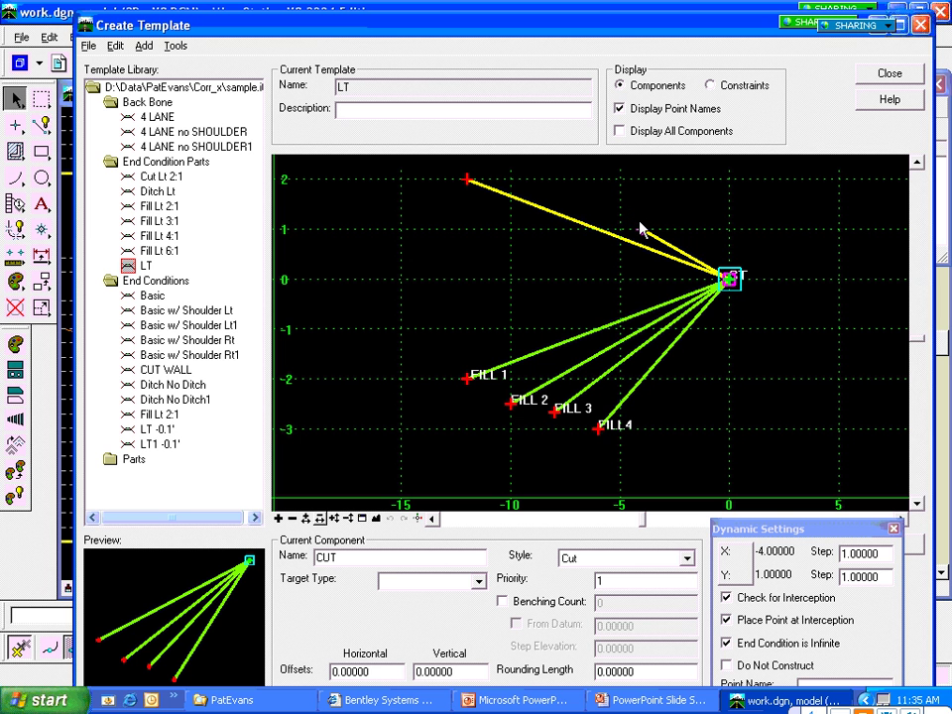
left_click(643, 229)
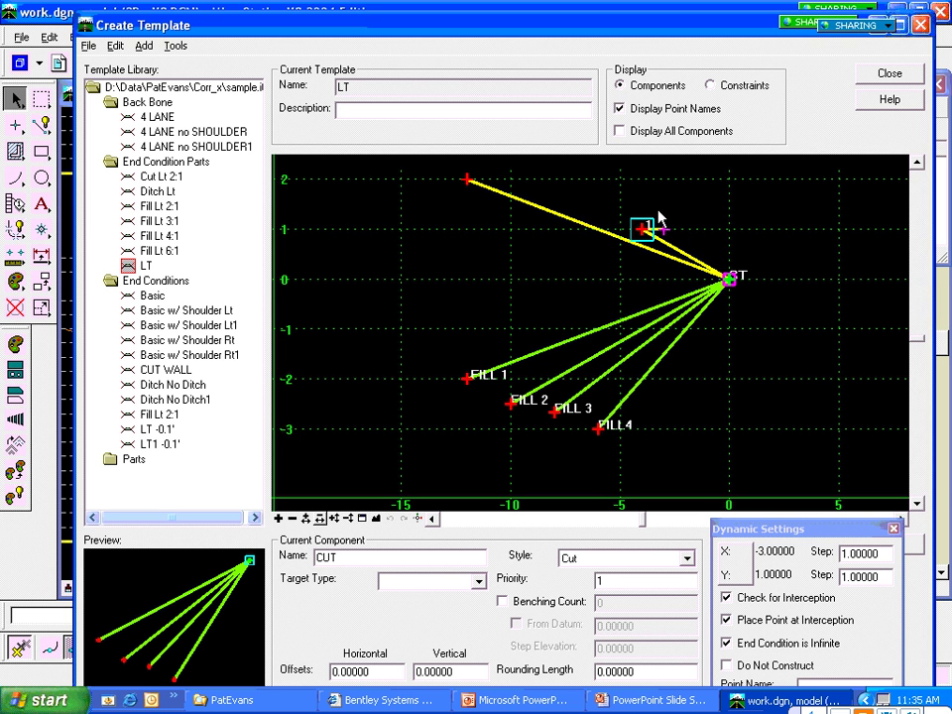
right_click(661, 218)
left_click(679, 216)
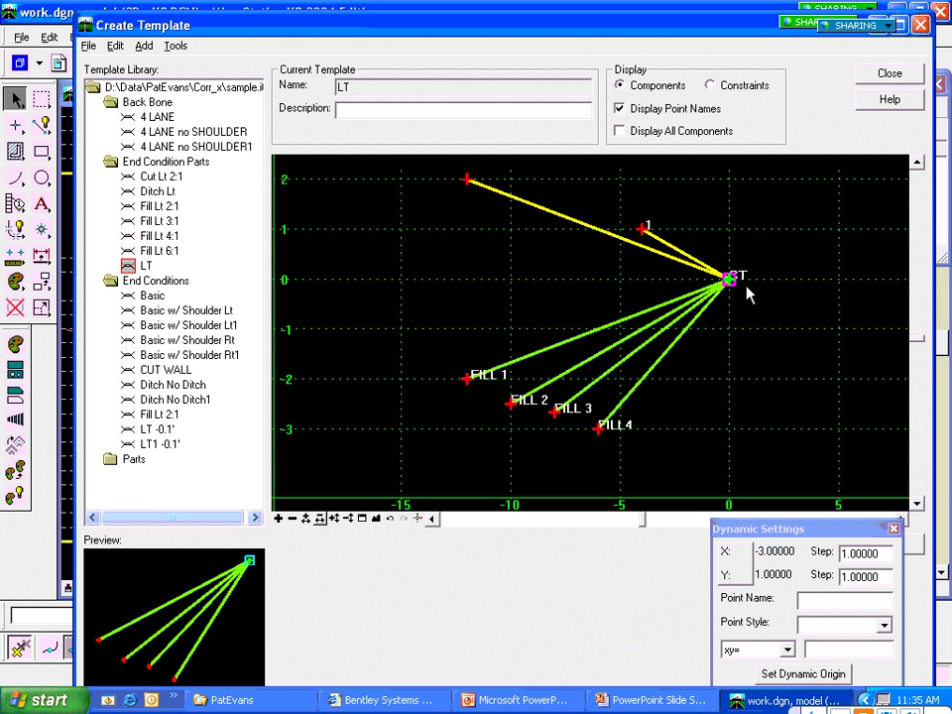
Step: Add a third cut end condition from the ST point to X -3, Y 1
right_click(762, 294)
mouse_move(739, 303)
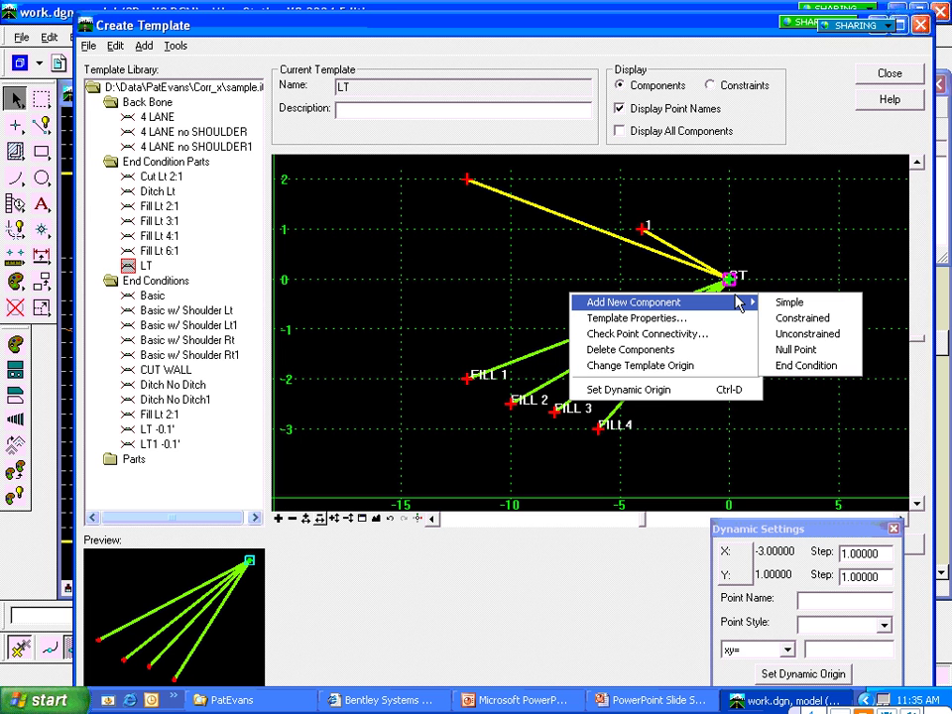
left_click(803, 366)
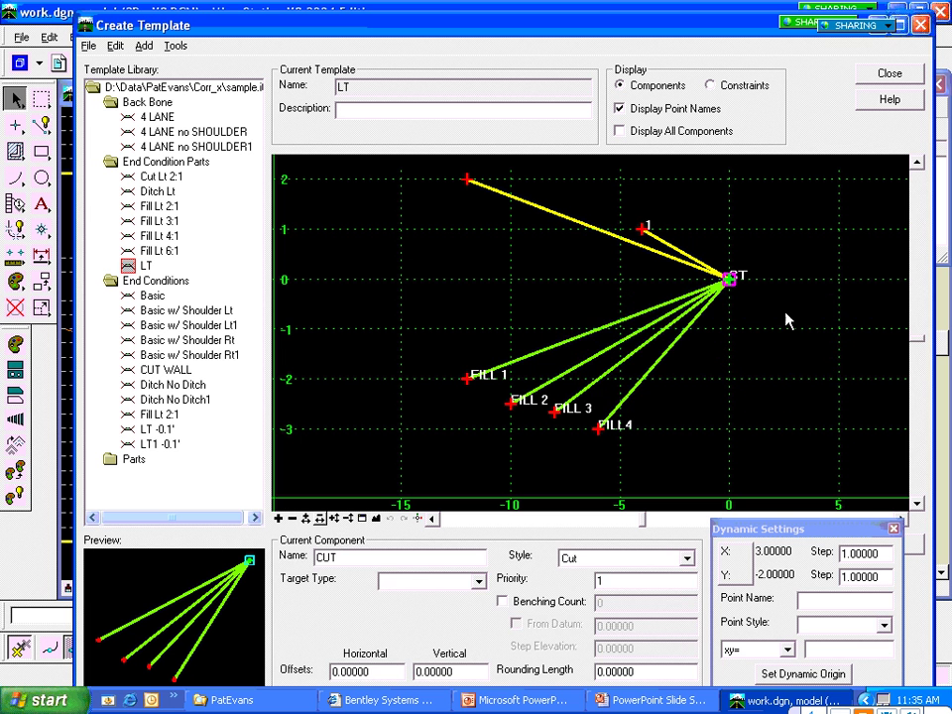
left_click(728, 280)
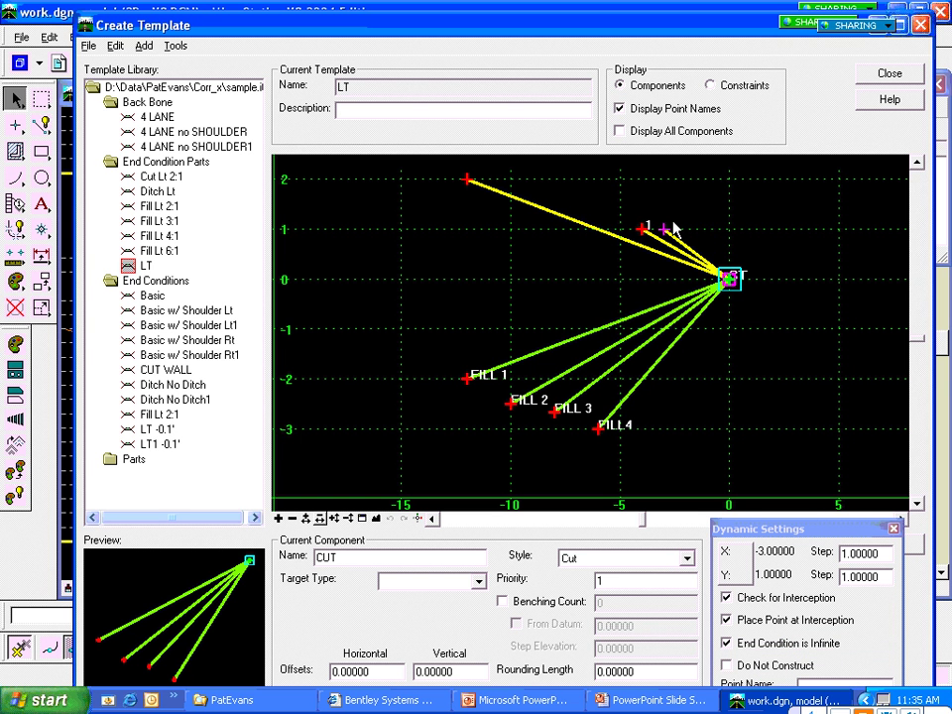
left_click(668, 228)
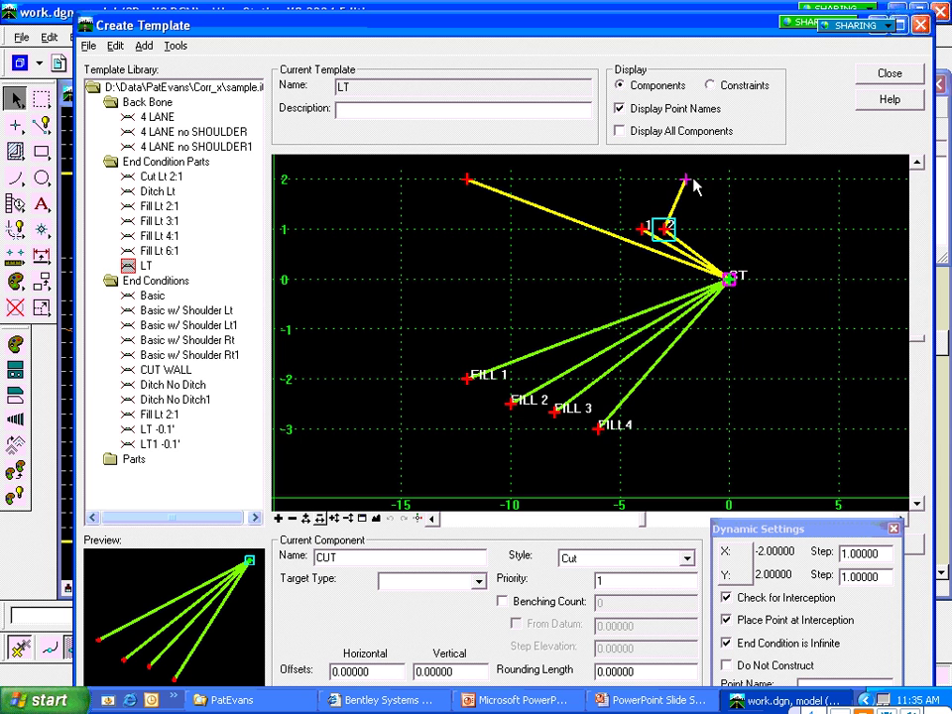
right_click(691, 188)
left_click(715, 199)
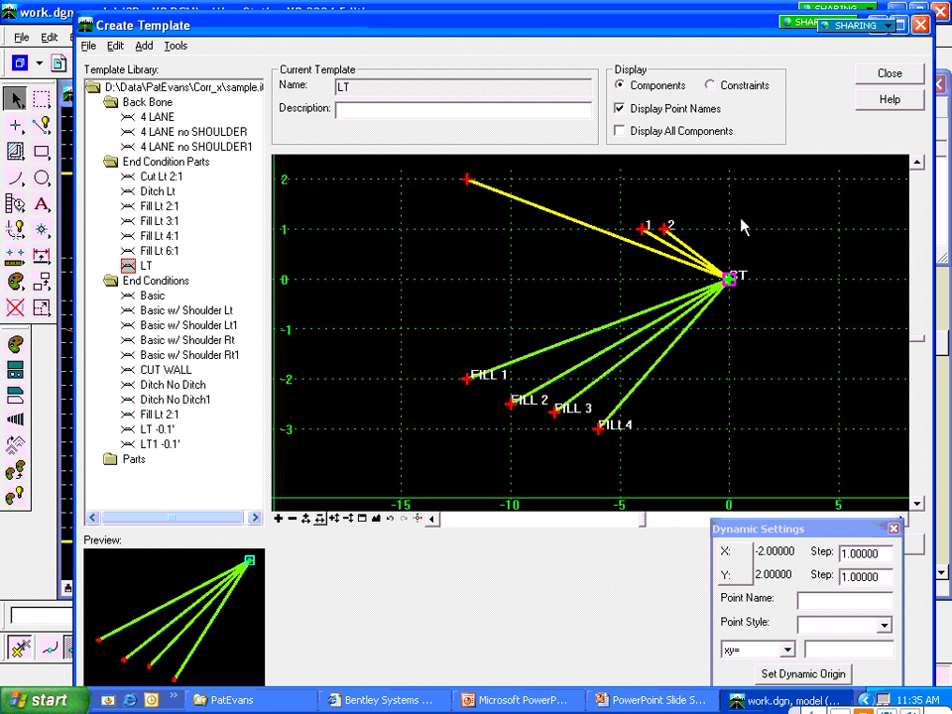
Step: Add a fourth cut end condition from the ST point to X -2, Y 1
right_click(799, 296)
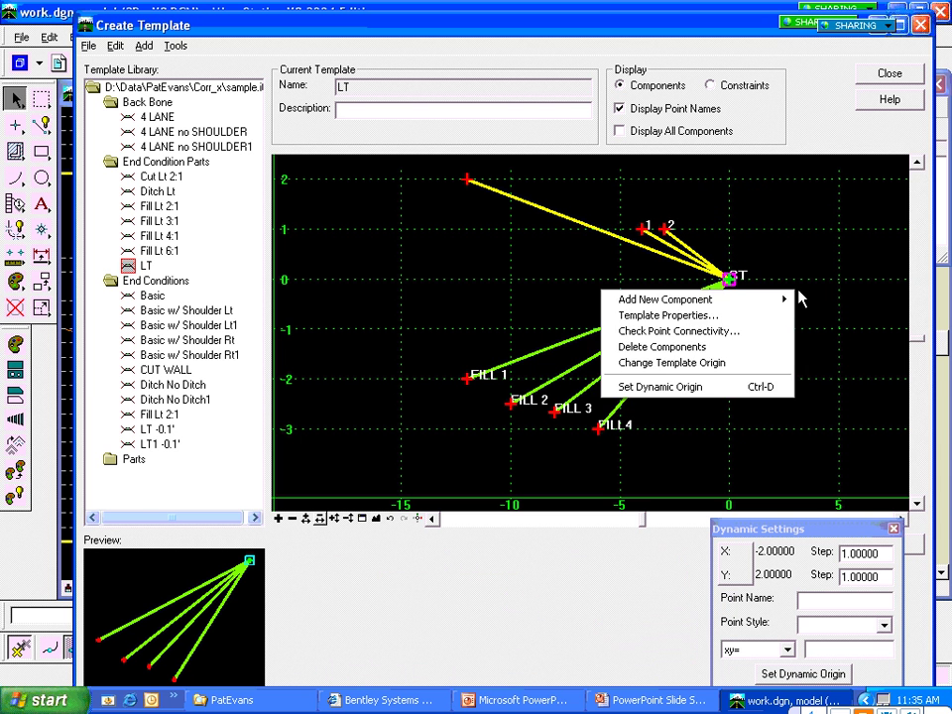
mouse_move(744, 307)
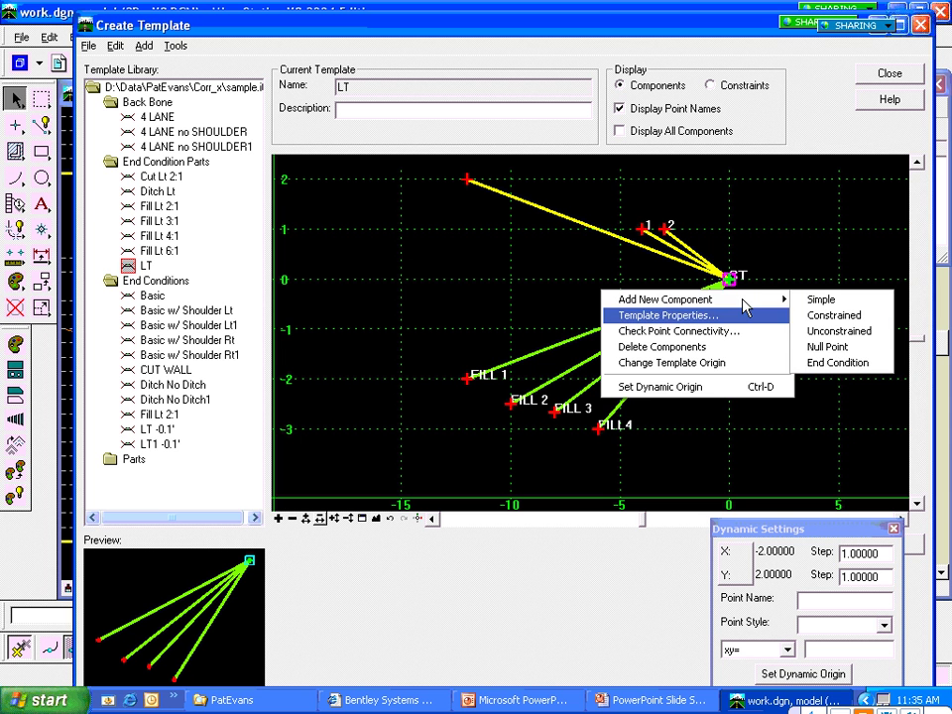
left_click(832, 362)
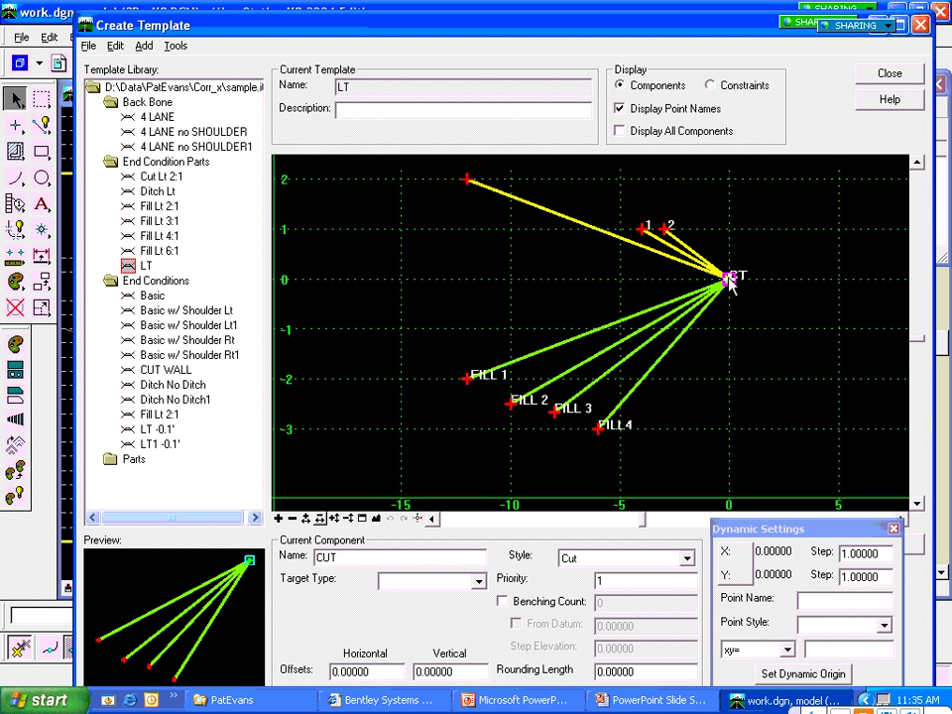
left_click(730, 282)
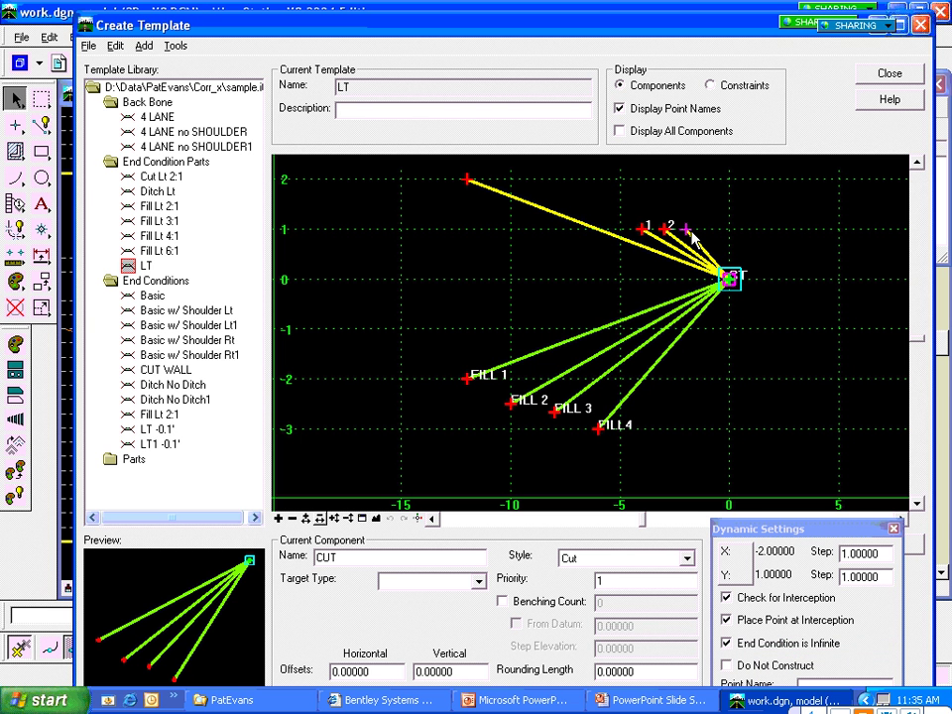
left_click(692, 233)
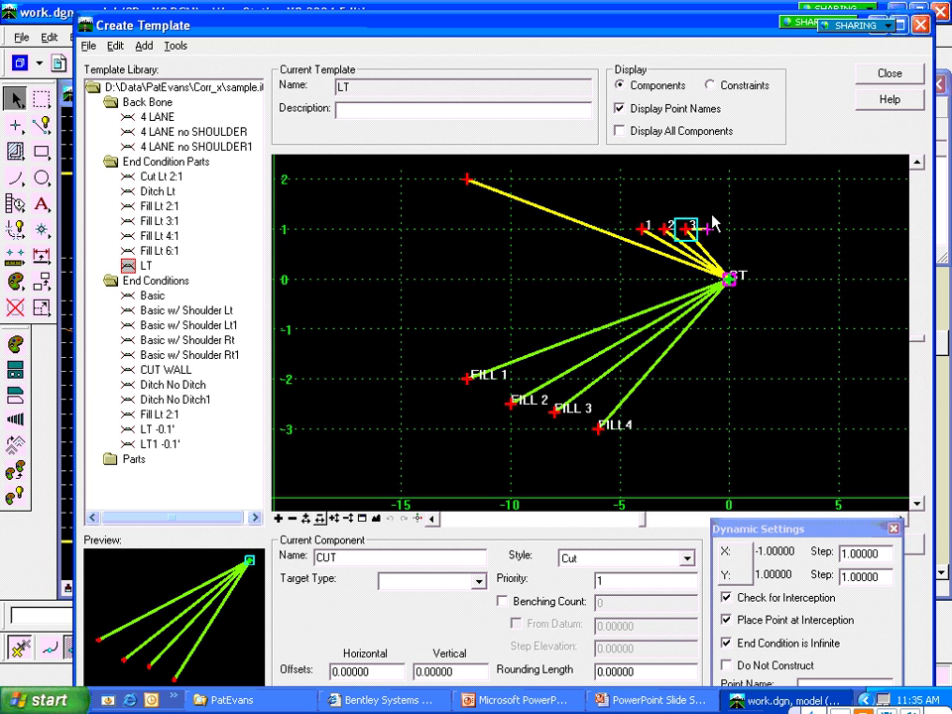
right_click(714, 226)
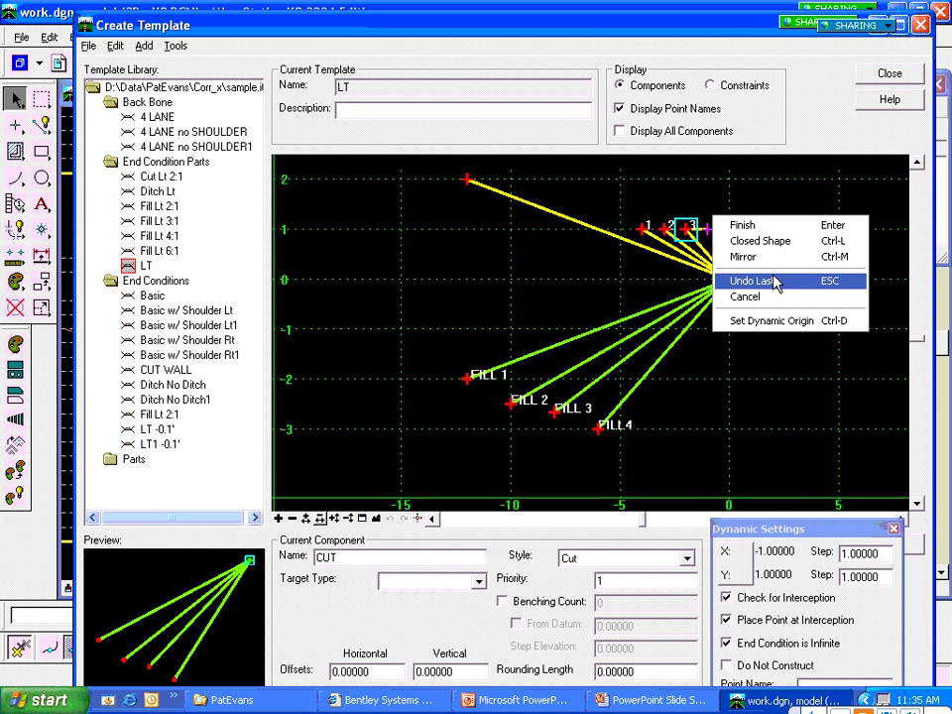
left_click(741, 226)
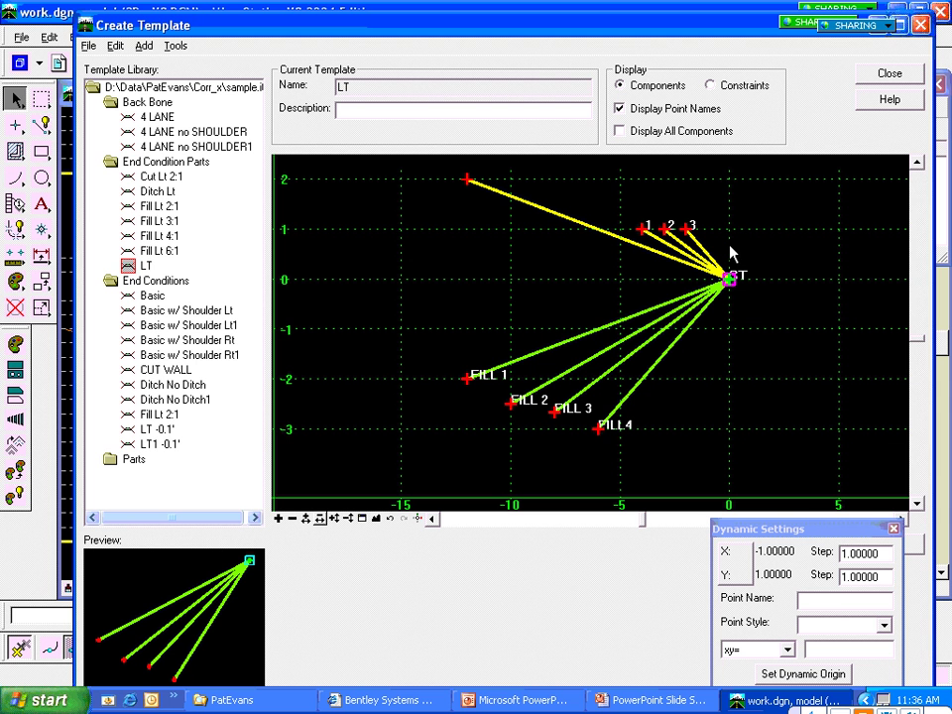
Step: Name the unnamed end point of the flattest cut slope CUT1 and make its end condition not infinite
double_click(466, 181)
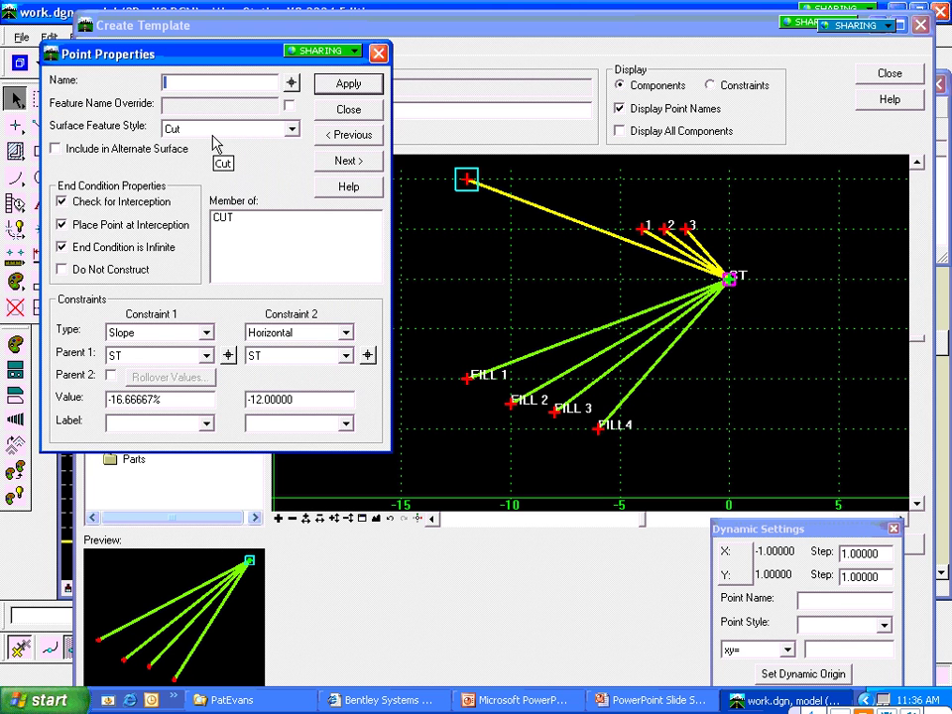
type("CUT1")
left_click(62, 248)
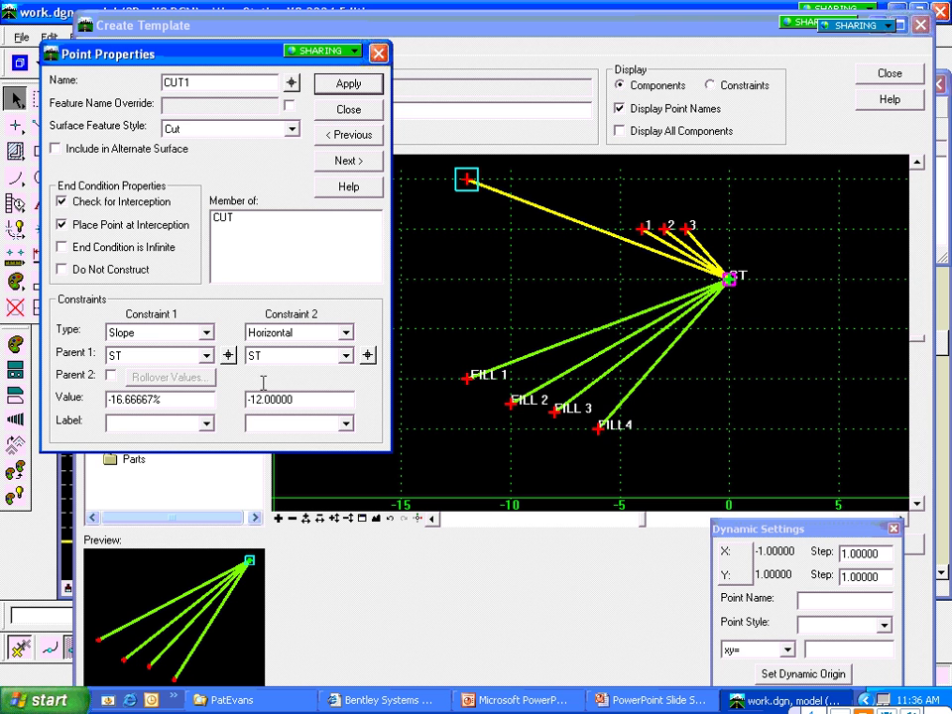
left_click(346, 85)
Step: Rename point 1 as CUT2, make its end condition not infinite, and set its horizontal constraint to -10
double_click(642, 229)
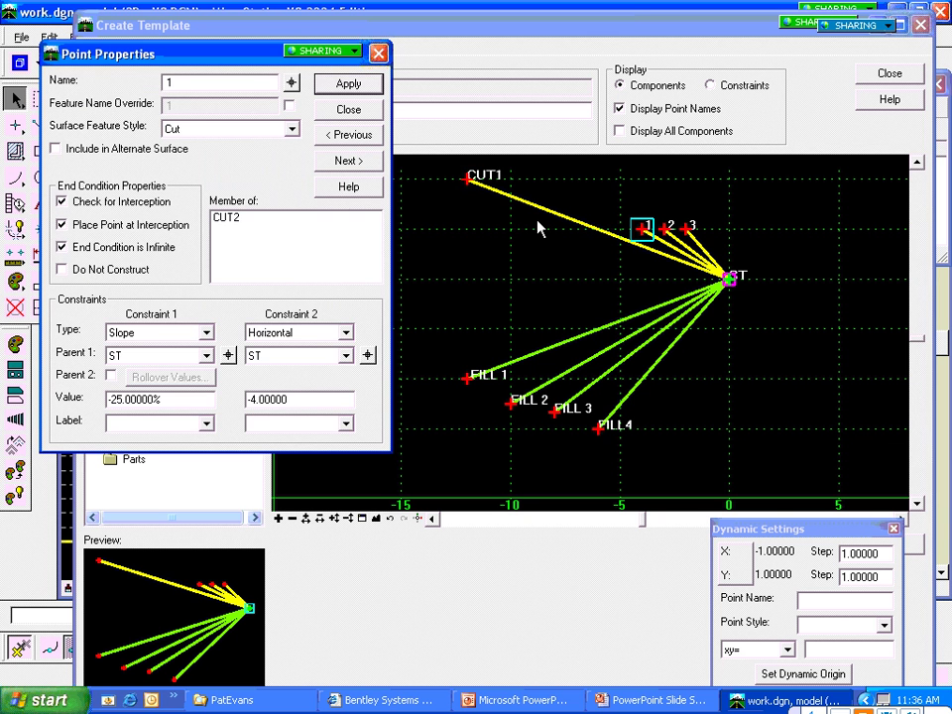
double_click(176, 82)
type("CUT2")
left_click(63, 248)
left_click(62, 248)
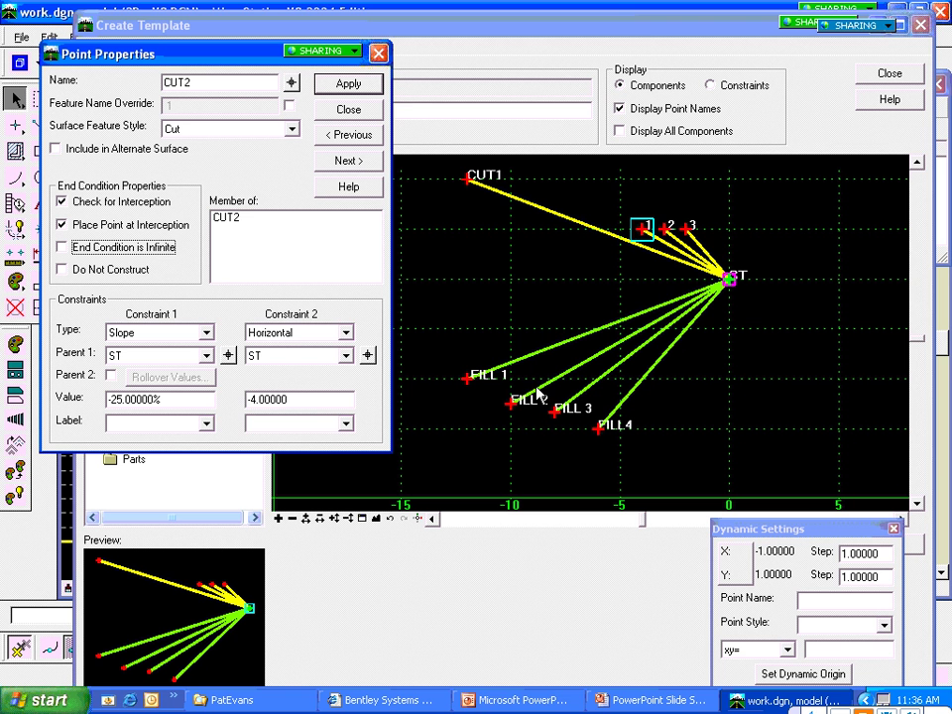
left_click(257, 398)
key("BackSpace")
type("1")
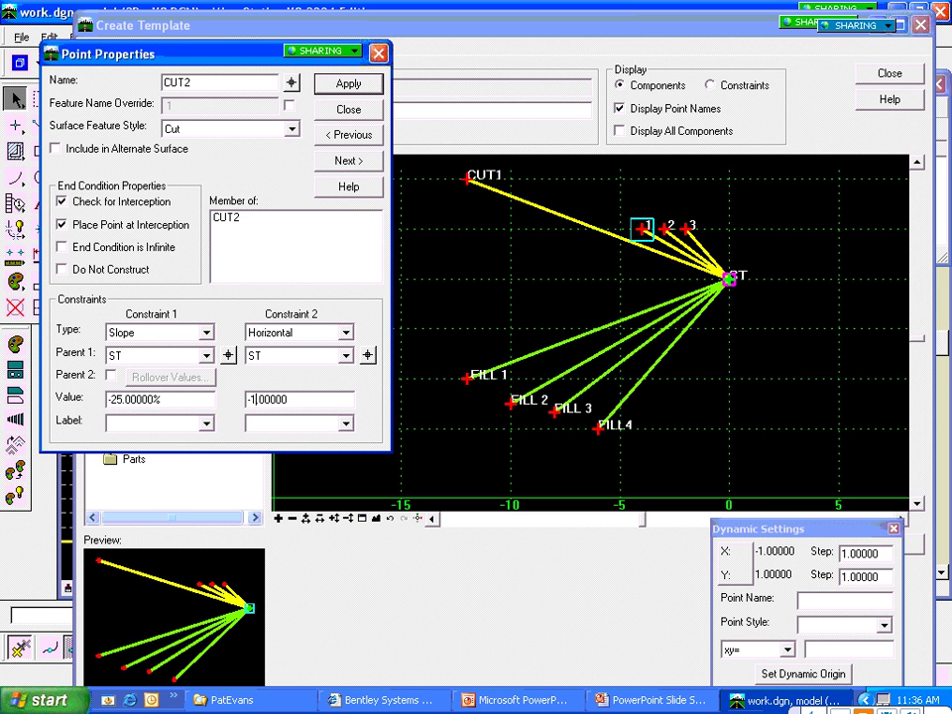
type("0")
left_click(348, 85)
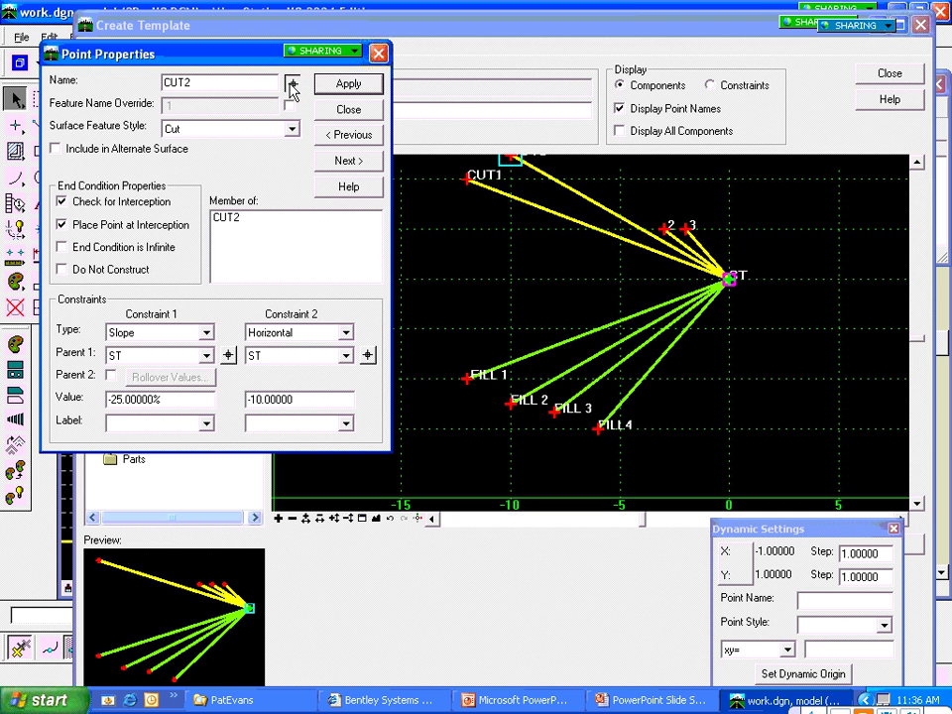
left_click(348, 109)
Step: Rename point 2 as CUT3 and set its horizontal constraint from ST to -8
double_click(664, 230)
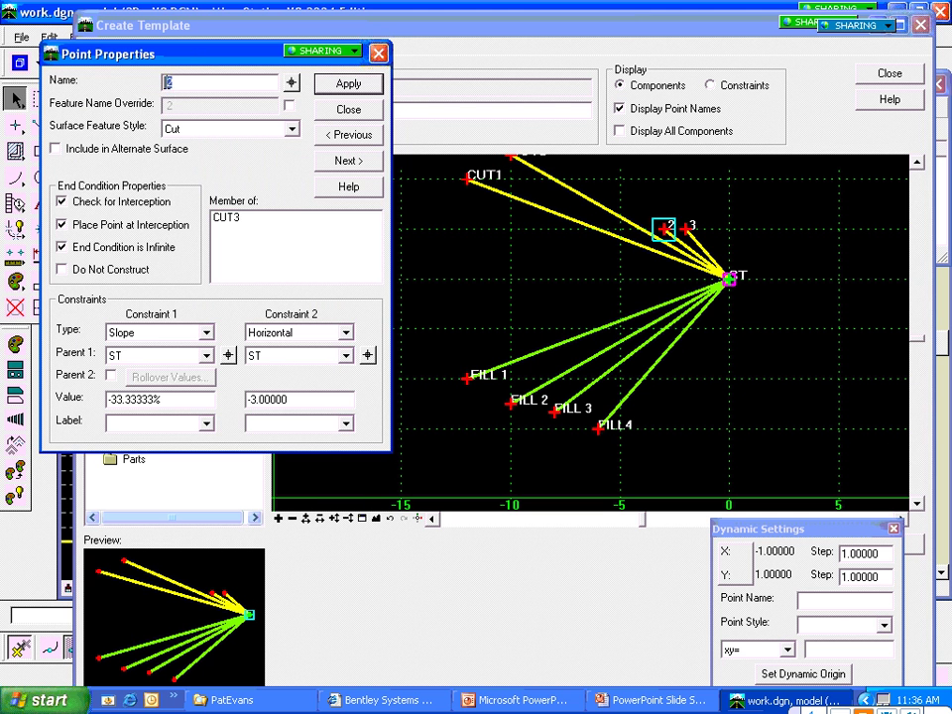
type("CUT3")
key("BackSpace")
type("8")
left_click(347, 87)
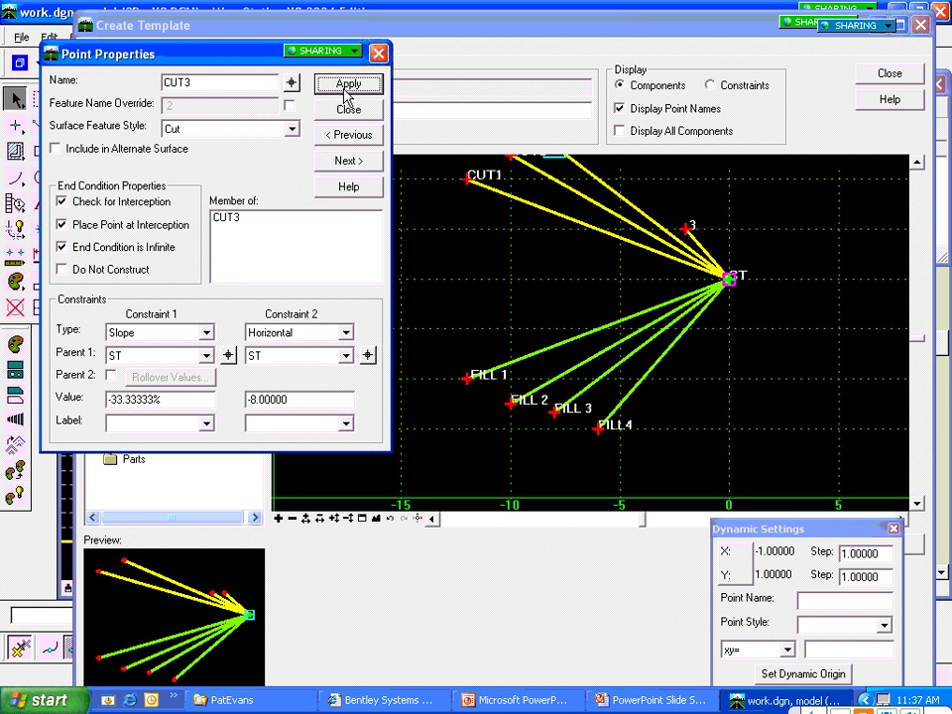
Step: Rename point 3, the end point of the short steep cut slope, as CUT4
left_click(291, 85)
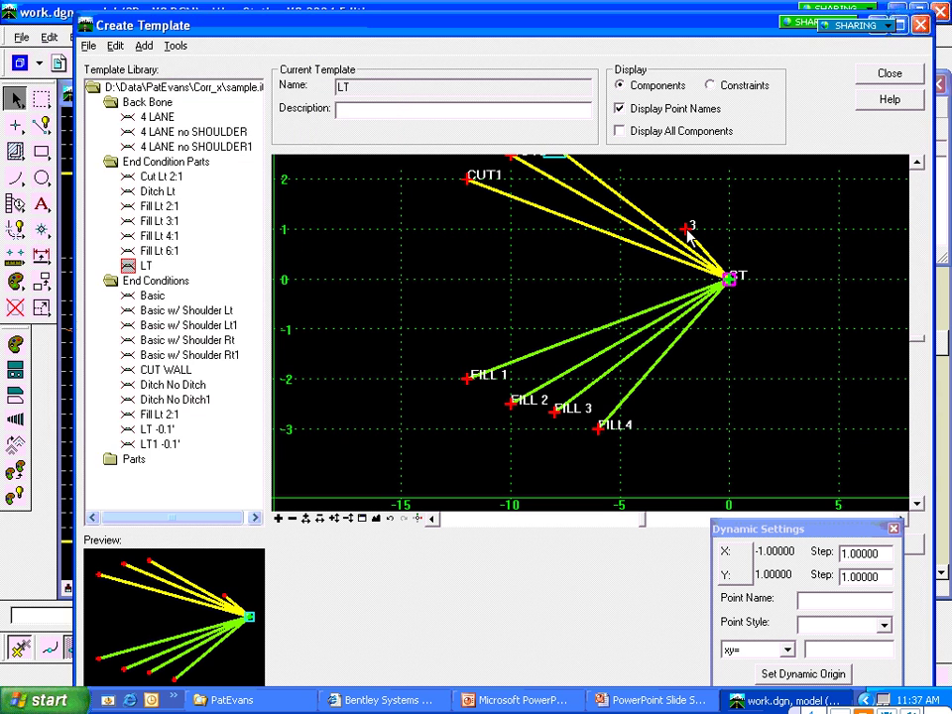
left_click(686, 231)
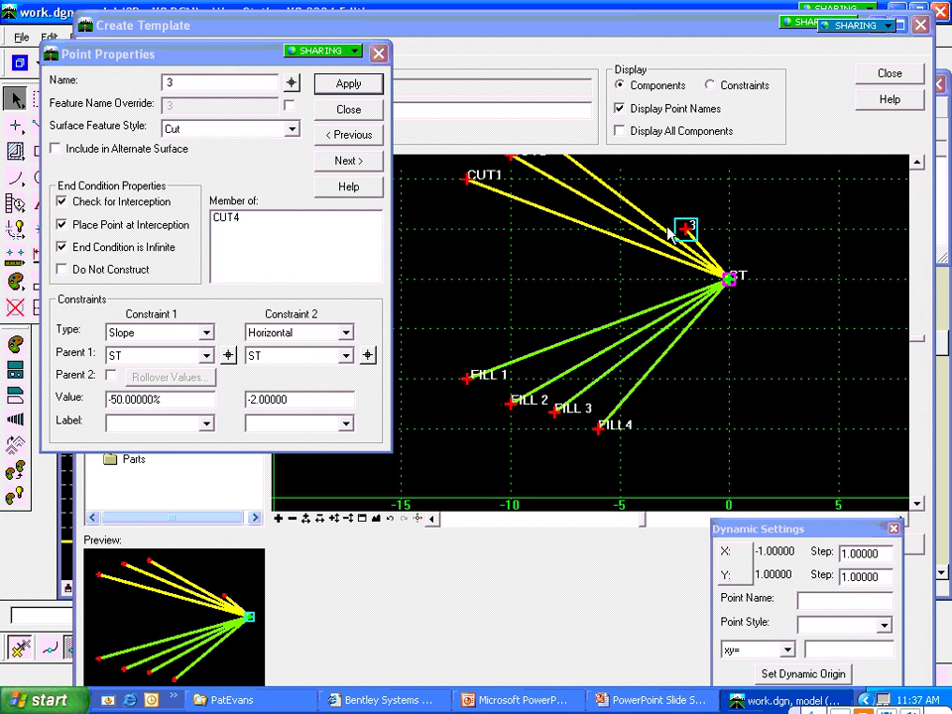
type("CUT")
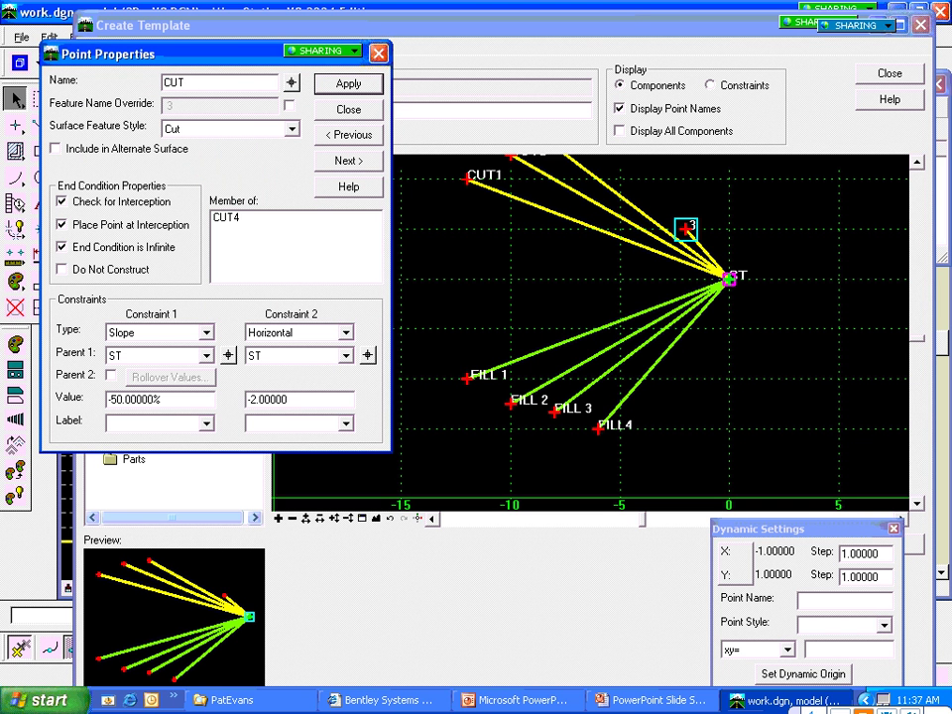
type("4")
left_click(344, 86)
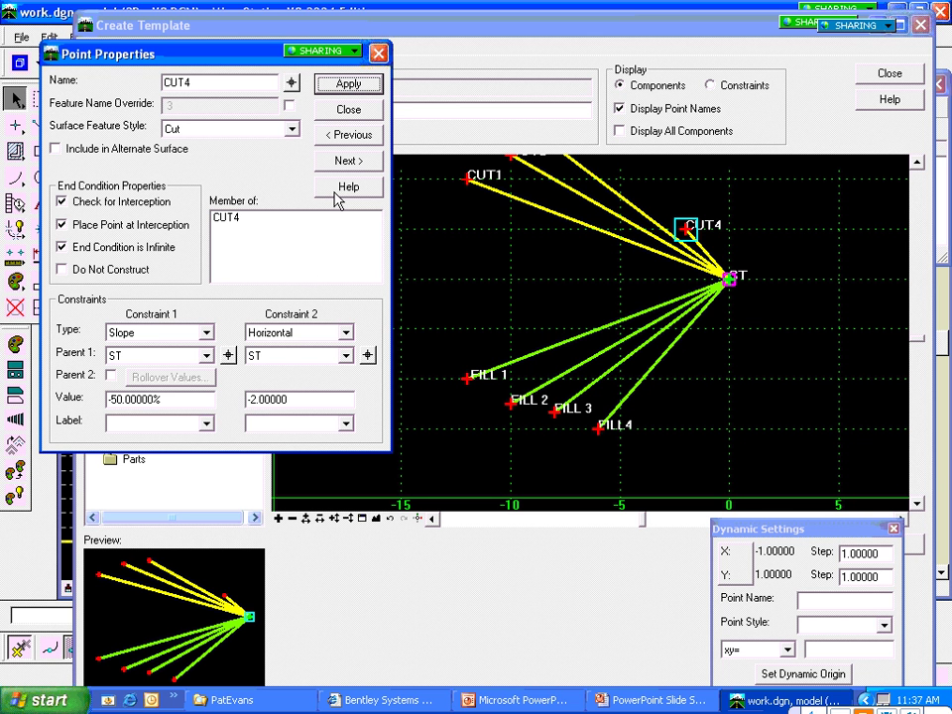
left_click(355, 110)
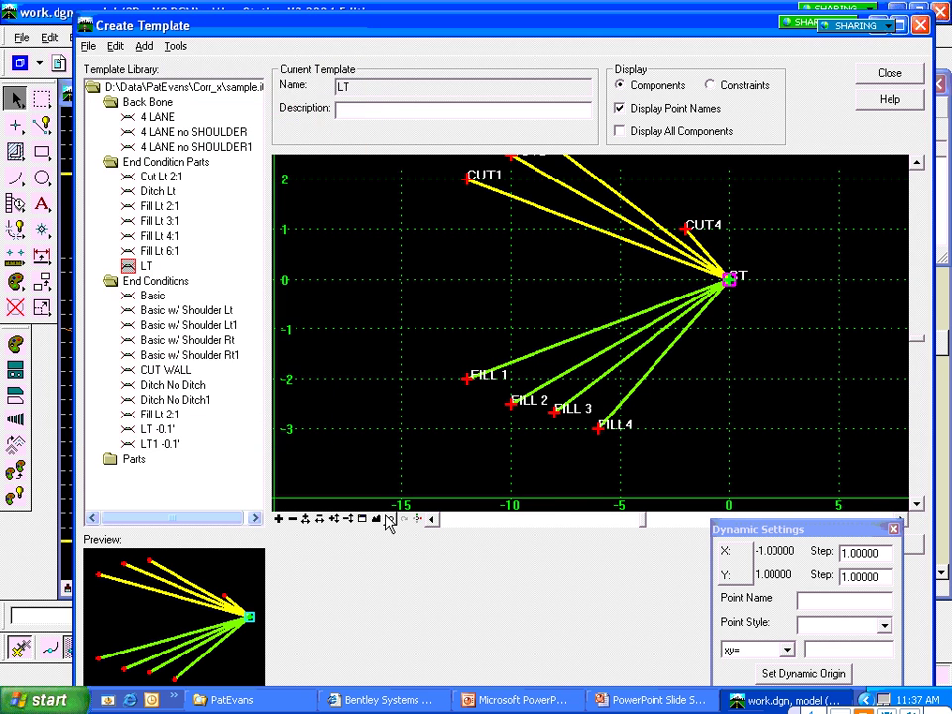
Step: Start the end condition test for the LT template and open the conflicting priorities of point ST for editing
left_click(376, 518)
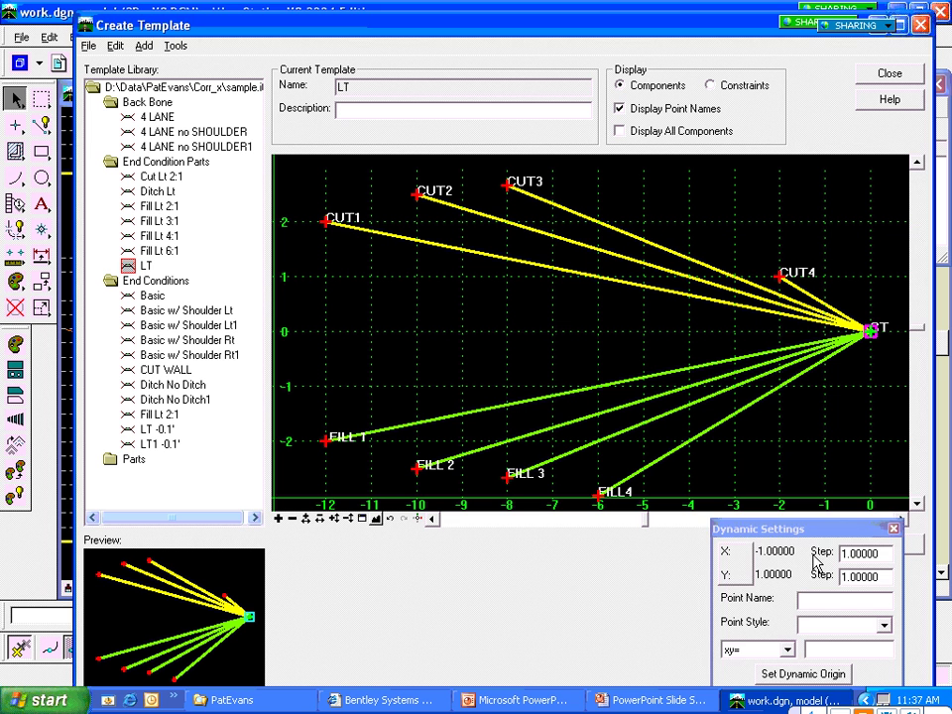
left_click_drag(800, 526, 813, 565)
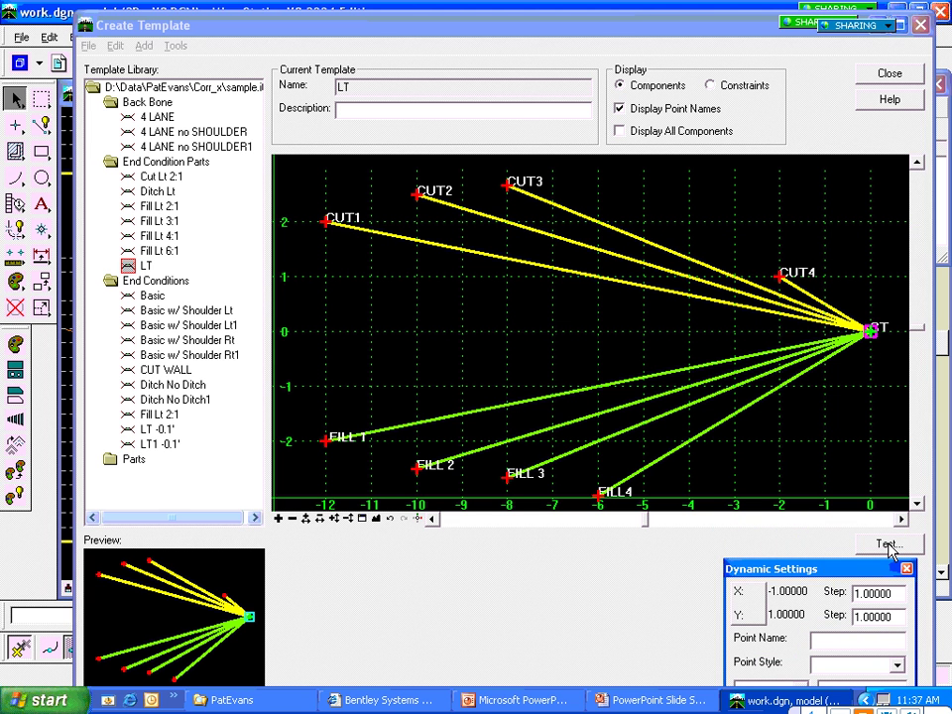
left_click(887, 546)
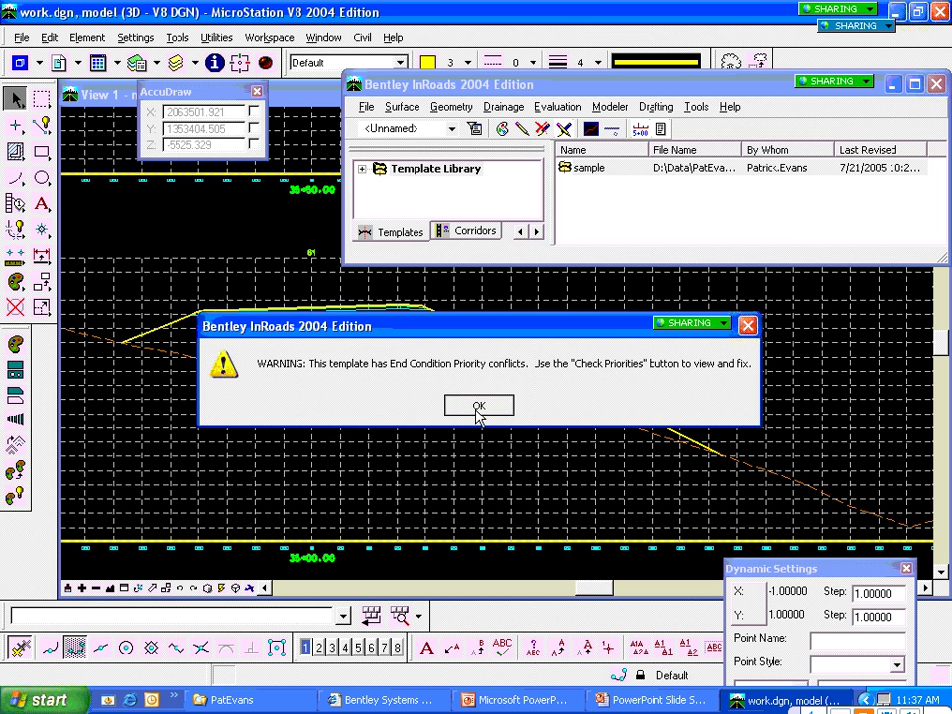
left_click(480, 412)
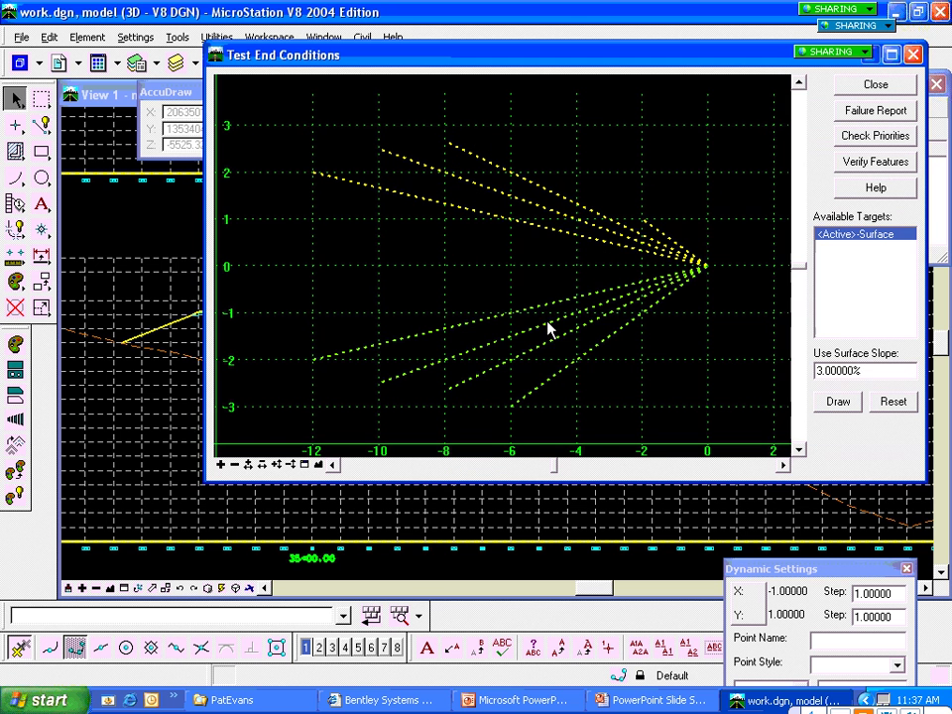
left_click(860, 144)
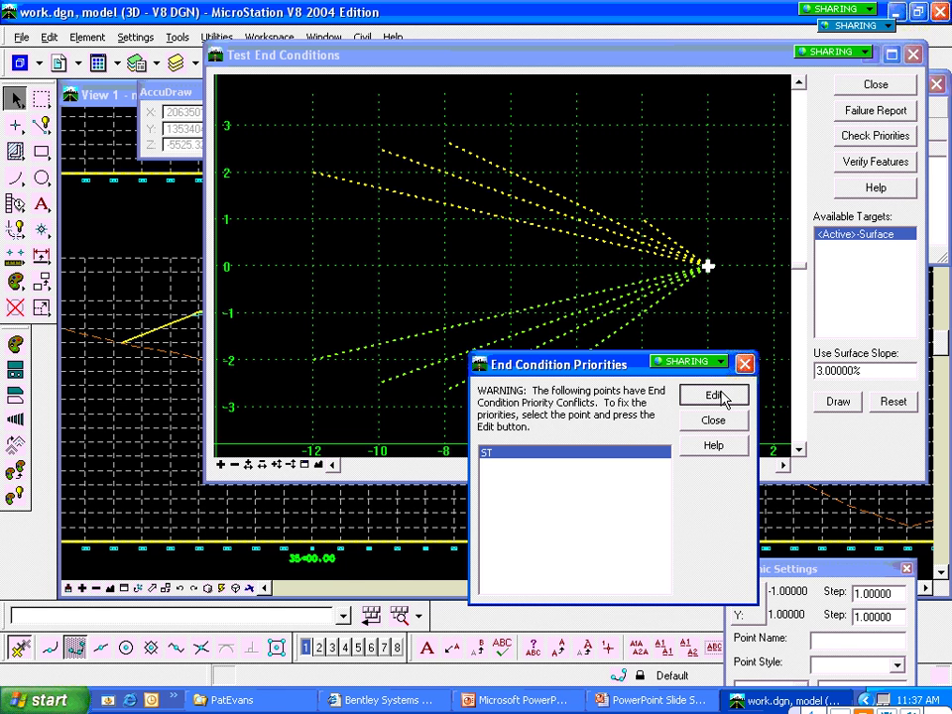
left_click(721, 393)
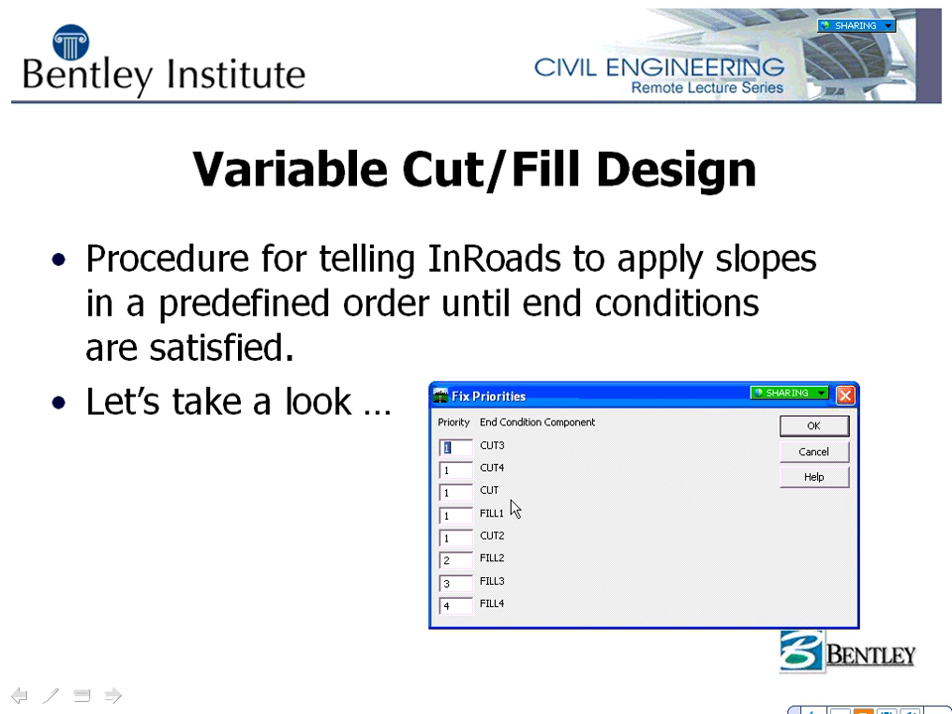
key("alt+Tab")
key("alt+Tab")
key("alt+Tab")
key("alt+Tab")
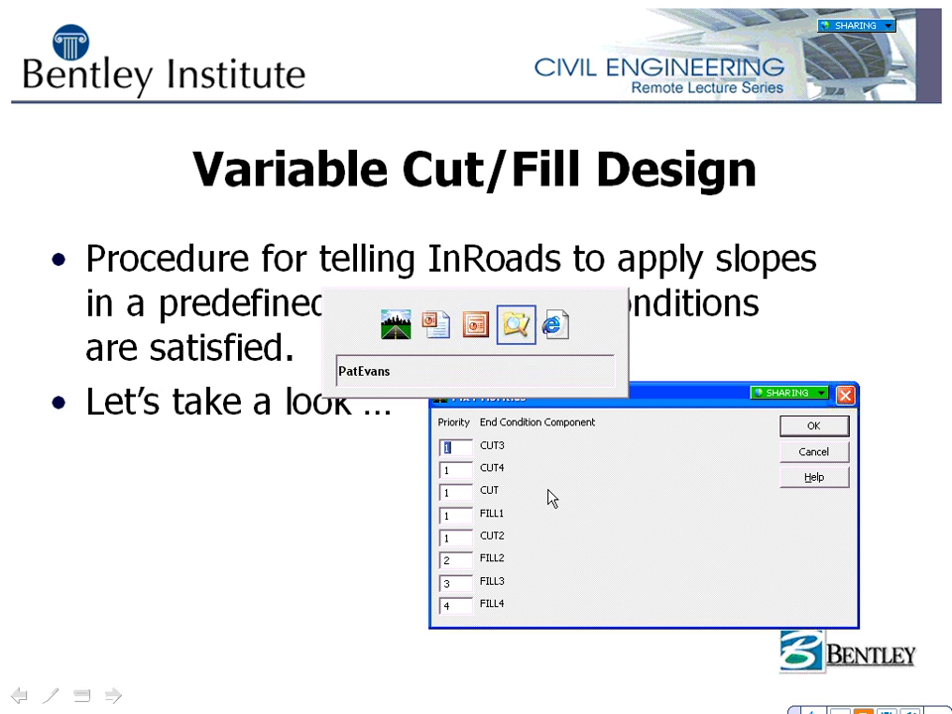
key("alt+Tab")
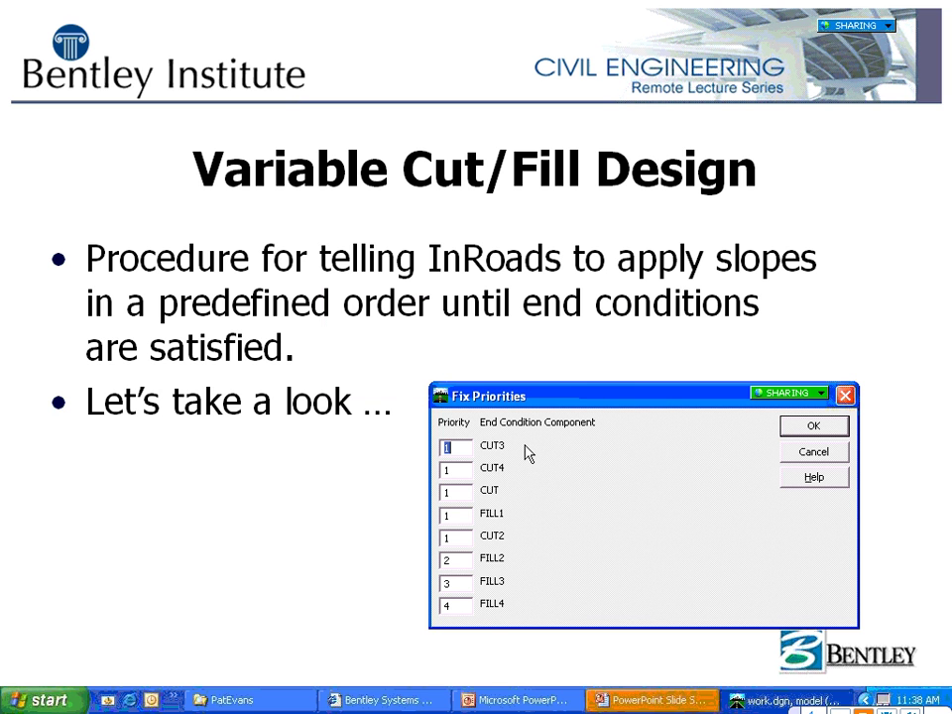
key("alt+Tab")
key("alt+Tab")
key("alt+Tab")
key("alt+Tab")
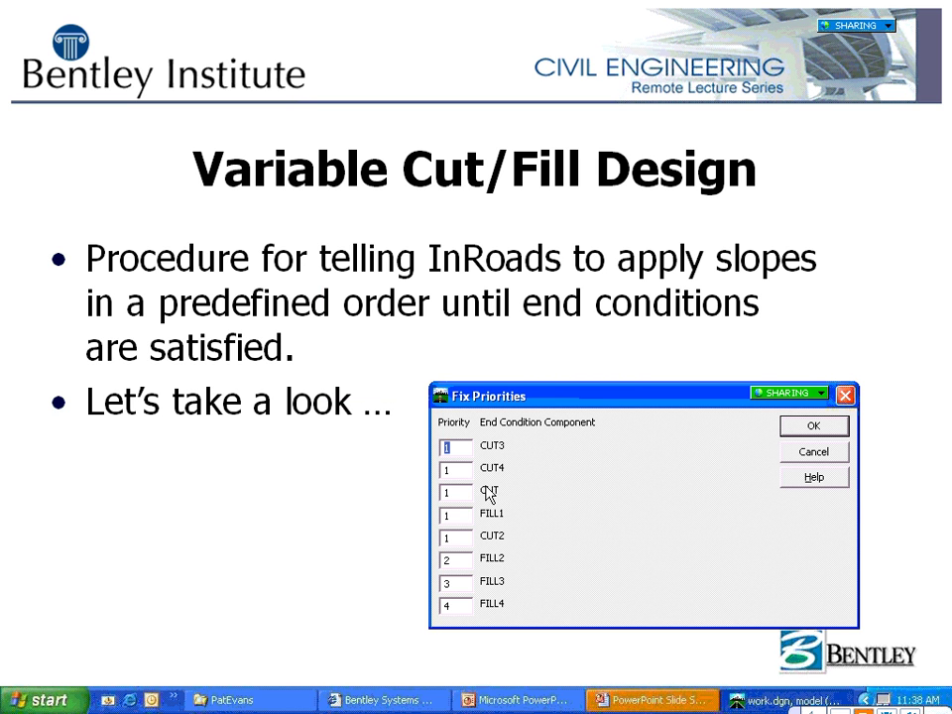
Step: Set the end condition priorities of CUT2 to 2, CUT3 to 3 and CUT4 to 4
left_click(446, 491)
key("Tab")
key("Tab")
type("2")
key("Tab")
double_click(461, 451)
type("3")
key("Tab")
type("4")
Step: Set the end condition priorities of FILL1 to 5, FILL2 to 6, FILL3 to 7 and FILL4 to 8, and accept the changes
key("Tab")
key("Tab")
type("5")
left_click_drag(459, 561, 406, 597)
type("678")
left_click(813, 426)
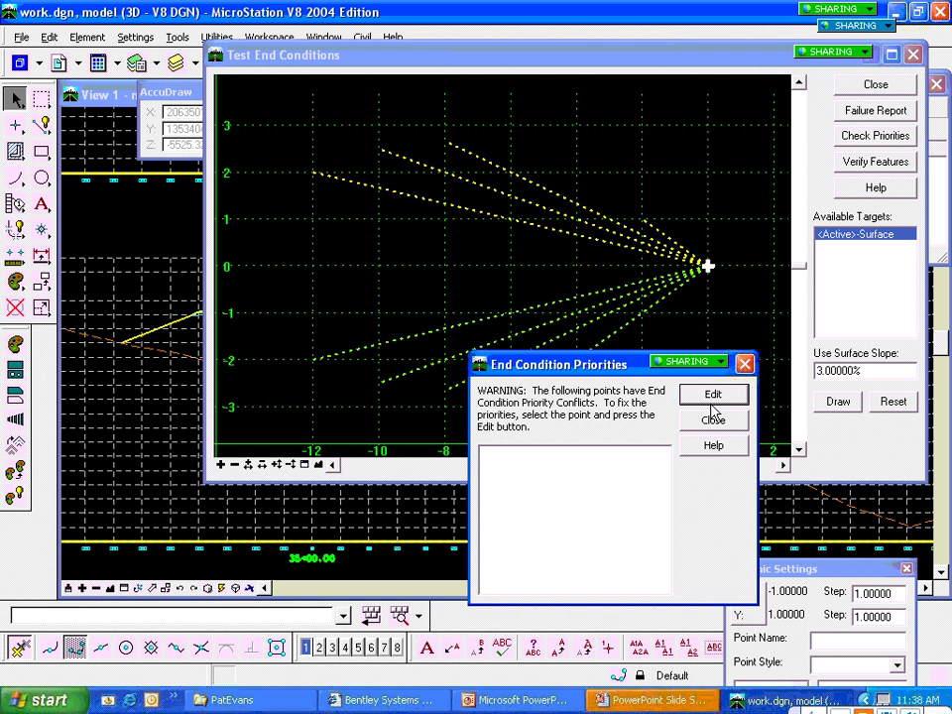
left_click(713, 421)
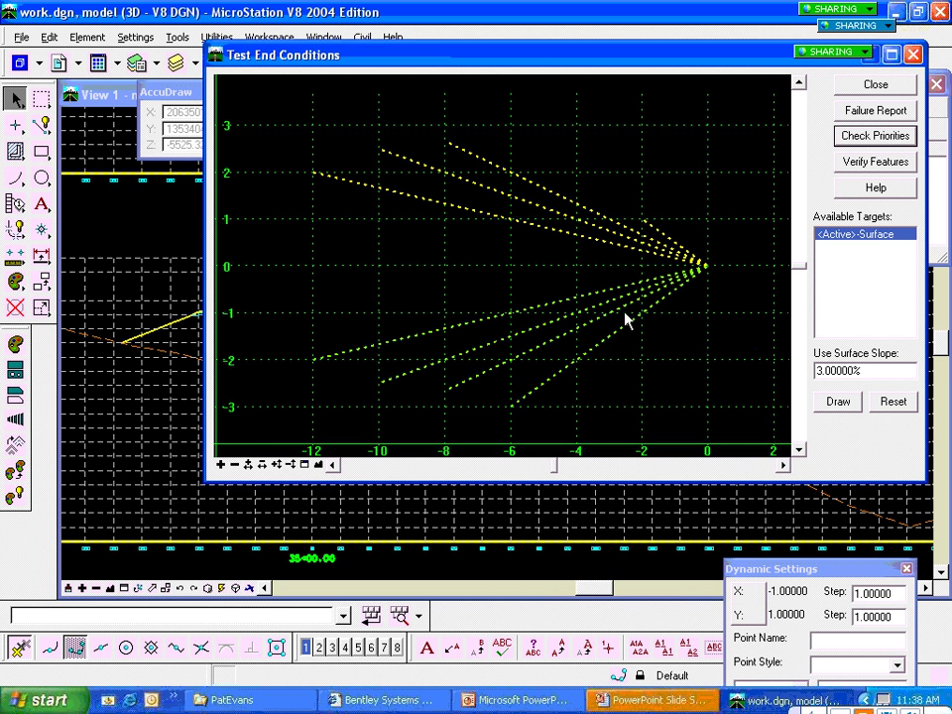
Step: Test how the cut and fill end conditions tie in to the active surface at a 3% slope, and leave the test
left_click(842, 406)
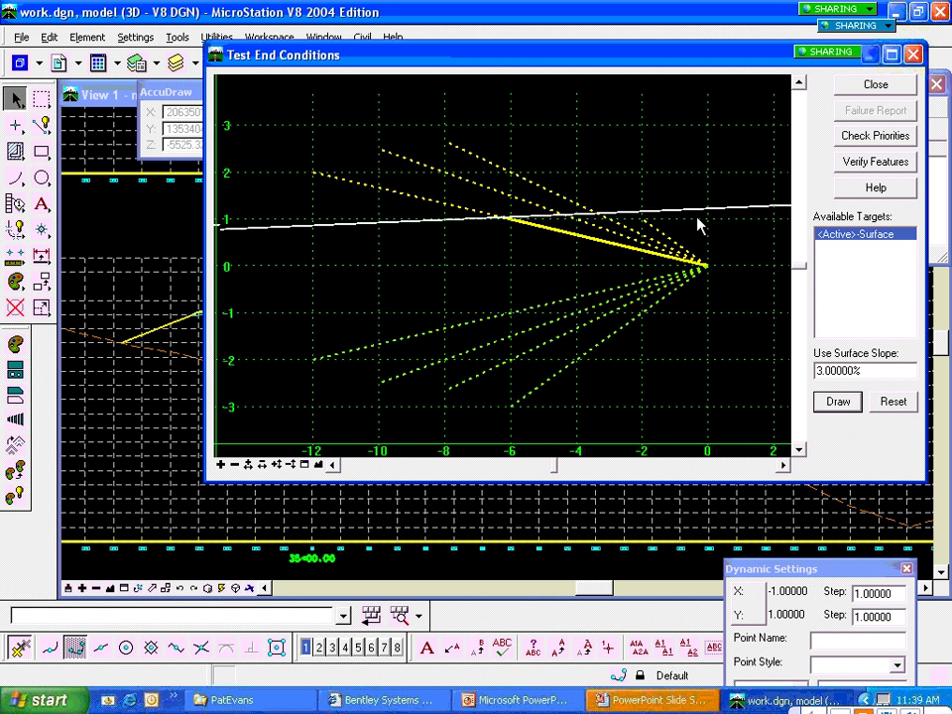
left_click(863, 87)
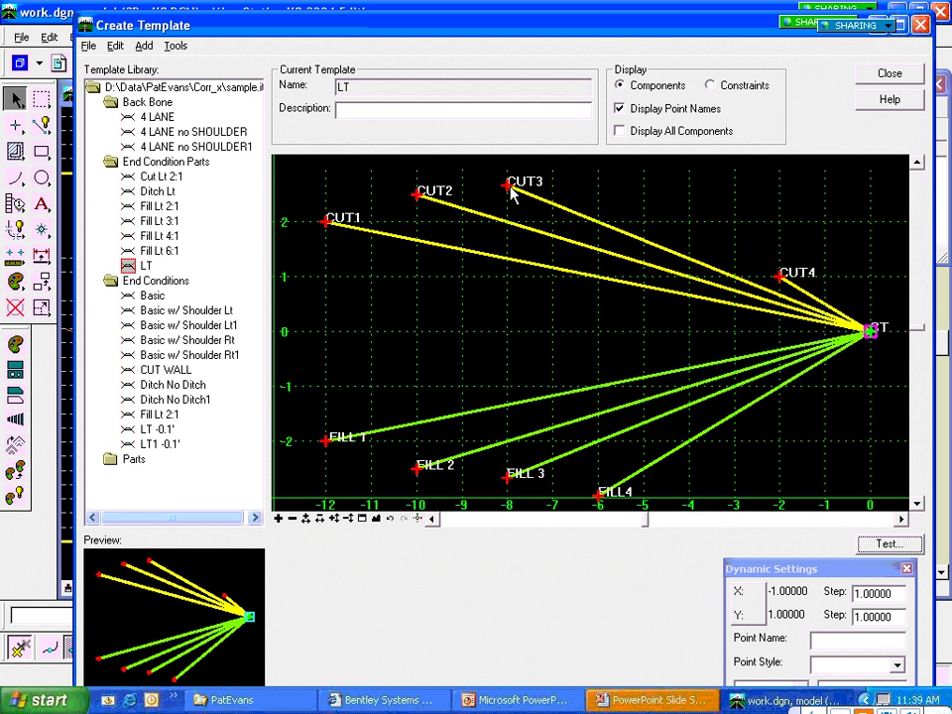
Step: Make the end condition at point CUT3 not infinite and minimize the template editor
double_click(509, 191)
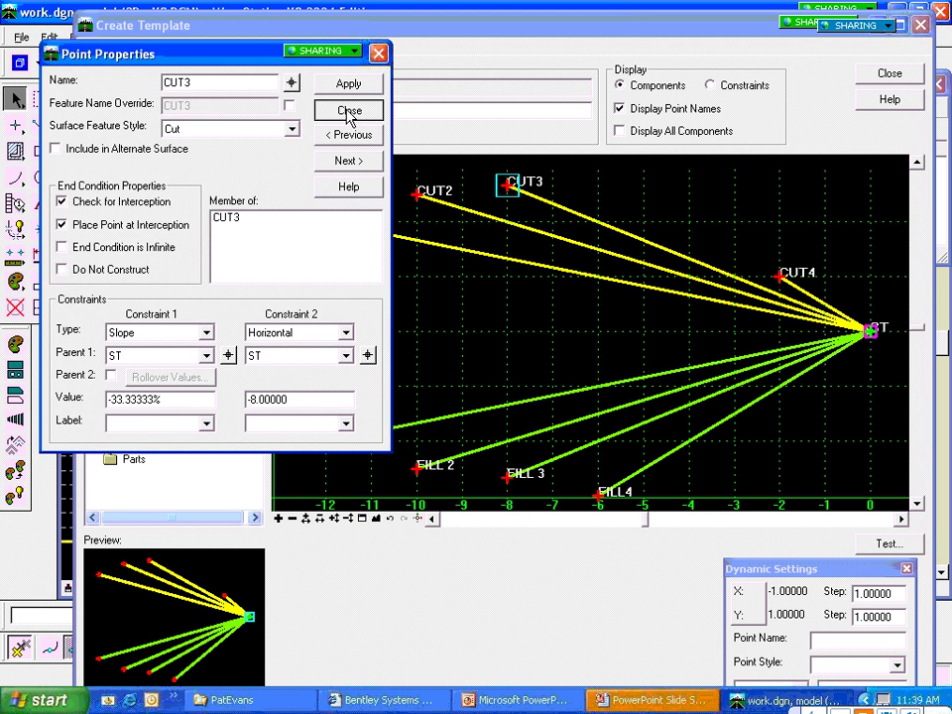
left_click(349, 112)
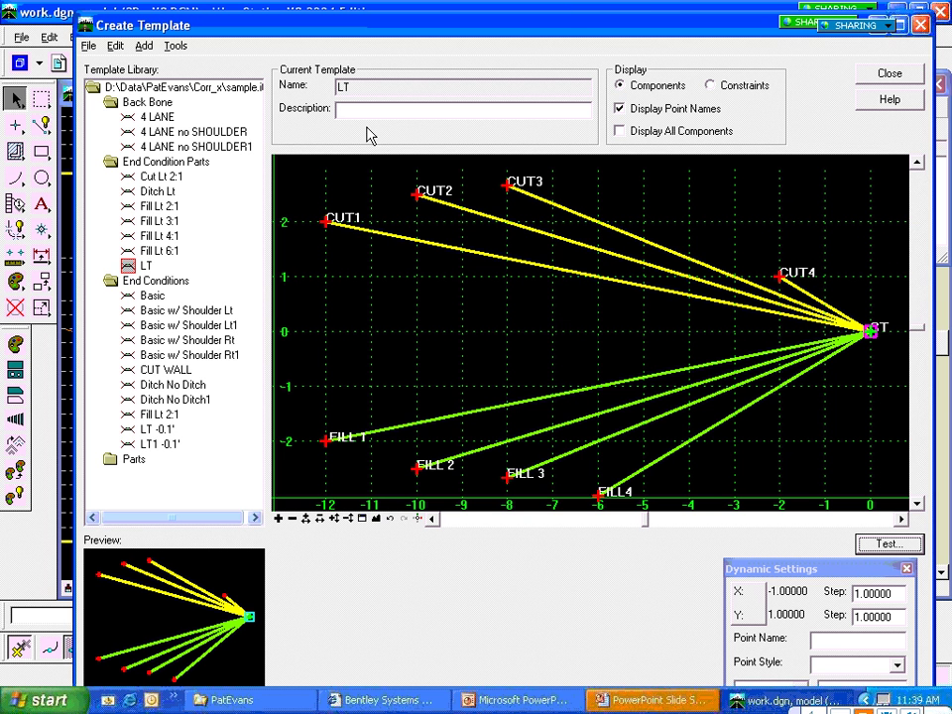
left_click(874, 30)
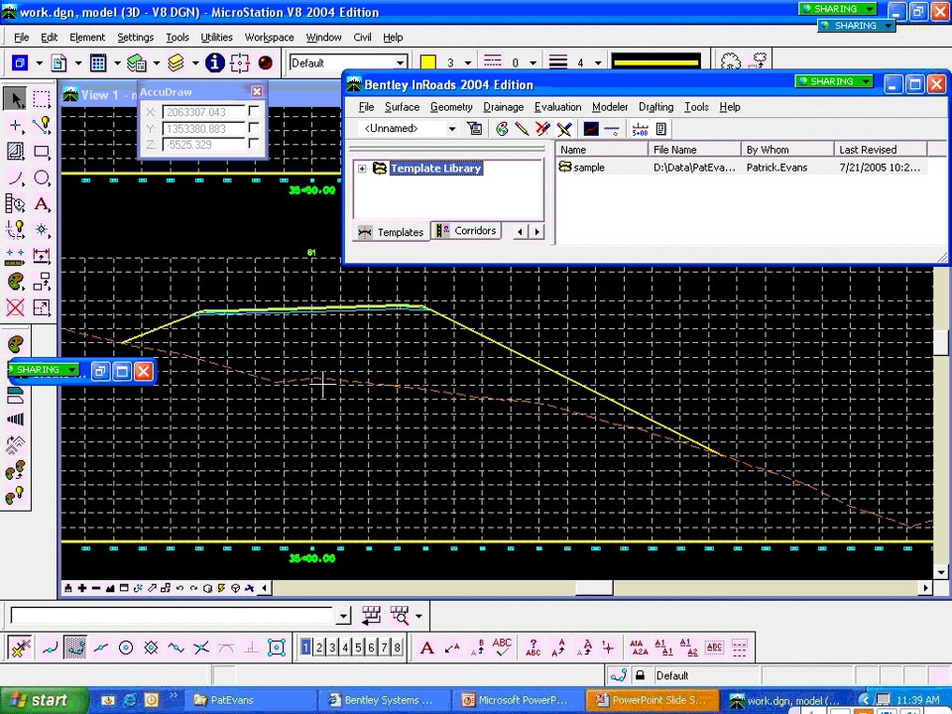
Step: Draw a flat-bottomed ditch about 9 units deep with a SmartLine in the 35+00.00 cross section, from the fill toe back up to existing ground
left_click_drag(251, 439, 193, 433, "shift")
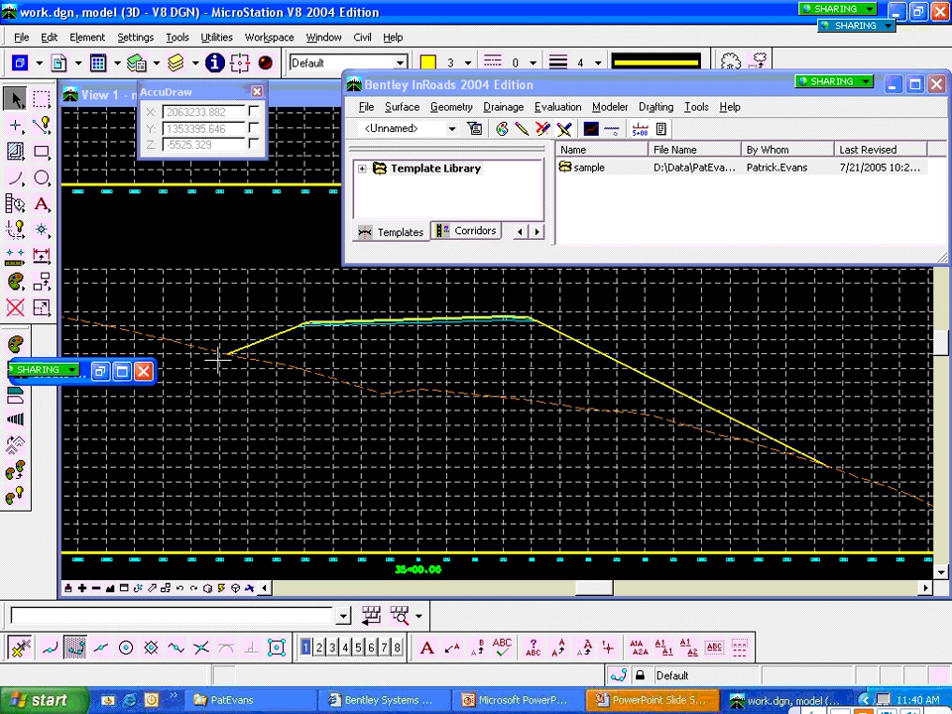
left_click(123, 588)
left_click(120, 269)
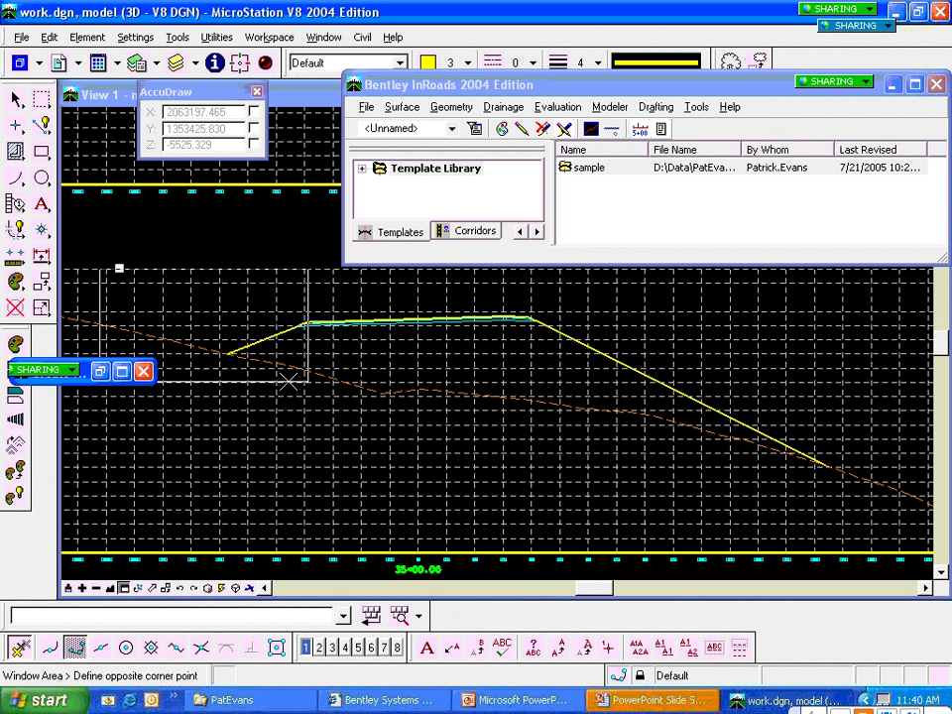
left_click(292, 386)
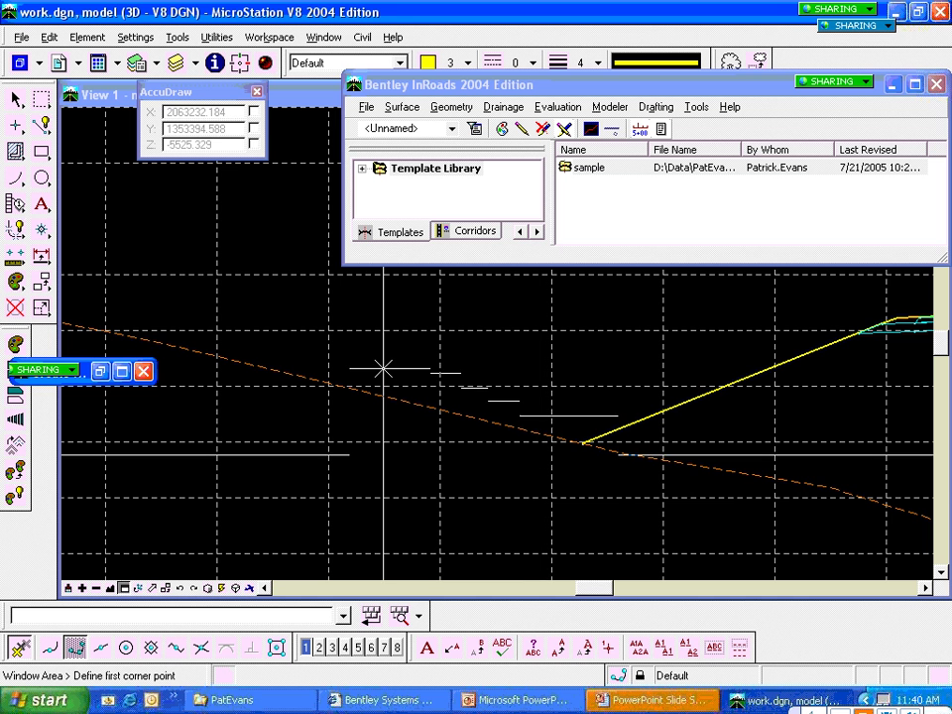
left_click(41, 124)
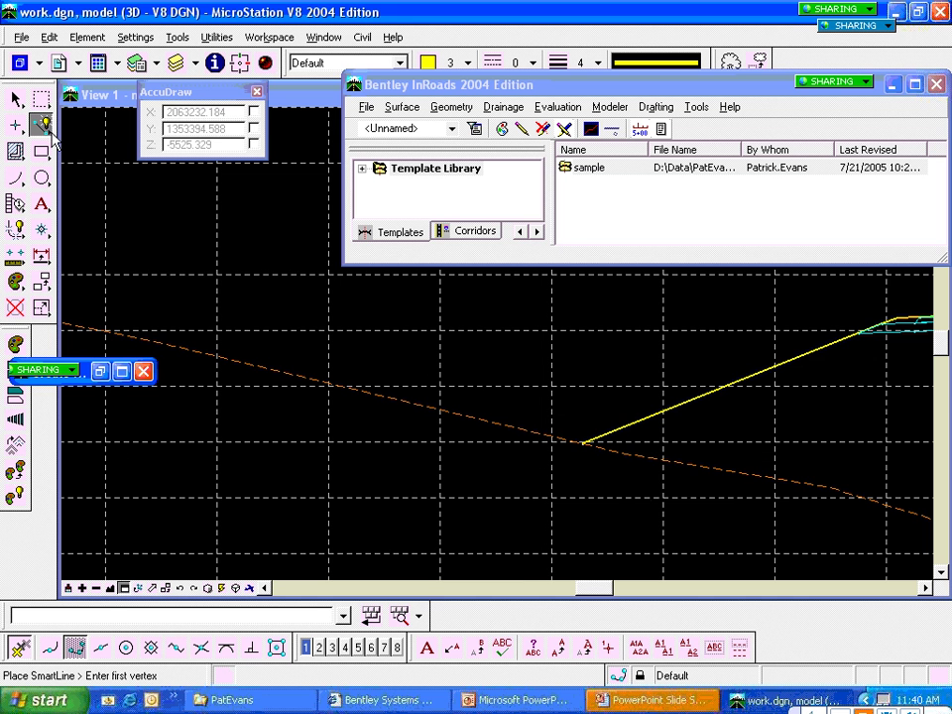
left_click(581, 443)
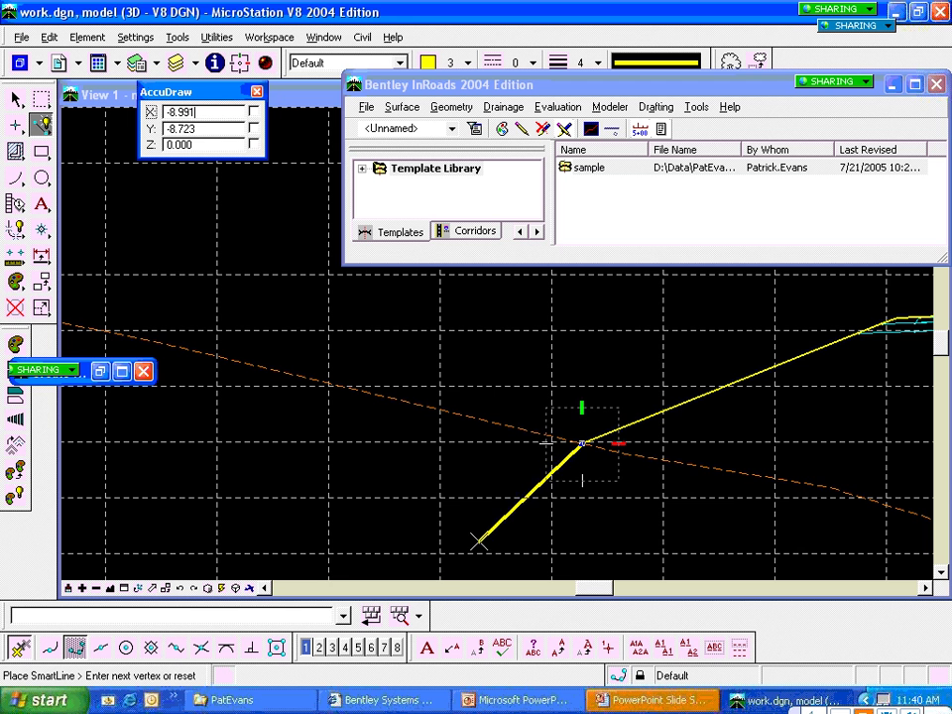
left_click(478, 550)
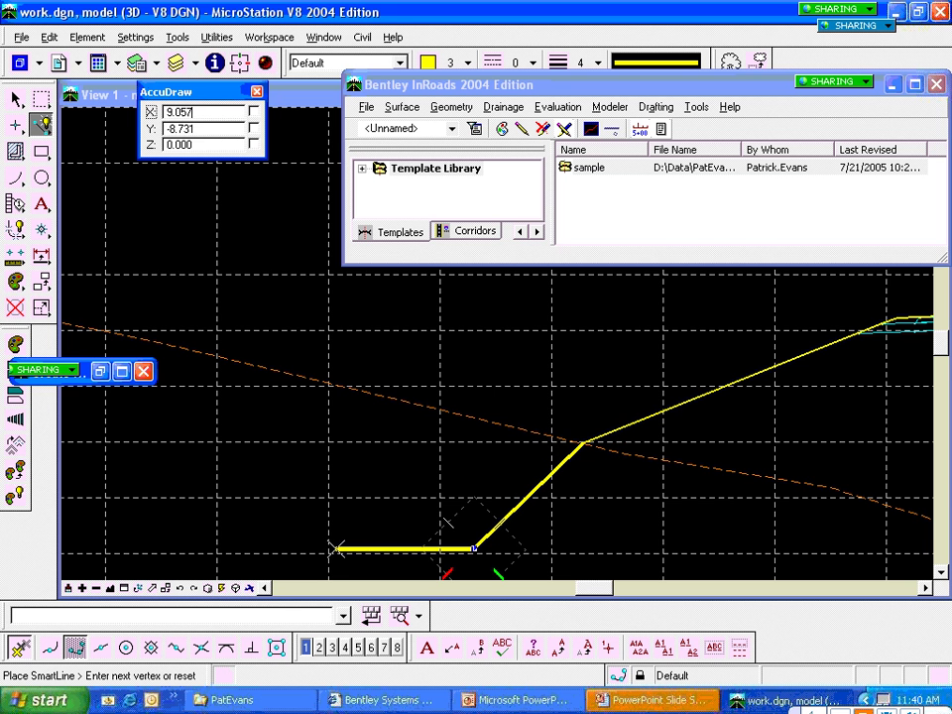
left_click(353, 548)
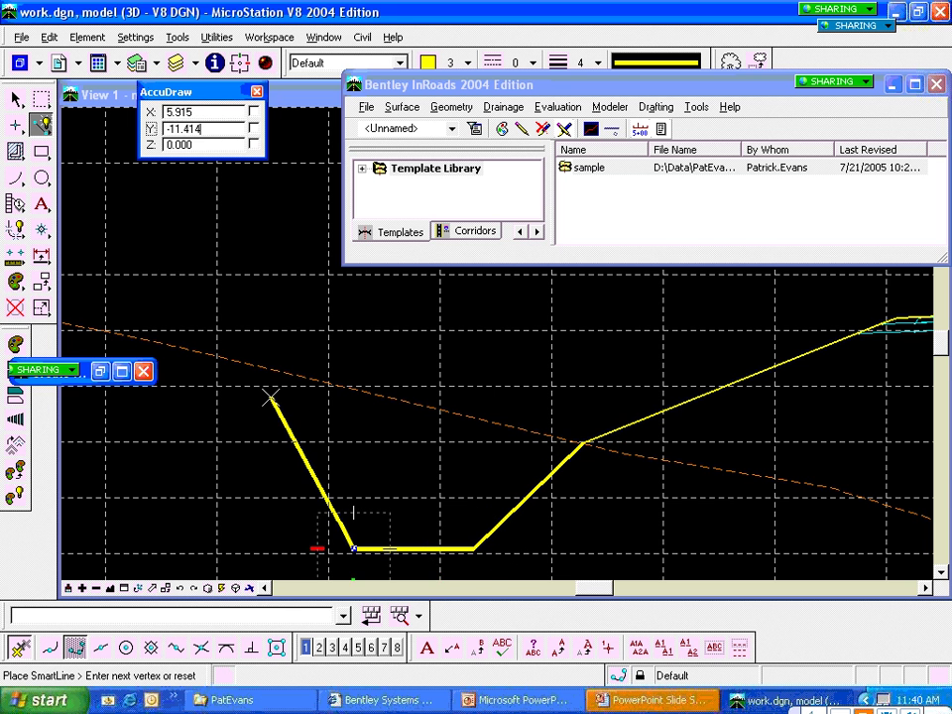
left_click(234, 359)
right_click(251, 286)
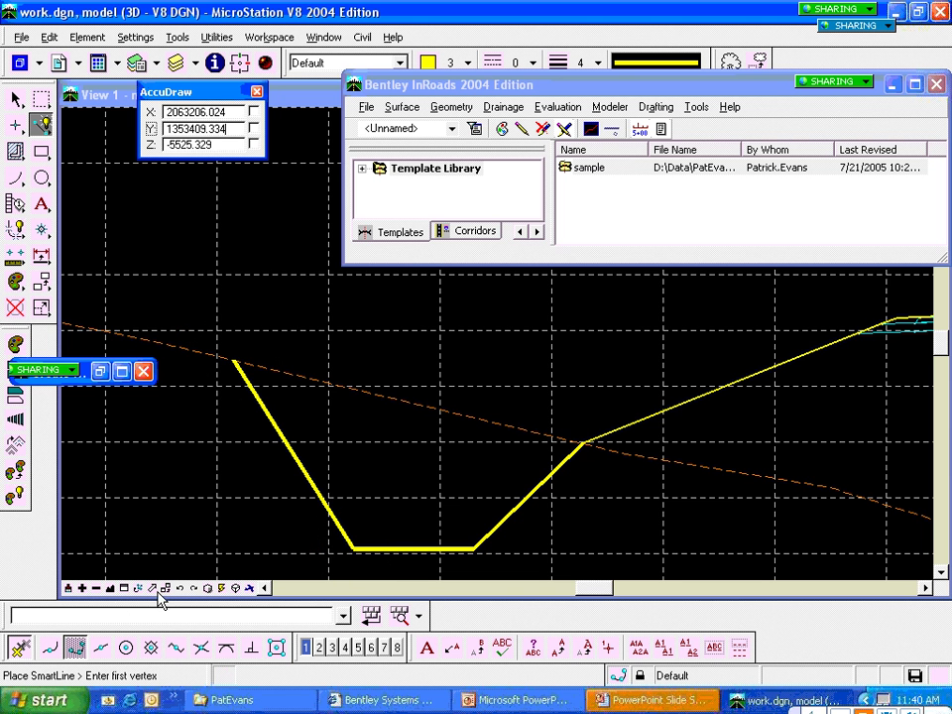
Step: Examine how the sketched ditch relates to the fill slope and existing ground in the 35+00.00 cross section
left_click(95, 587)
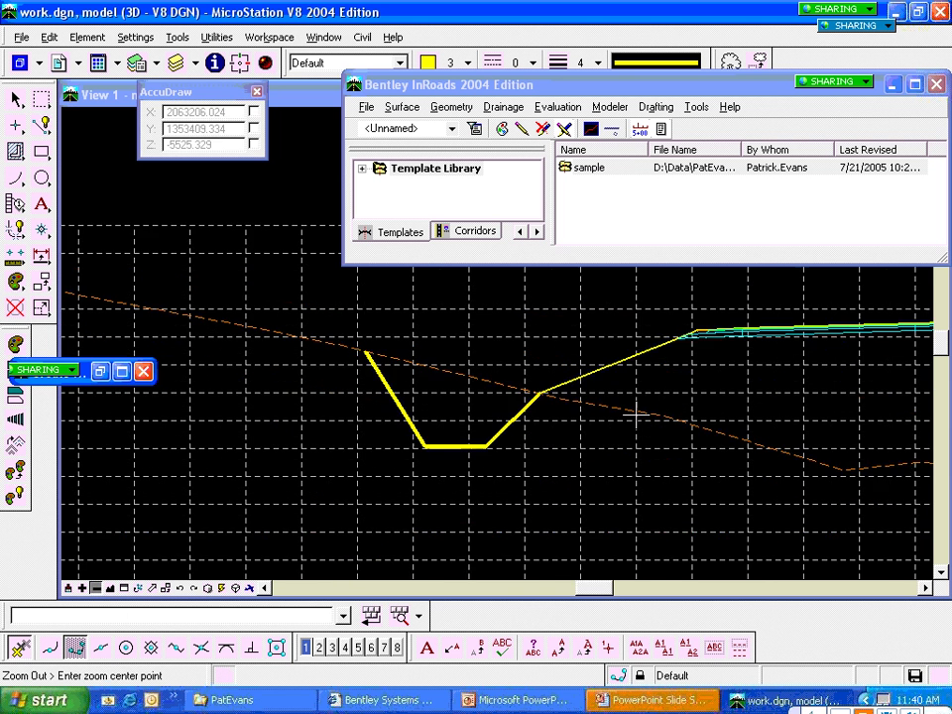
left_click(635, 414)
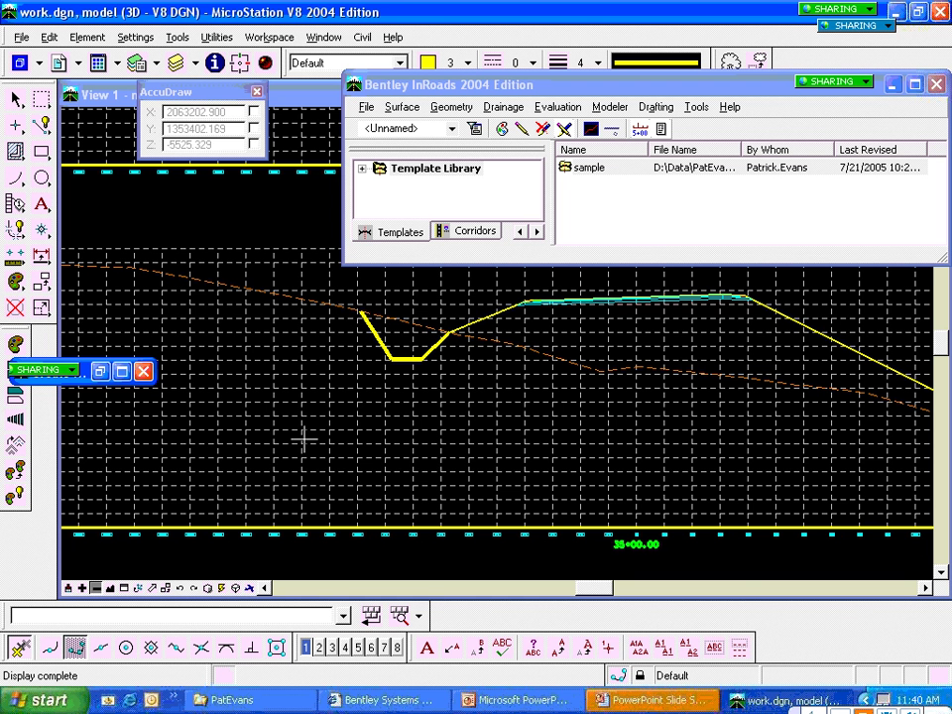
left_click(123, 589)
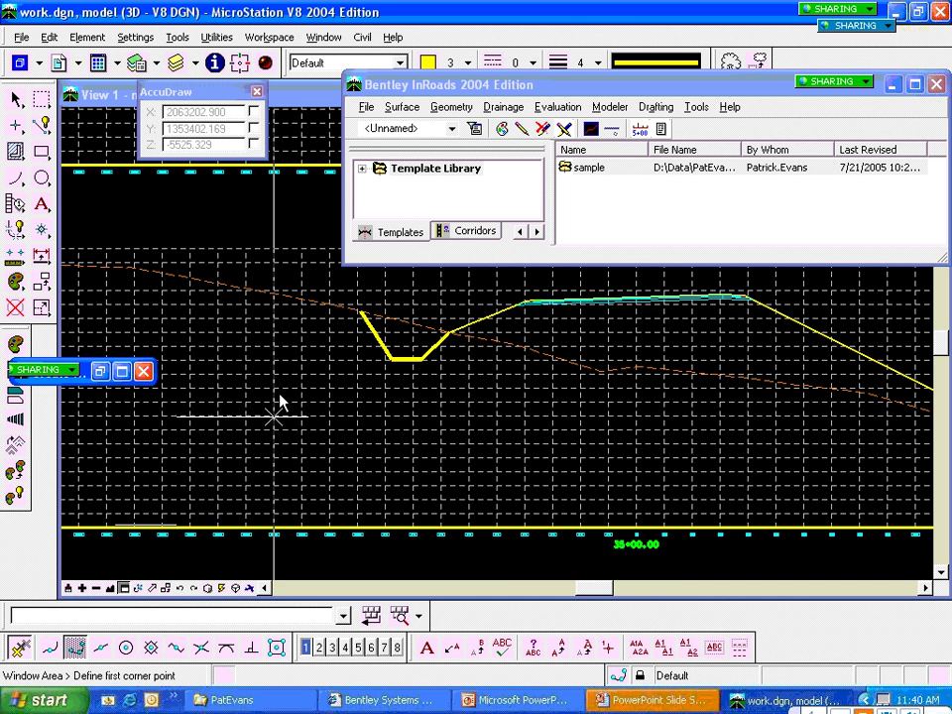
left_click(274, 268)
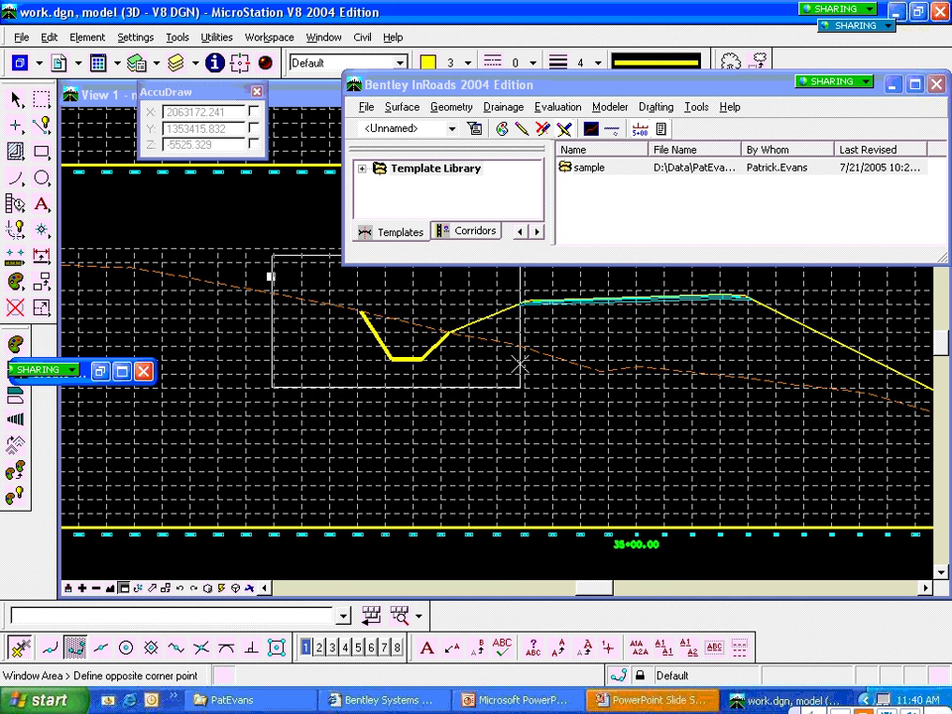
left_click(547, 343)
right_click(546, 343)
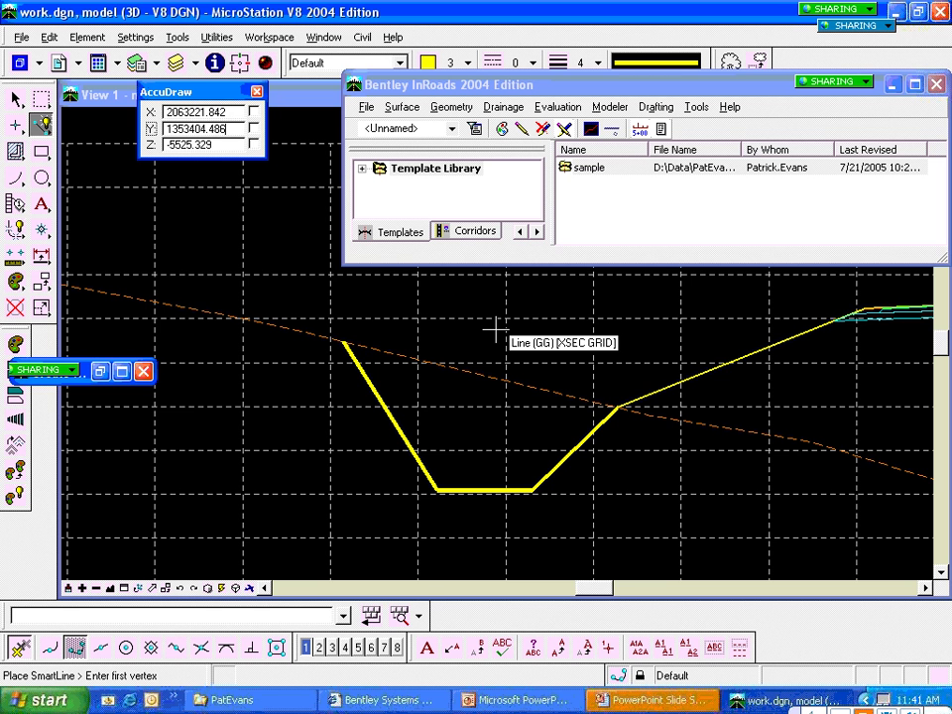
left_click(607, 418)
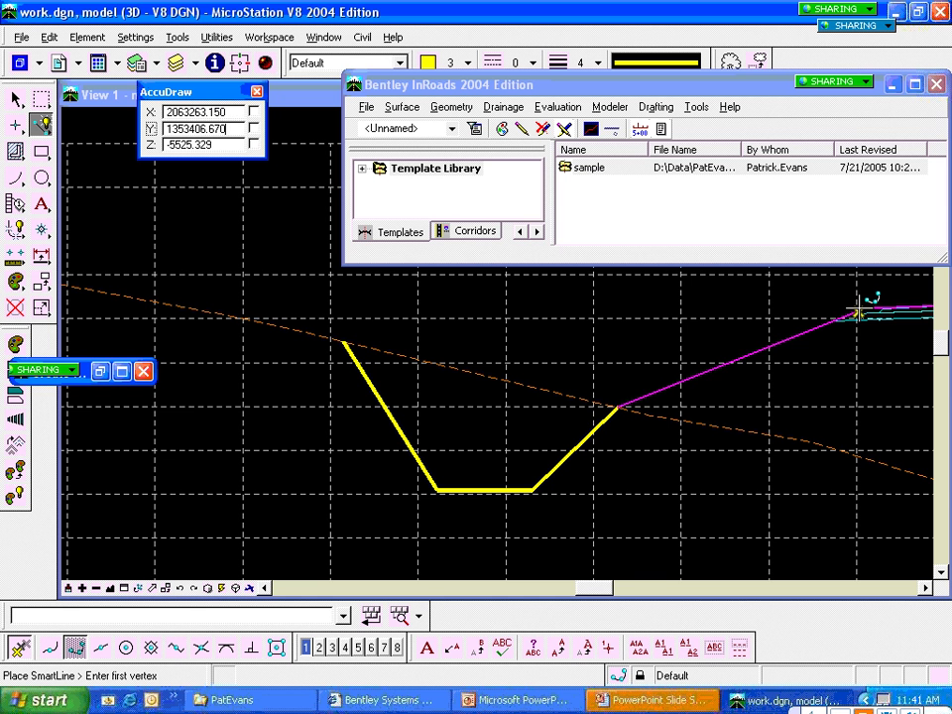
Step: Draw a flat-bottomed ditch about 8 units deep with a SmartLine in colour 6 just inside the yellow ditch on the cross section
left_click(859, 312)
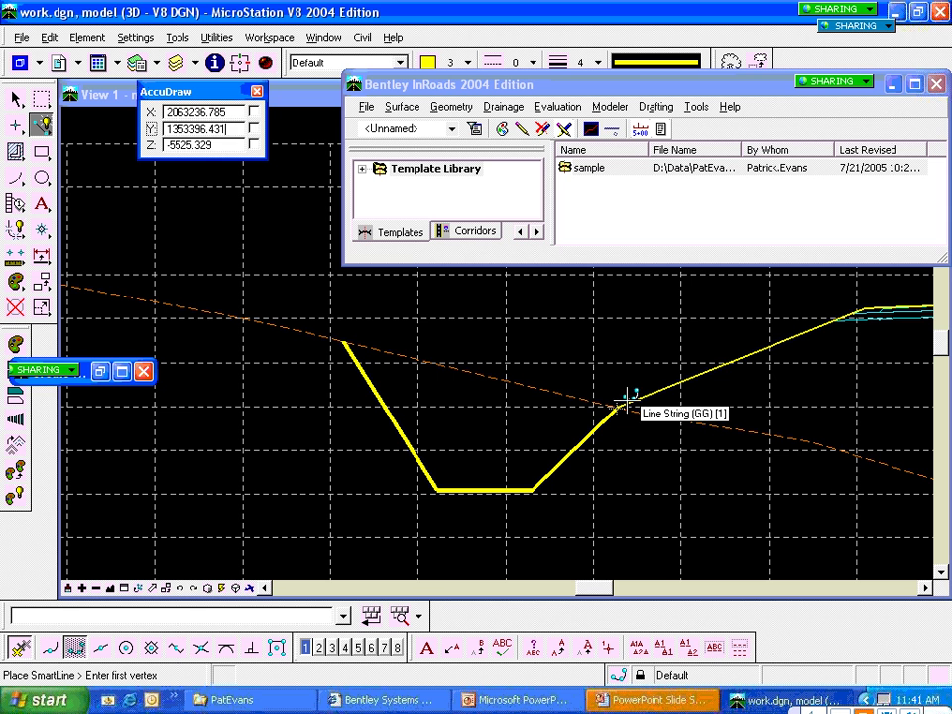
left_click(430, 62)
left_click(485, 88)
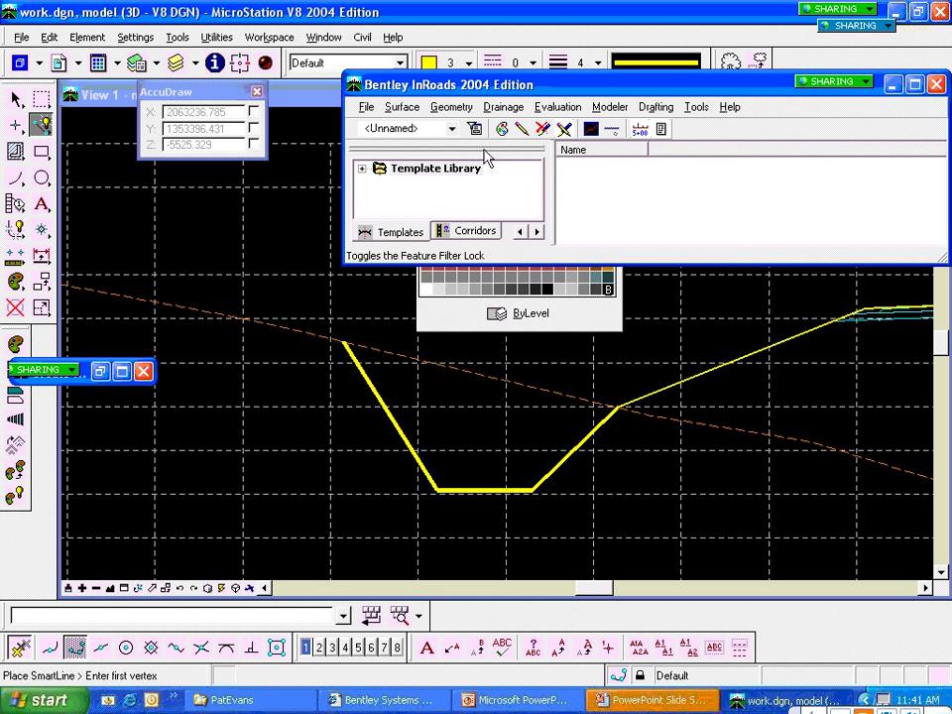
left_click_drag(484, 86, 484, 153)
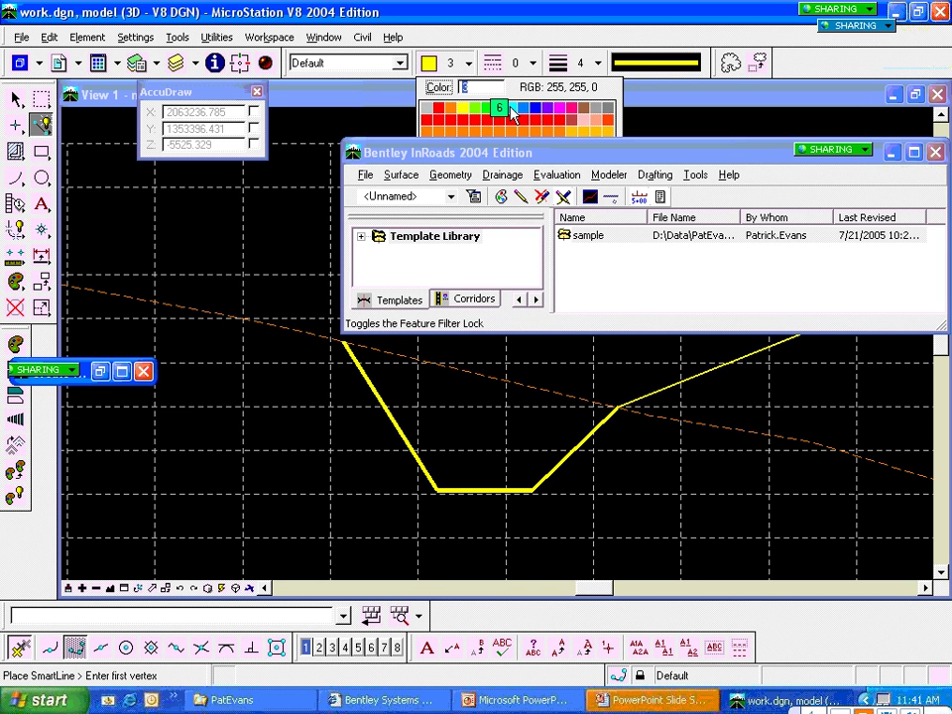
left_click(501, 112)
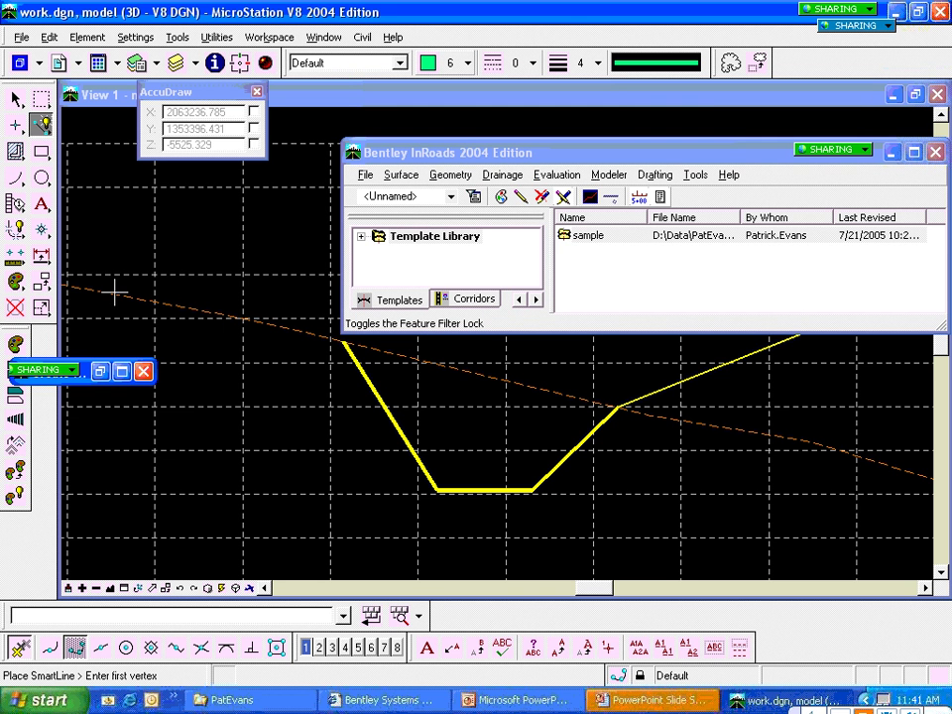
left_click(606, 406)
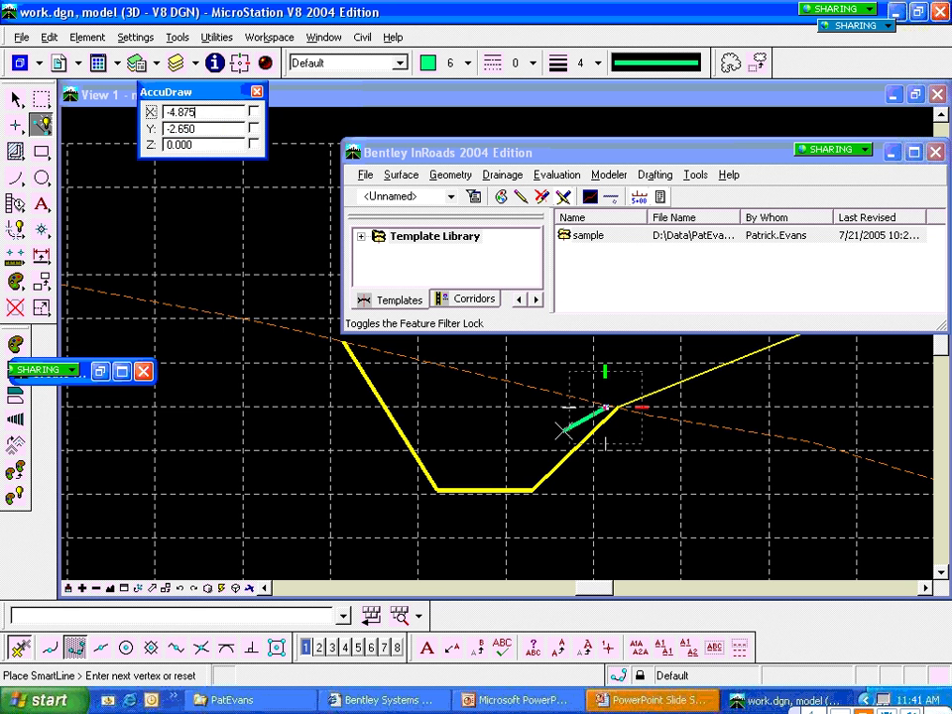
left_click(529, 479)
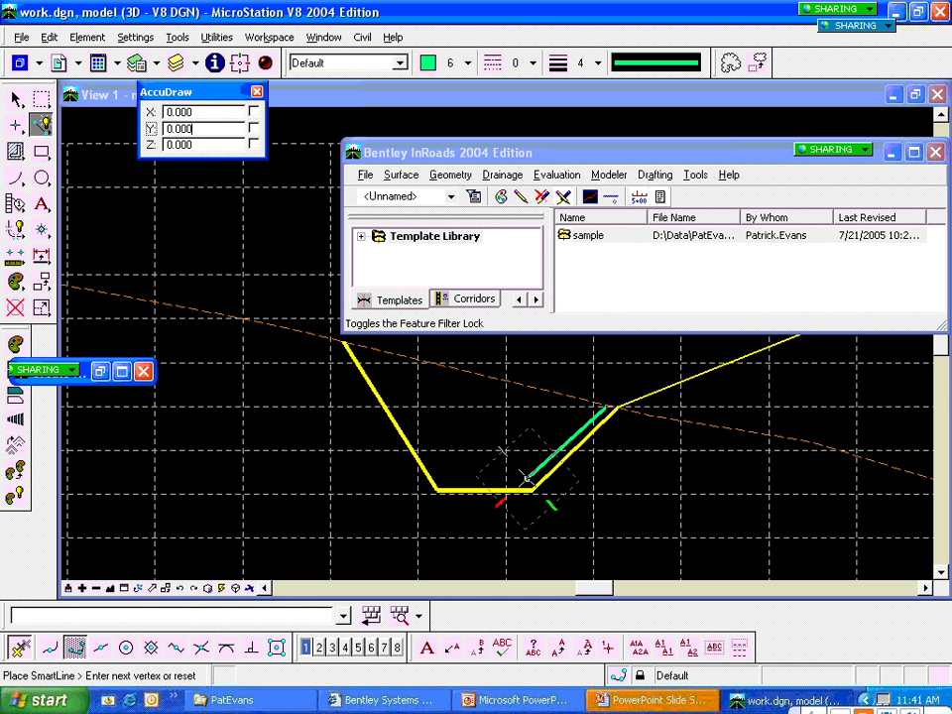
left_click(442, 481)
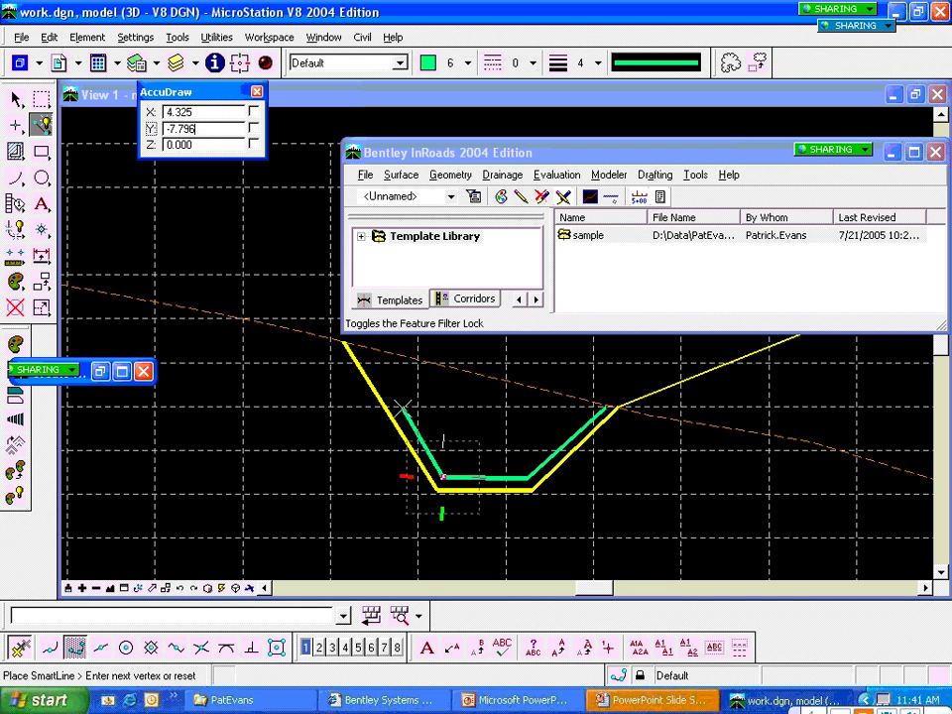
left_click(400, 406)
right_click(392, 401)
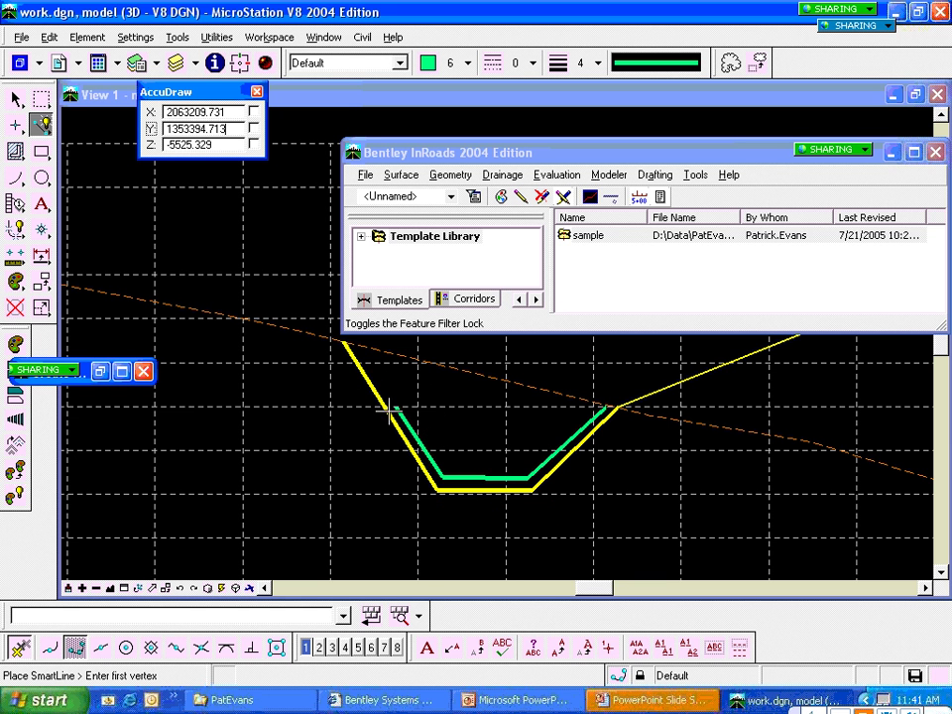
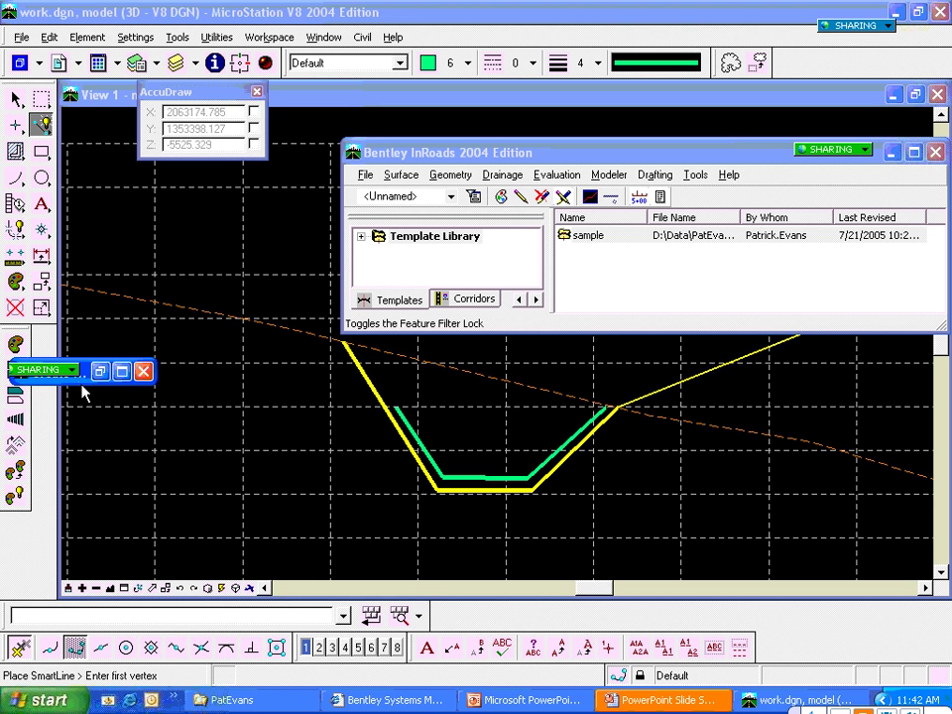
Step: Restore the template editor and open the 4 LANE template from the Back Bone folder
left_click(149, 318)
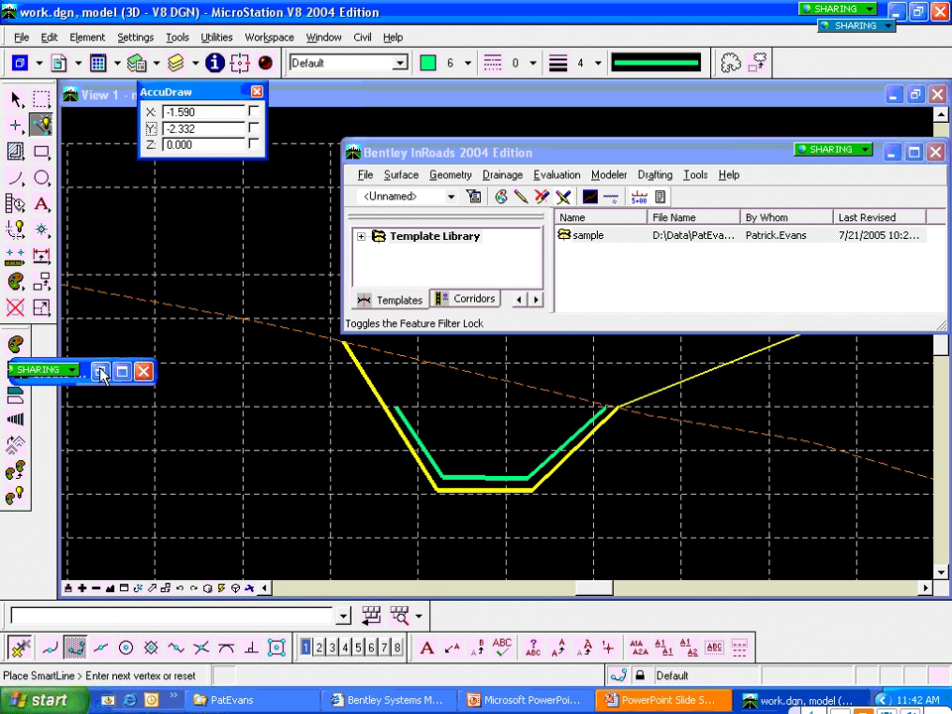
left_click(101, 372)
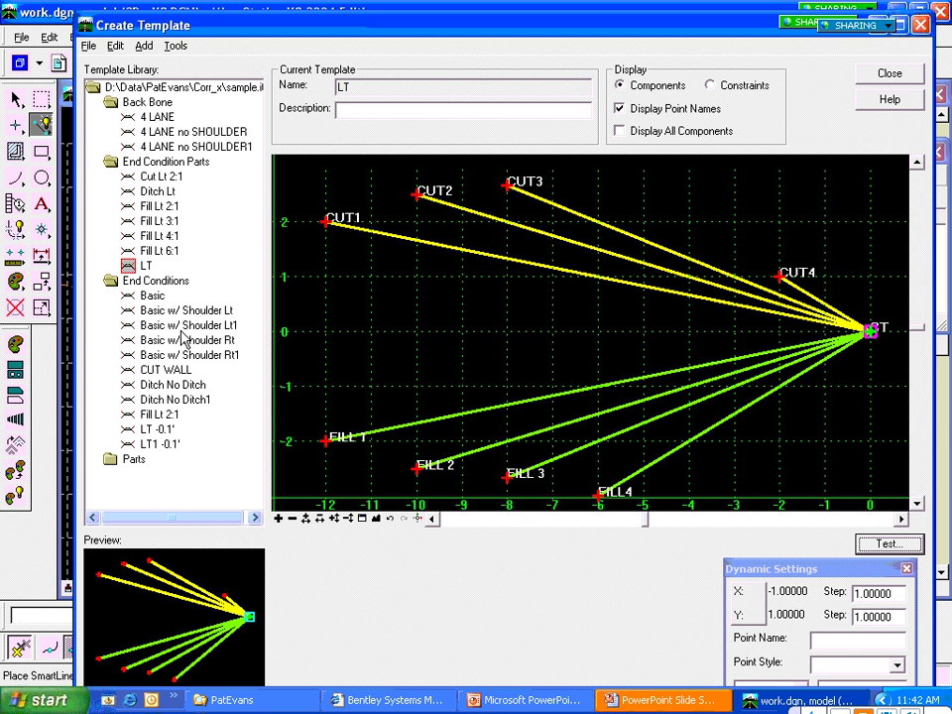
double_click(149, 118)
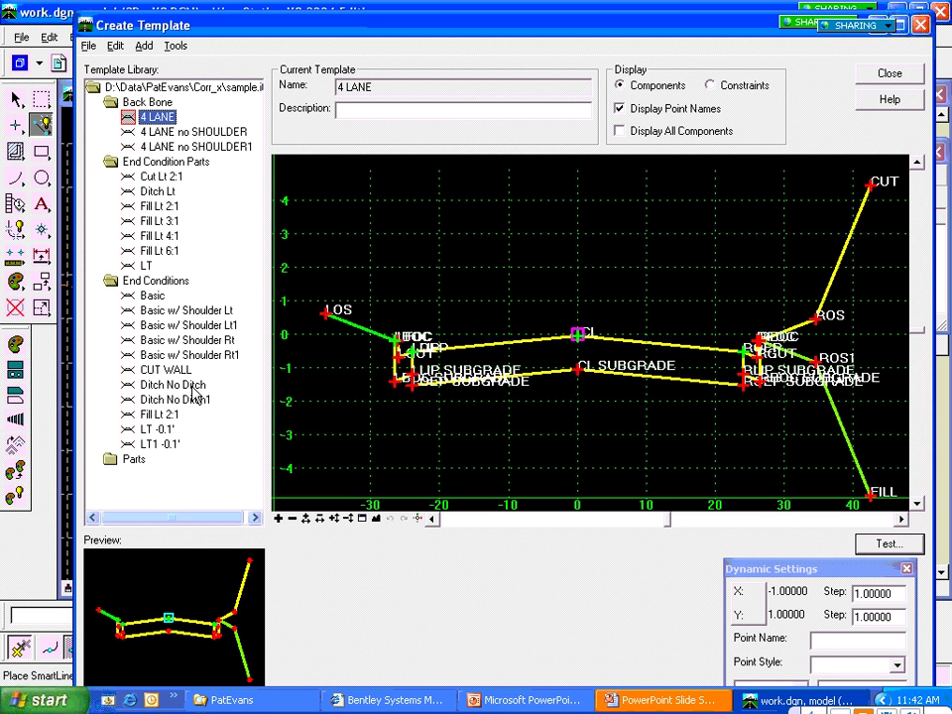
left_click(431, 518)
left_click(431, 518)
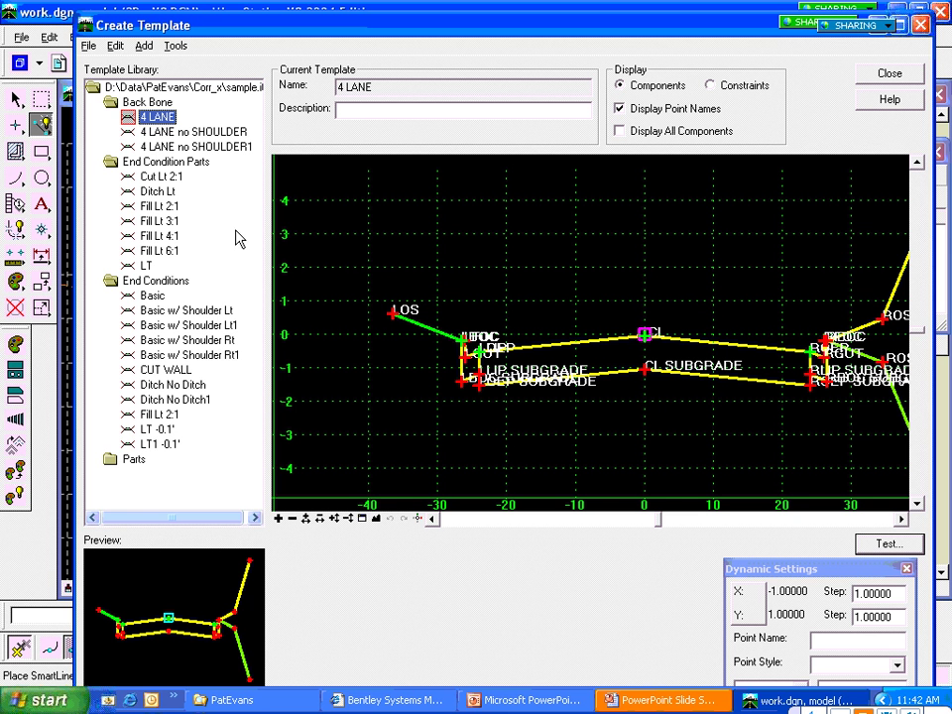
Step: Open the Fill Lt 2:1 end condition part and review its component properties without changing them
left_click(127, 165)
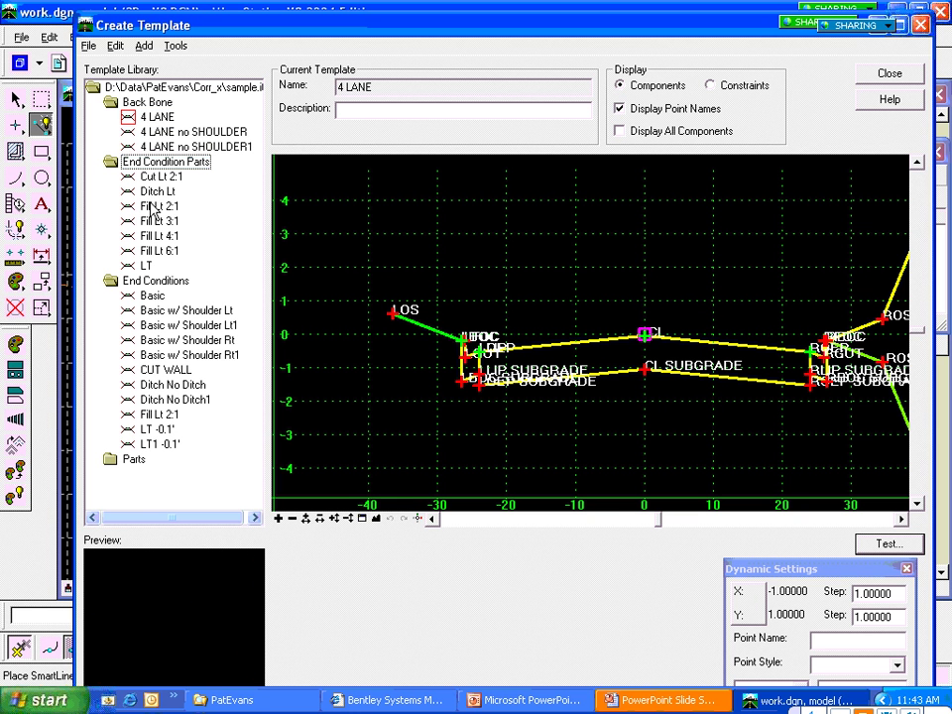
left_click(155, 207)
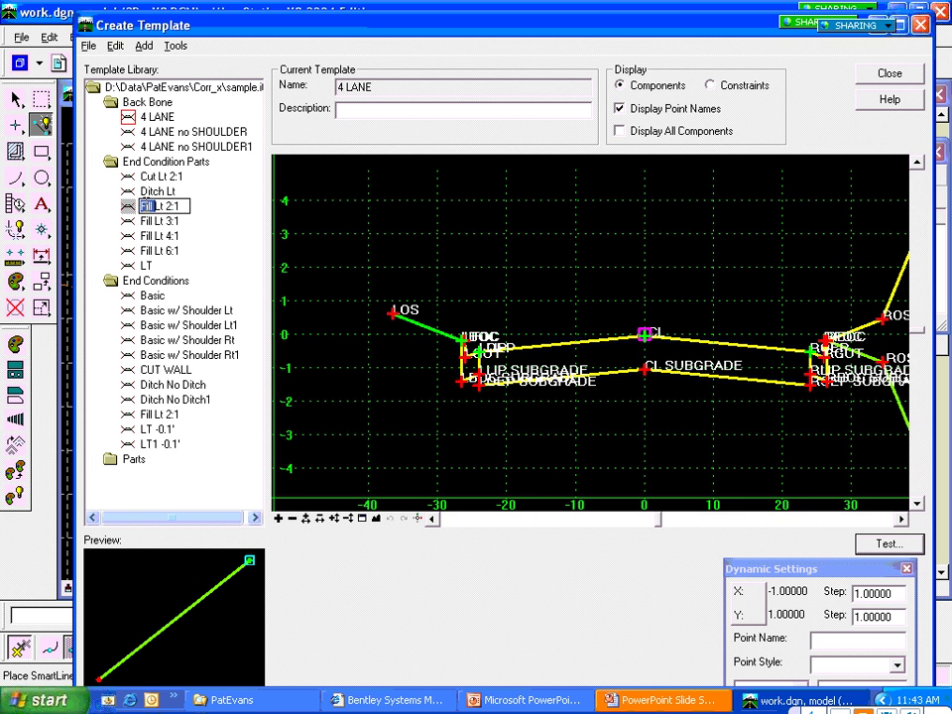
double_click(131, 210)
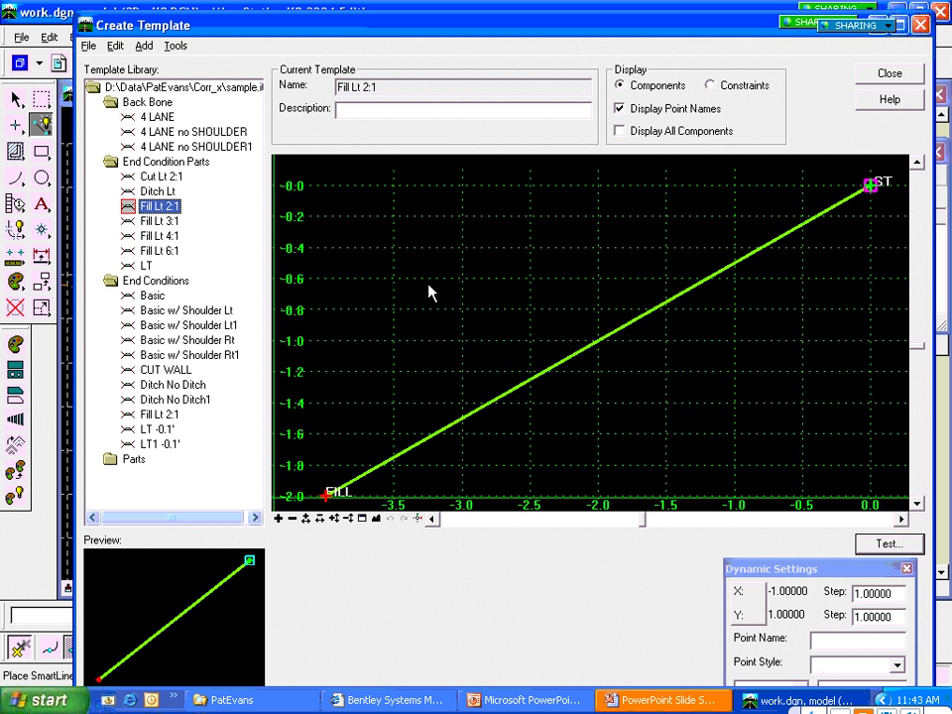
double_click(553, 371)
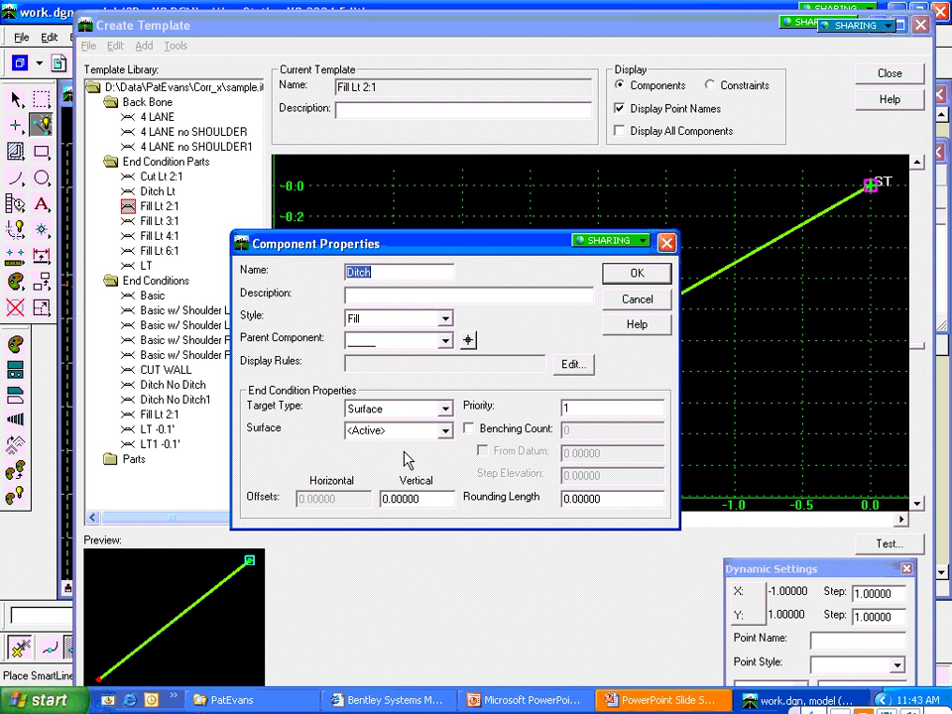
left_click(631, 303)
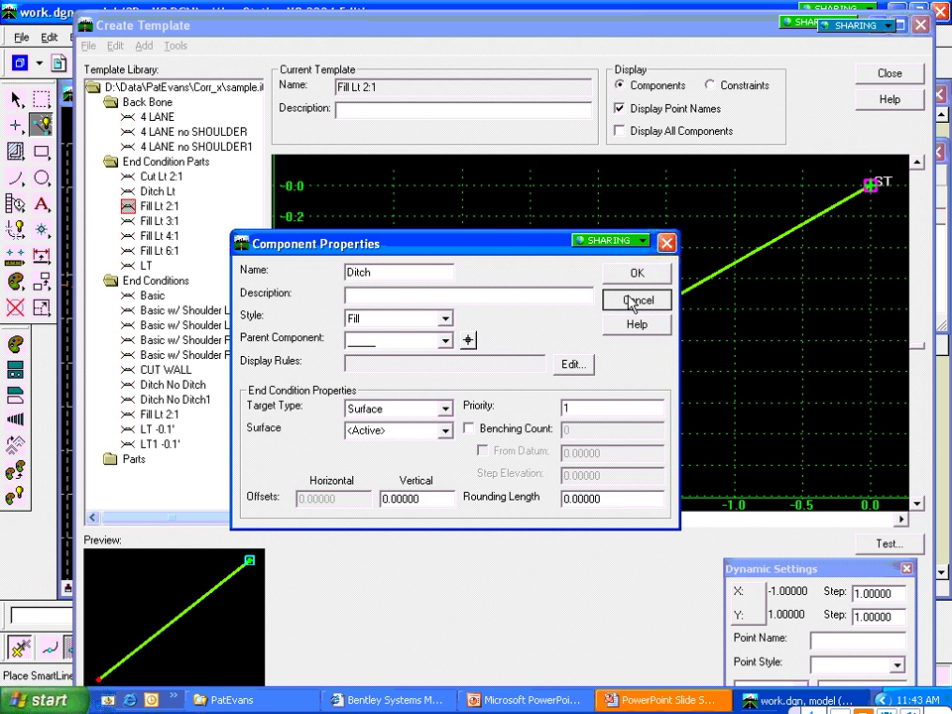
Step: Open the LT -0.1' and LT1 -0.1' end condition templates to compare their fill and ditch layouts
left_click(155, 430)
double_click(152, 428)
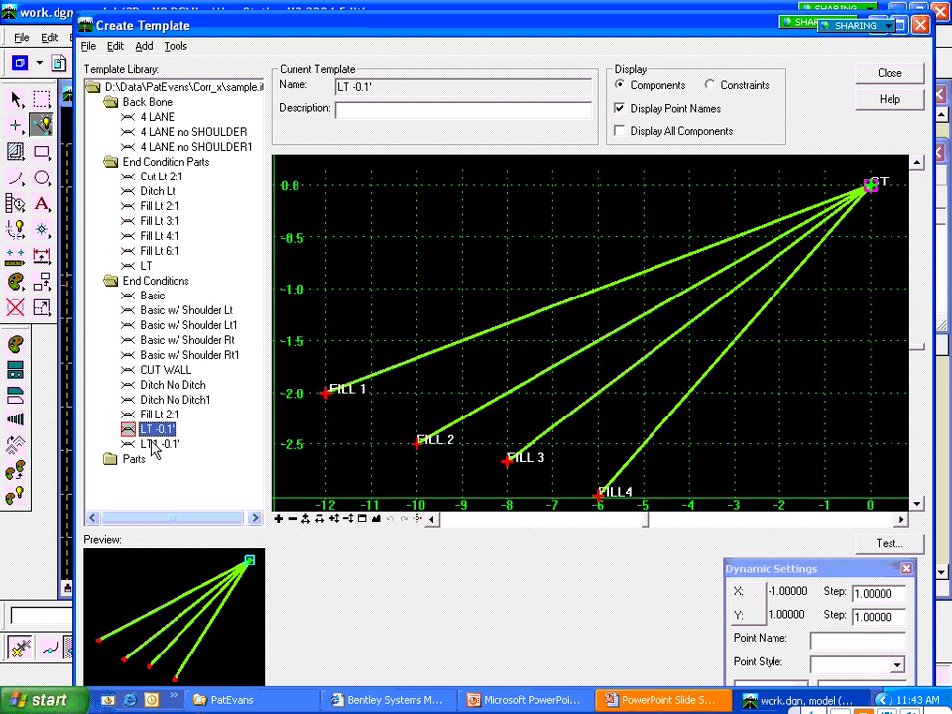
double_click(152, 445)
left_click(155, 429)
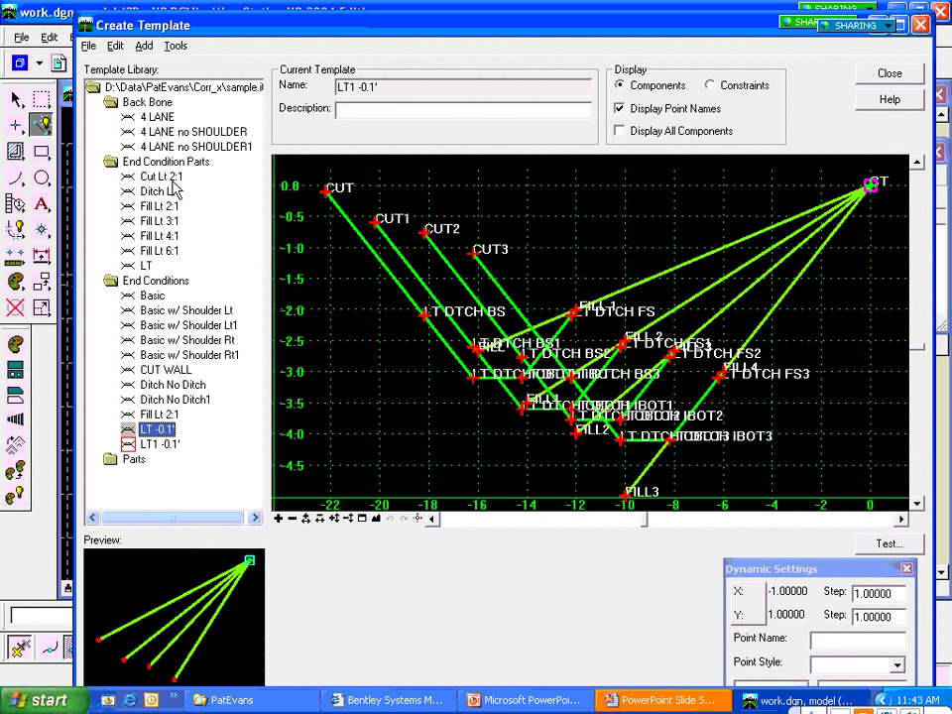
Step: Duplicate the Fill Lt 2:1 template within the End Condition Parts folder
left_click(157, 207)
double_click(156, 208)
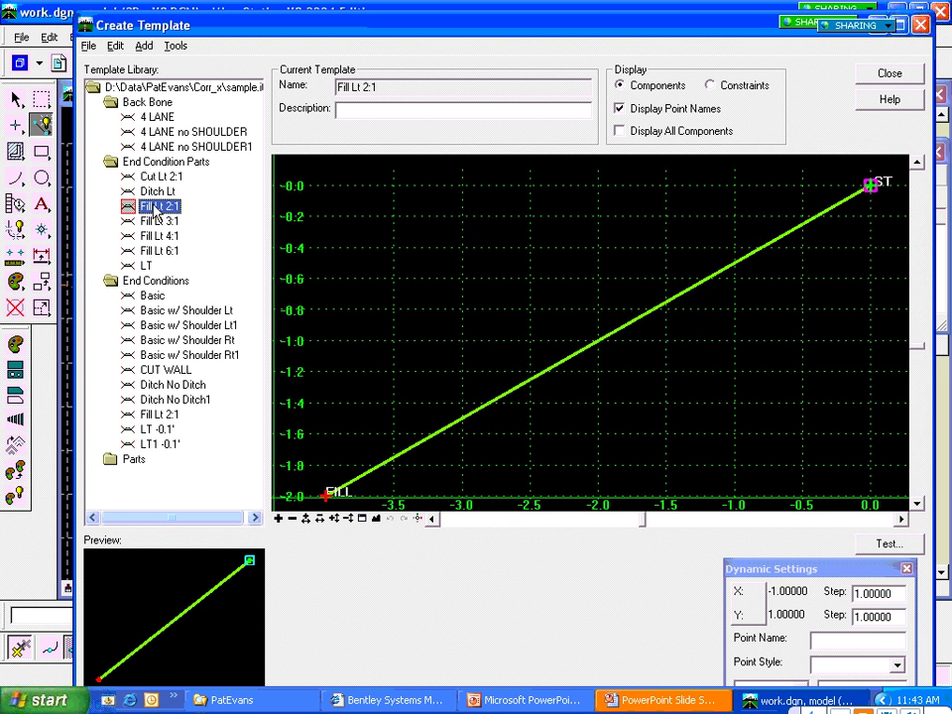
right_click(159, 206)
left_click(182, 232)
right_click(213, 254)
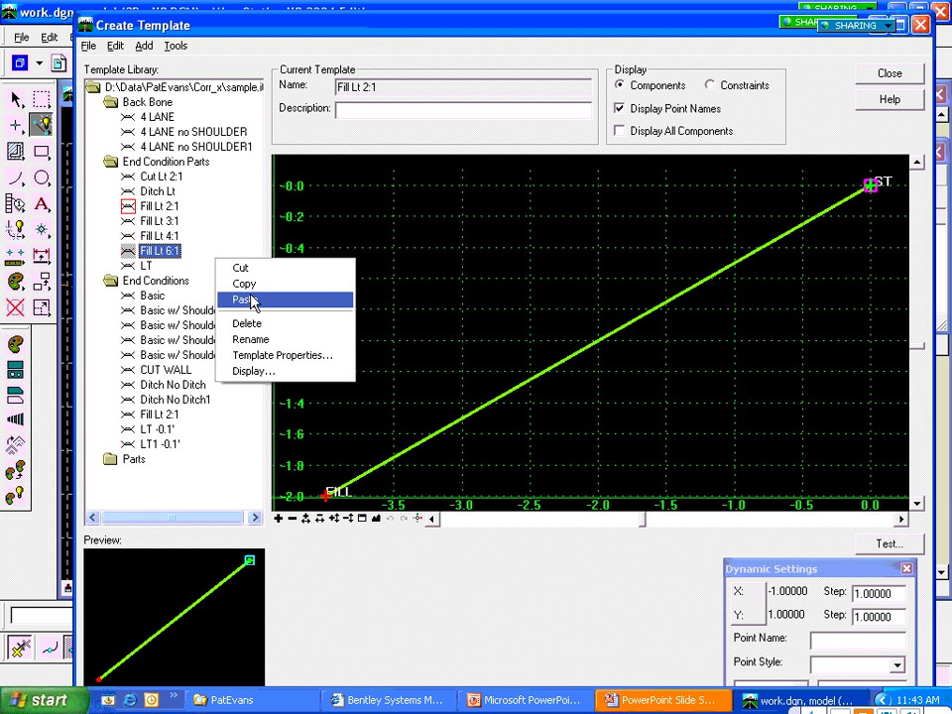
left_click(250, 300)
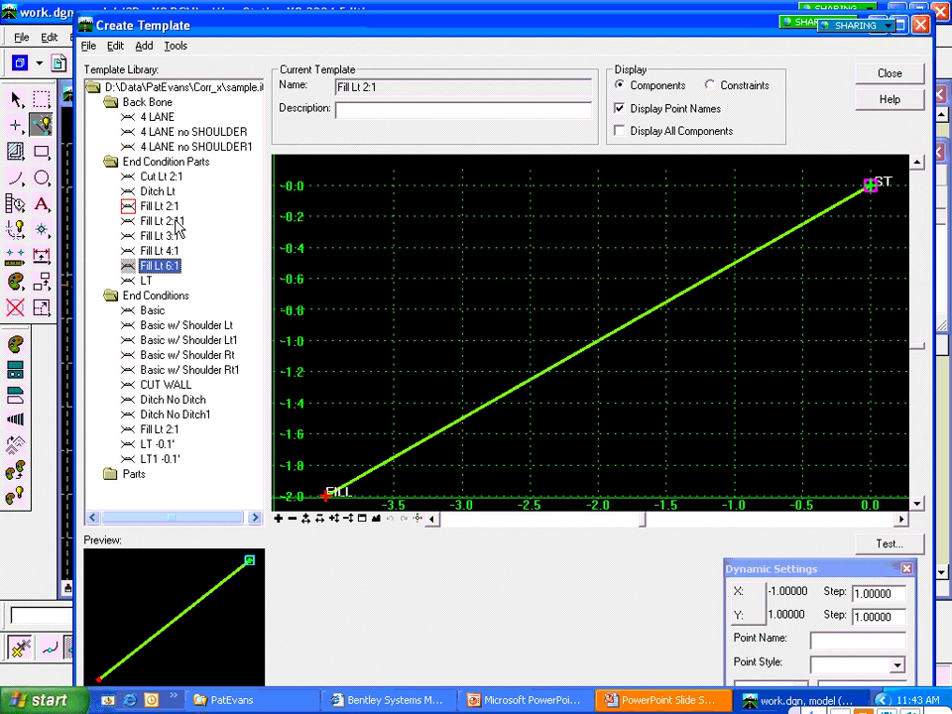
Step: Rename the copied fill template as Fill Lt 2:1 -0.1'
left_click(175, 222)
left_click(182, 228)
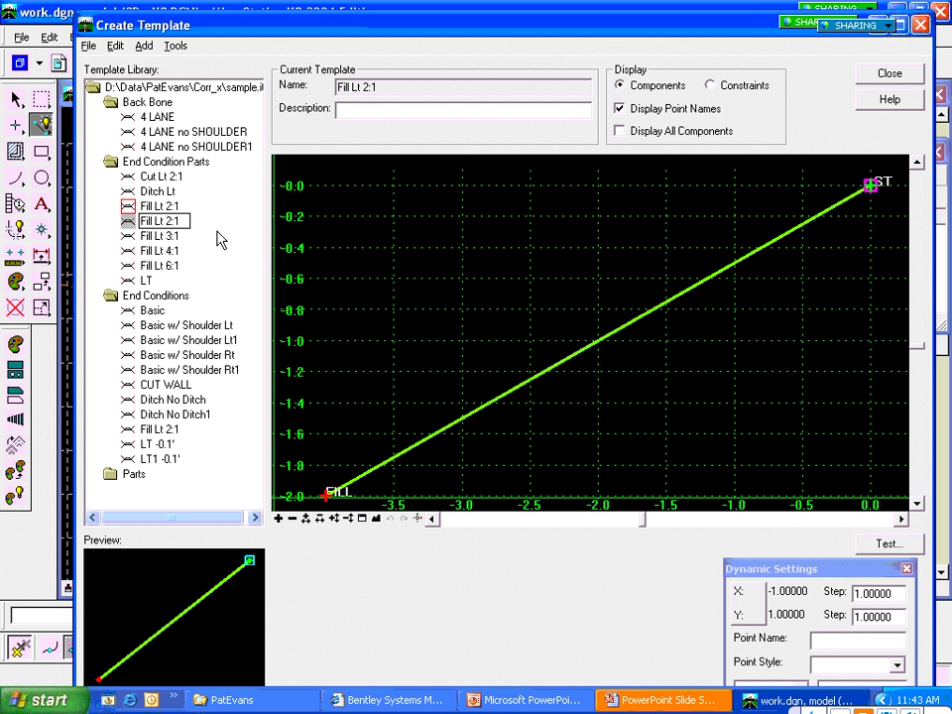
key("BackSpace")
type("-0.1'")
key("Return")
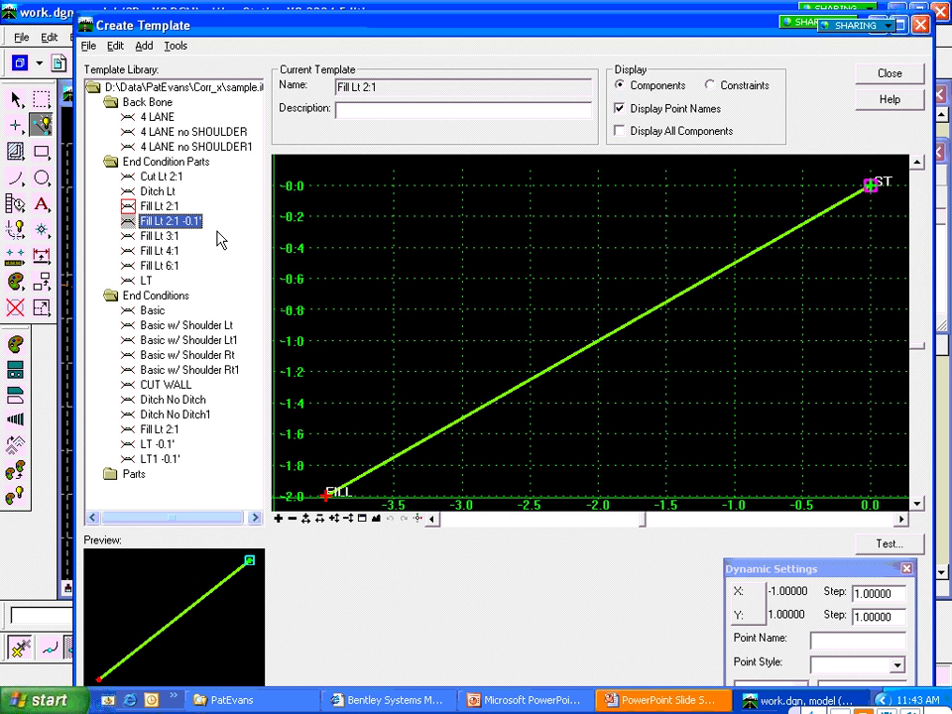
Step: Open the Fill Lt 2:1 -0.1' template and set its component's vertical offset to 0.1
double_click(127, 223)
double_click(460, 423)
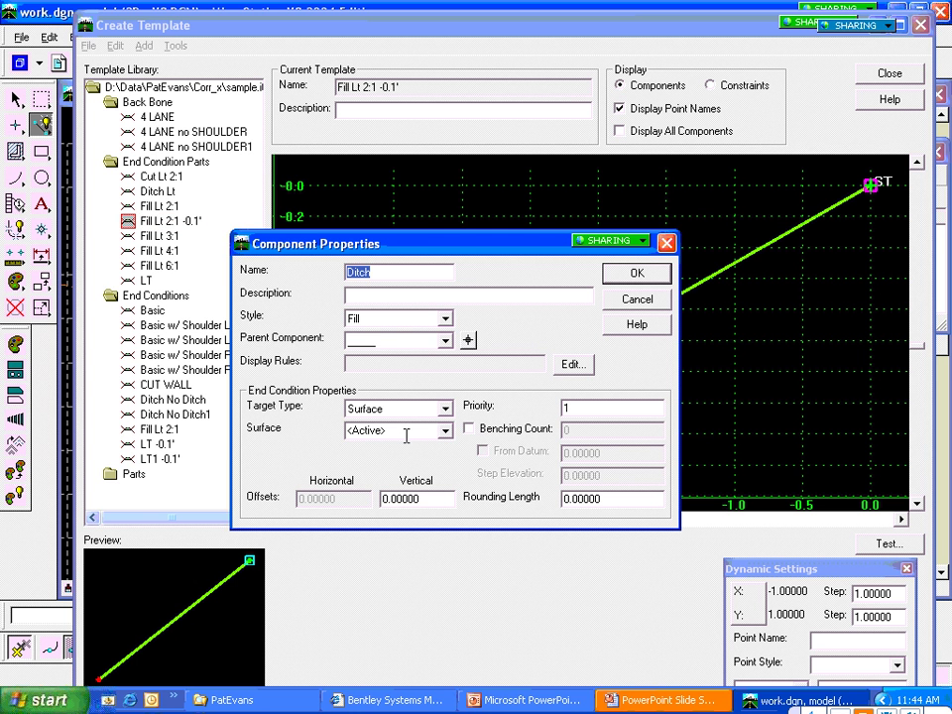
left_click(394, 500)
type("1")
key("Tab")
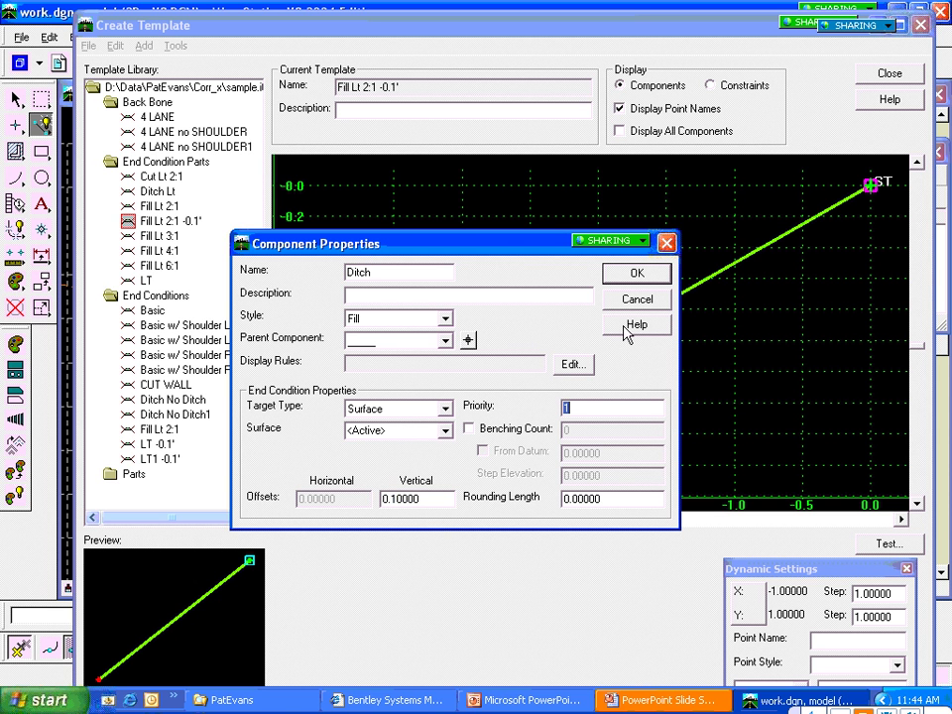
left_click(638, 275)
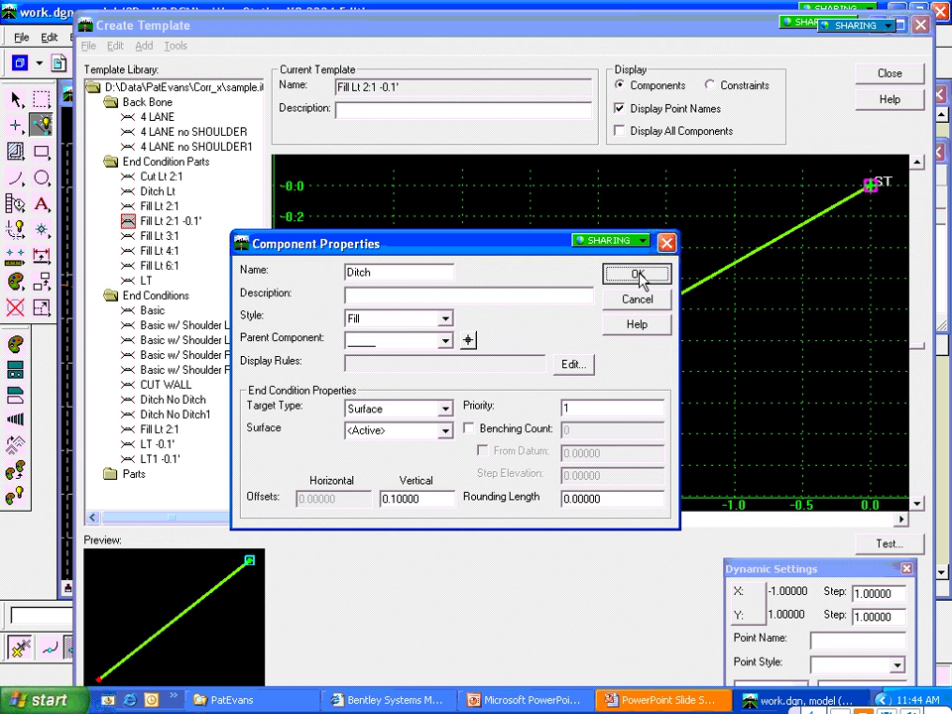
Step: Test how the offset fill ties to the active surface at a 3% slope, and leave the test
left_click(887, 547)
left_click(371, 393)
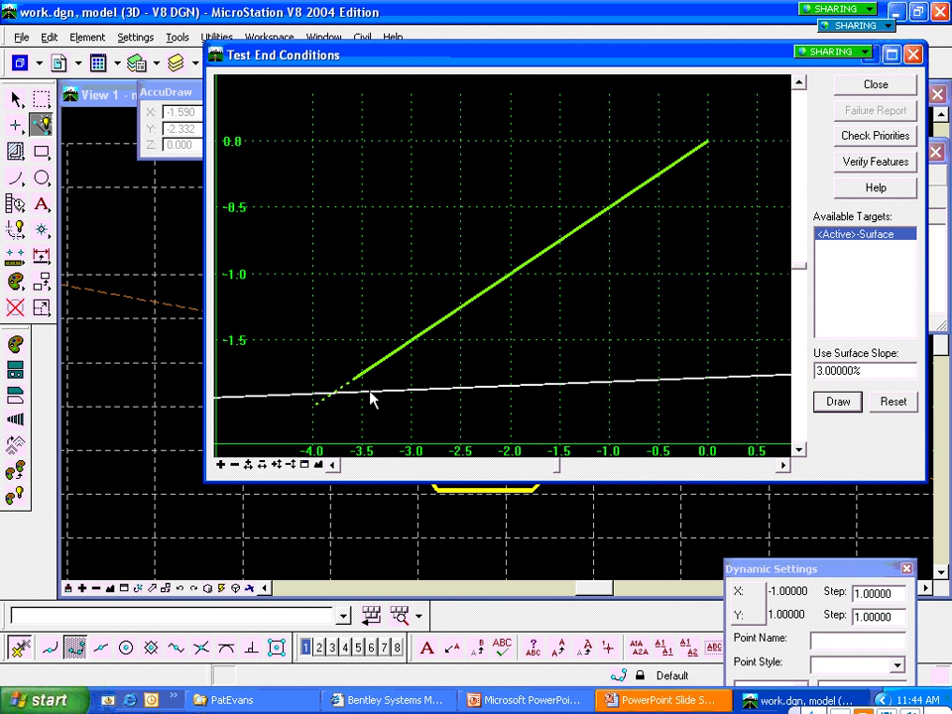
left_click(887, 81)
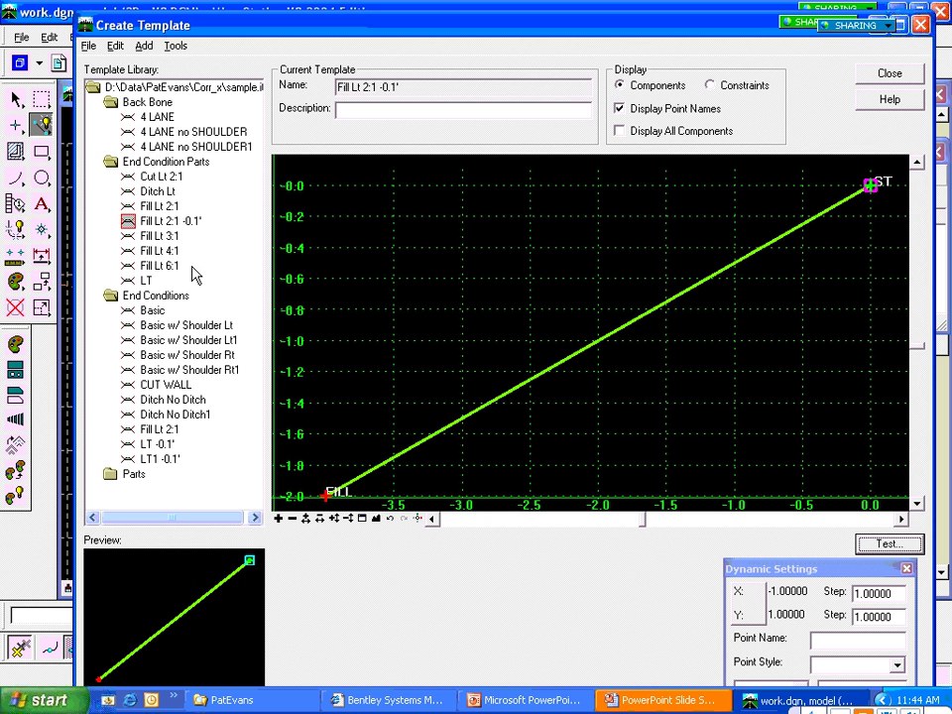
Step: Open the Ditch Lt template and review the properties of its Ditch component
double_click(162, 191)
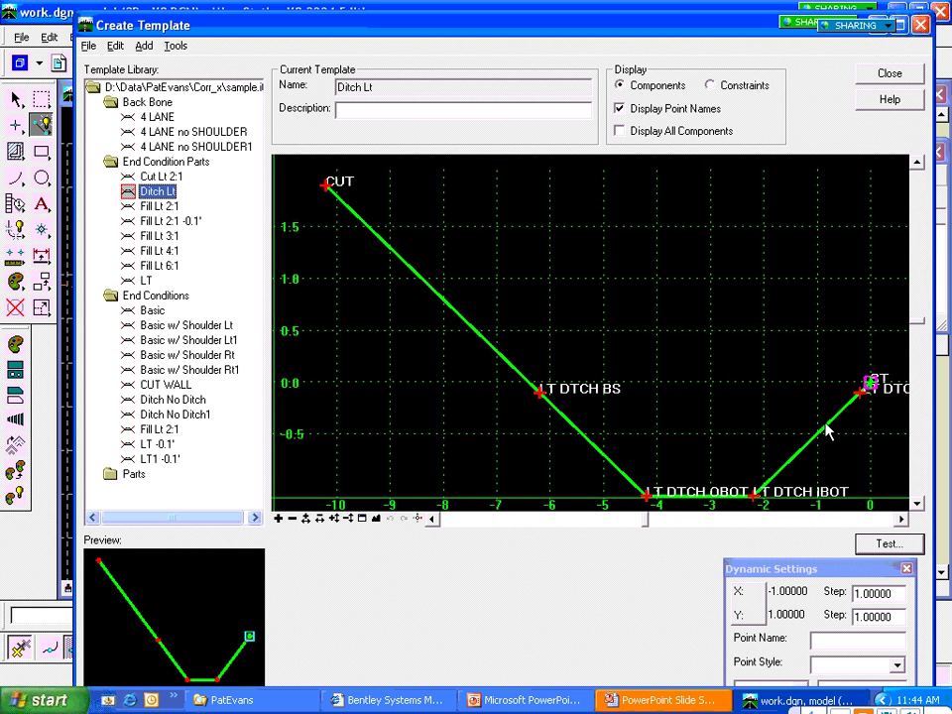
mouse_move(831, 428)
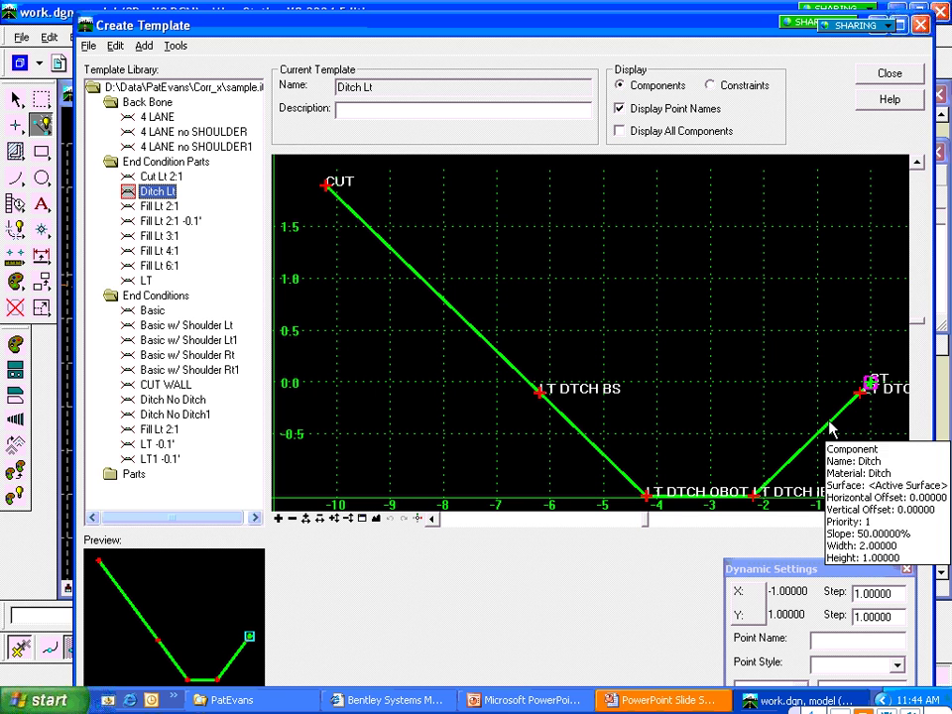
double_click(828, 424)
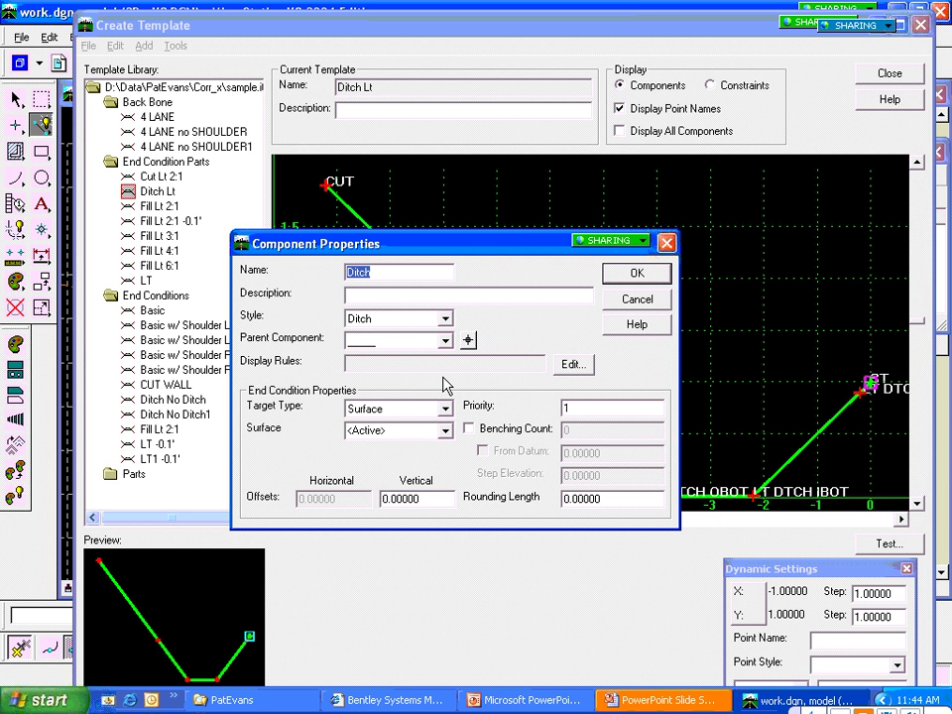
left_click(644, 279)
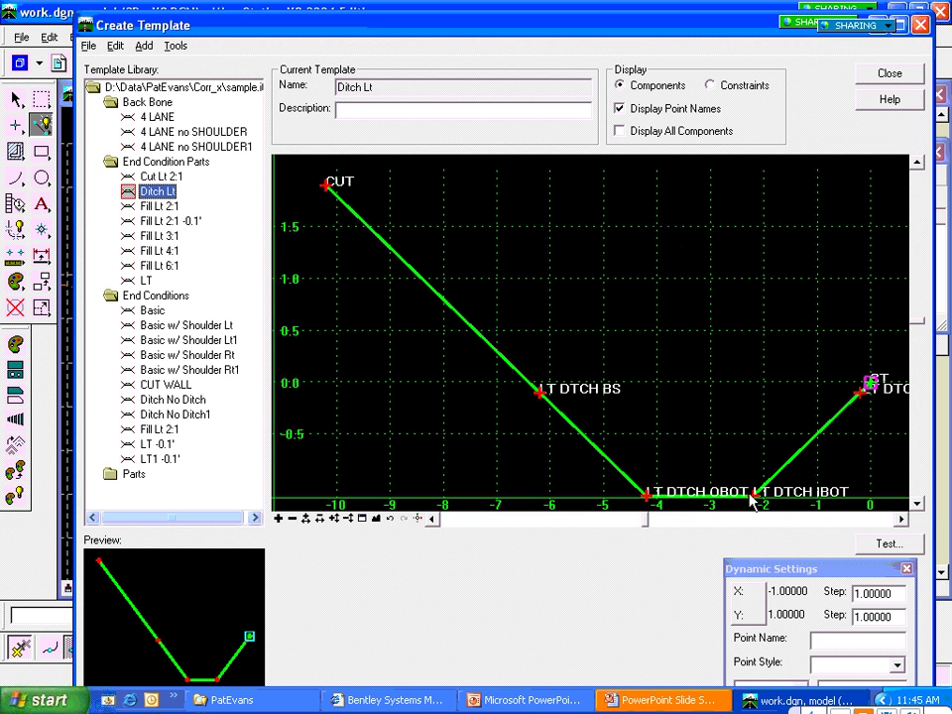
Step: Review the point properties of the ditch's LT DTCH IBOT and CUT points
double_click(751, 501)
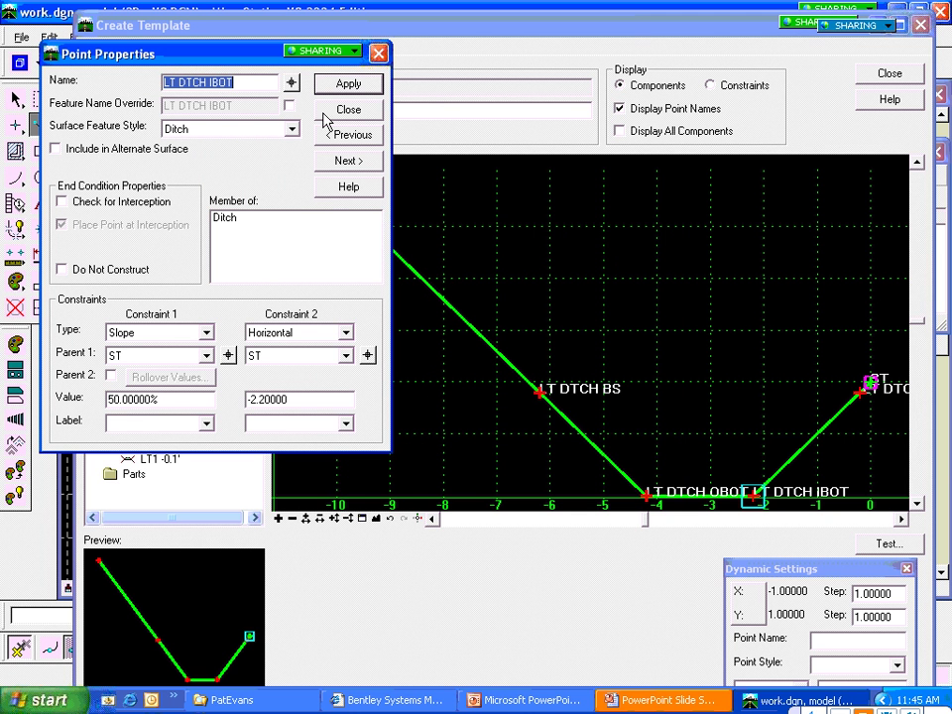
key("Tab")
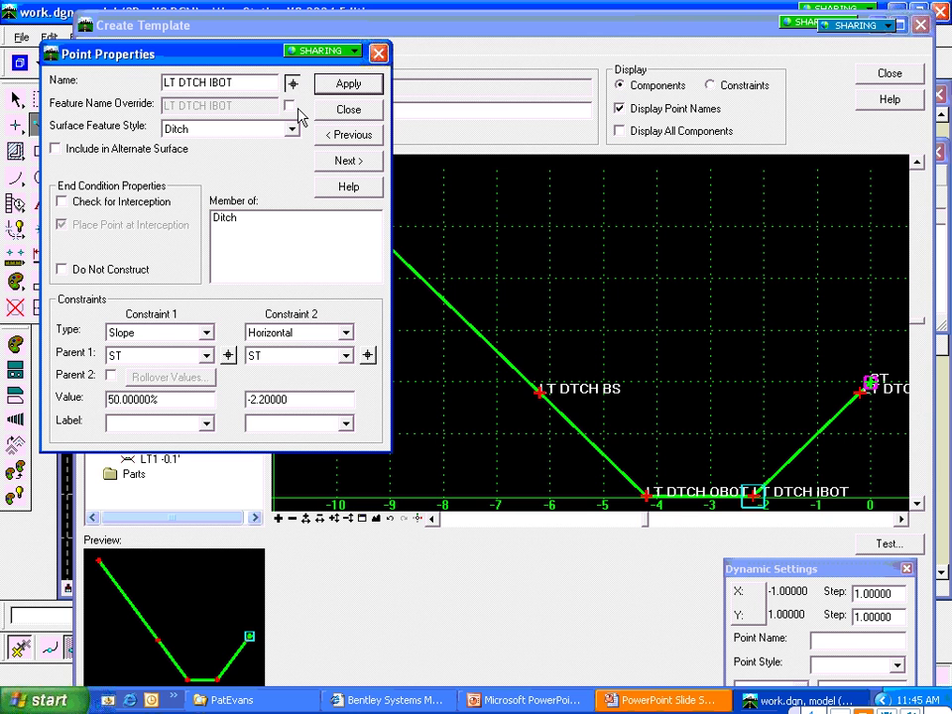
key("Escape")
double_click(326, 187)
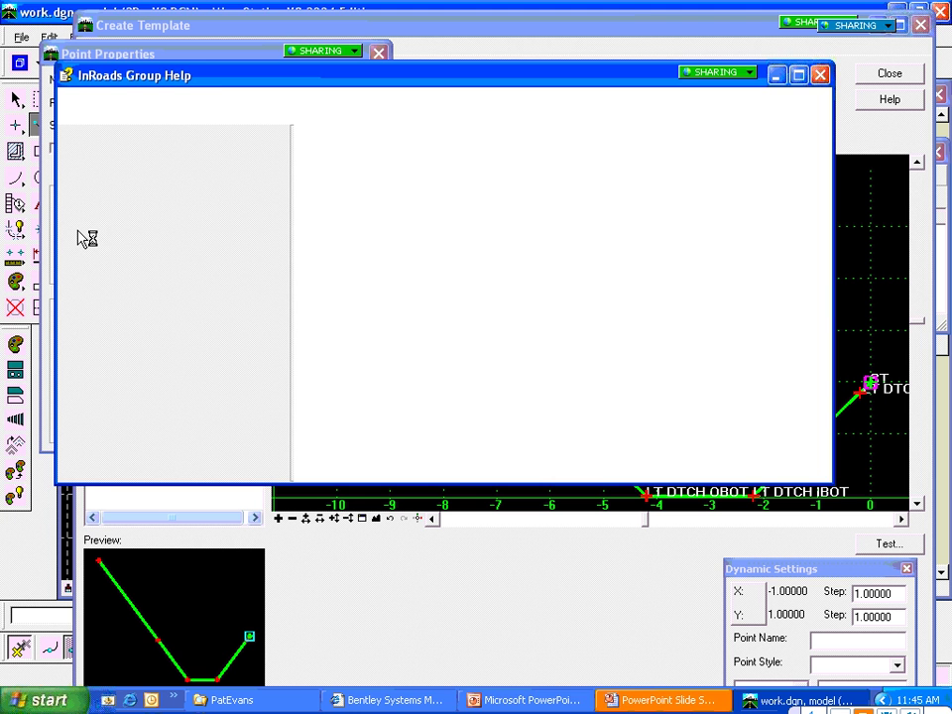
left_click(820, 75)
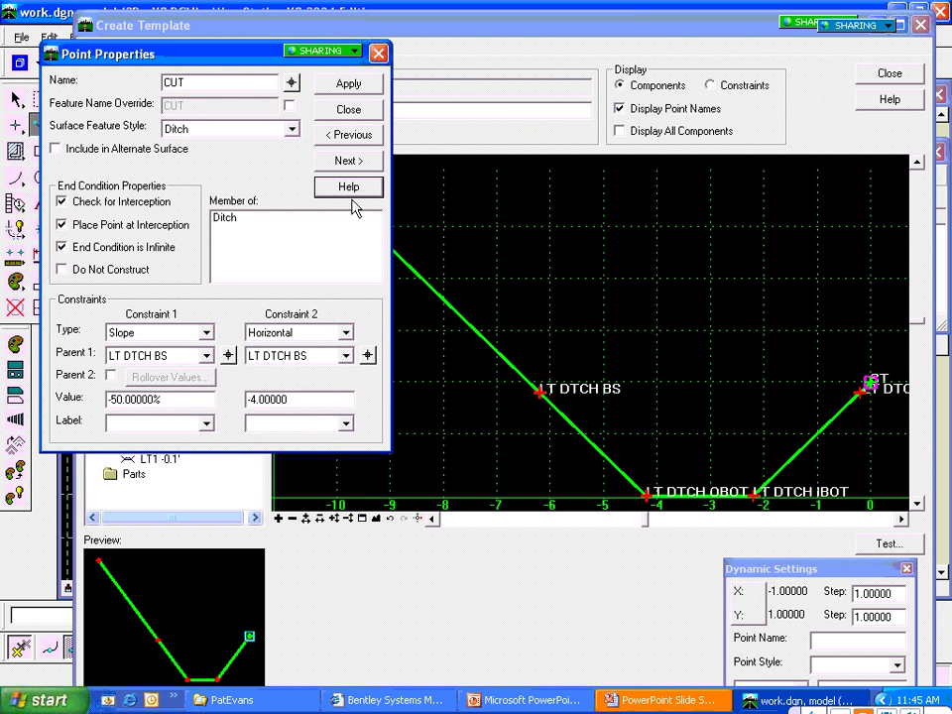
left_click(354, 109)
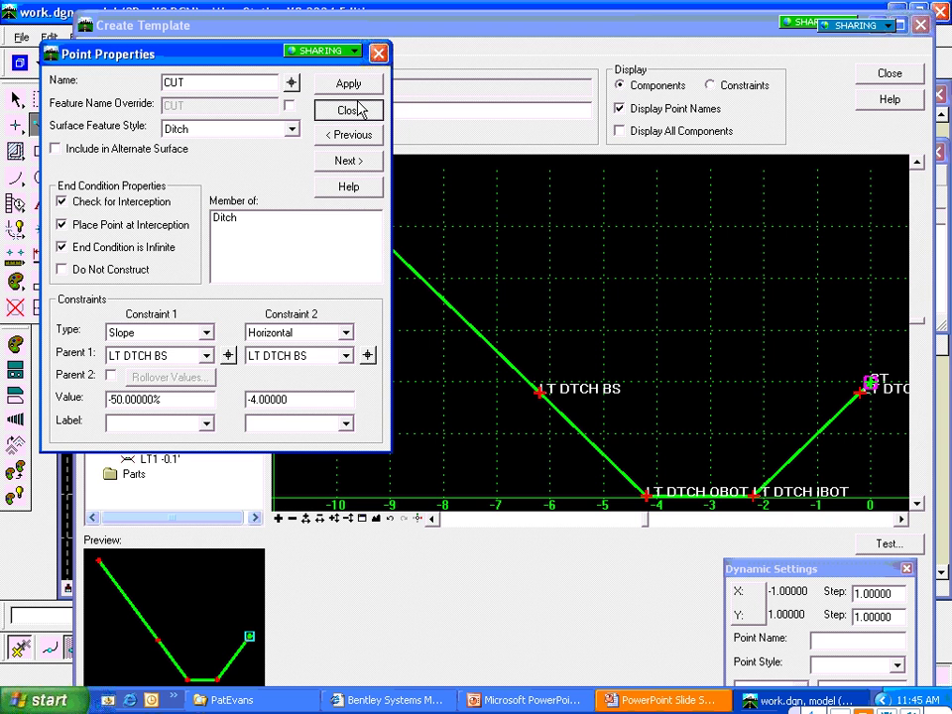
Step: Test how the Ditch Lt end condition ties to the active surface at a 3% slope, and leave the test
left_click(903, 545)
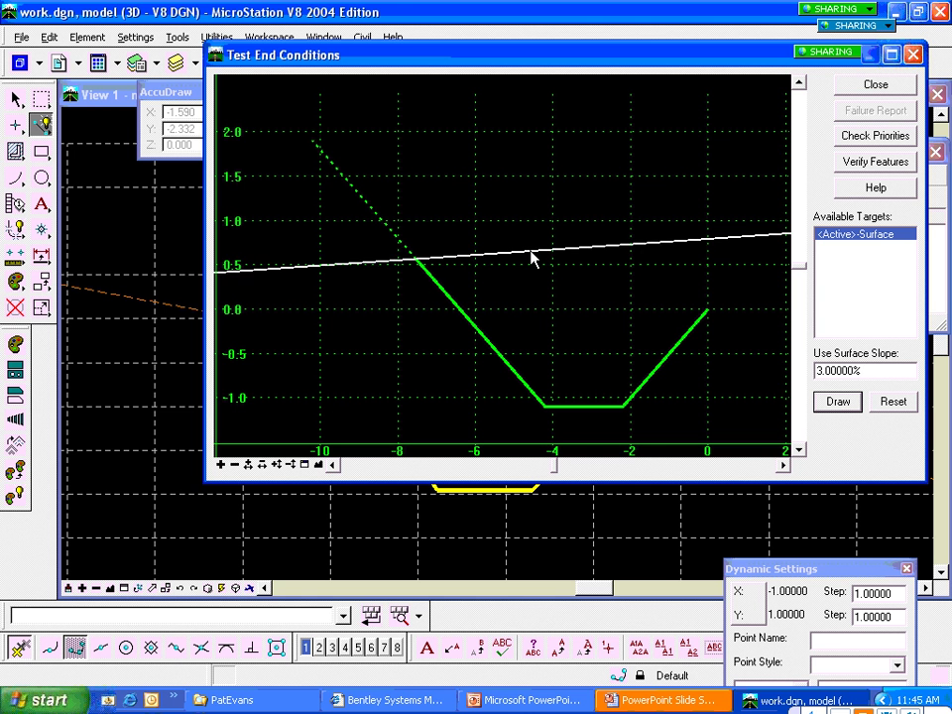
left_click(889, 94)
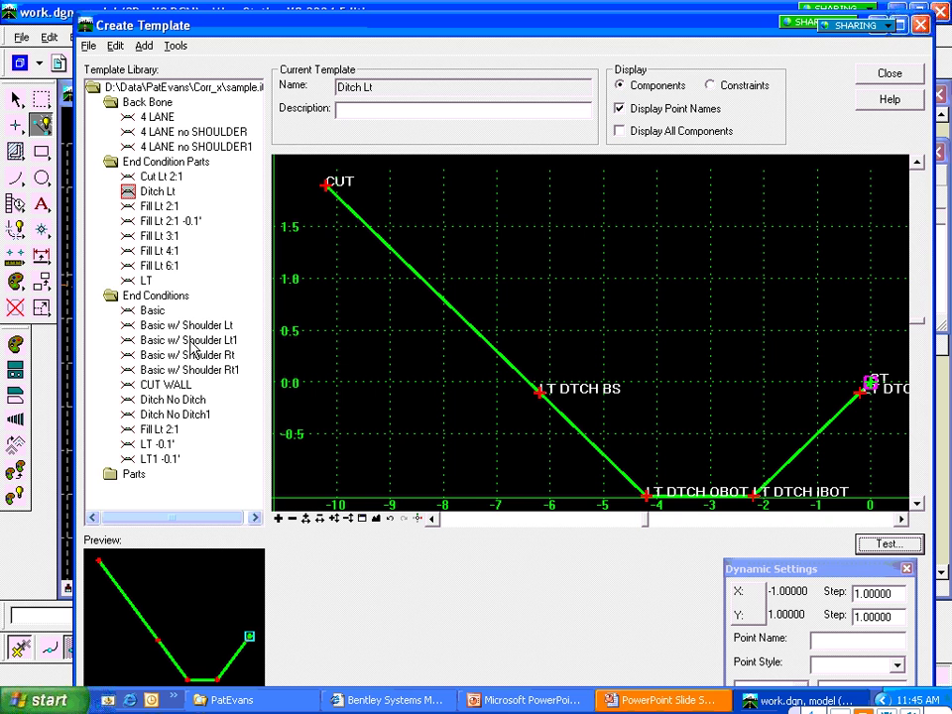
Step: Open the 4 LANE template and attach the Fill Lt 2:1 -0.1' end condition to its LOS point
left_click(156, 118)
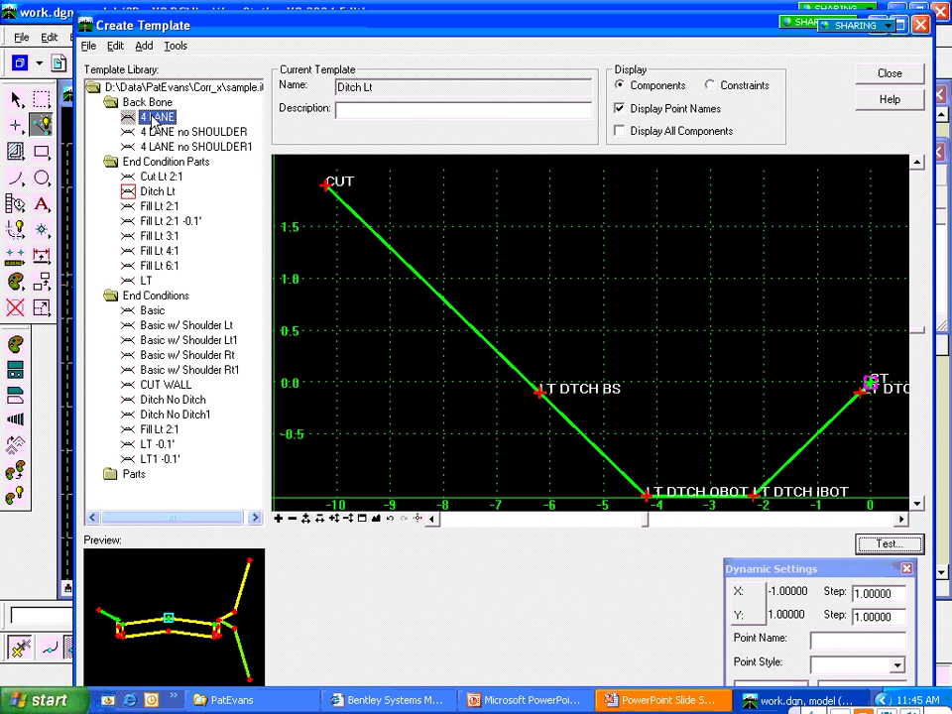
double_click(156, 118)
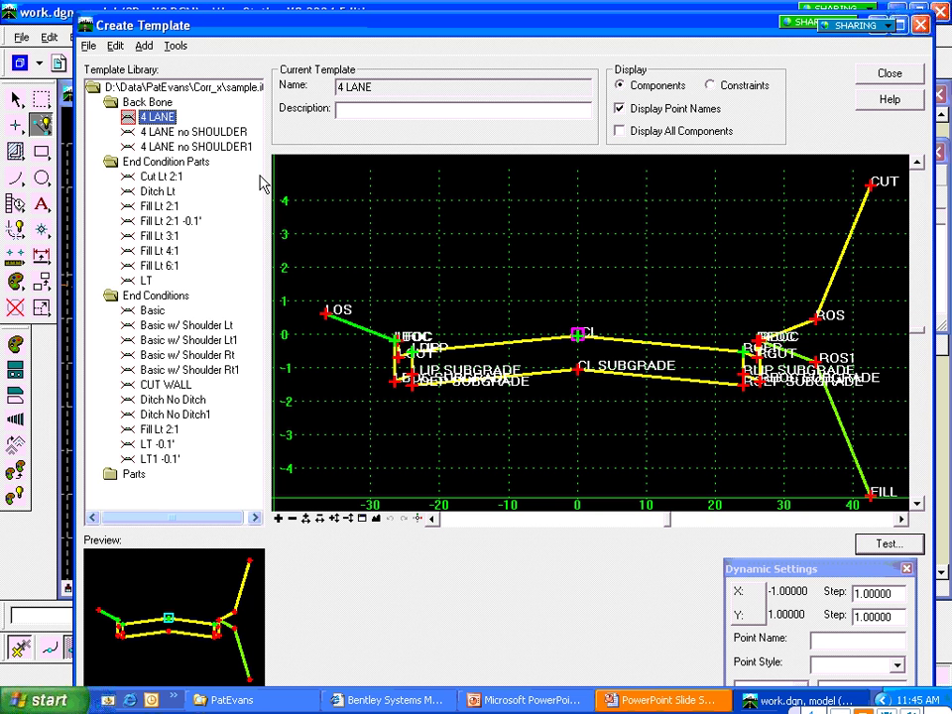
left_click(136, 224)
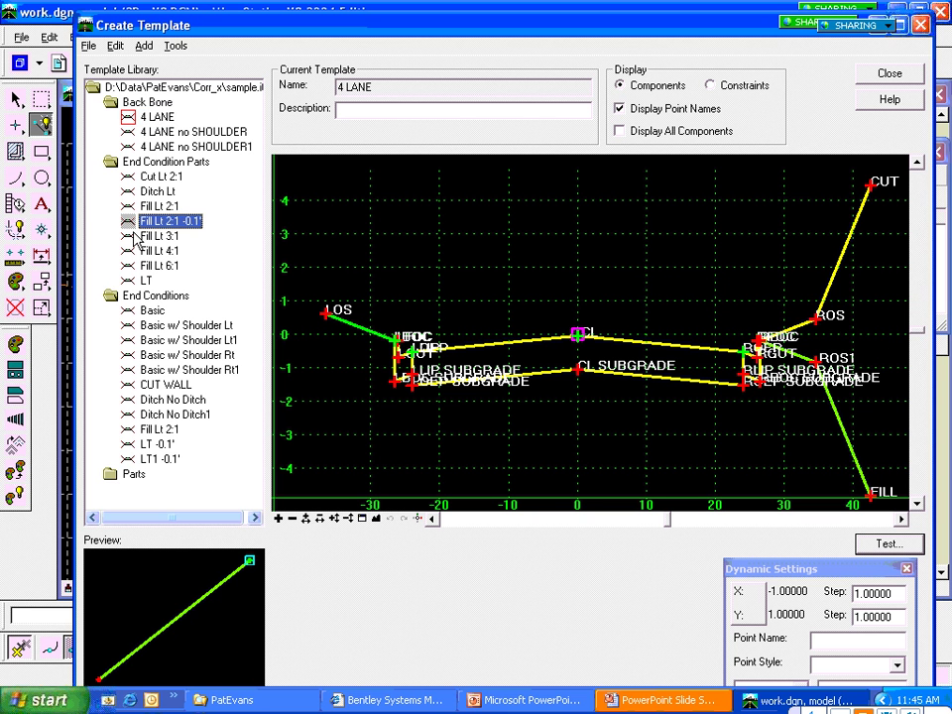
left_click_drag(148, 221, 327, 317)
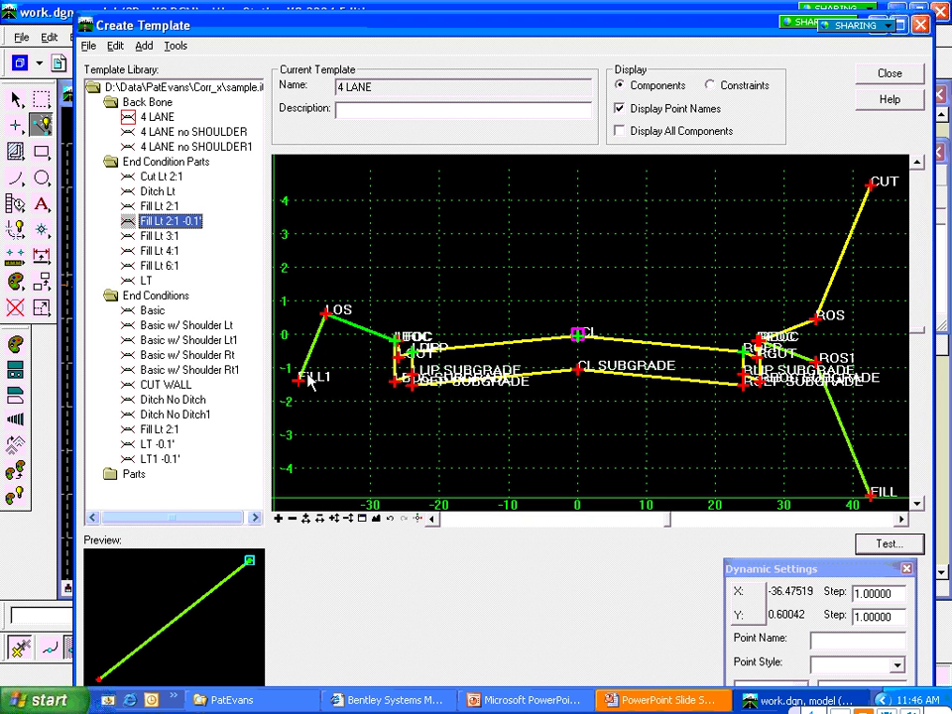
Step: Attach the Ditch Lt end condition to the FILL1 point at the toe of the offset fill
left_click(153, 296)
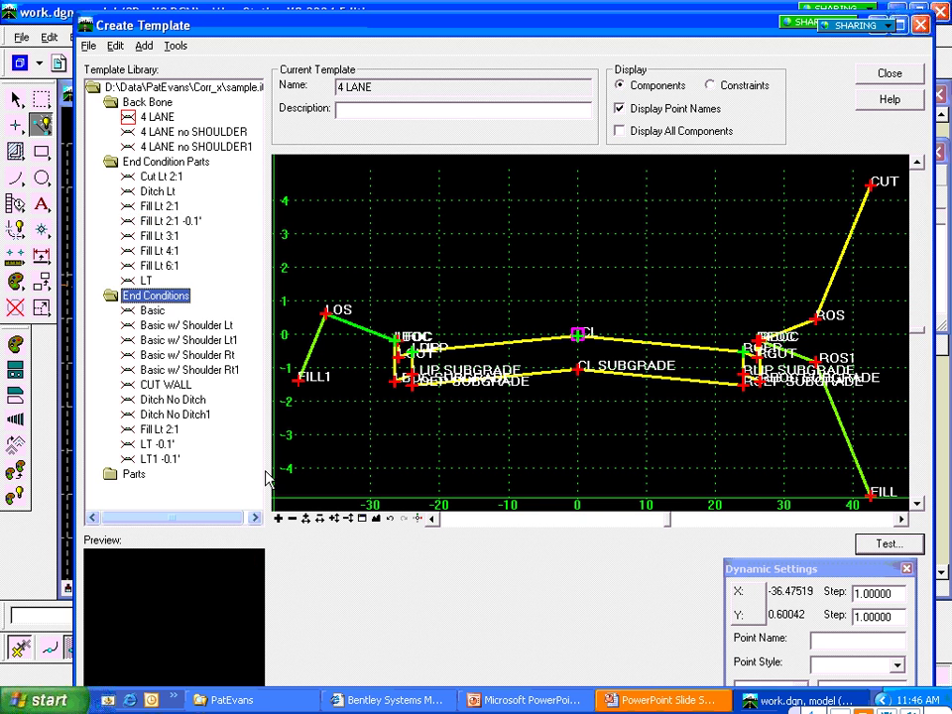
left_click(429, 519)
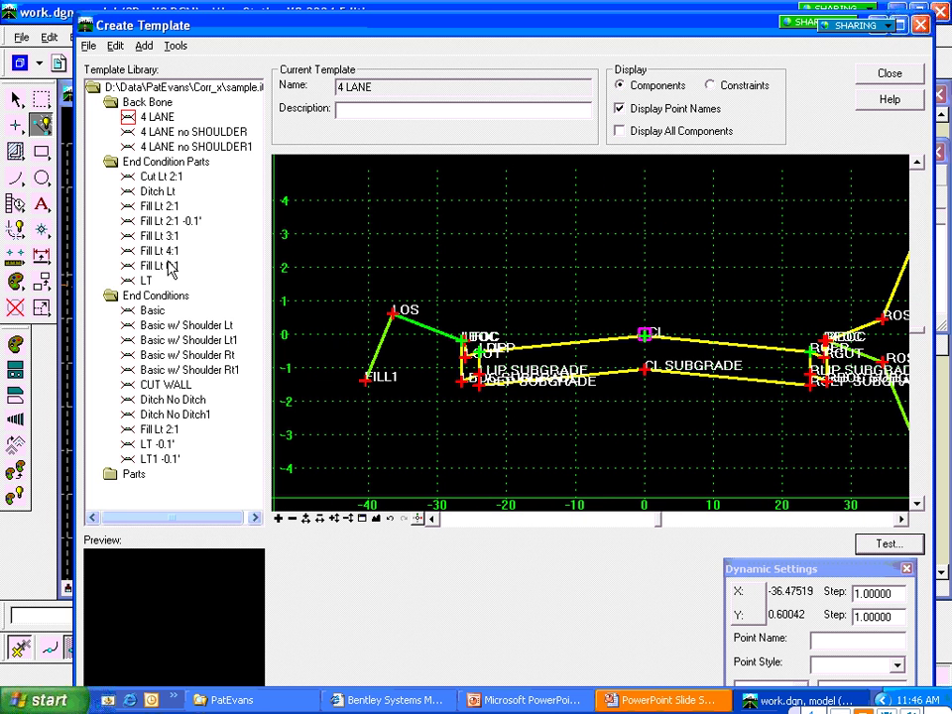
left_click(163, 178)
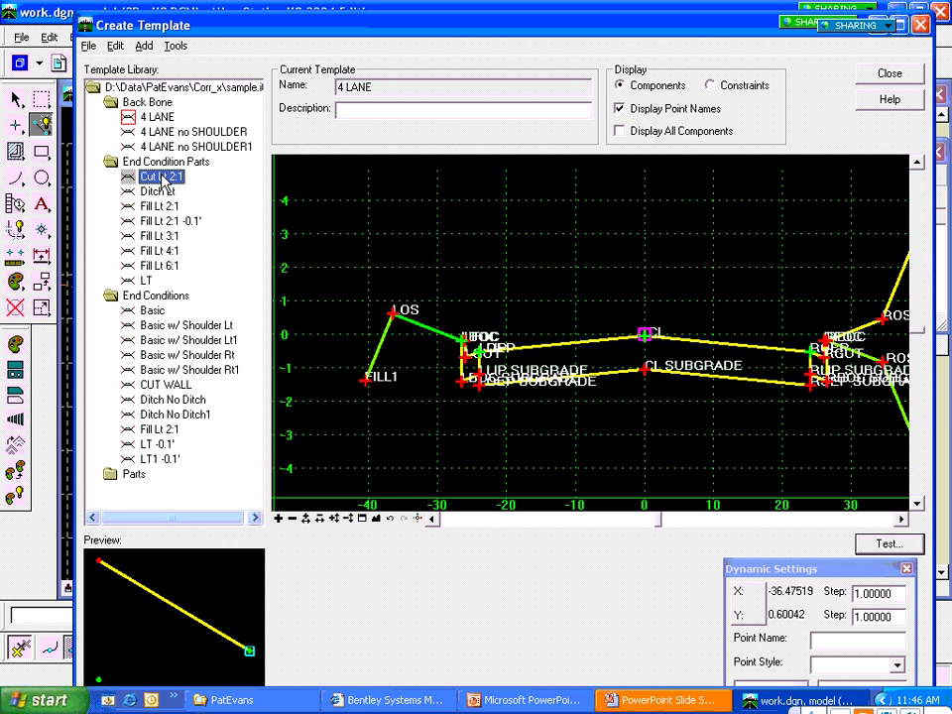
left_click(158, 191)
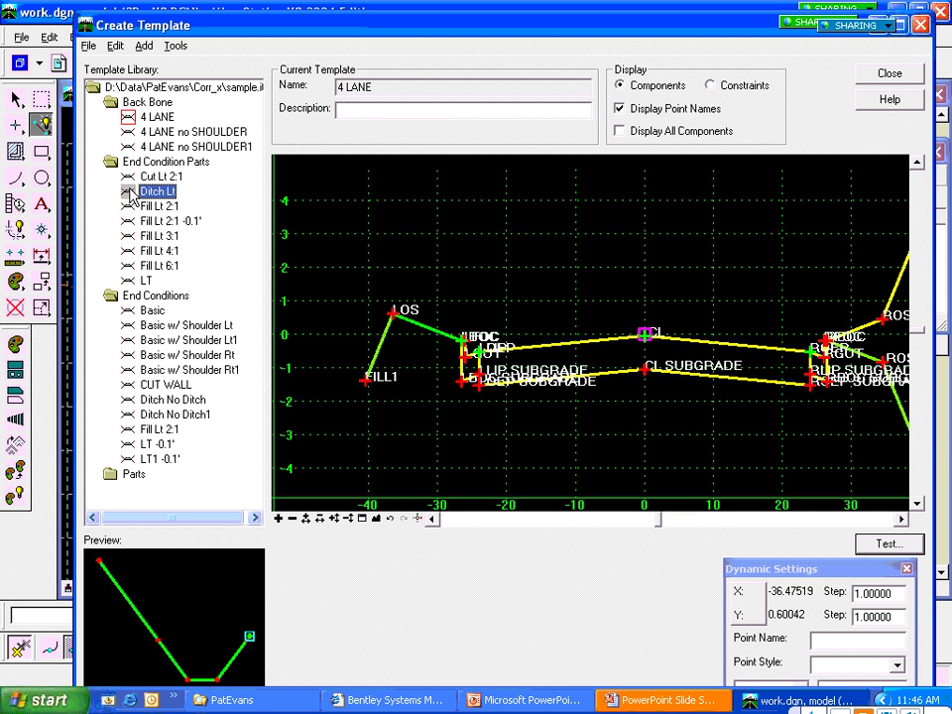
left_click_drag(132, 196, 365, 389)
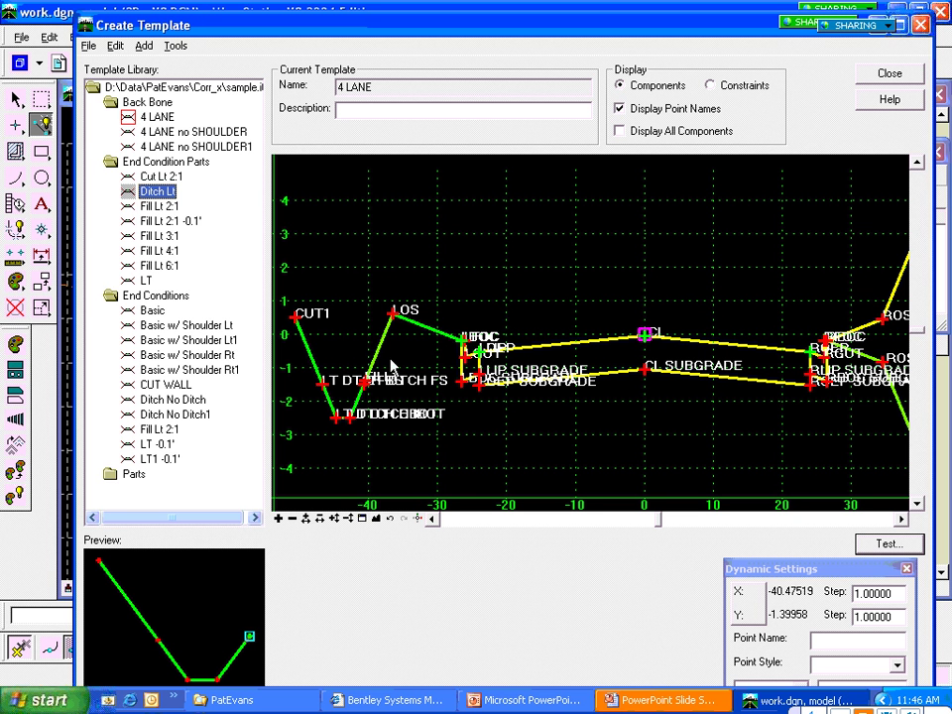
Step: Attach the Fill Lt 2:1 end condition to the same FILL1 point as the ditch
left_click(149, 206)
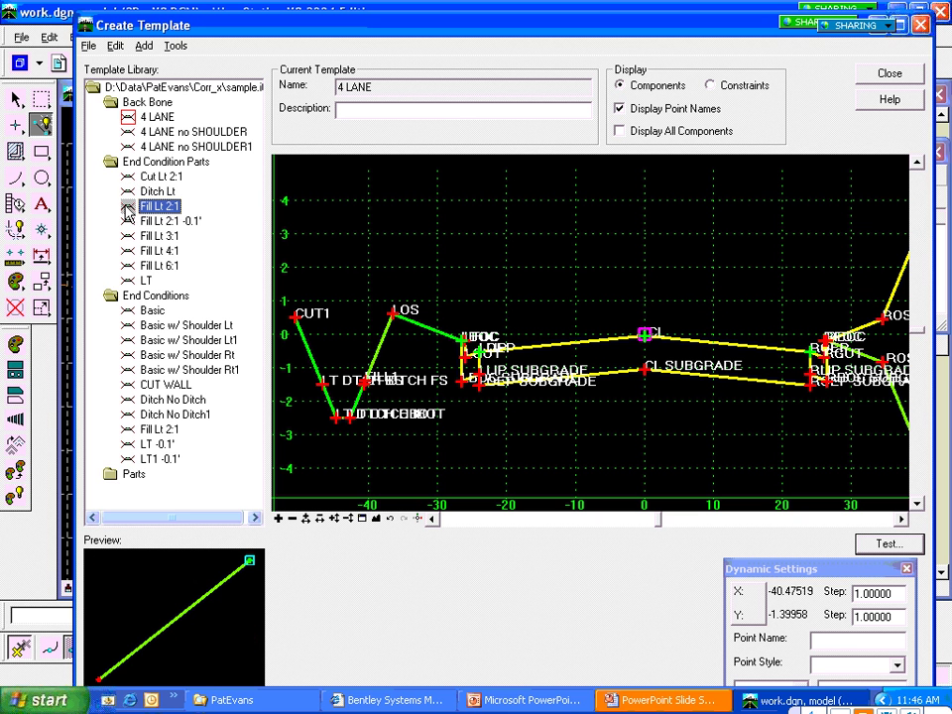
left_click_drag(127, 214, 365, 388)
left_click_drag(297, 377, 251, 110)
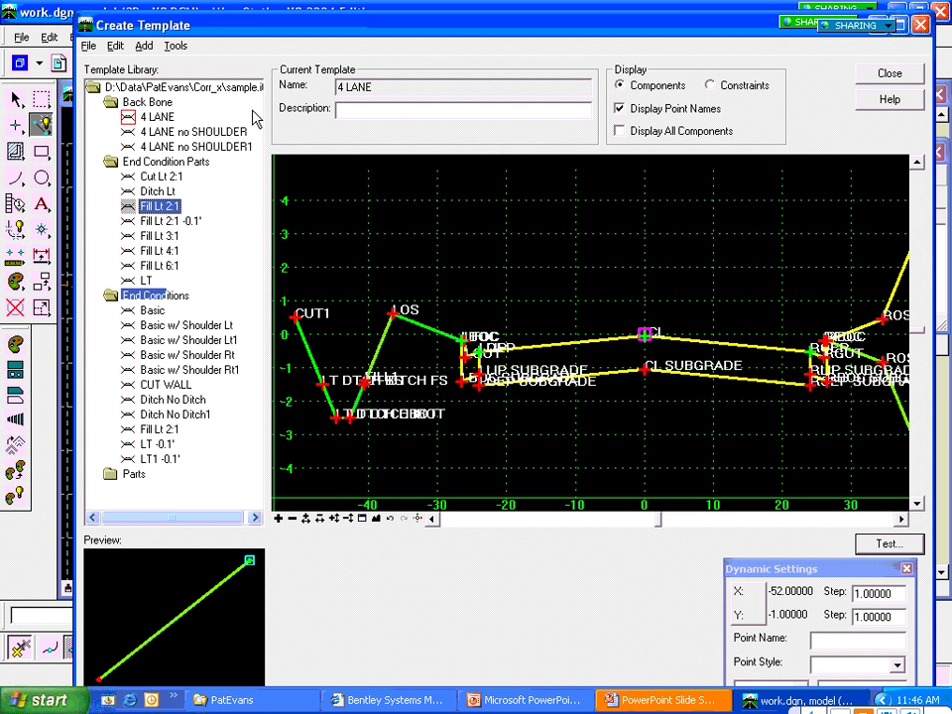
left_click(363, 517)
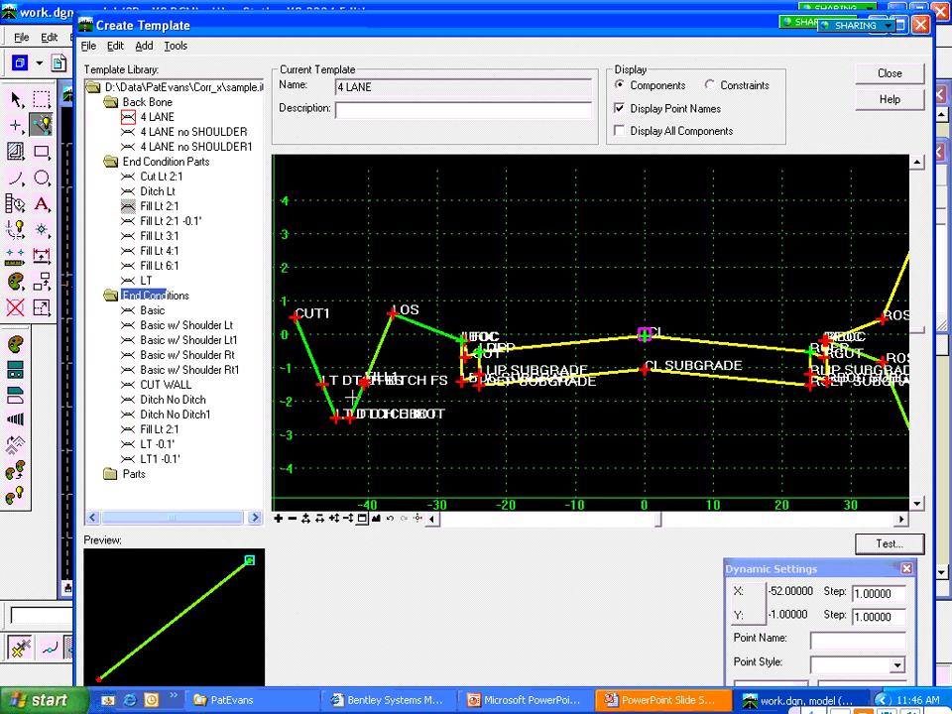
left_click_drag(354, 398, 391, 354)
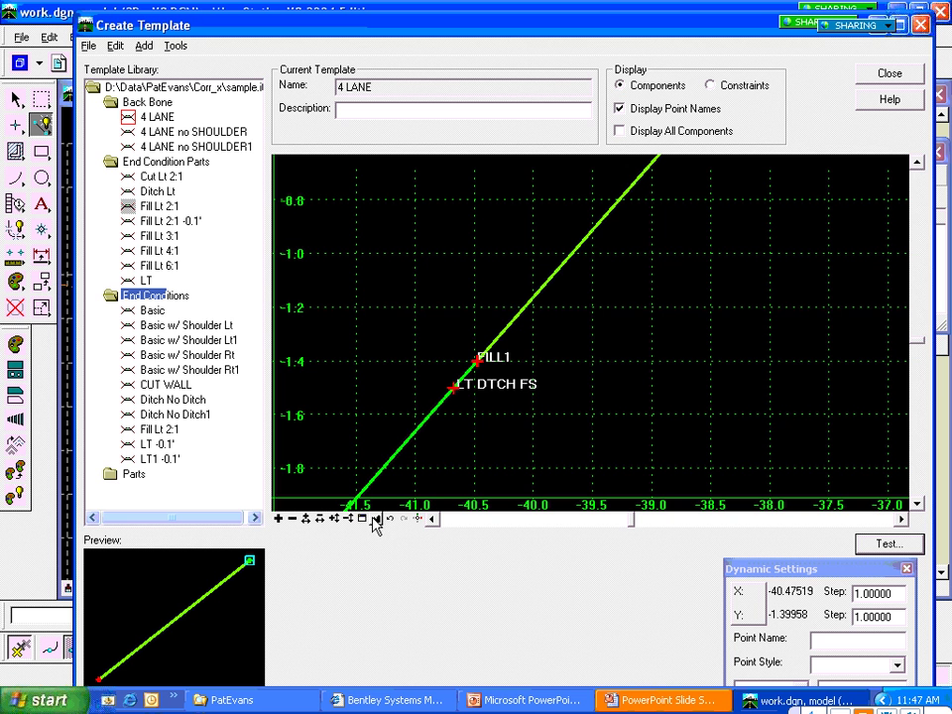
left_click(292, 520)
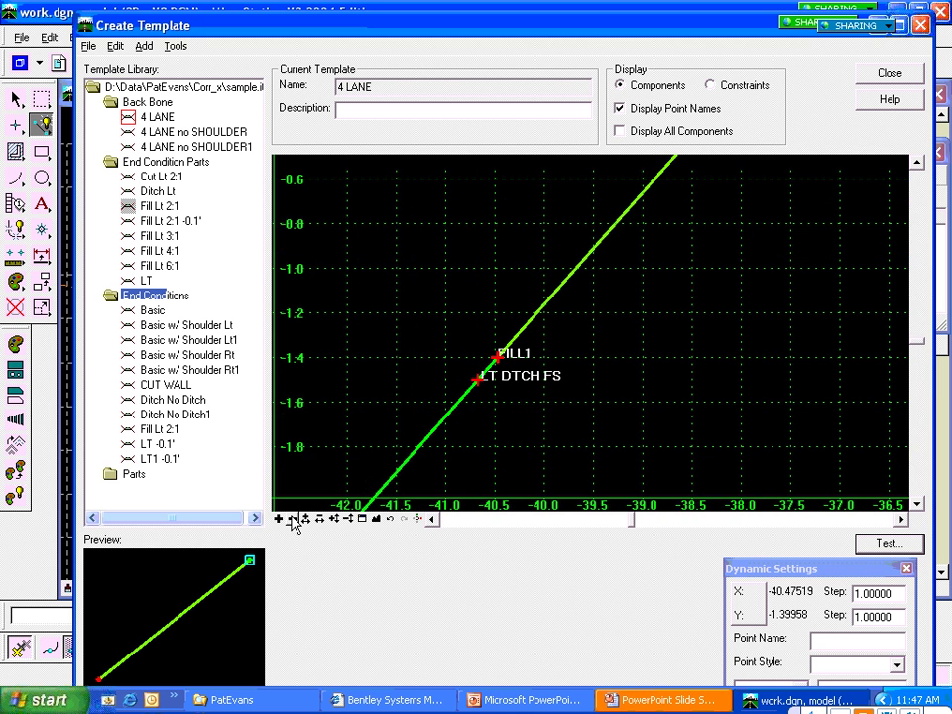
left_click(293, 517)
left_click(375, 518)
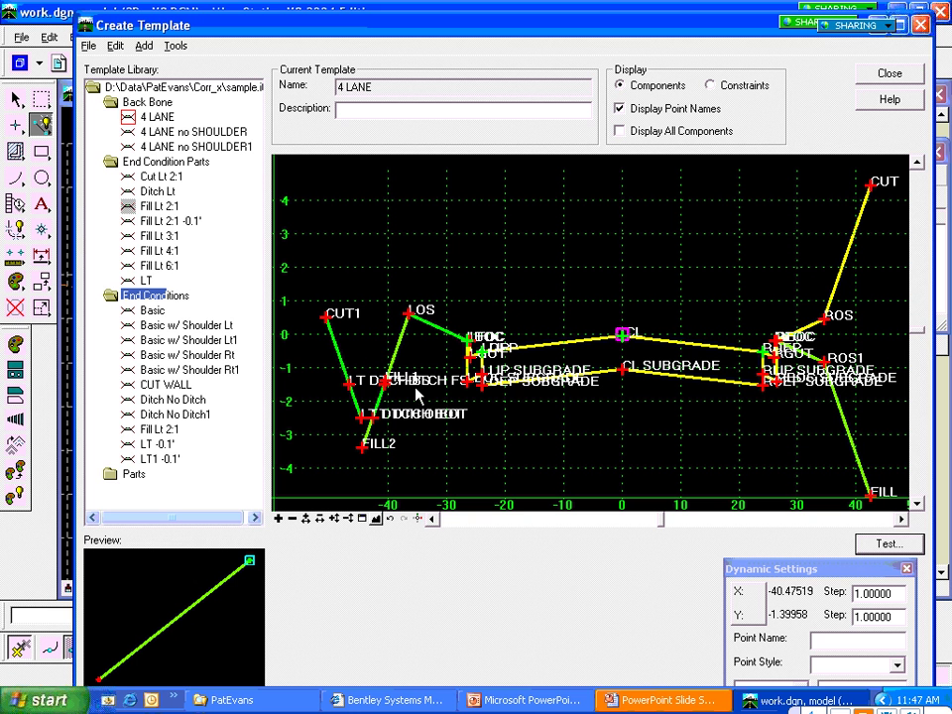
Step: Check the 4 LANE template's end condition priorities and resolve the FILL1 conflict by changing the priority of Ditch2
left_click(881, 548)
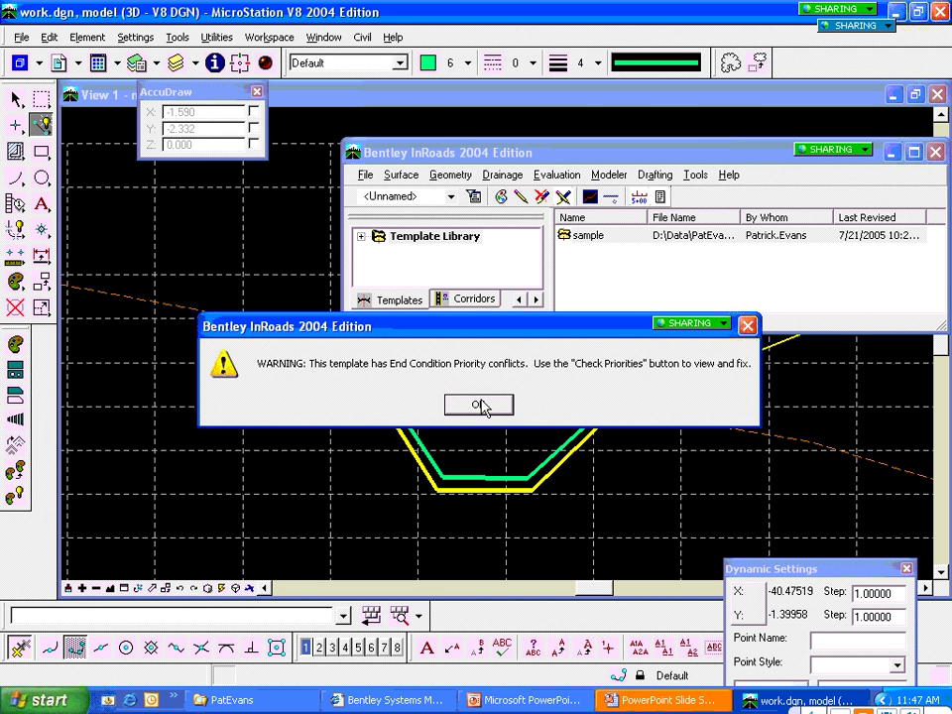
left_click(476, 406)
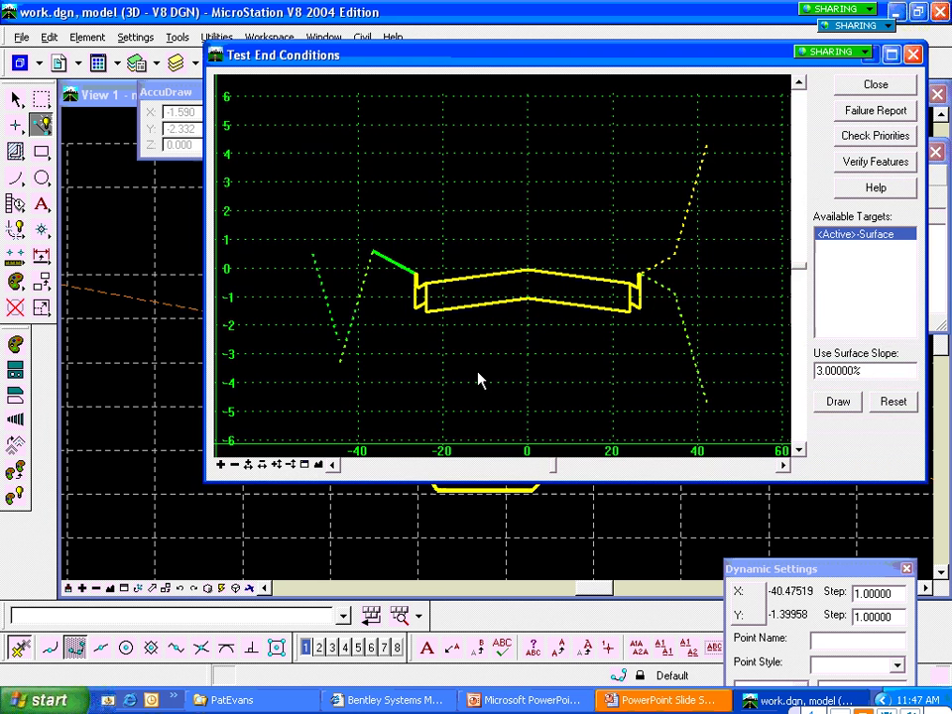
left_click(867, 138)
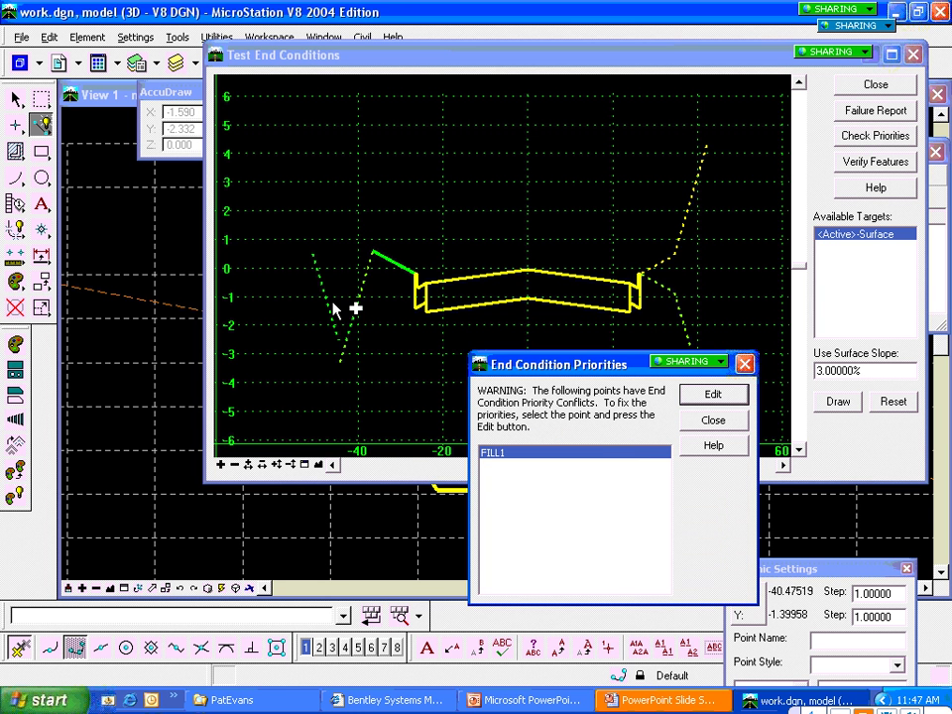
left_click(714, 398)
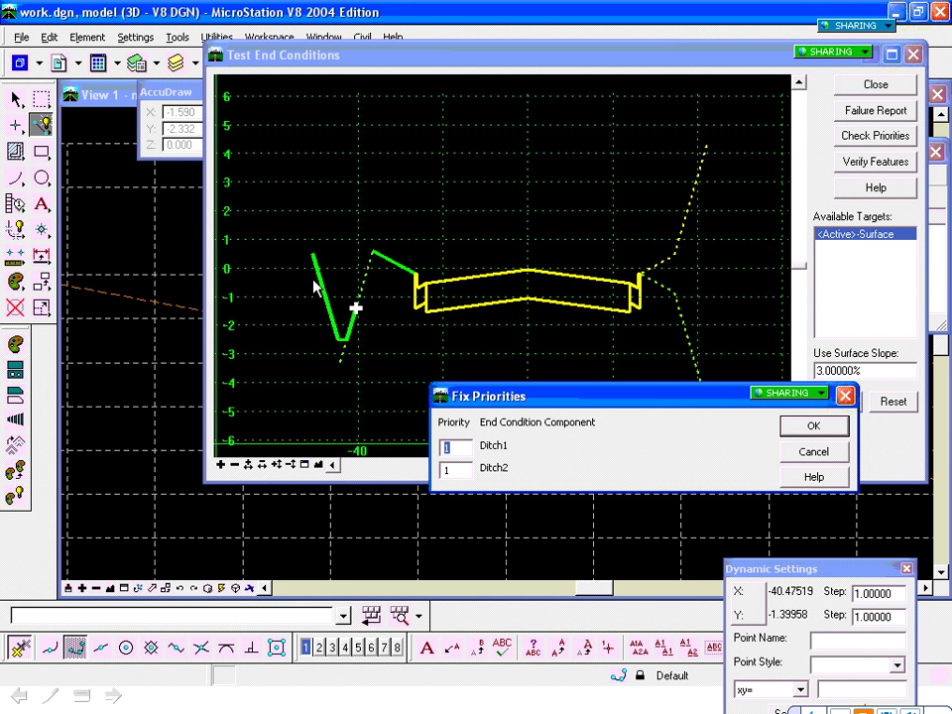
left_click(465, 469)
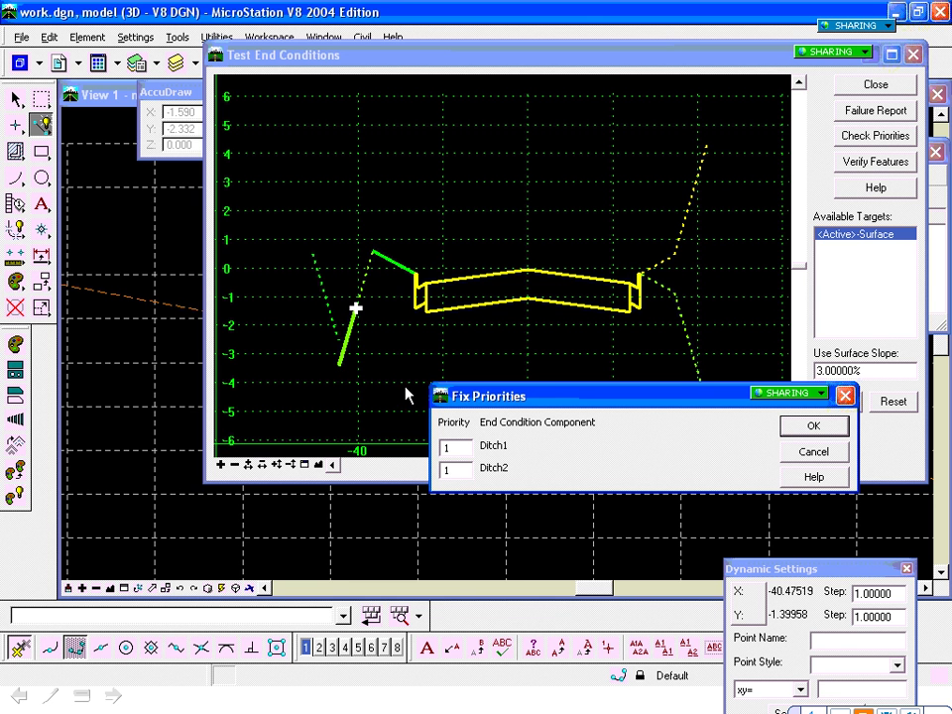
left_click_drag(459, 466, 446, 469)
left_click(808, 429)
left_click(814, 429)
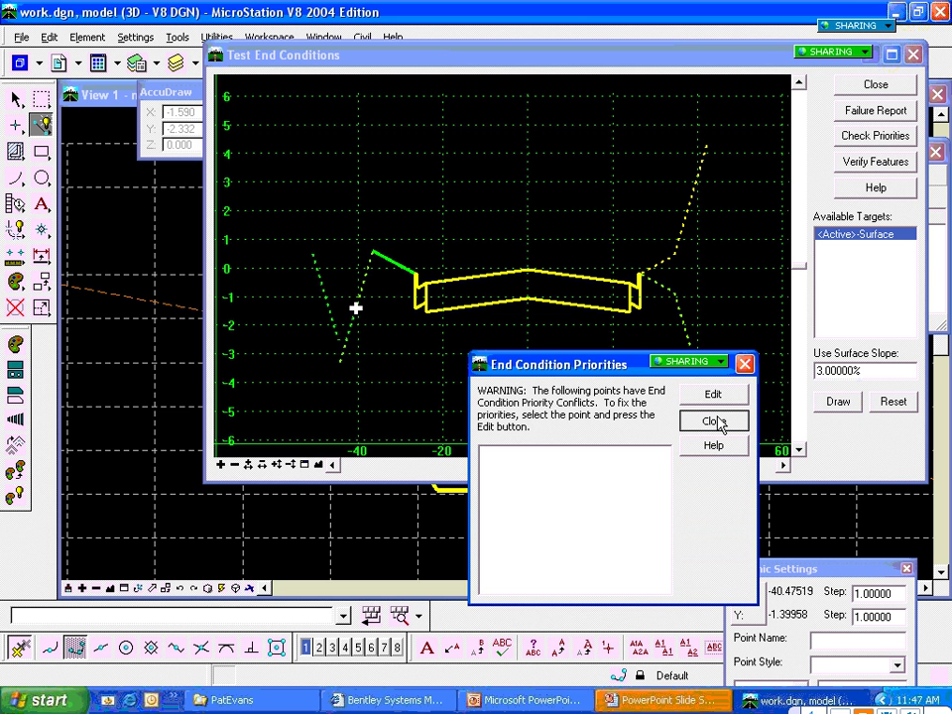
left_click(713, 421)
Step: Test the 4 LANE end conditions against the active surface at 3% and -3% slopes, and leave the test
left_click(837, 403)
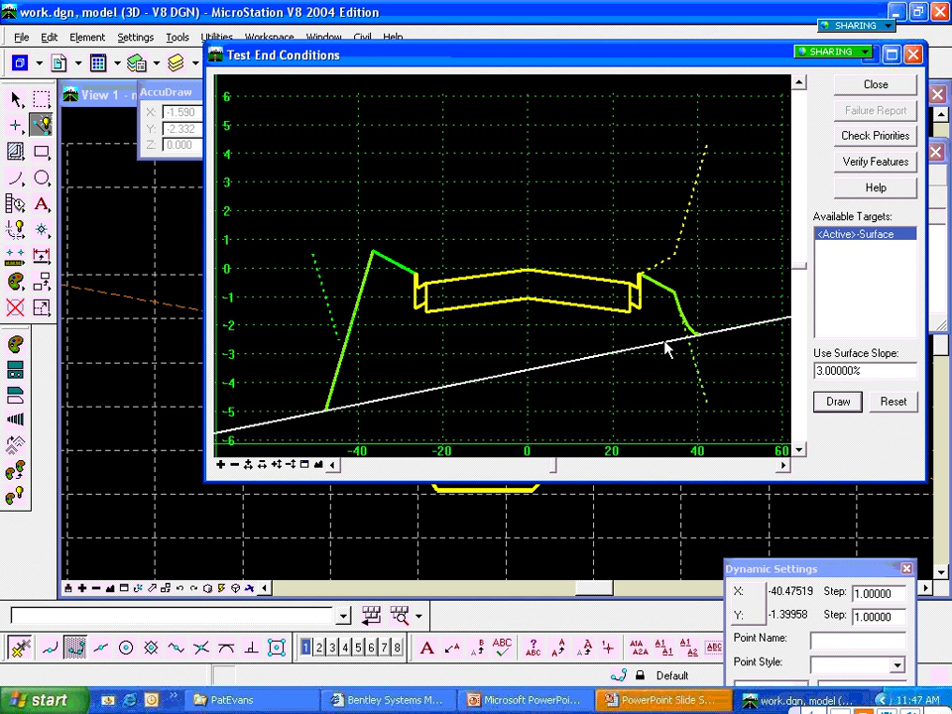
type("-")
left_click(838, 400)
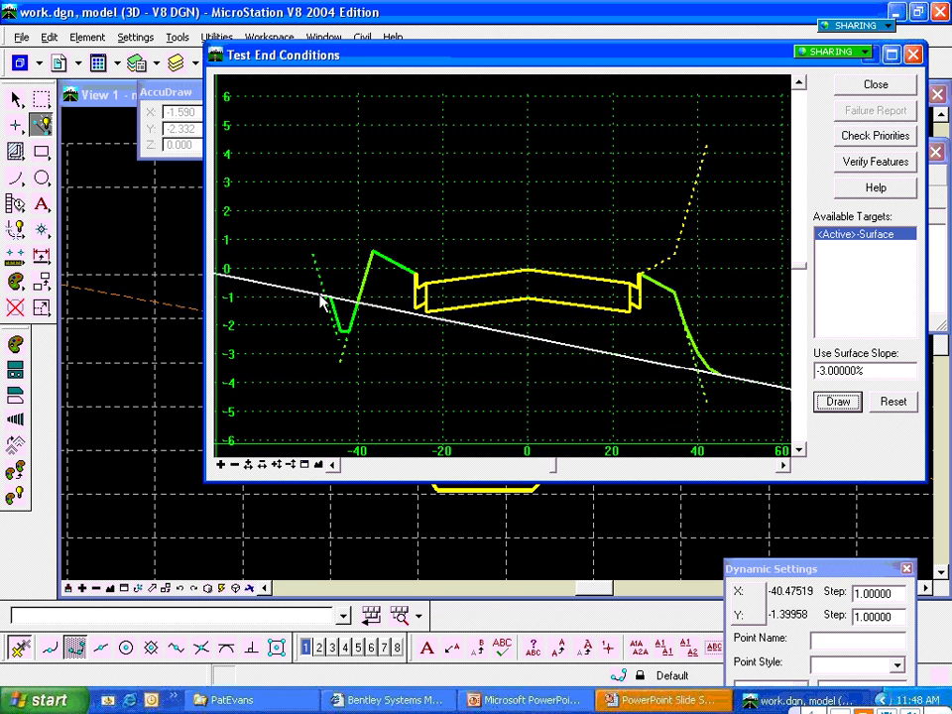
left_click(875, 88)
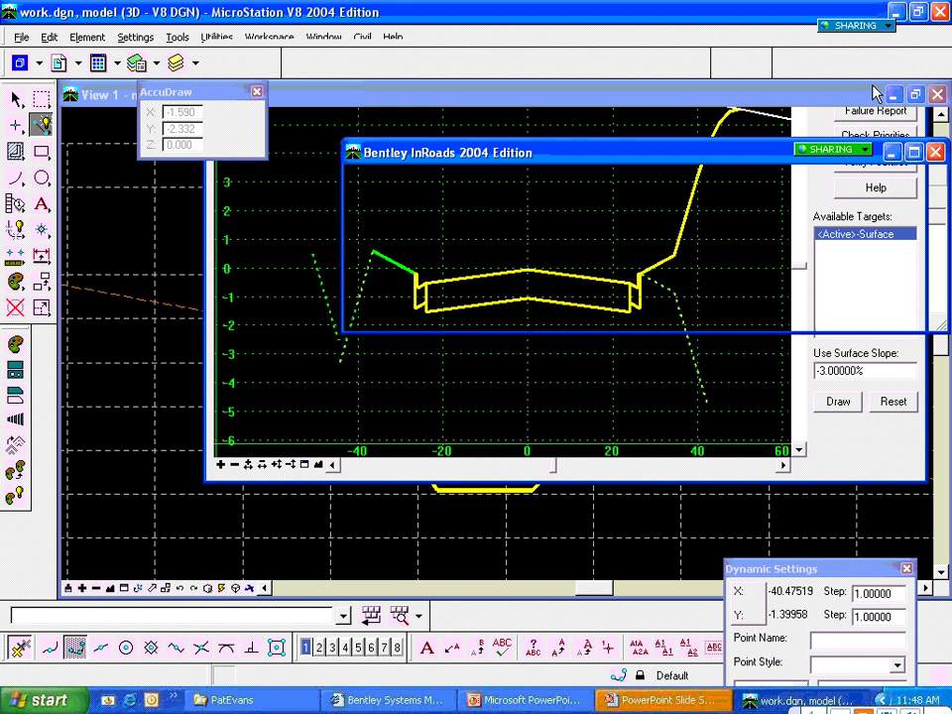
key("alt+Tab")
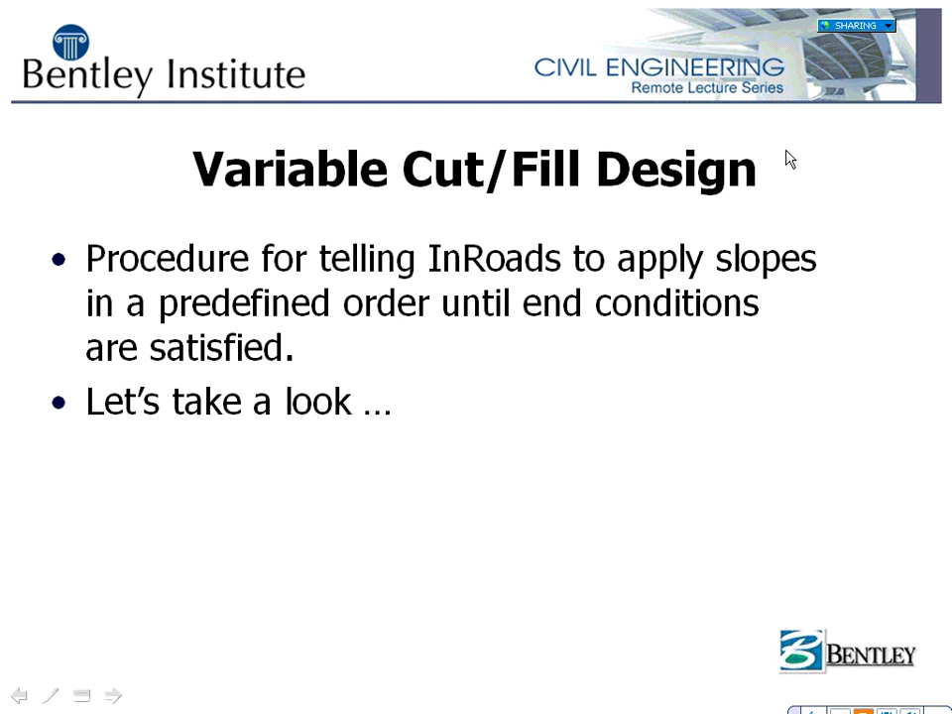
key("Right")
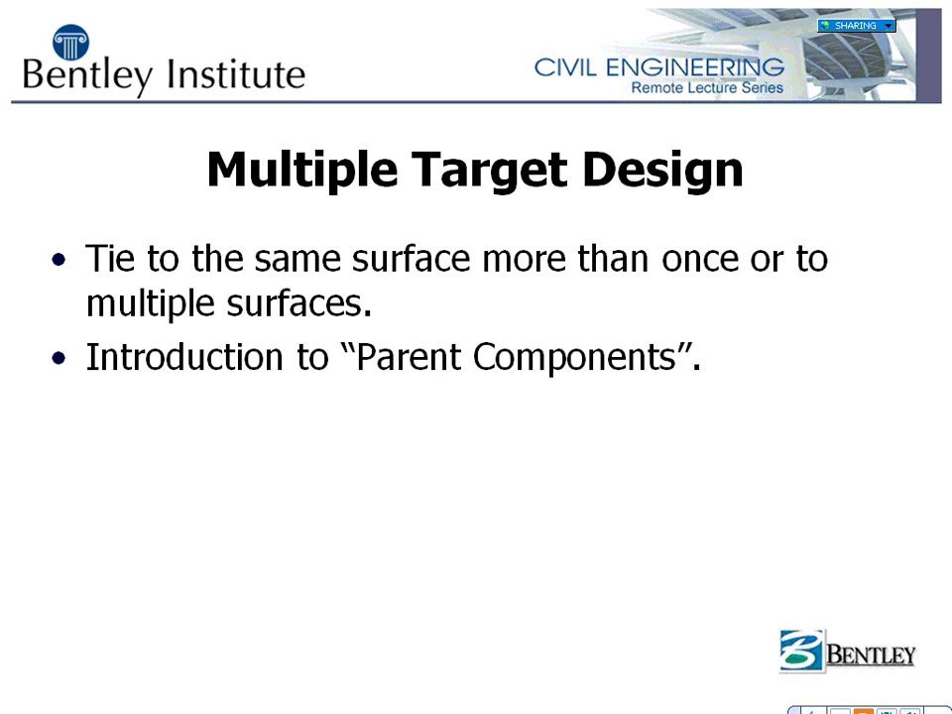
key("Right")
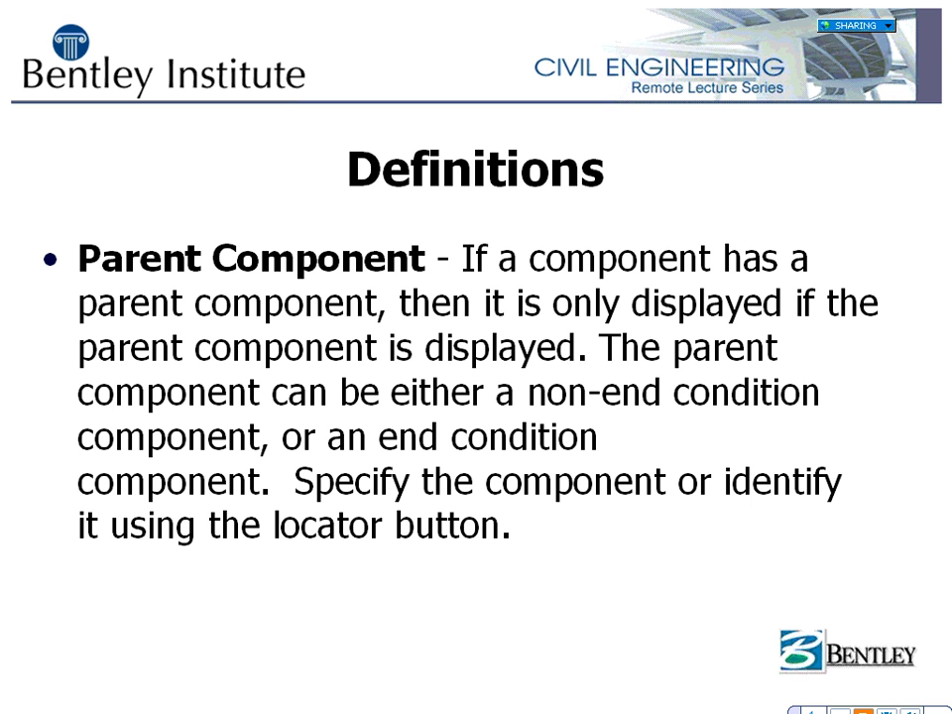
key("alt+Tab")
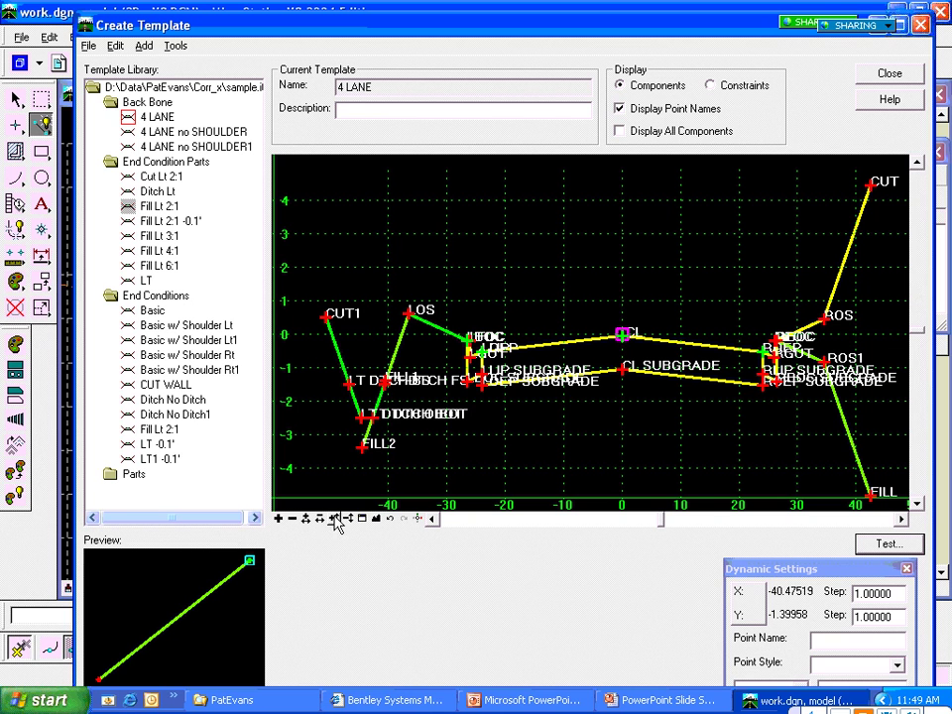
Step: Place the Paved Ditch Lt Bot Origin part from the Parts folder on the left ditch's LT DTCH IBOT point
left_click(362, 518)
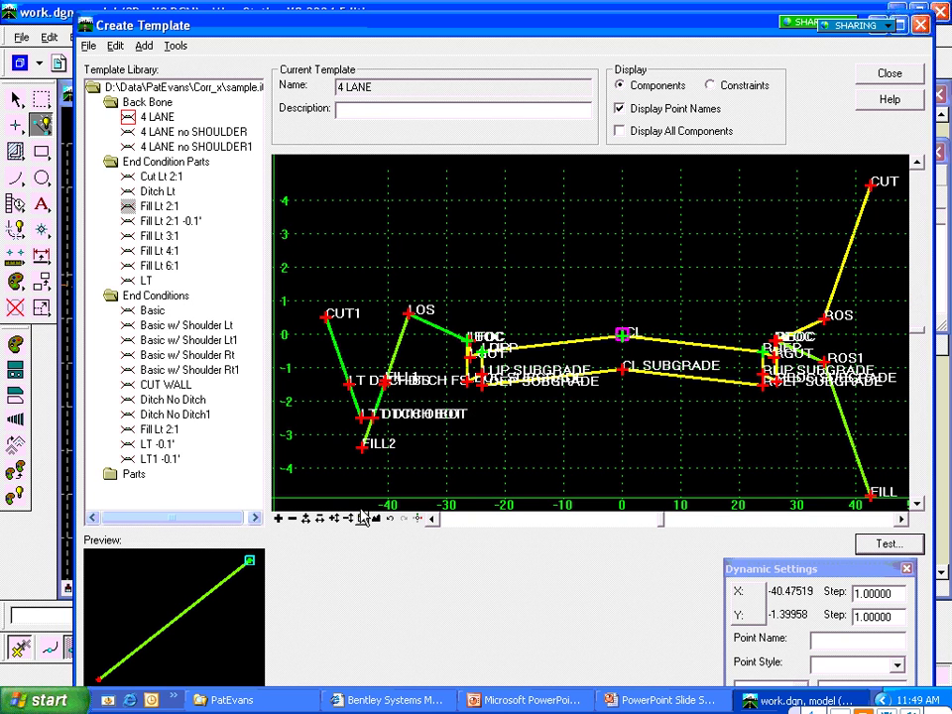
left_click(319, 354)
left_click(400, 433)
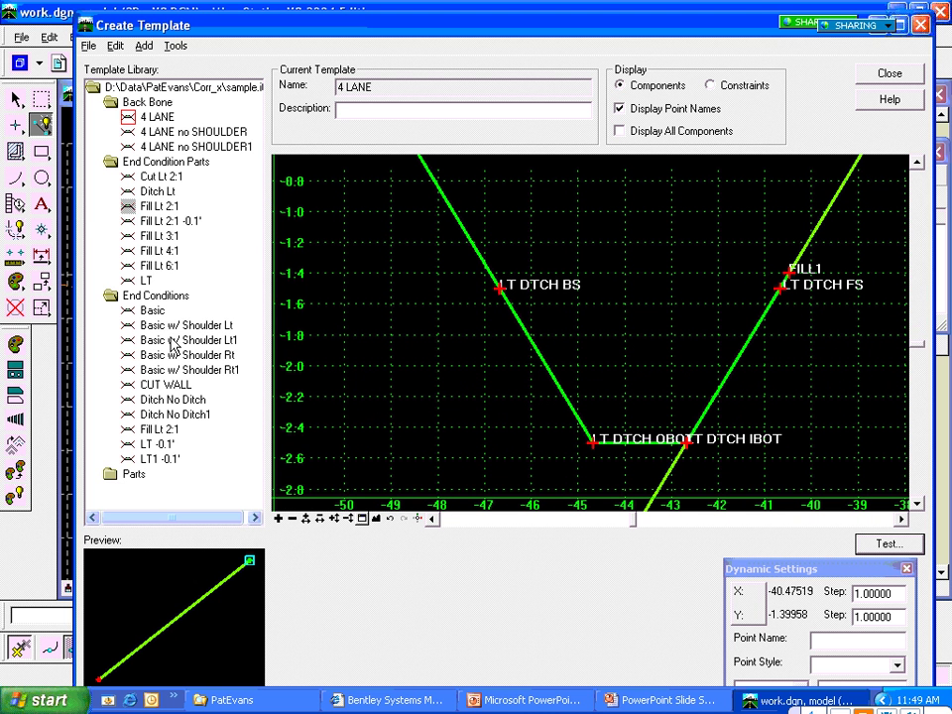
left_click(113, 476)
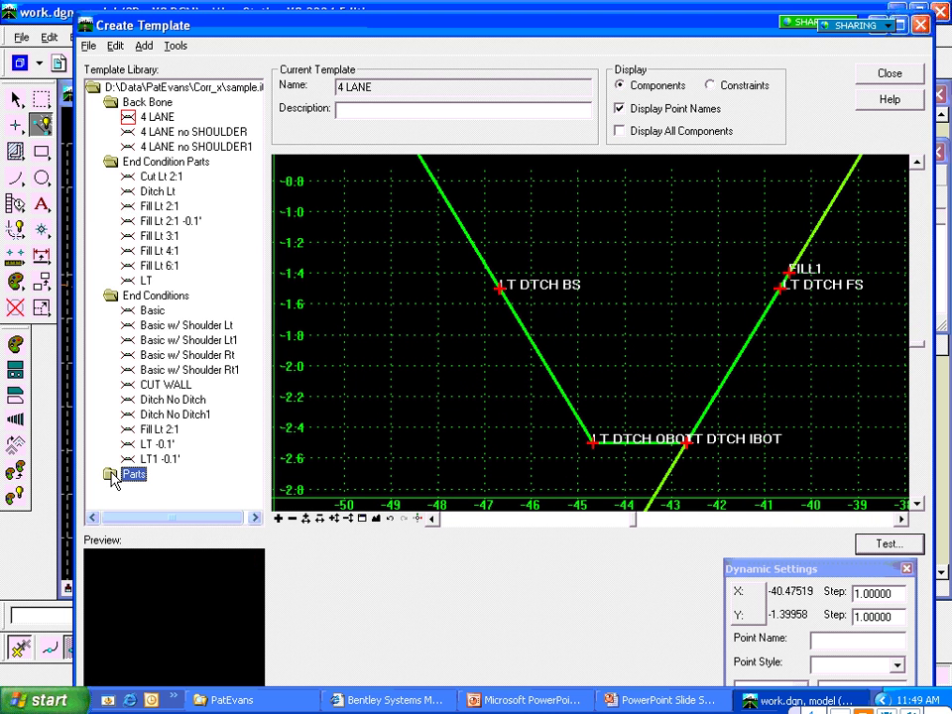
left_click(113, 476)
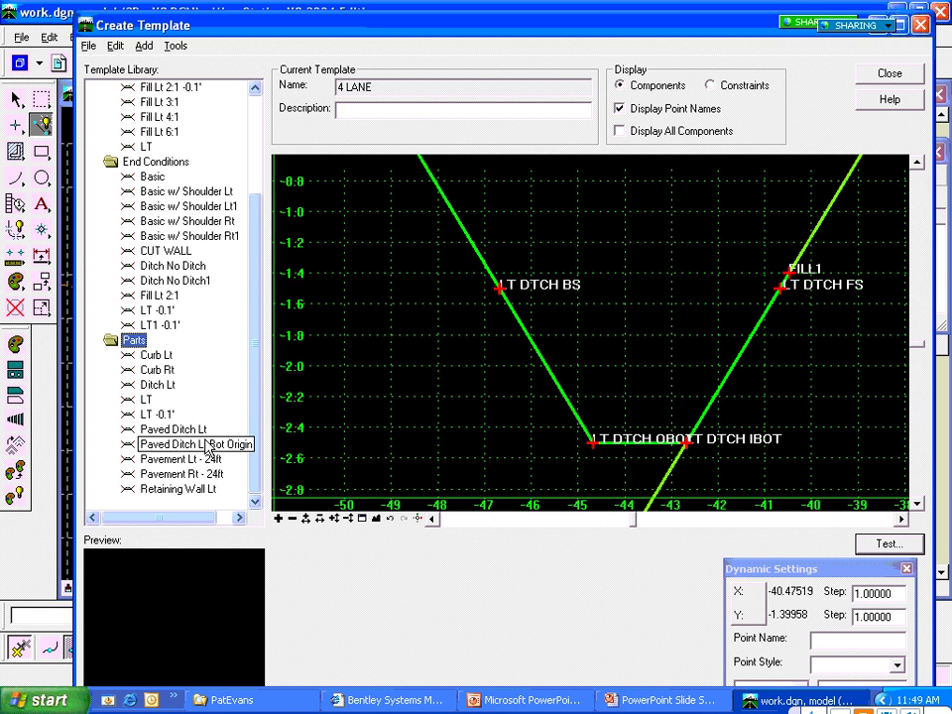
left_click(189, 444)
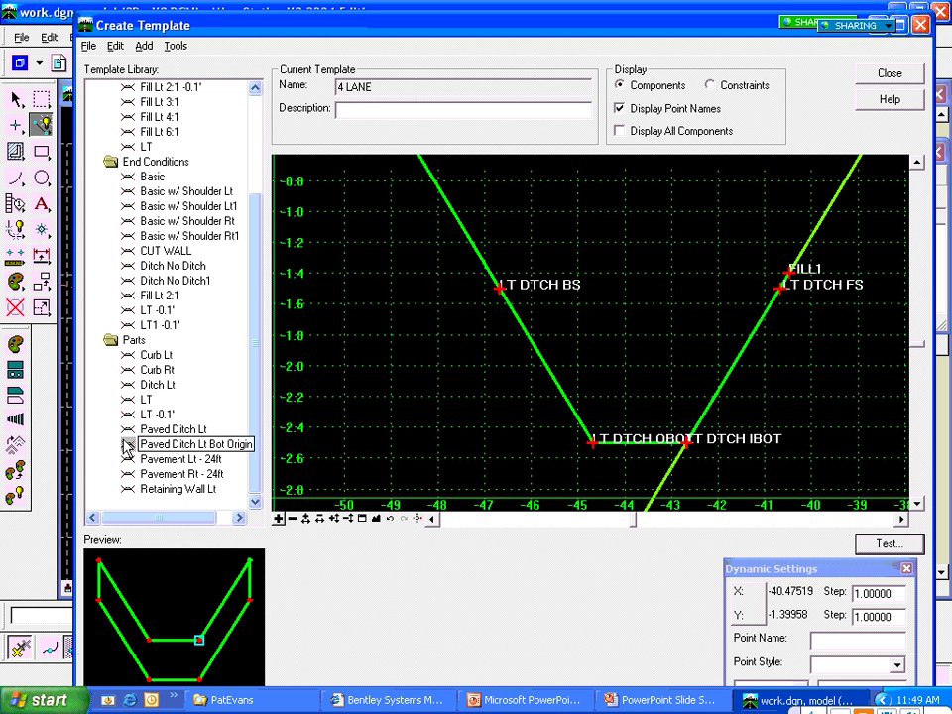
left_click_drag(127, 446, 682, 454)
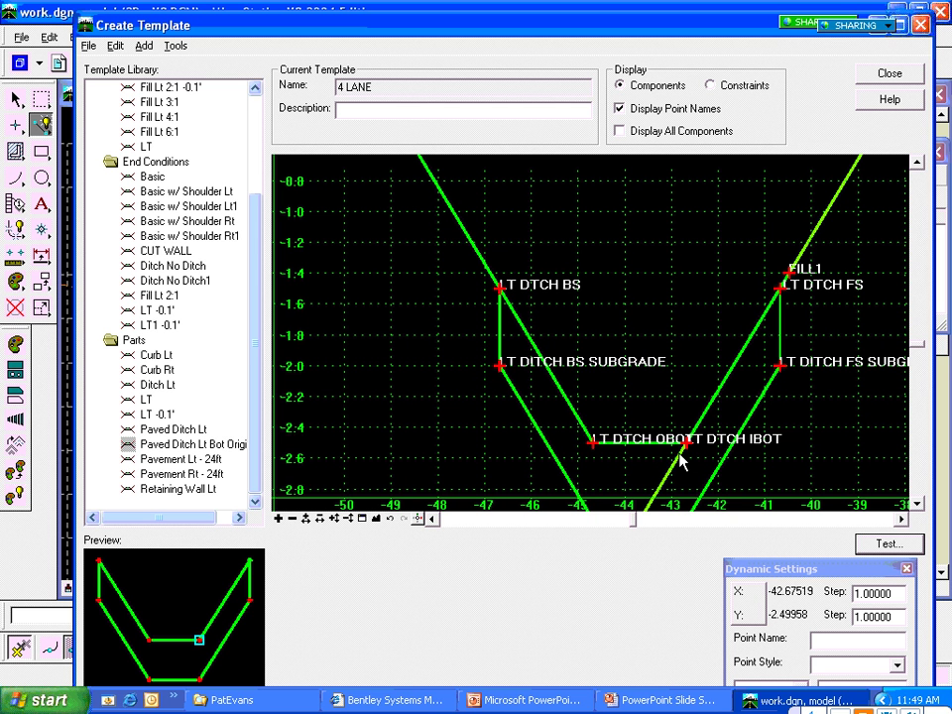
Step: Test the 4 LANE template with the paved ditch against the active surface at -3% and 3% slopes, and leave the test
left_click(868, 541)
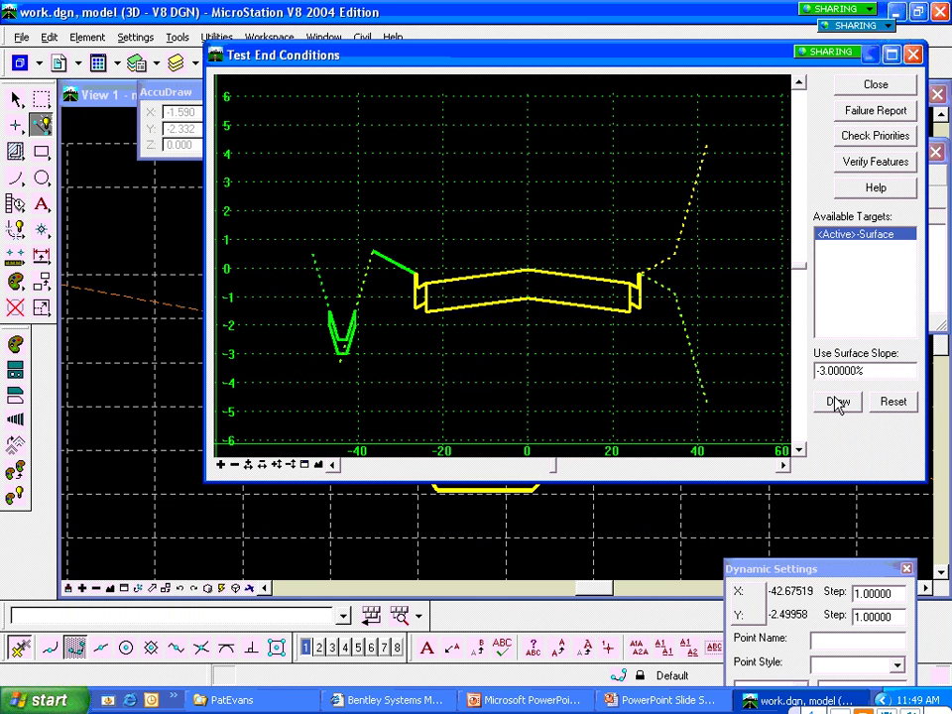
left_click(838, 402)
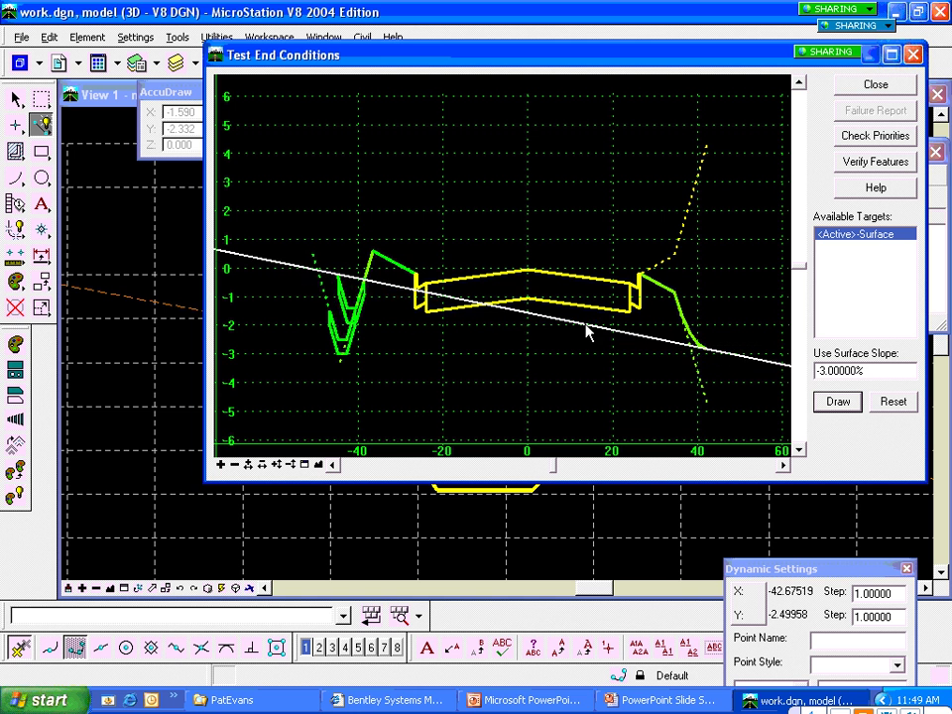
left_click(837, 401)
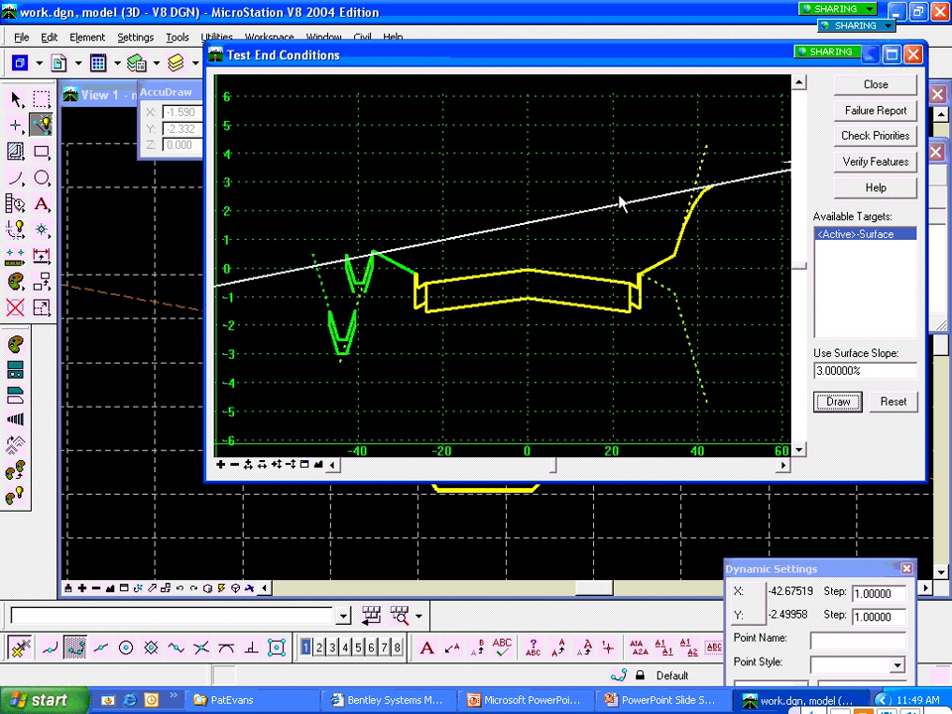
left_click(875, 85)
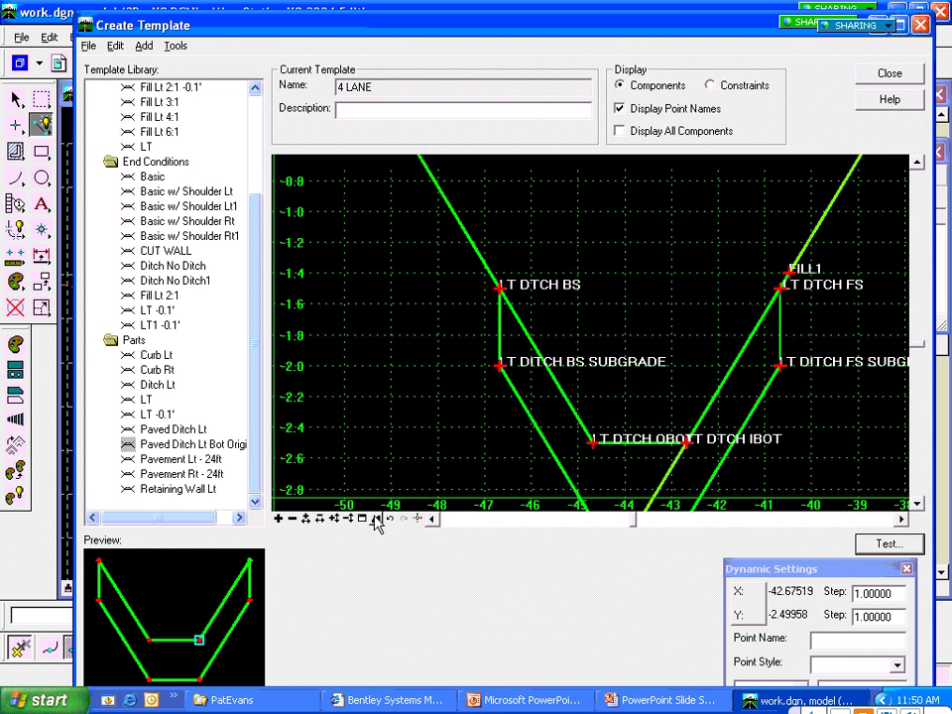
Step: Review the component properties of the concrete ditch section and of the left ditch's backslope end condition to identify the parent's name
left_click(375, 518)
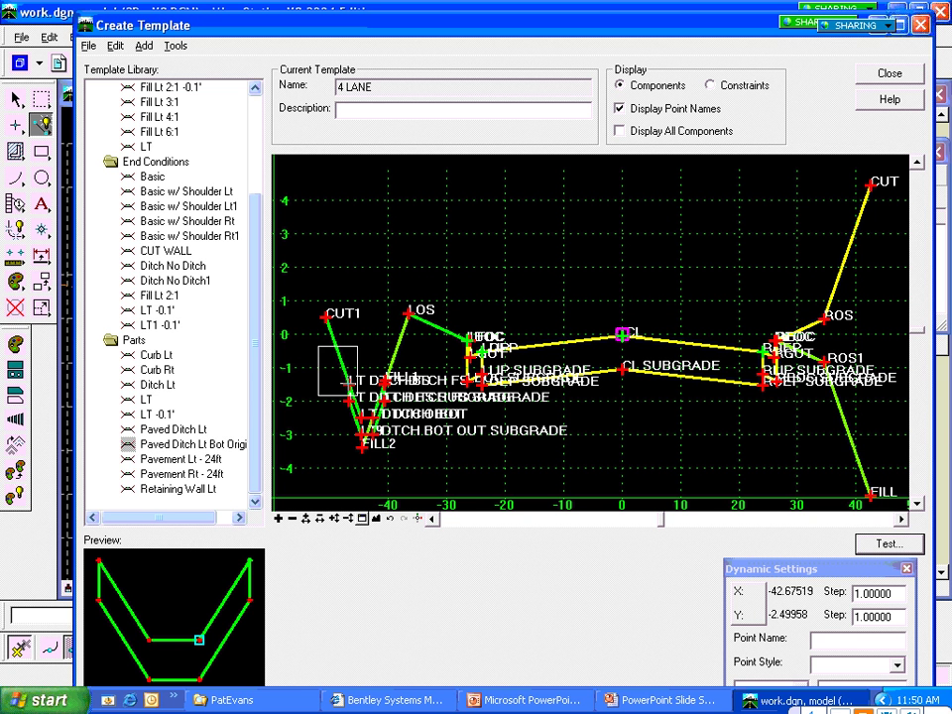
left_click(431, 466)
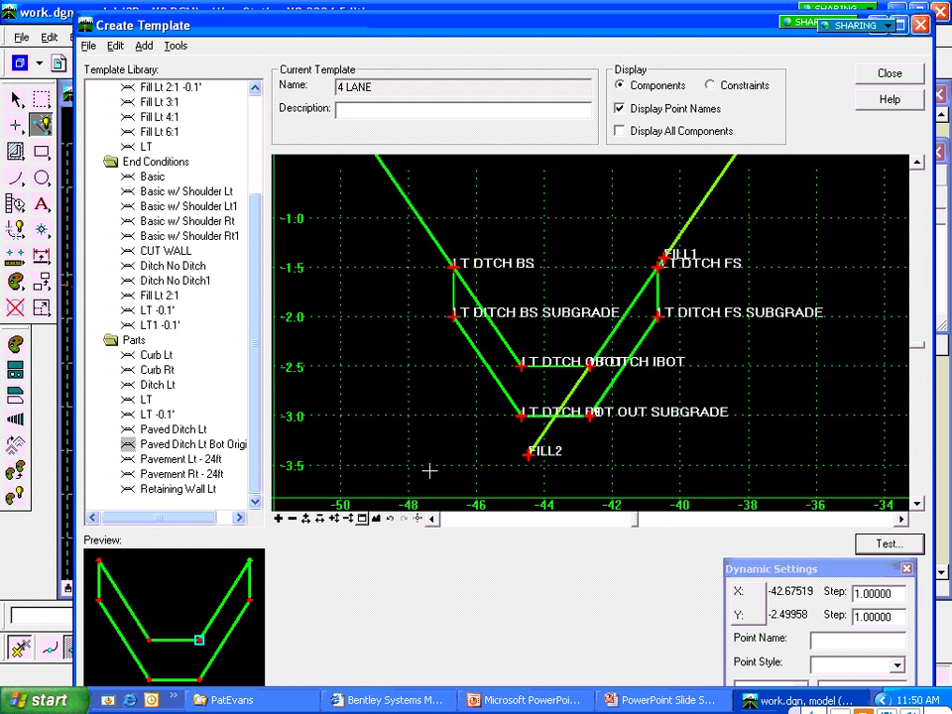
double_click(490, 380)
left_click_drag(495, 240, 547, 360)
left_click(690, 400)
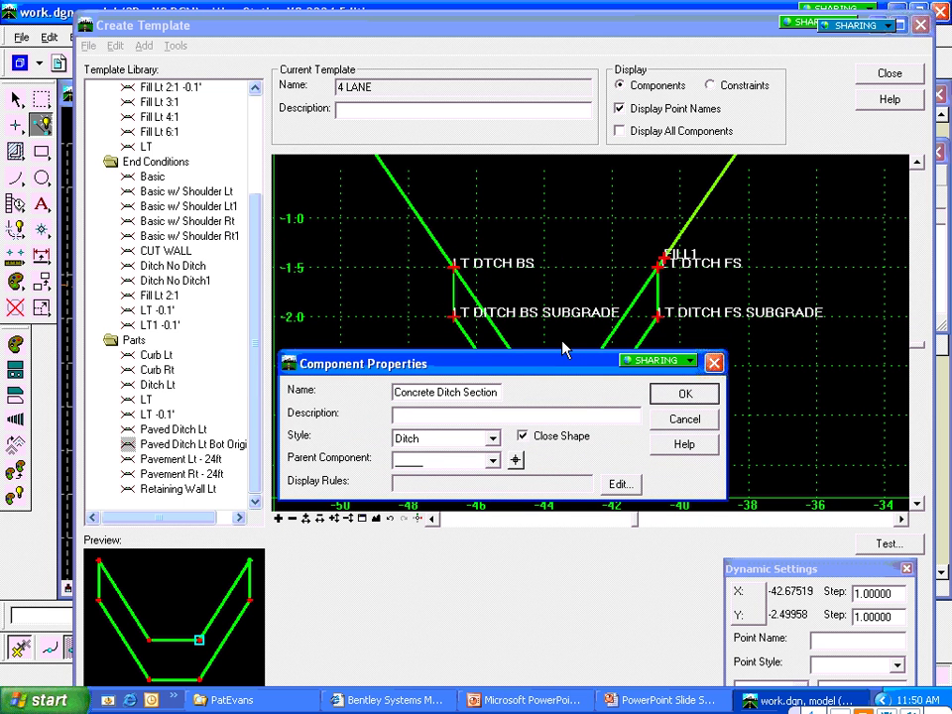
double_click(432, 238)
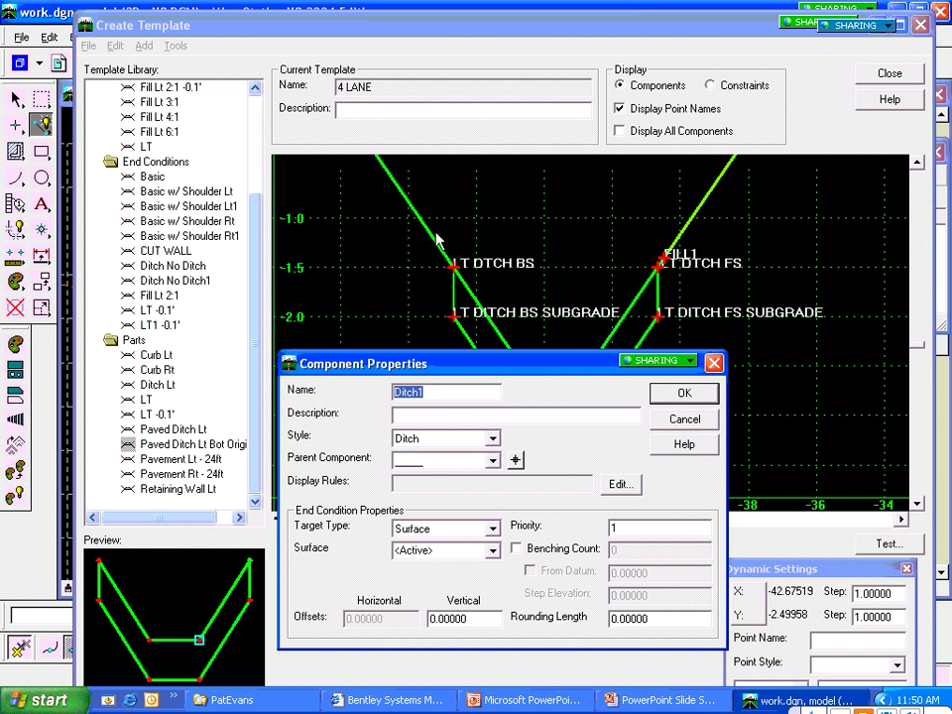
left_click(682, 395)
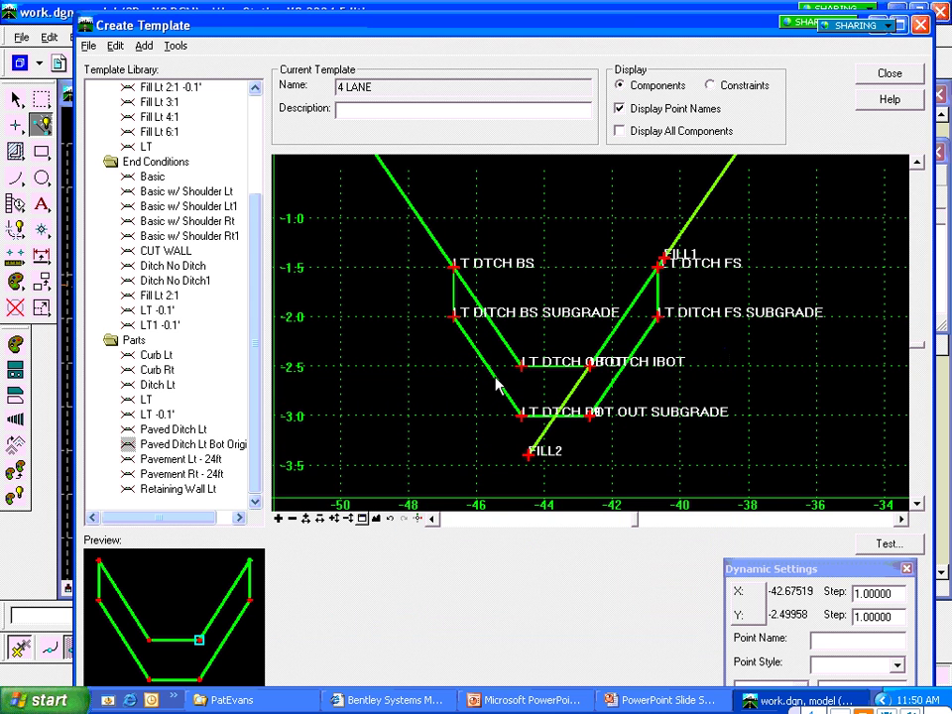
Step: Set Ditch1 as the parent component of the Concrete Ditch Section
double_click(499, 386)
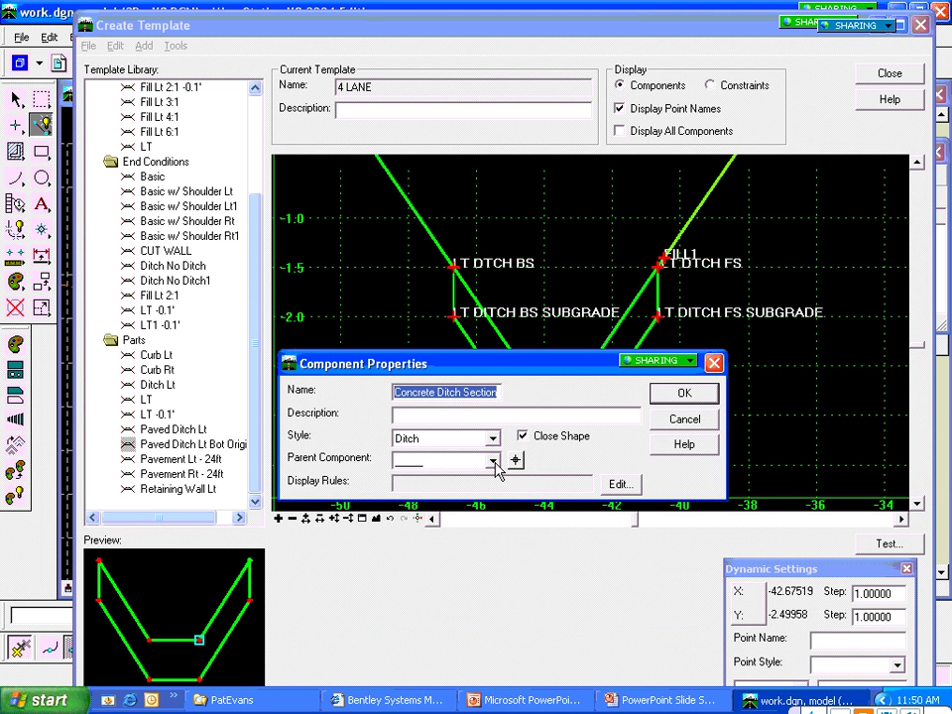
left_click(493, 463)
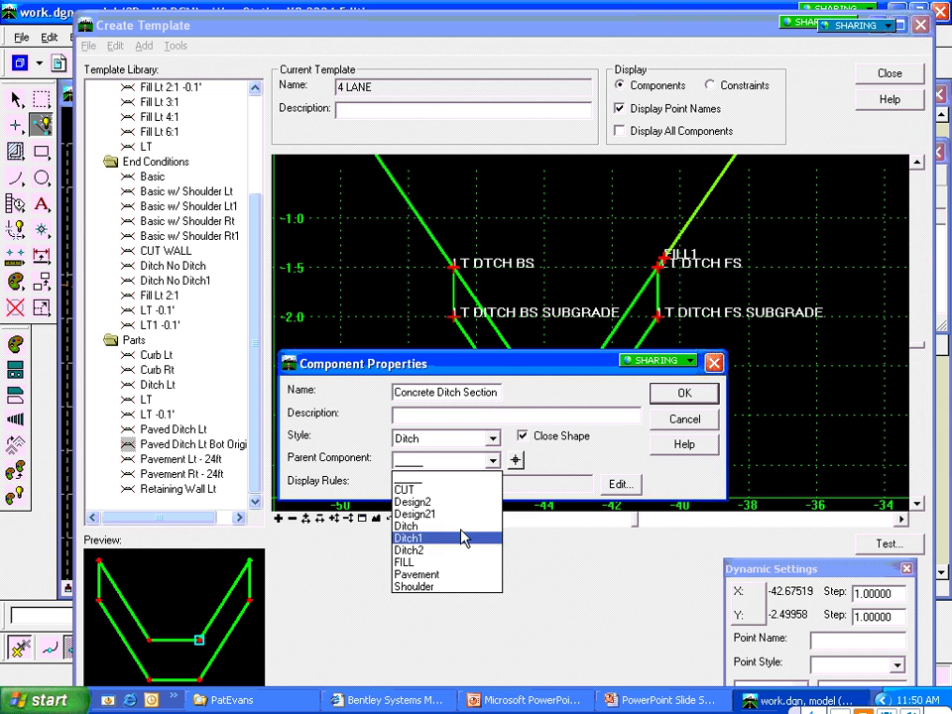
left_click(427, 544)
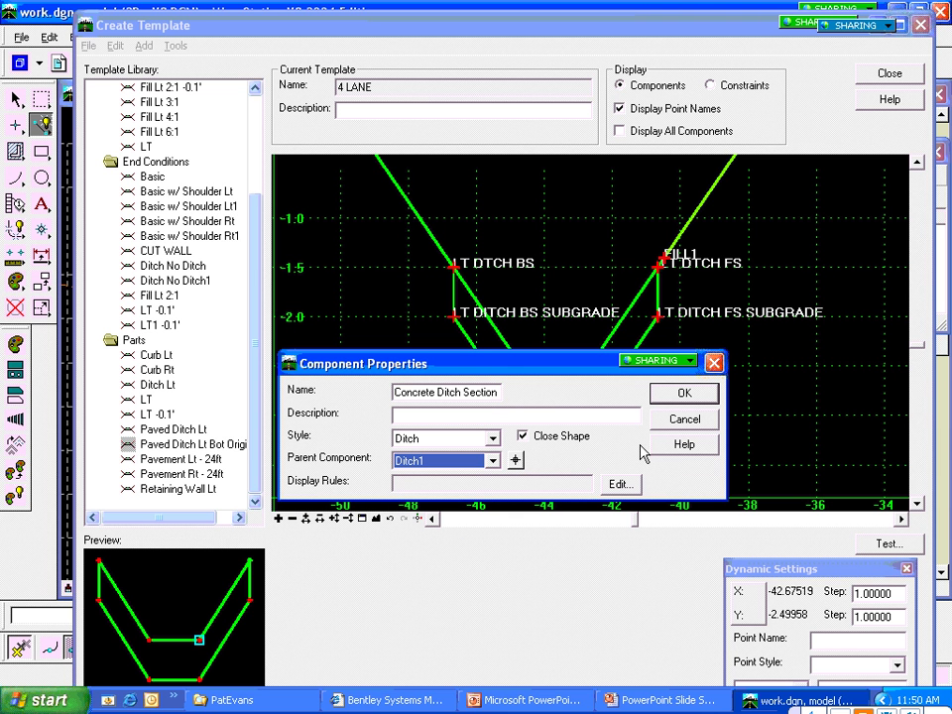
left_click(682, 393)
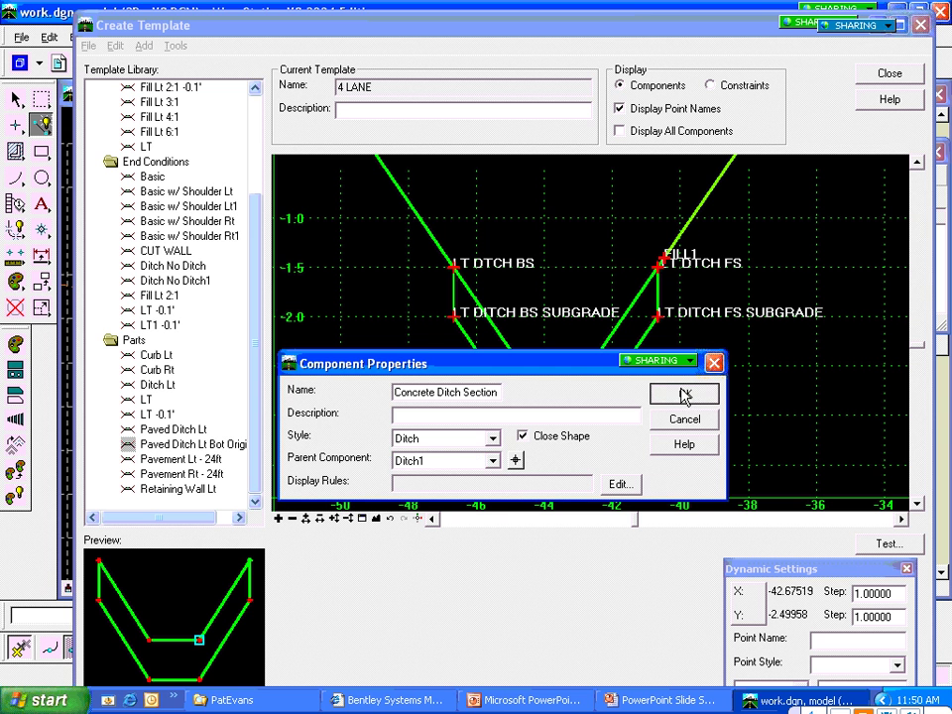
Step: Test the 4 LANE end conditions at 3% and -3% surface slopes to check when the concrete ditch section is displayed
left_click(887, 544)
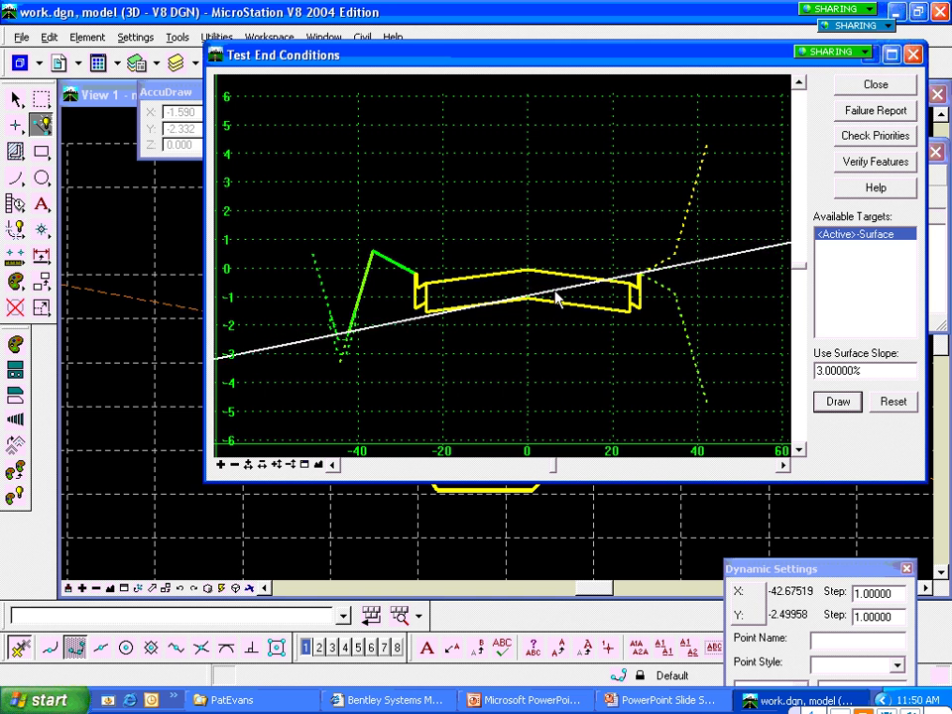
left_click(785, 383)
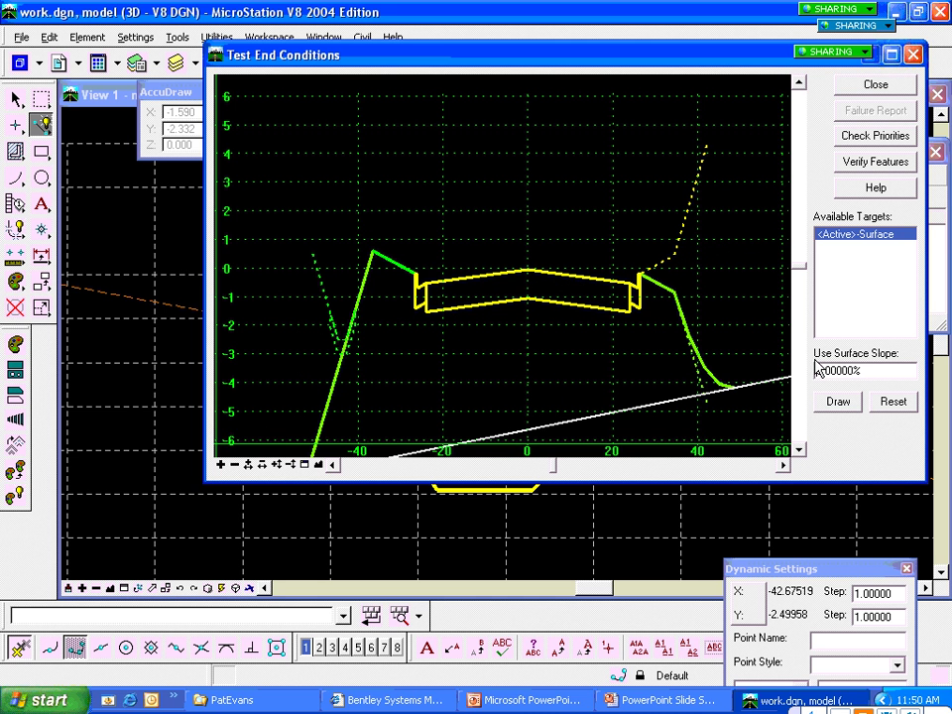
left_click(833, 407)
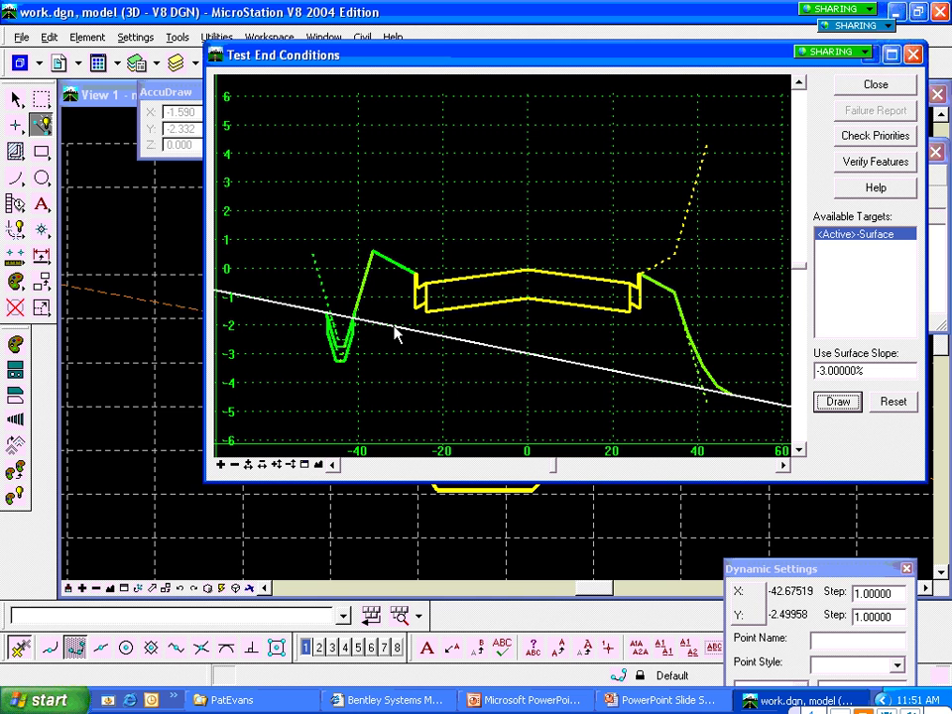
left_click_drag(394, 334, 389, 327)
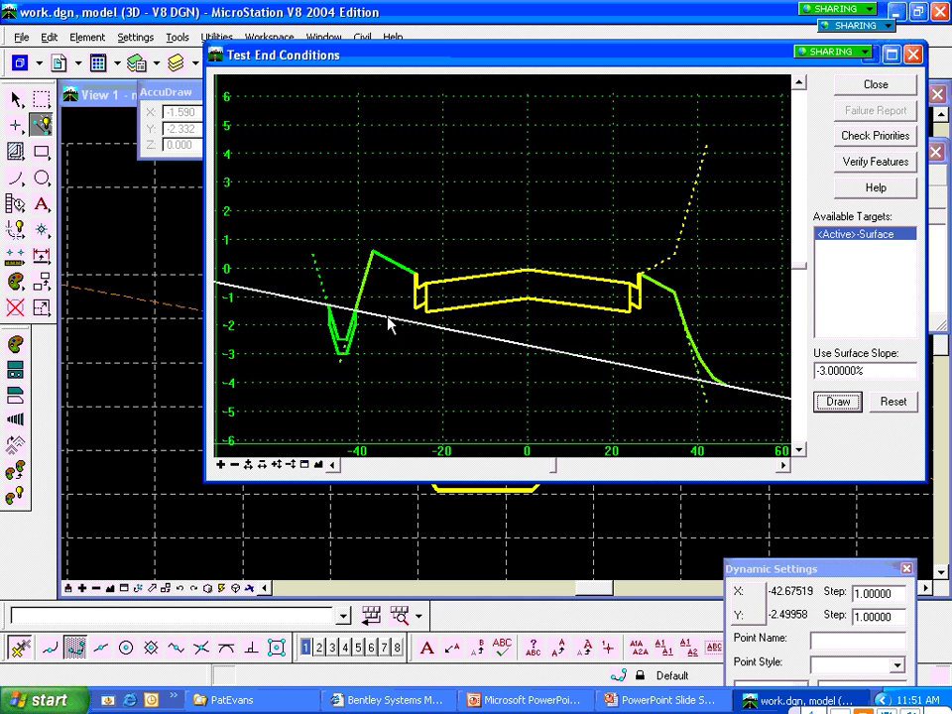
key("alt+Tab")
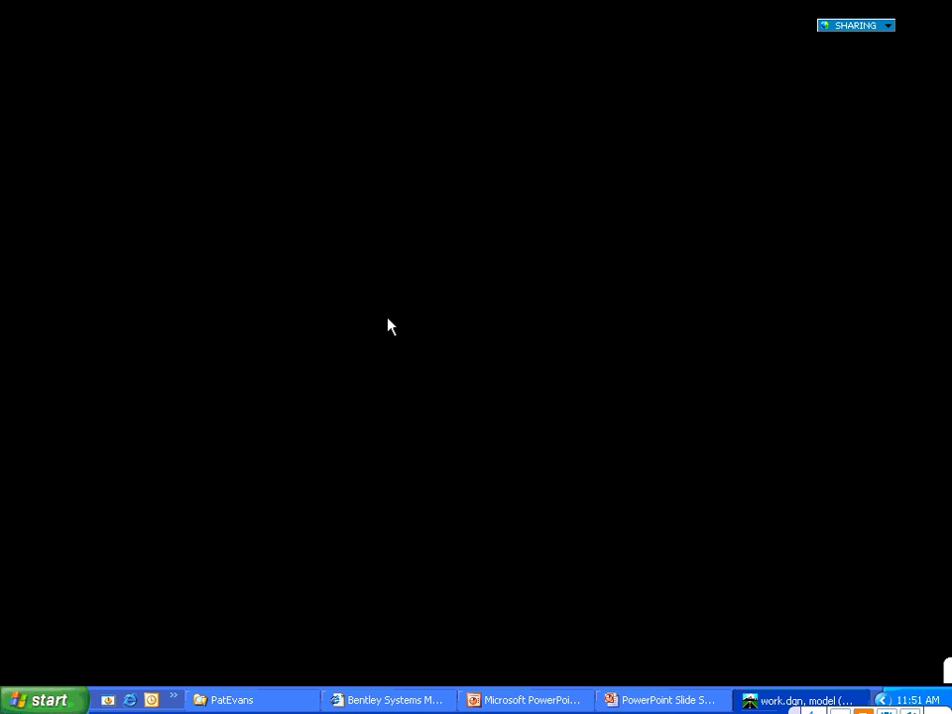
key("Right")
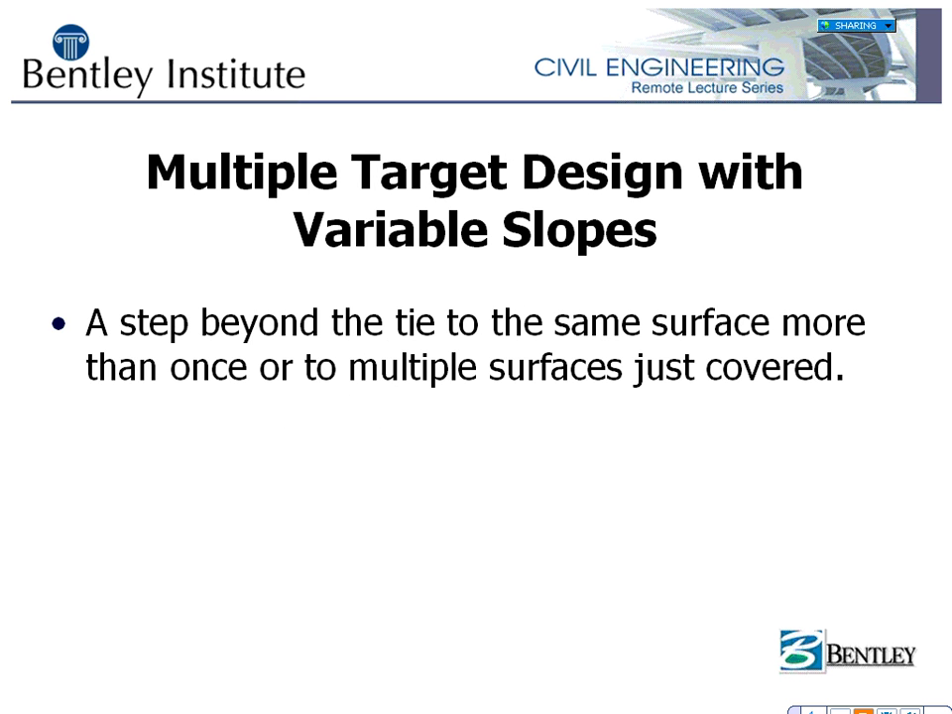
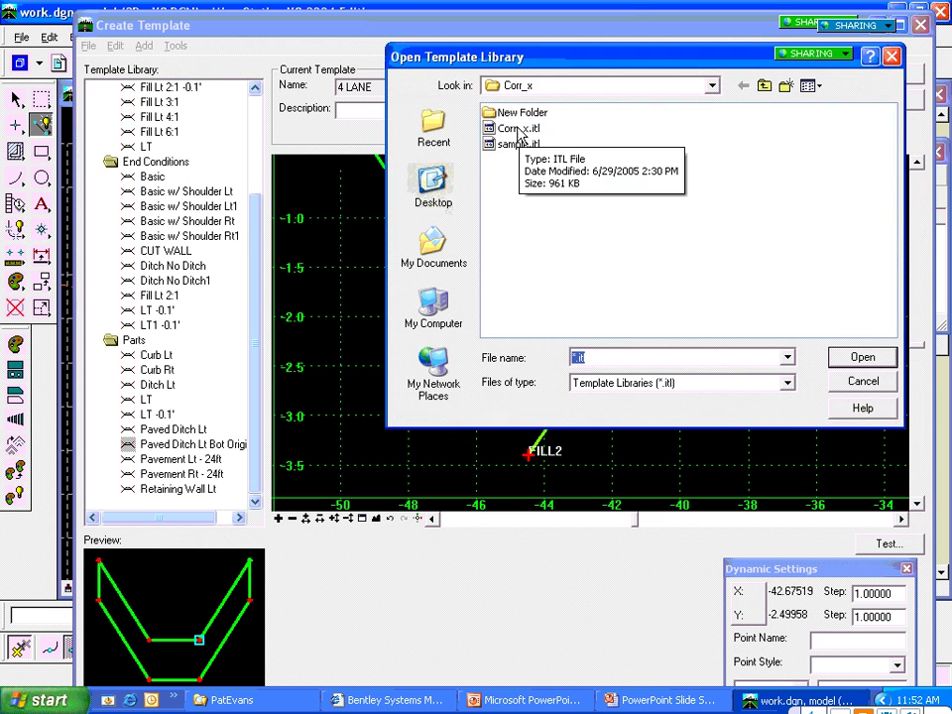
Step: Open the template library Corr_x.itl from the Corr_x folder and expand its root to list the template folders
left_click(519, 133)
double_click(518, 133)
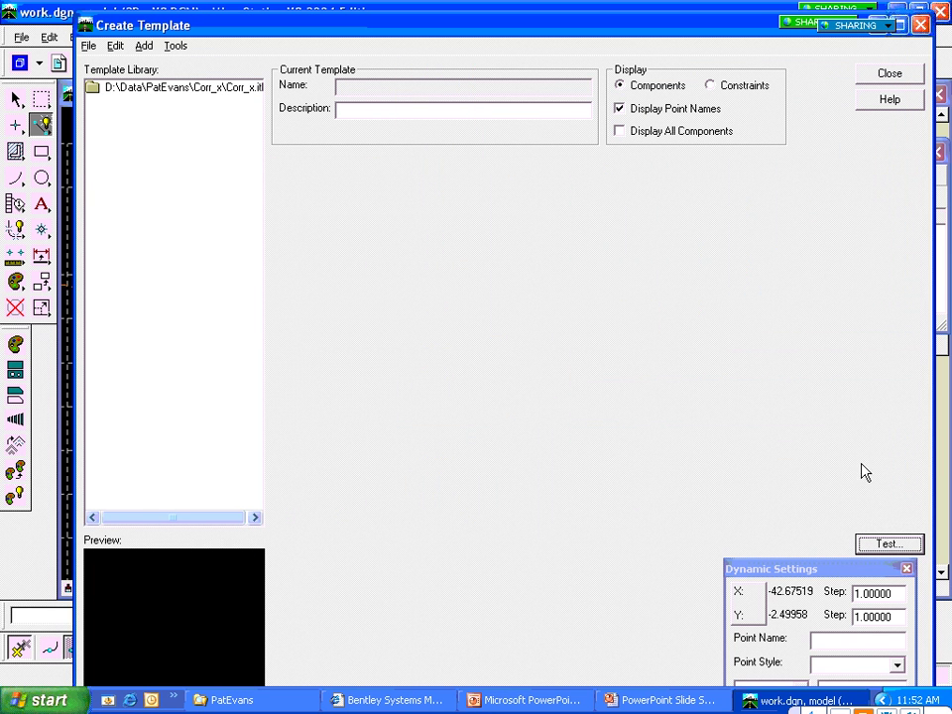
double_click(111, 88)
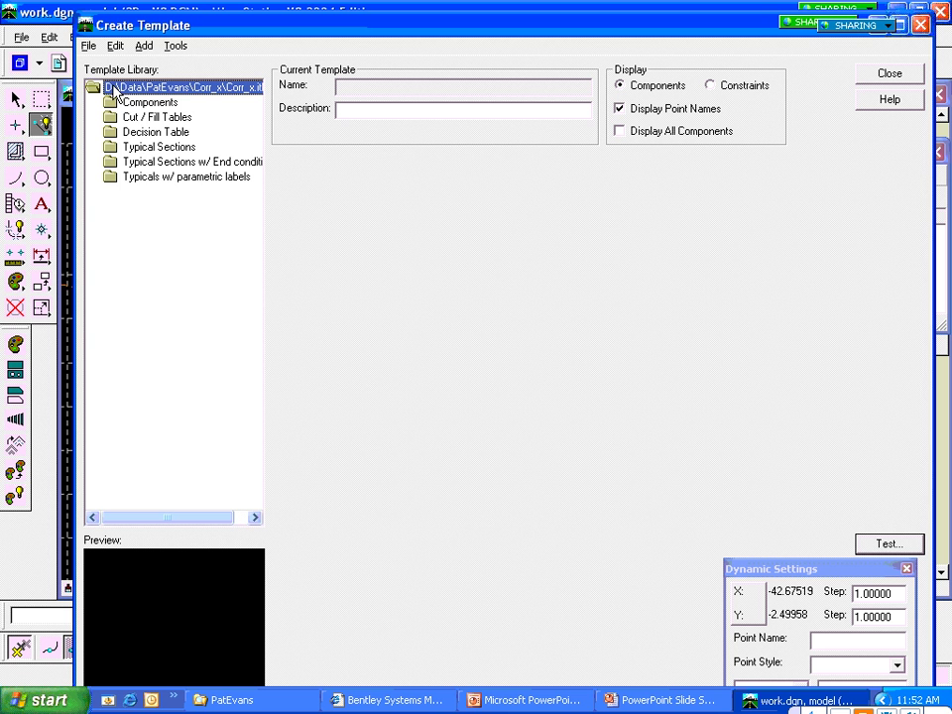
Step: Expand the Typical Sections w/ End conditions folder and select the RAMPR_NC w/ Multiple sub surfaces template for preview
left_click(145, 179)
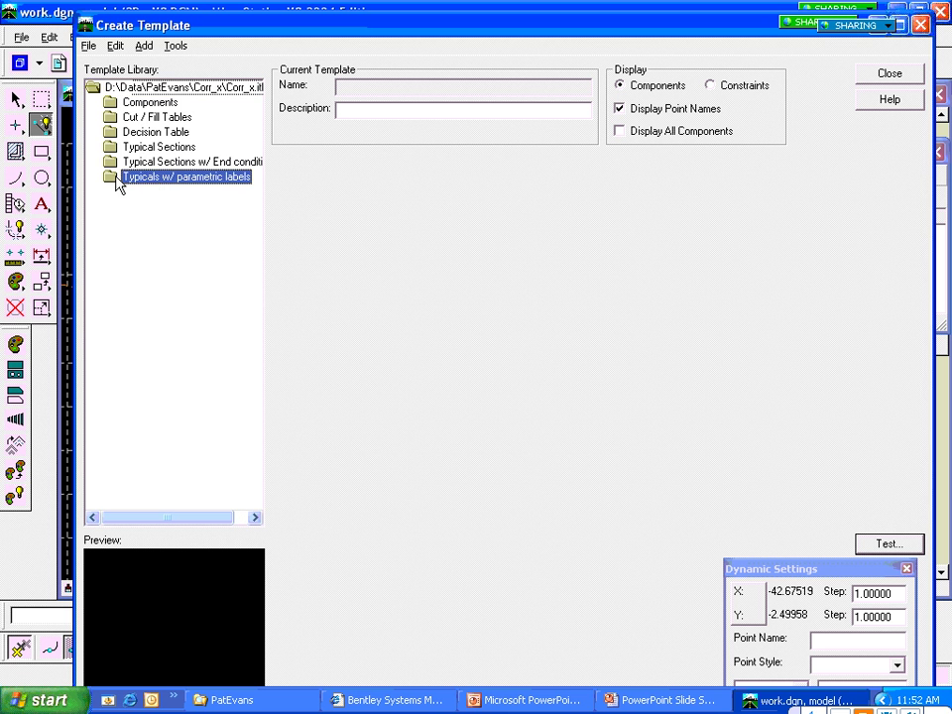
double_click(169, 161)
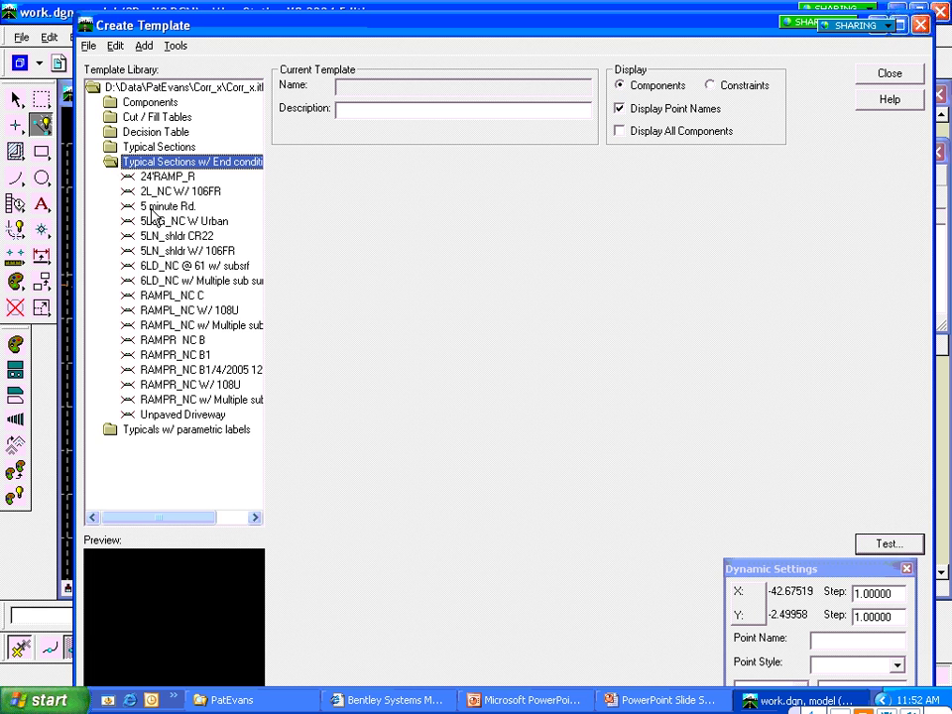
left_click(145, 400)
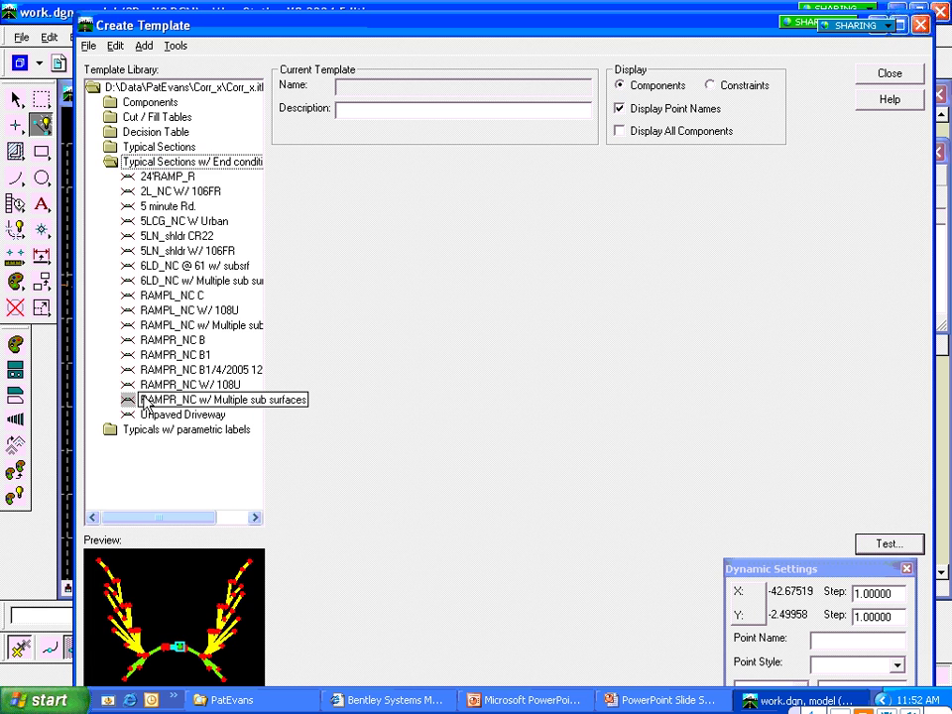
Step: Open the RAMPR_NC w/ Multiple sub surfaces template and review the properties of the RSandrock Bench and RUnclassified1 components
double_click(145, 400)
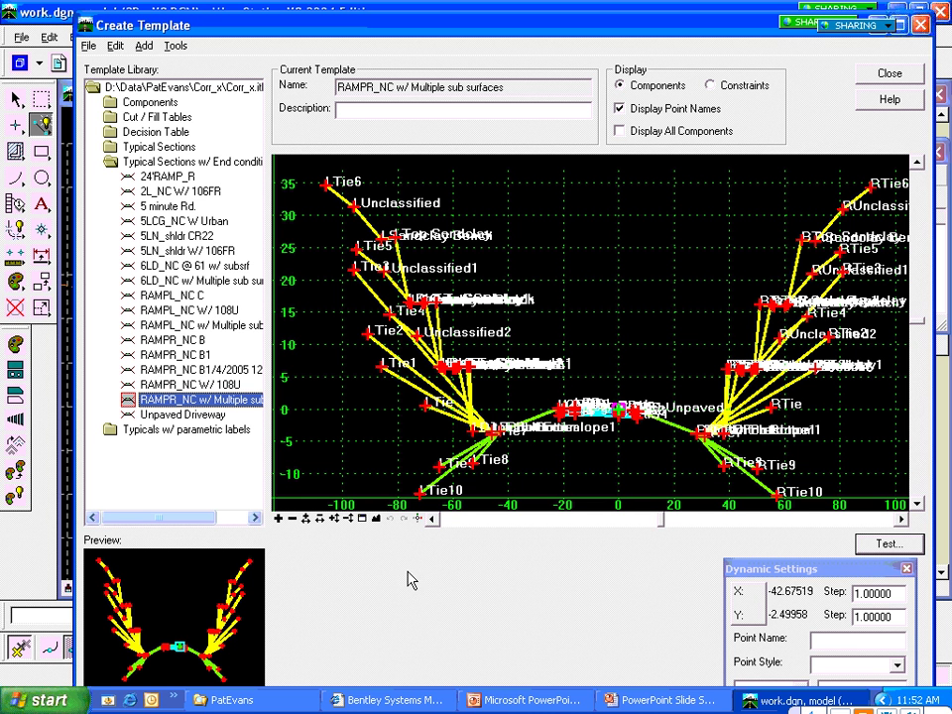
left_click(375, 517)
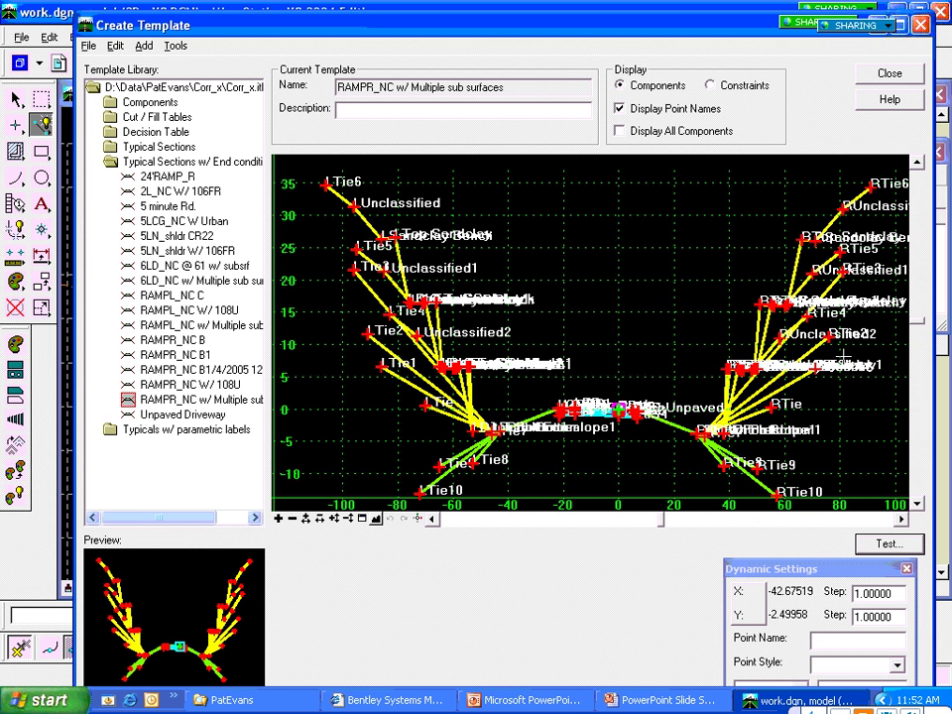
left_click(739, 265)
left_click(850, 357)
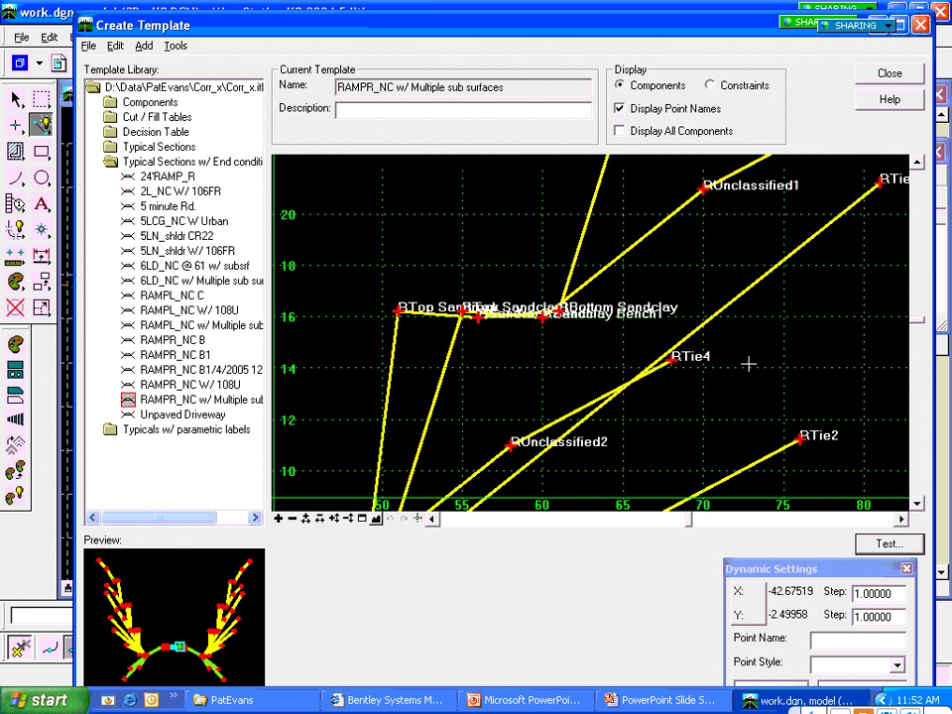
double_click(394, 346)
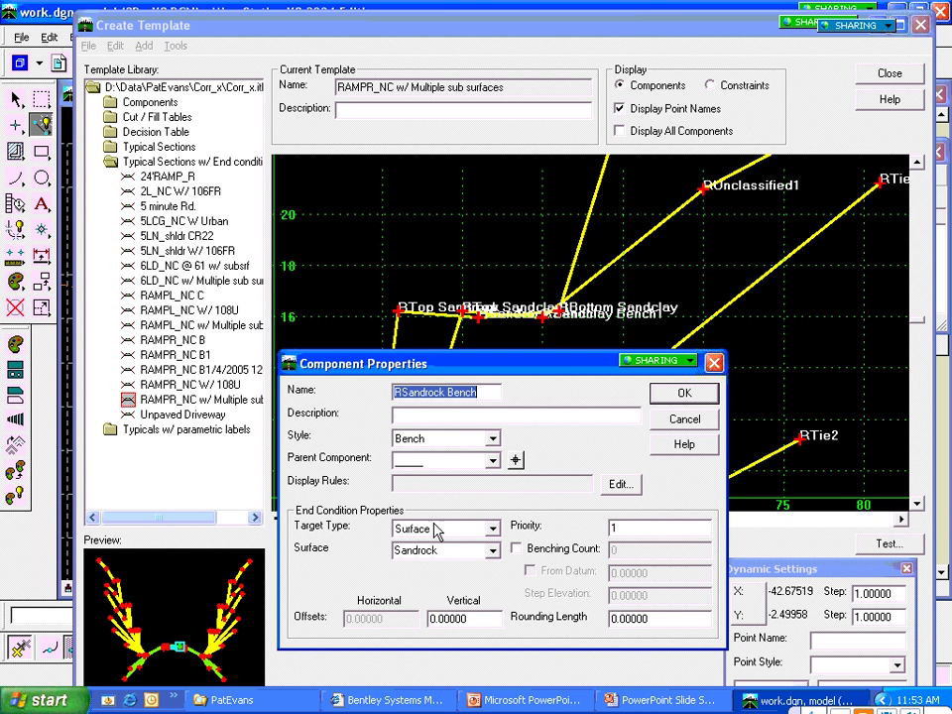
left_click(683, 394)
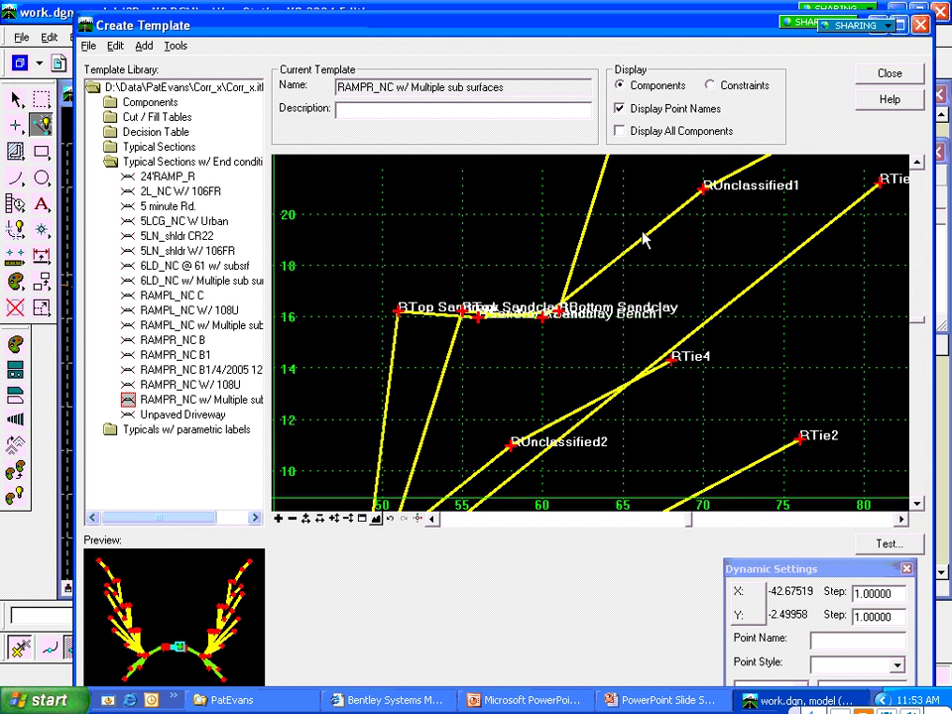
double_click(644, 238)
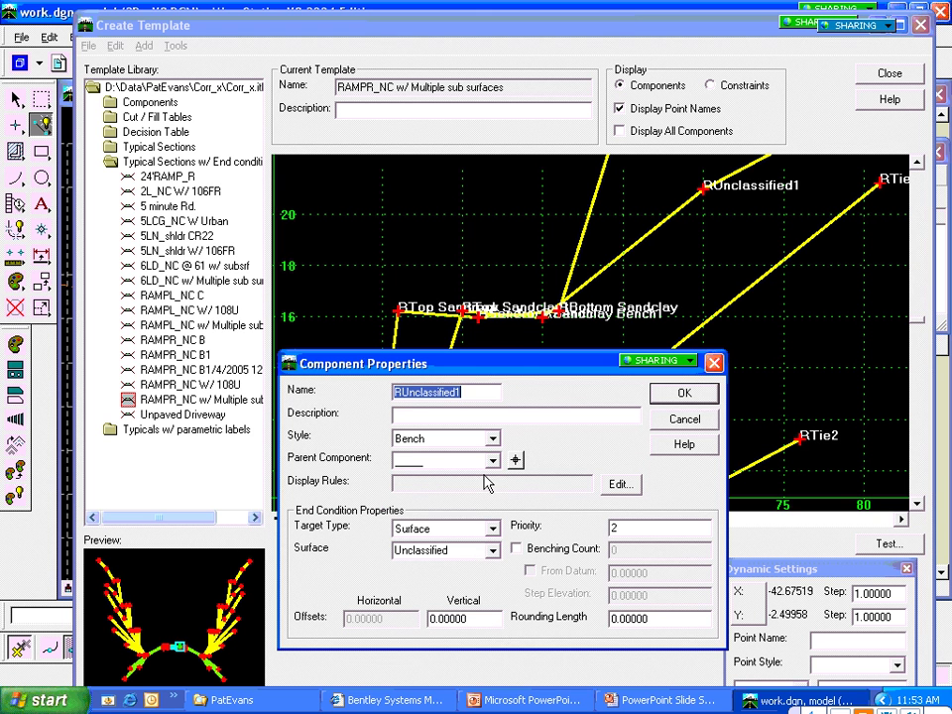
left_click(684, 394)
left_click(685, 396)
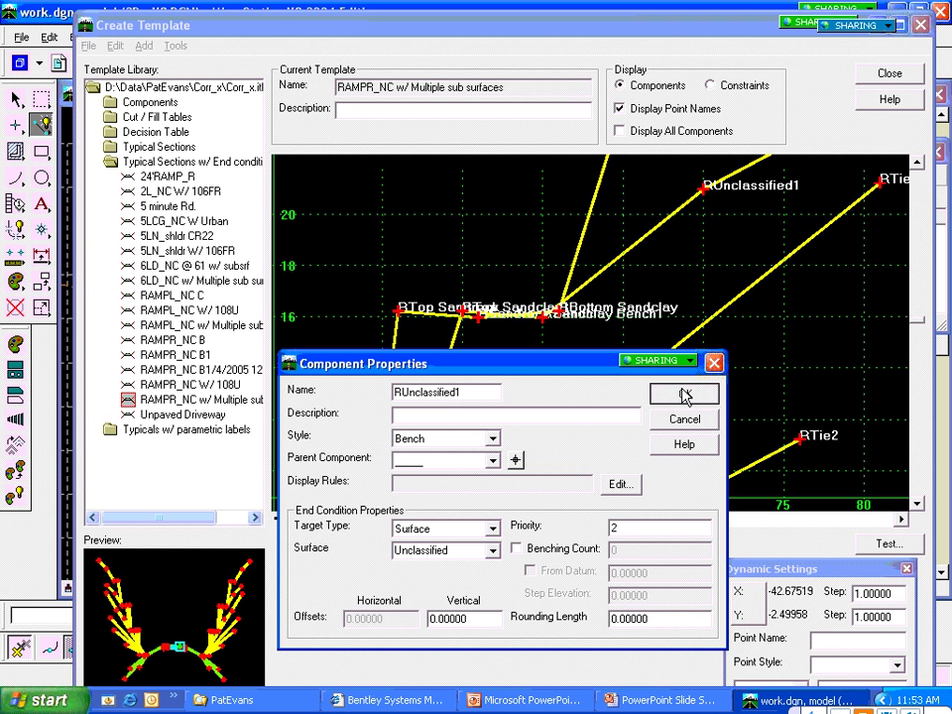
Step: Start an end condition test and place the Sandclay target surface at -3% slope, about elevation 3 at the centerline
left_click(888, 545)
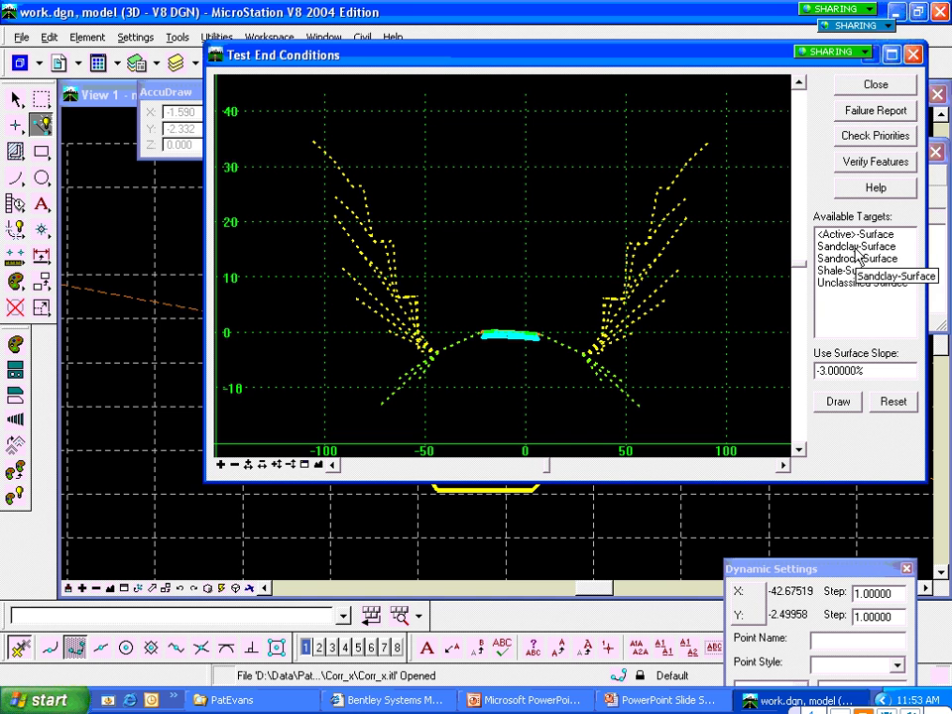
left_click(857, 248)
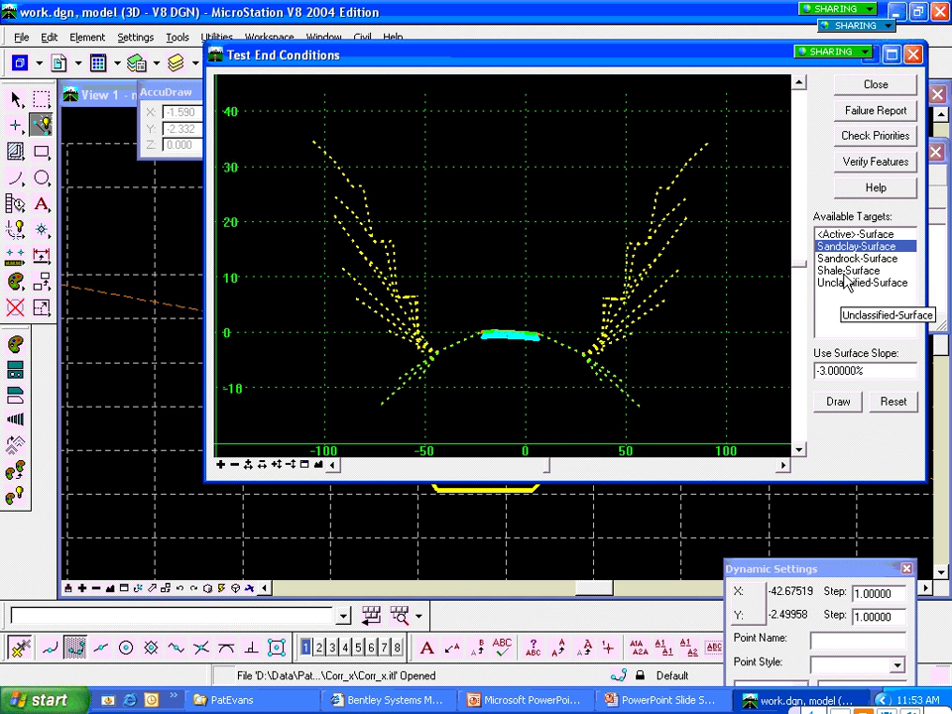
left_click(831, 404)
left_click_drag(709, 349, 691, 329)
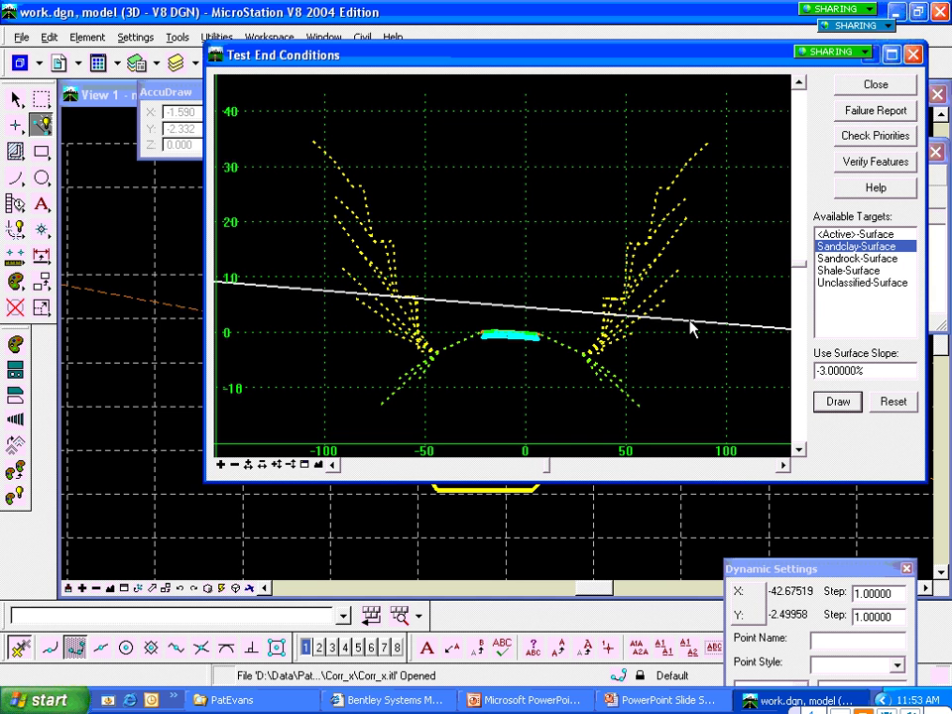
left_click(672, 328)
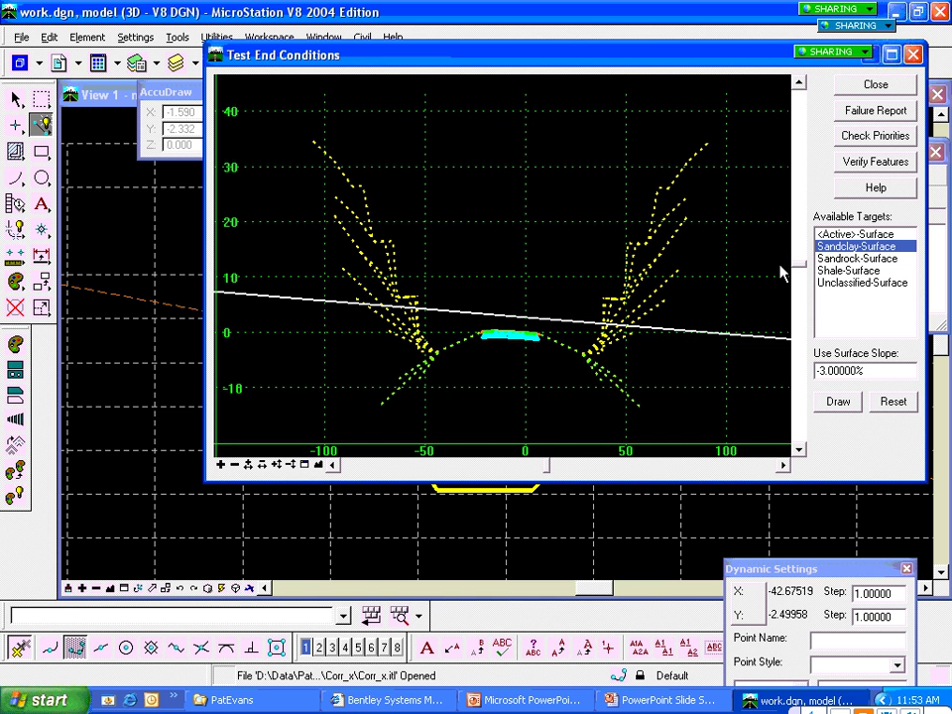
Step: Add the Unclassified target surface to the test at 3% slope, about elevation 10 at the centerline
left_click(849, 284)
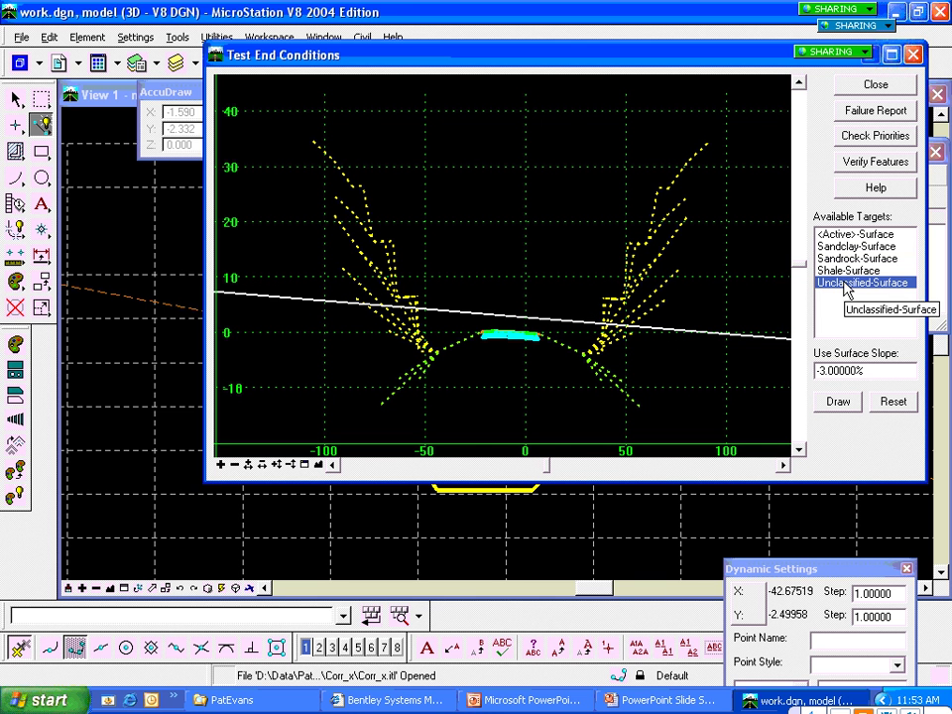
left_click(821, 370)
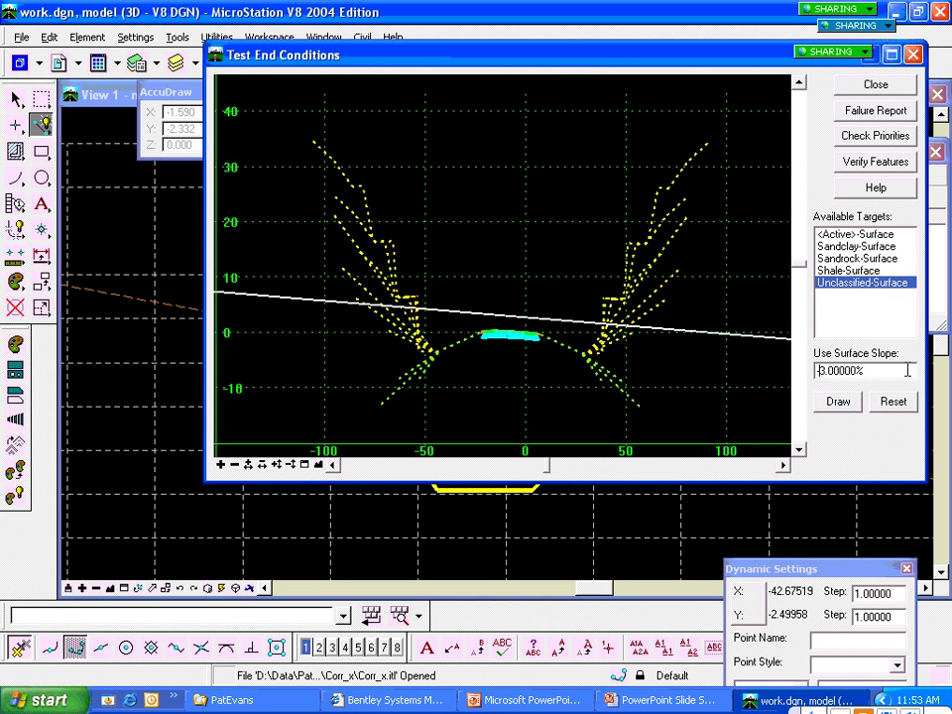
key("BackSpace")
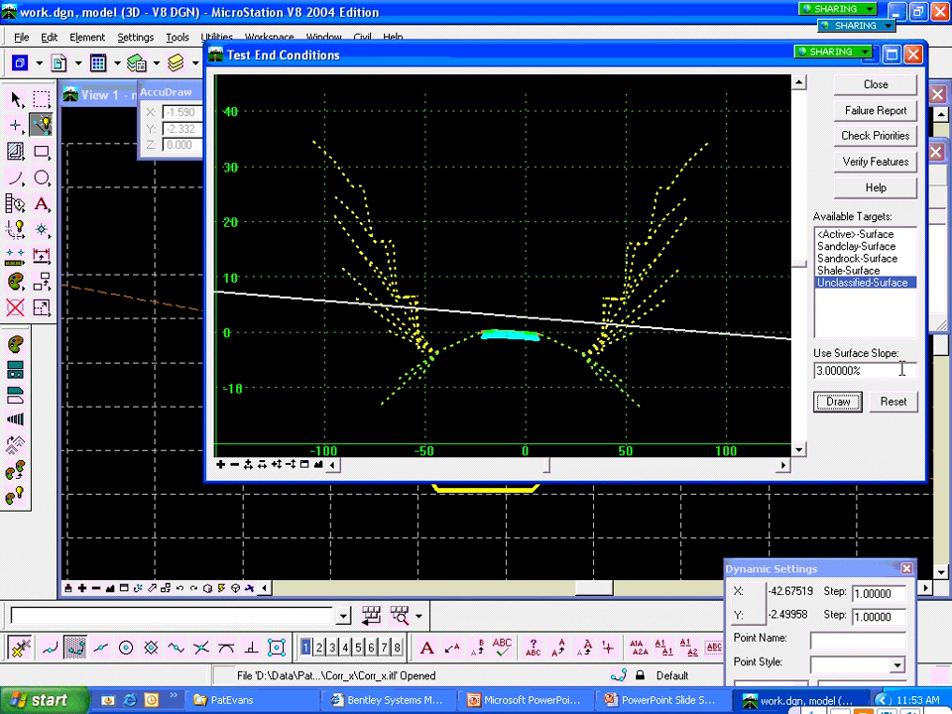
left_click(835, 404)
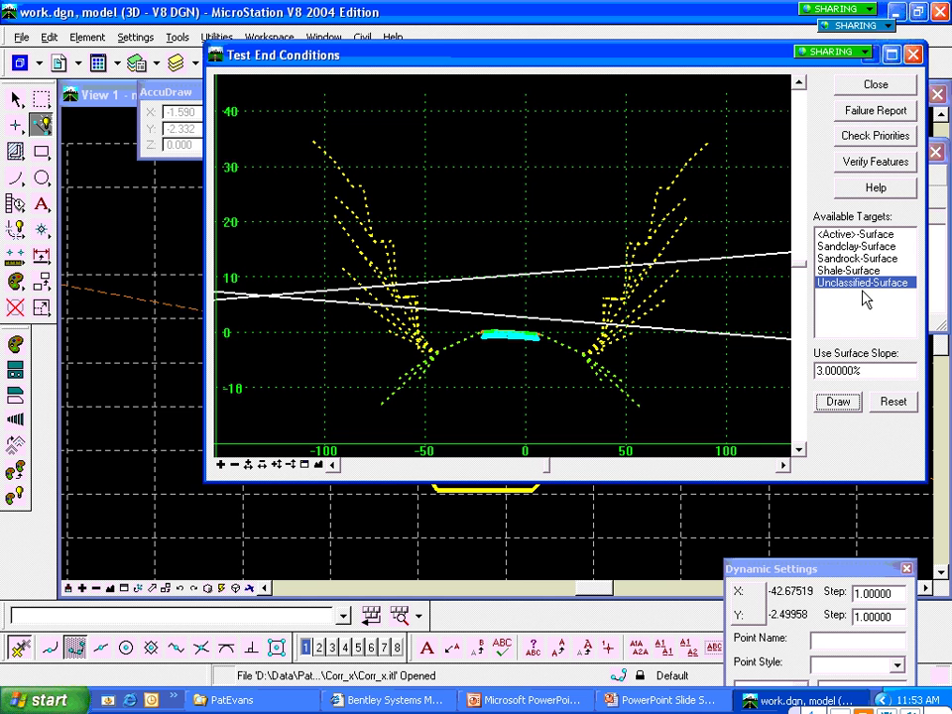
Step: Test the active surface at 5% slope above the other two targets, then close the end condition test
left_click(825, 234)
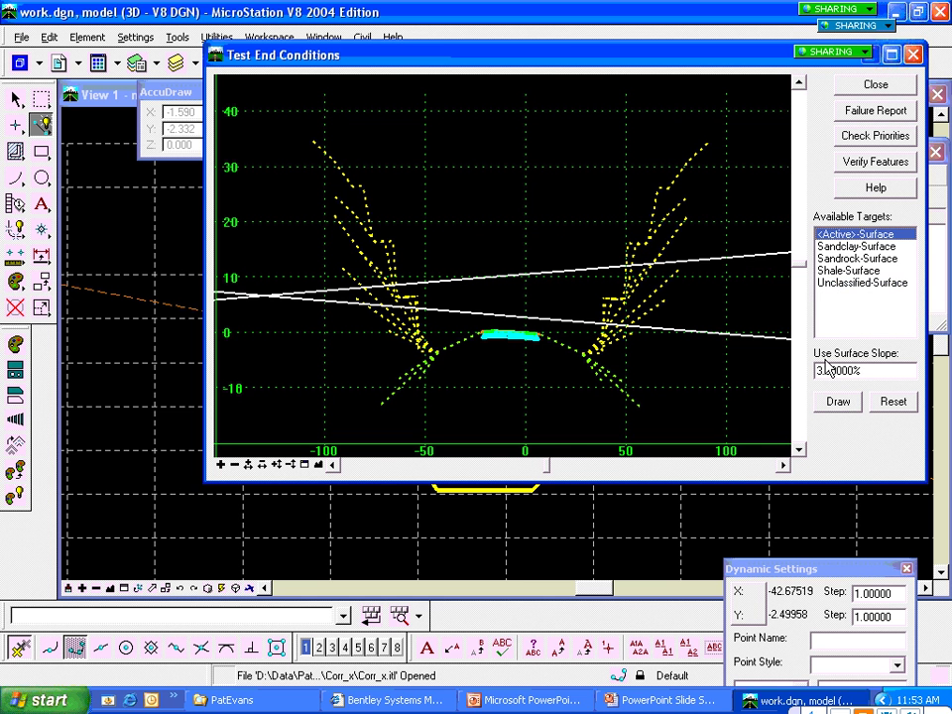
left_click(820, 369)
type("5")
key("Tab")
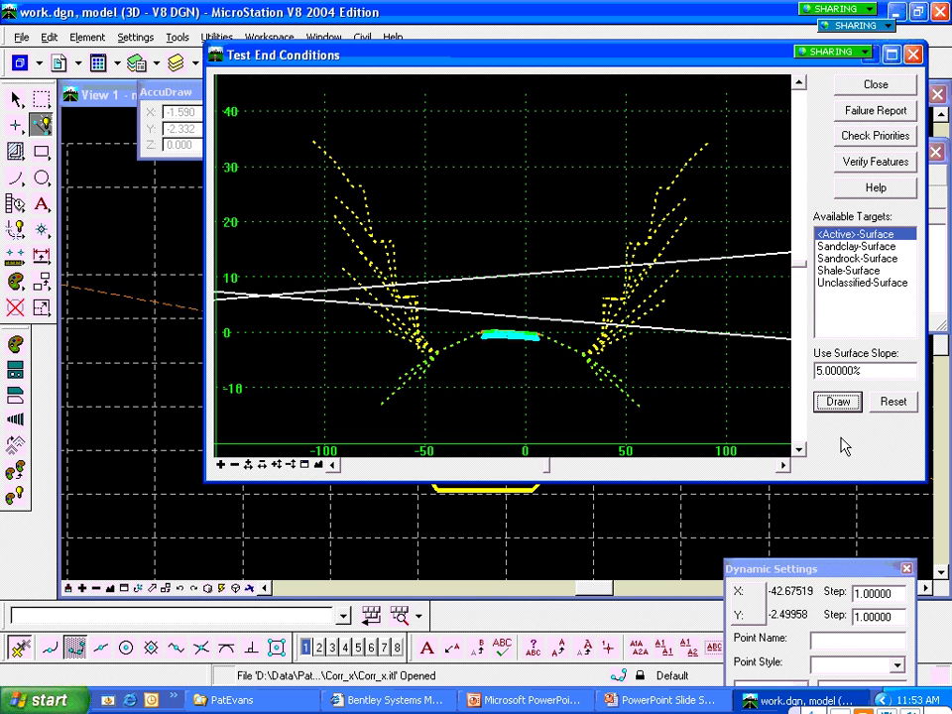
left_click(836, 403)
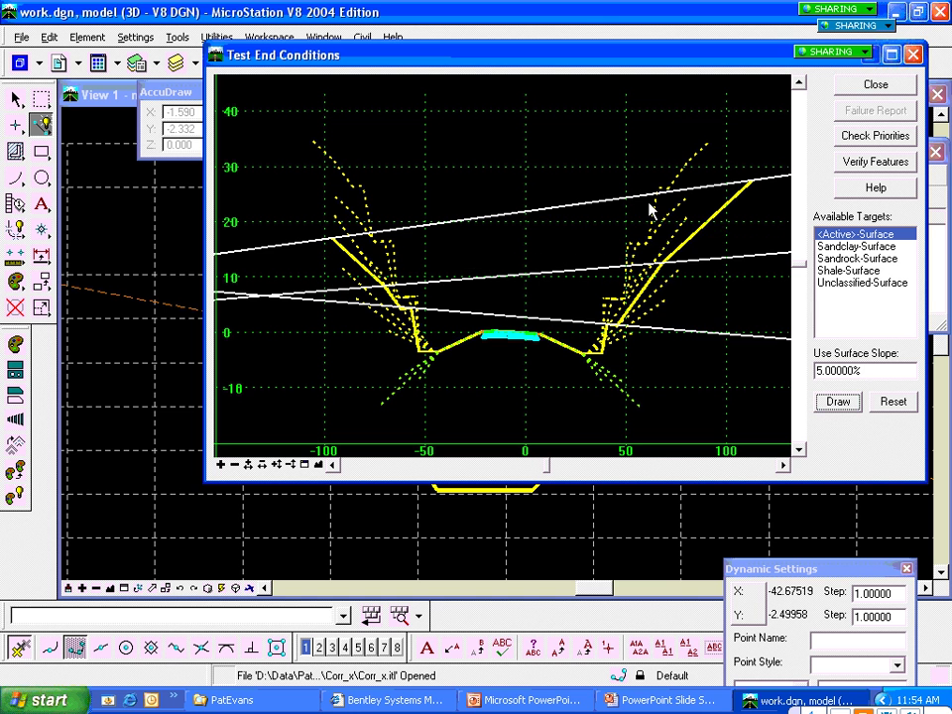
mouse_move(650, 210)
left_click(869, 87)
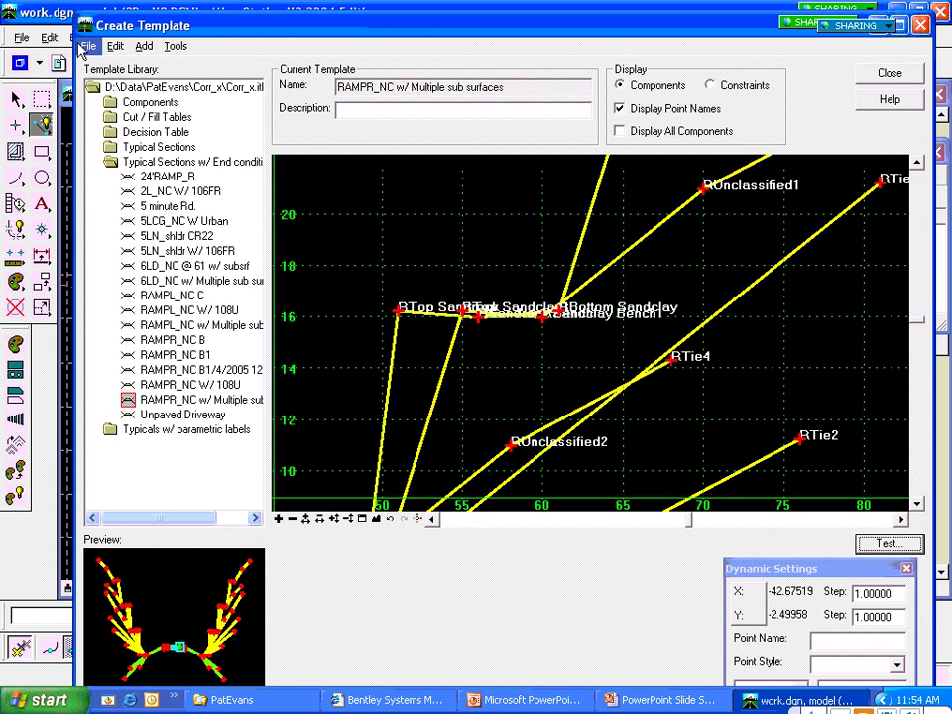
Step: Open the template library sample.itl from the Corr_x folder without saving the changes to Corr_x.itl
left_click(87, 46)
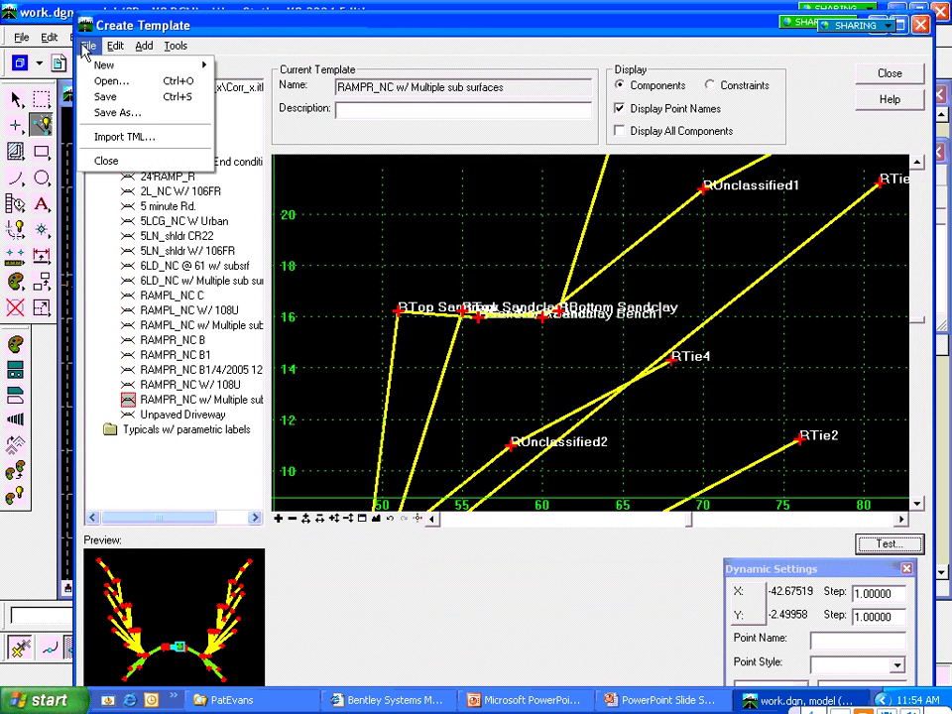
left_click(124, 87)
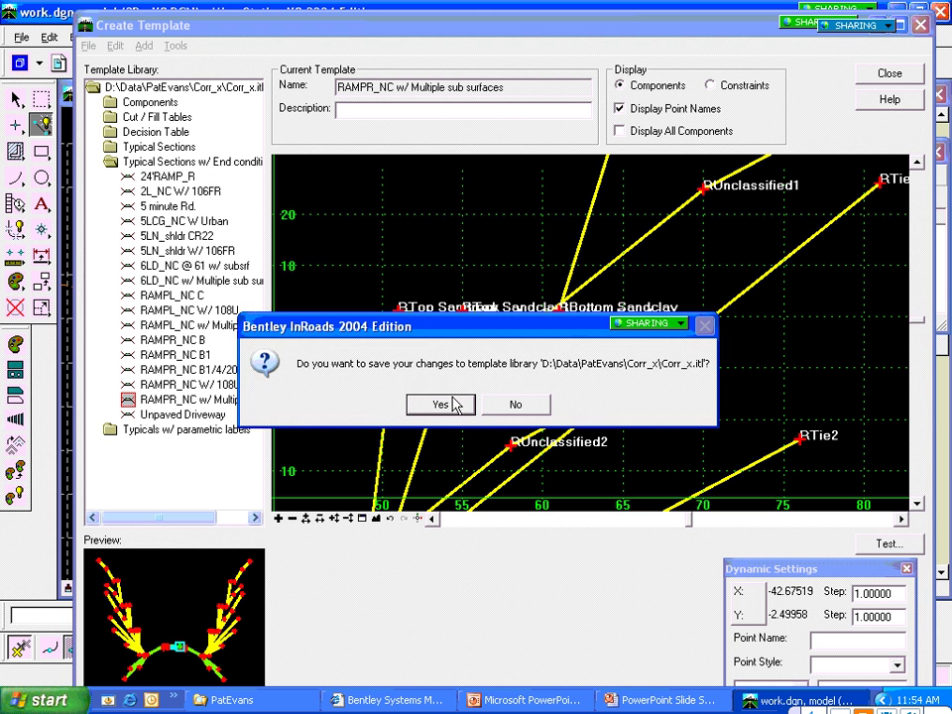
left_click(515, 405)
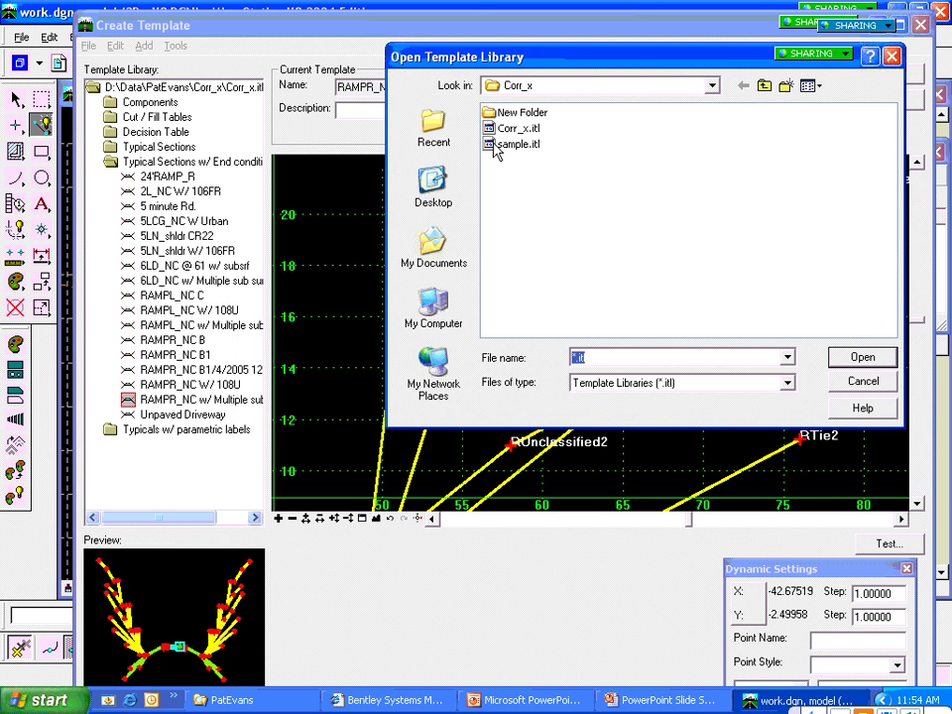
left_click(496, 147)
double_click(496, 147)
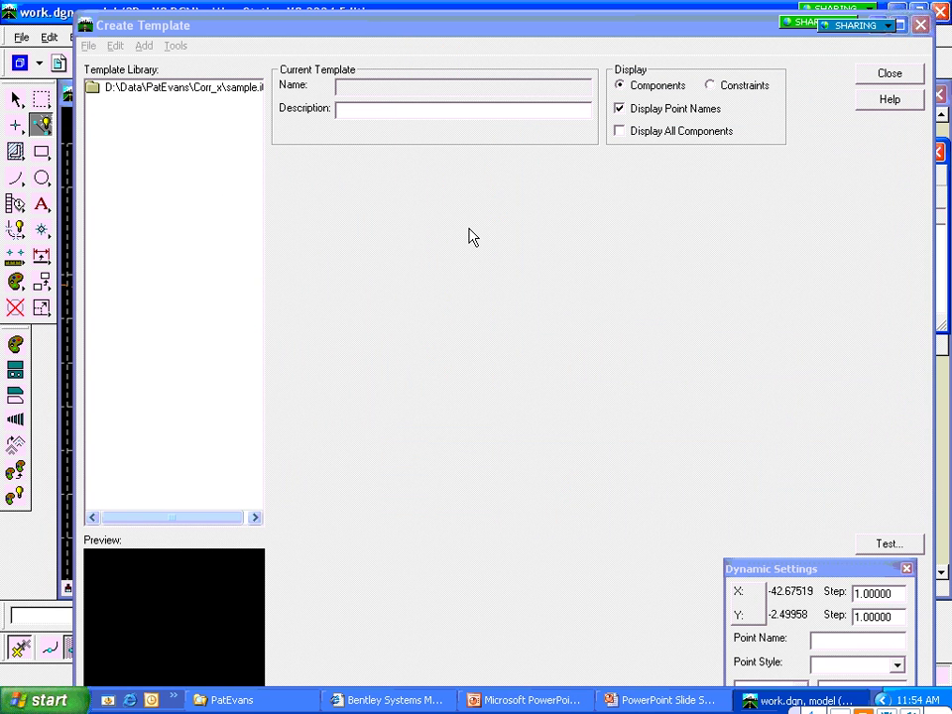
Step: Expand the library's End Conditions folder and open the CUT WALL template
double_click(104, 89)
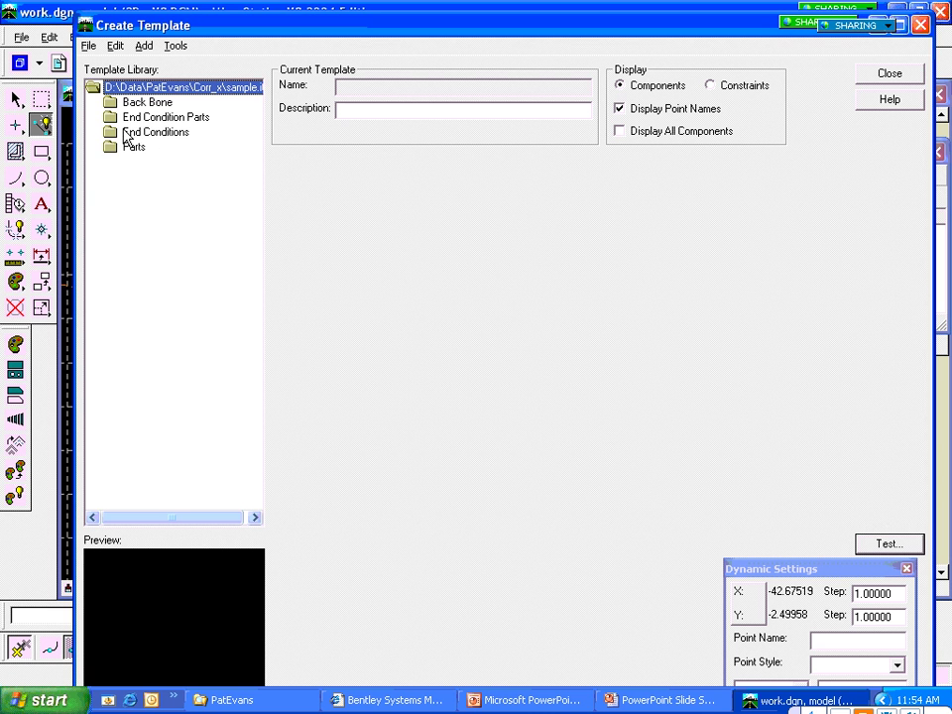
double_click(120, 133)
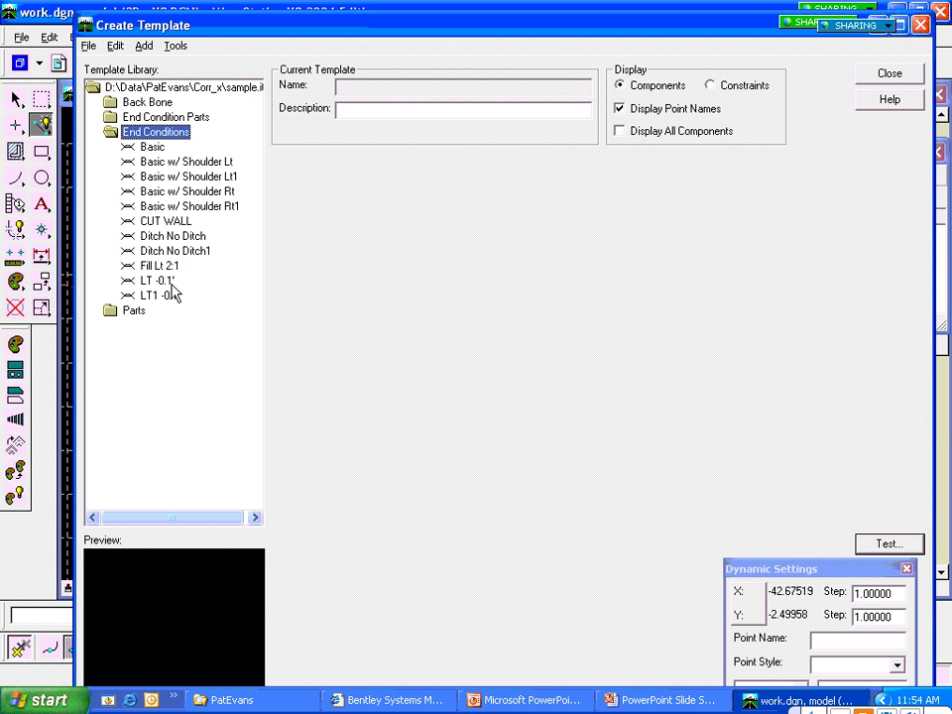
left_click(146, 224)
double_click(149, 221)
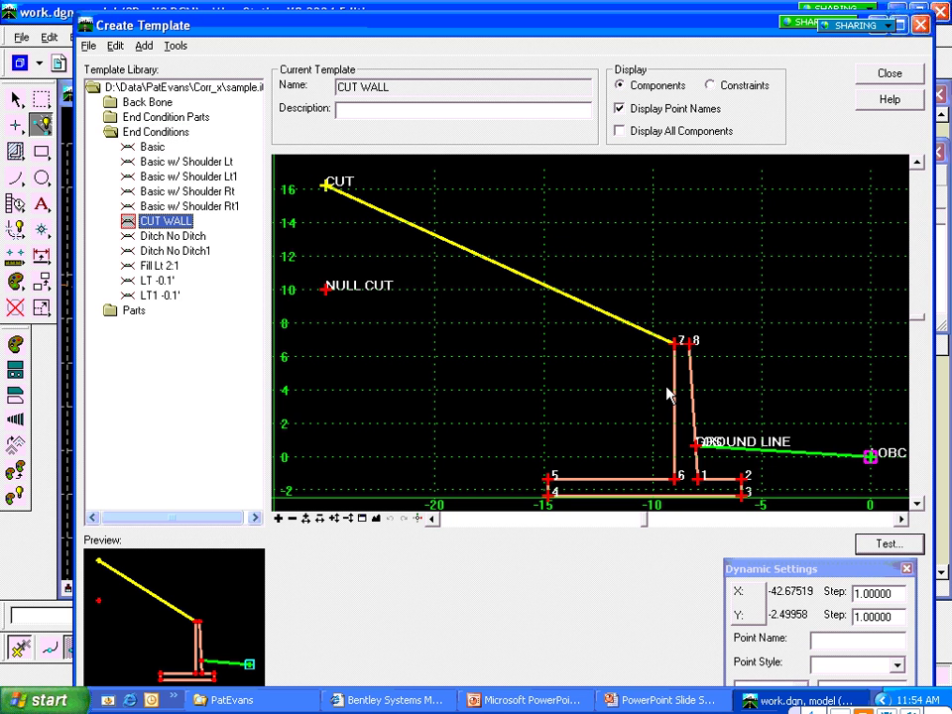
Step: Test how the CUT WALL end condition adjusts to the active surface at 5% slope, then close the test
mouse_move(666, 388)
left_click(890, 544)
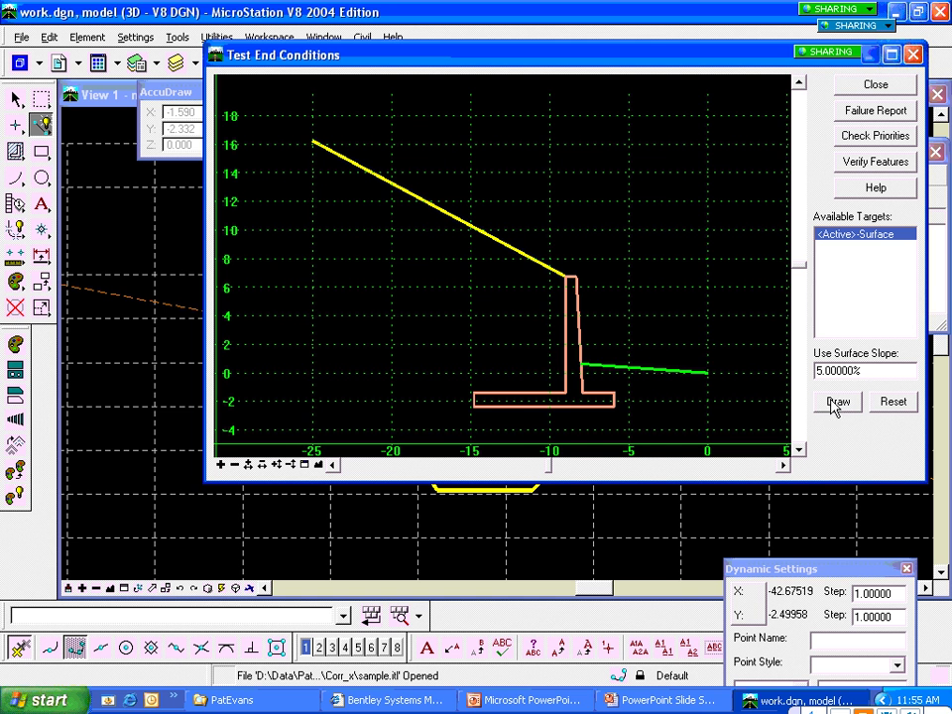
left_click(837, 402)
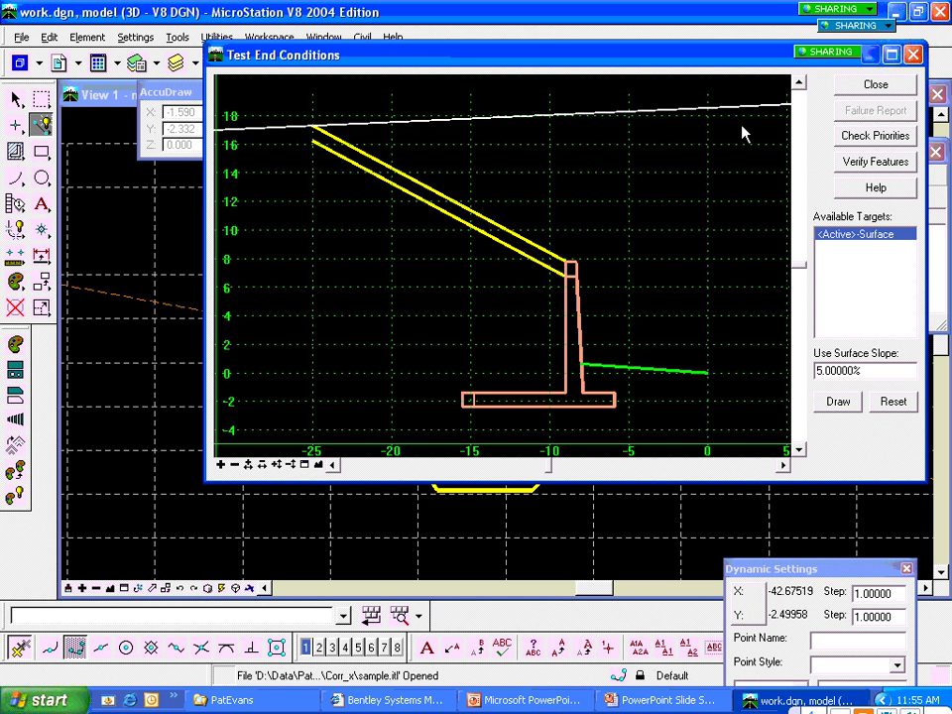
left_click(877, 88)
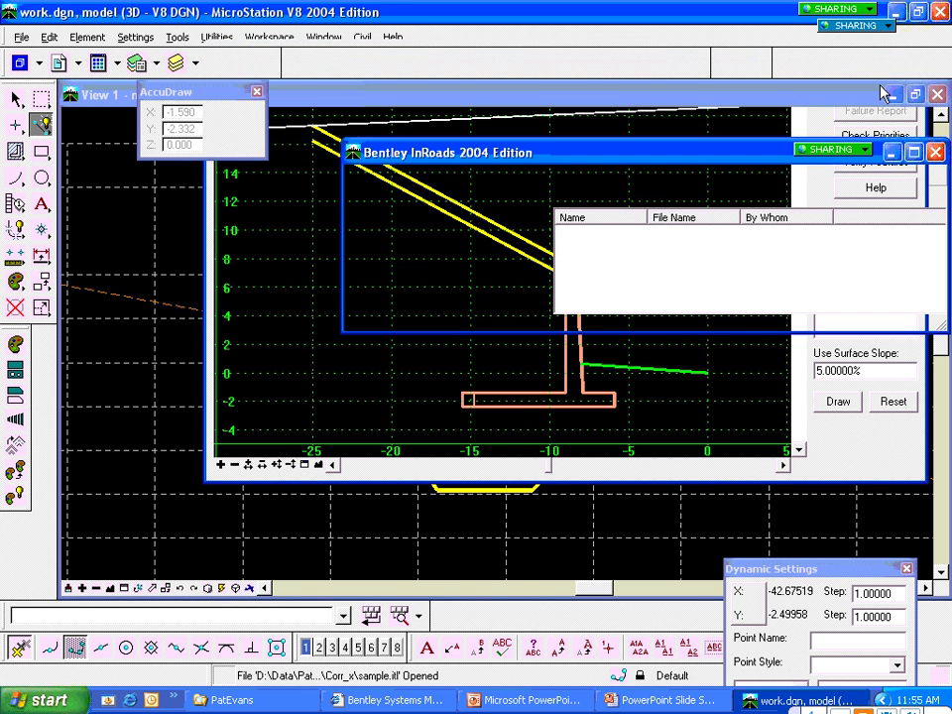
Step: Switch to the PowerPoint slide show and advance to the Dynamic End Conditions slide
key("alt+Tab")
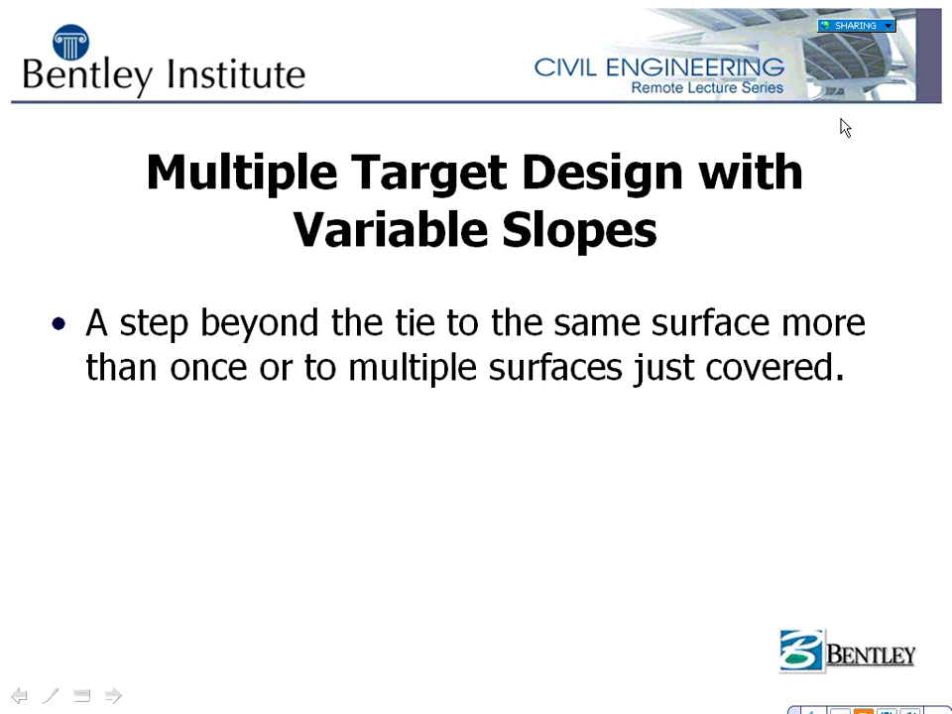
left_click(843, 127)
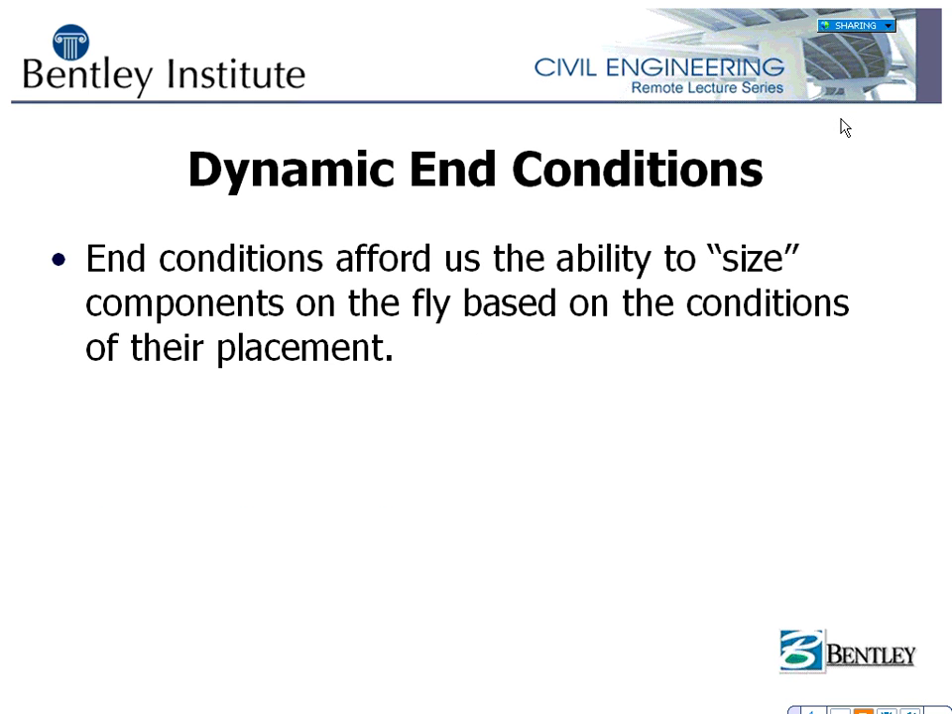